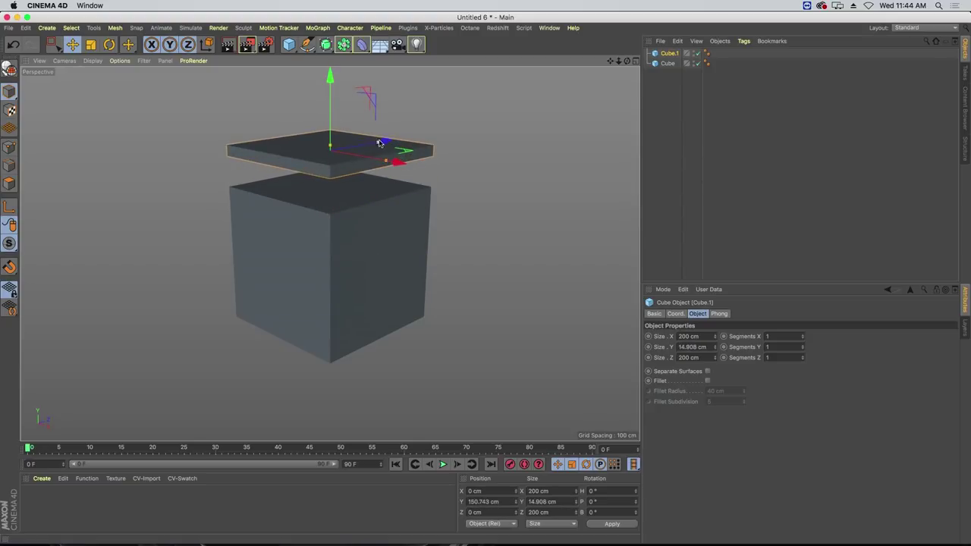
Resize the flat slab above the cube to about 125 cm in X and 491 cm in Z, and group it under a null
{"action": "left_click_drag", "start_coordinate": [380, 144], "coordinate": [436, 133]}
{"action": "left_click_drag", "start_coordinate": [387, 160], "coordinate": [336, 118]}
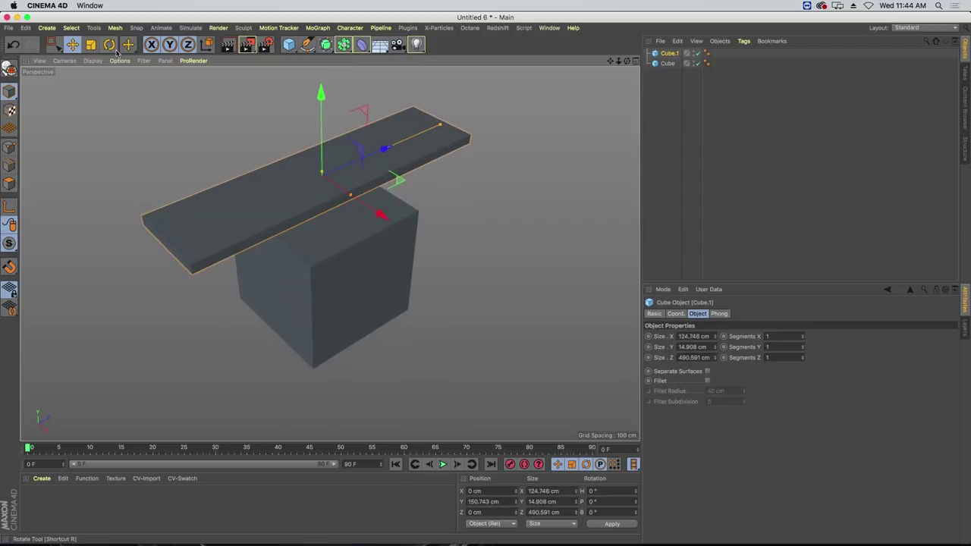
{"action": "key", "text": "alt+g"}
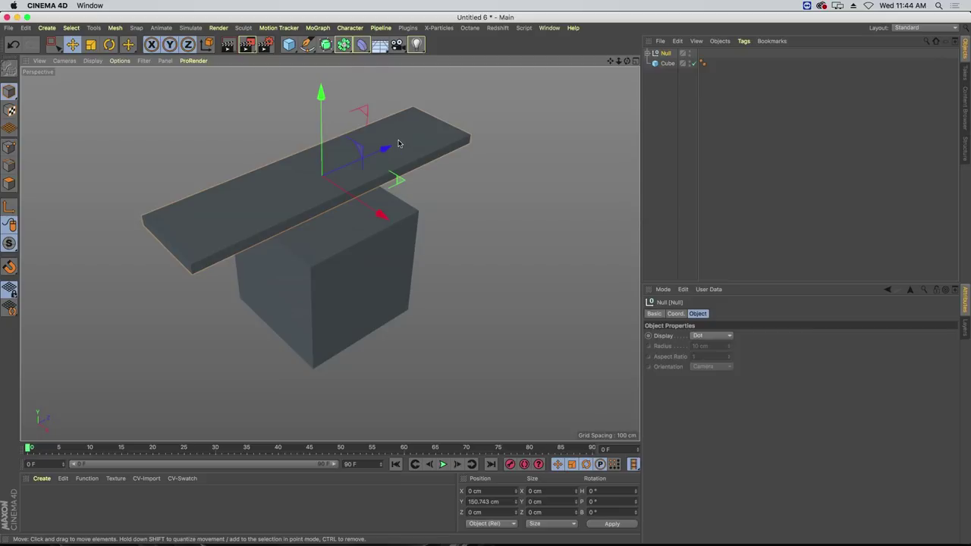
Shift the slab inside the null to Z -250 cm and rotate it to a bank angle of 20°
{"action": "left_click", "coordinate": [669, 63]}
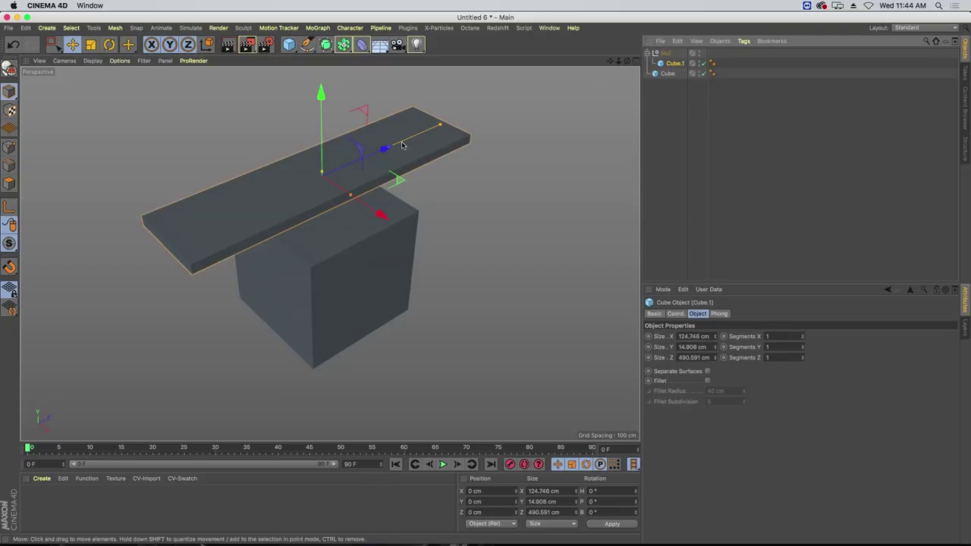
{"action": "left_click_drag", "start_coordinate": [385, 149], "coordinate": [236, 208]}
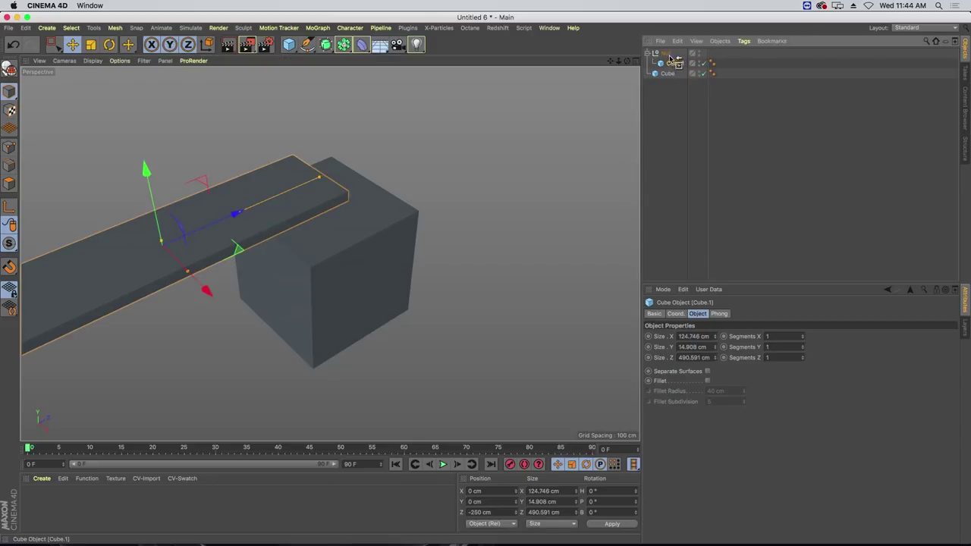
{"action": "key", "text": "r"}
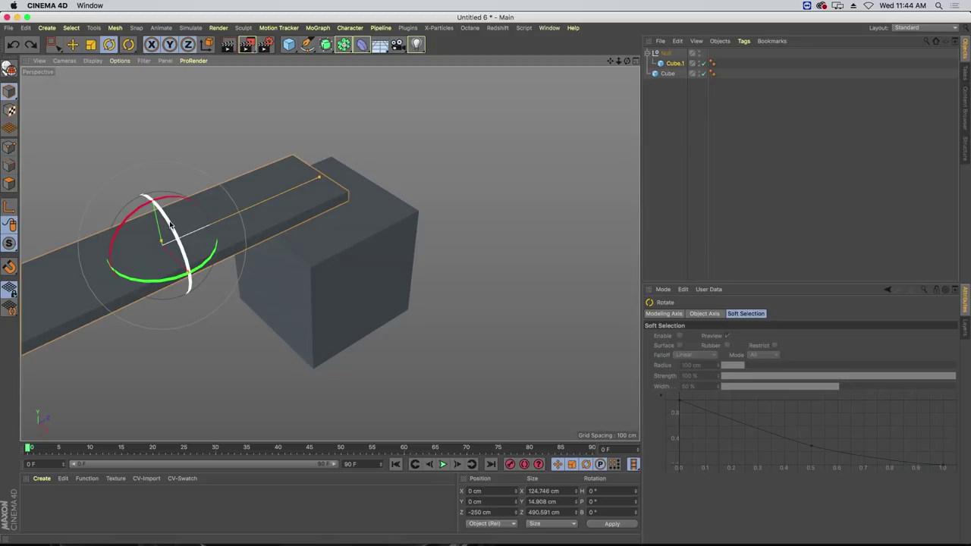
{"action": "left_click_drag", "start_coordinate": [172, 225], "coordinate": [167, 237]}
Duplicate the tilted blade and place the copy on the opposite side at Z 250 cm with a bank angle of -20°
{"action": "key", "text": "super+c"}
{"action": "key", "text": "super+v"}
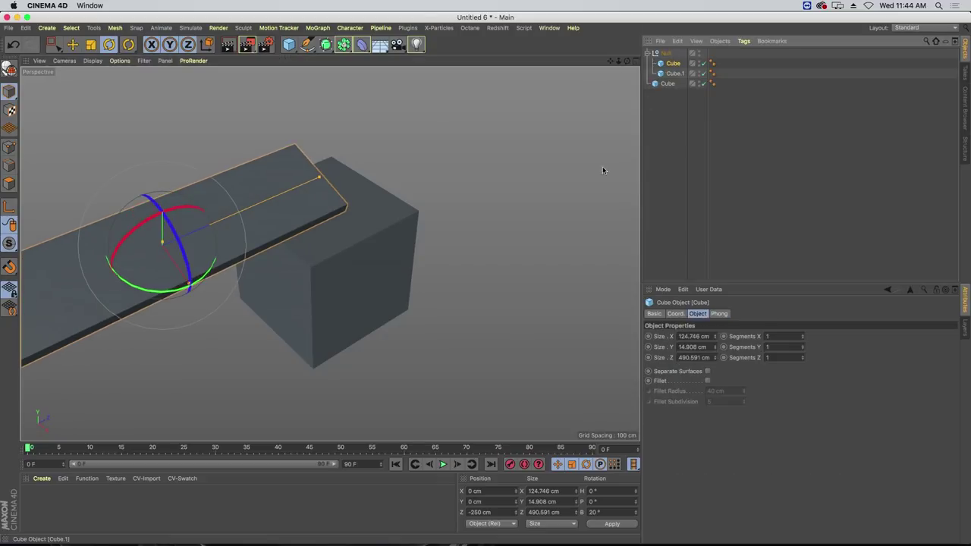
{"action": "left_click", "coordinate": [469, 513]}
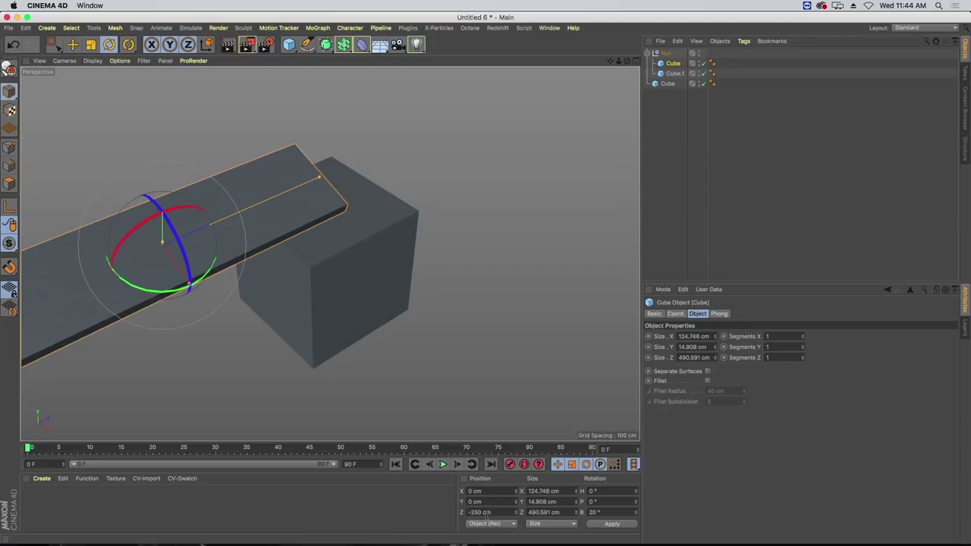
{"action": "key", "text": "Return"}
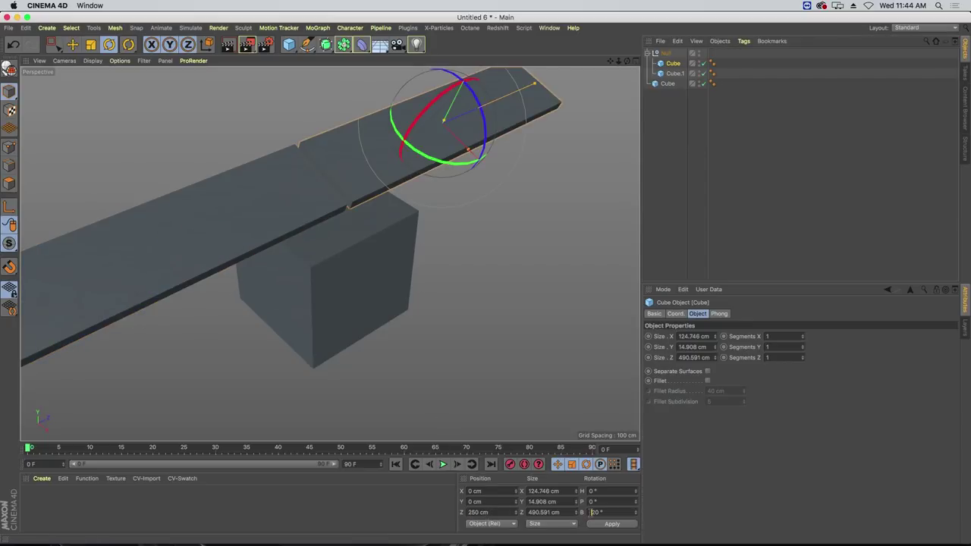
{"action": "left_click", "coordinate": [593, 513]}
{"action": "type", "text": "20"}
{"action": "key", "text": "Return"}
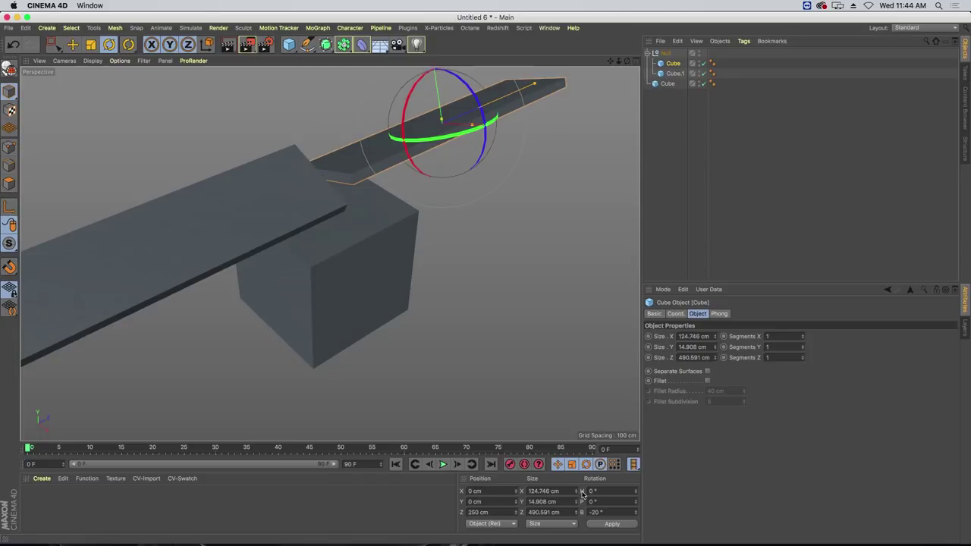
Add a Connect generator and nest the null with both blades inside it, collapsing its hierarchy
{"action": "left_click_drag", "start_coordinate": [374, 254], "coordinate": [380, 186], "text": "alt"}
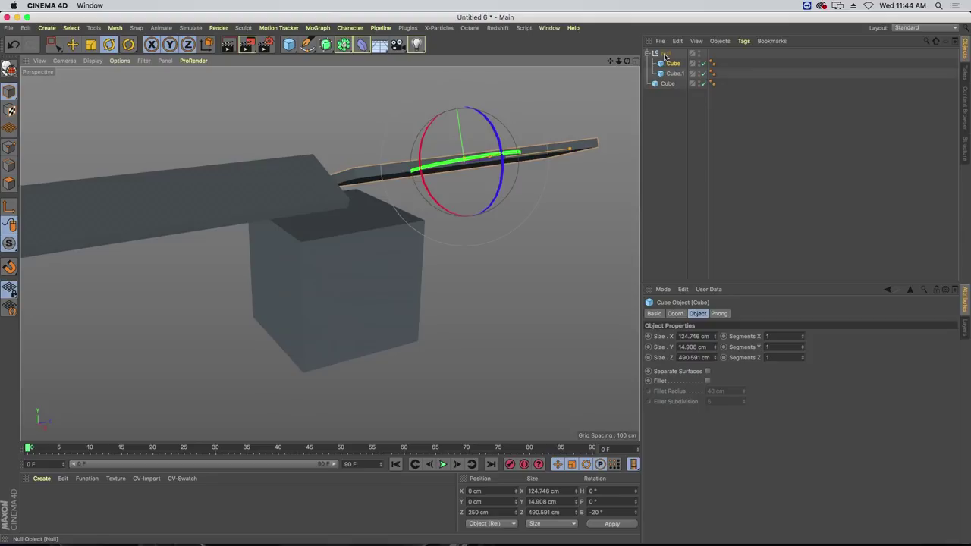
{"action": "left_click", "coordinate": [664, 54]}
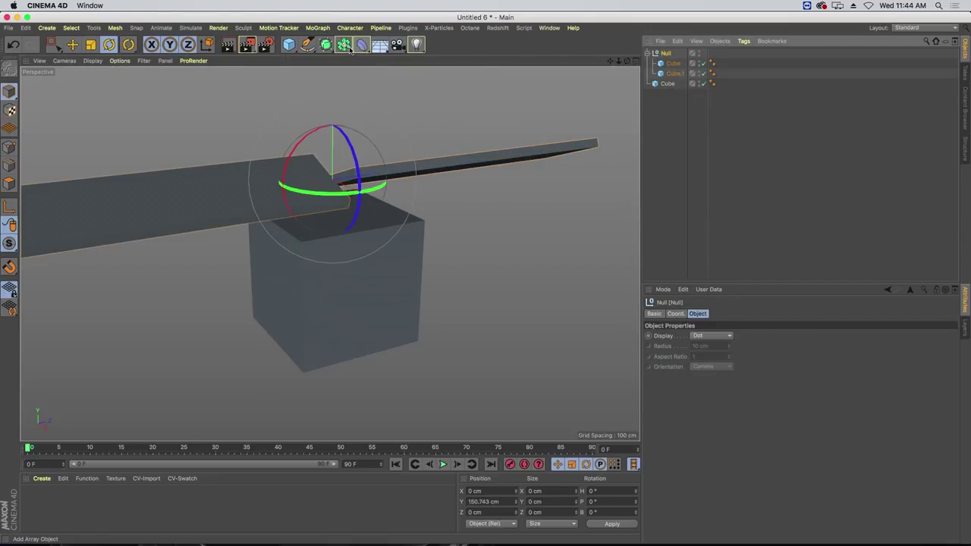
{"action": "left_click", "coordinate": [345, 47]}
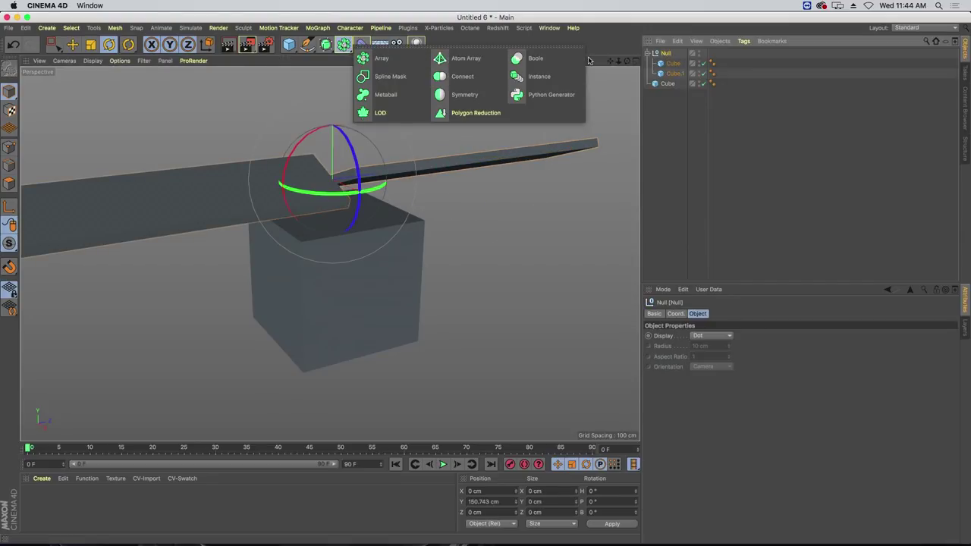
{"action": "left_click", "coordinate": [463, 76]}
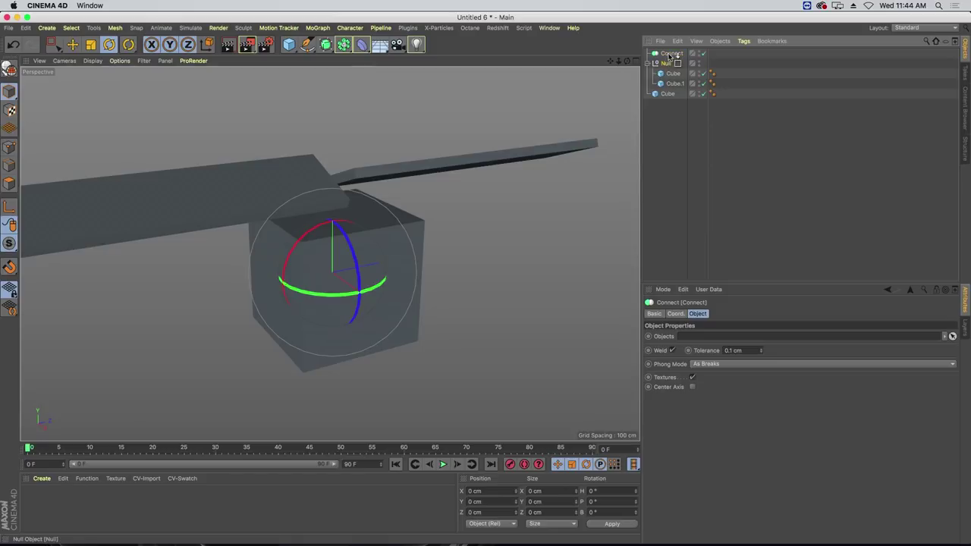
{"action": "left_click_drag", "start_coordinate": [669, 54], "coordinate": [667, 56]}
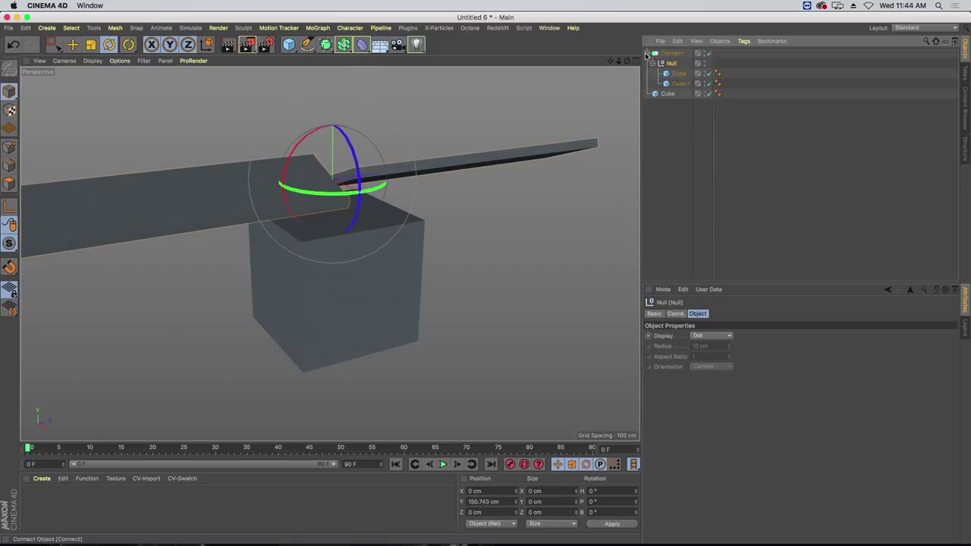
{"action": "left_click", "coordinate": [647, 54]}
Apply Rigid Body simulation tags to both the Connect object and the base cube
{"action": "left_click", "coordinate": [666, 63]}
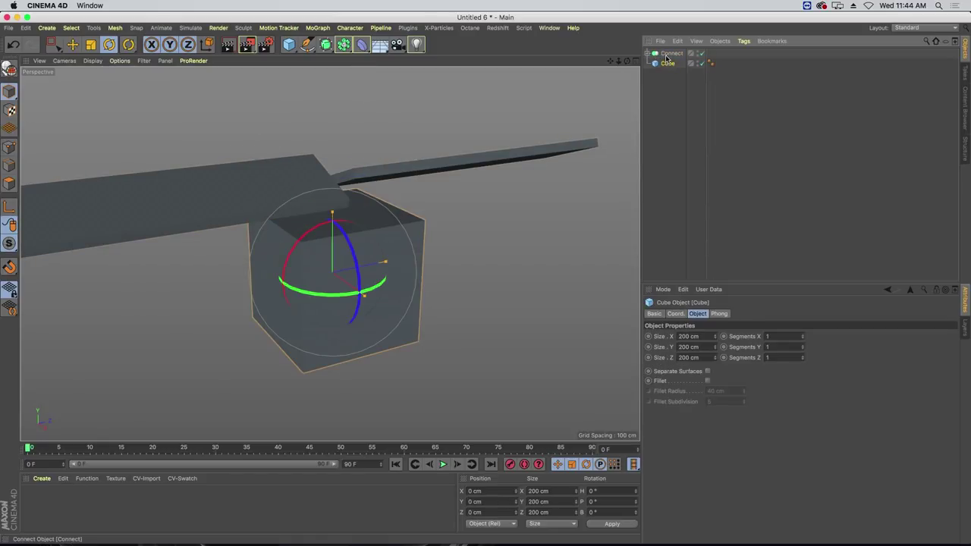
{"action": "left_click", "coordinate": [667, 54], "text": "shift"}
{"action": "right_click", "coordinate": [668, 56]}
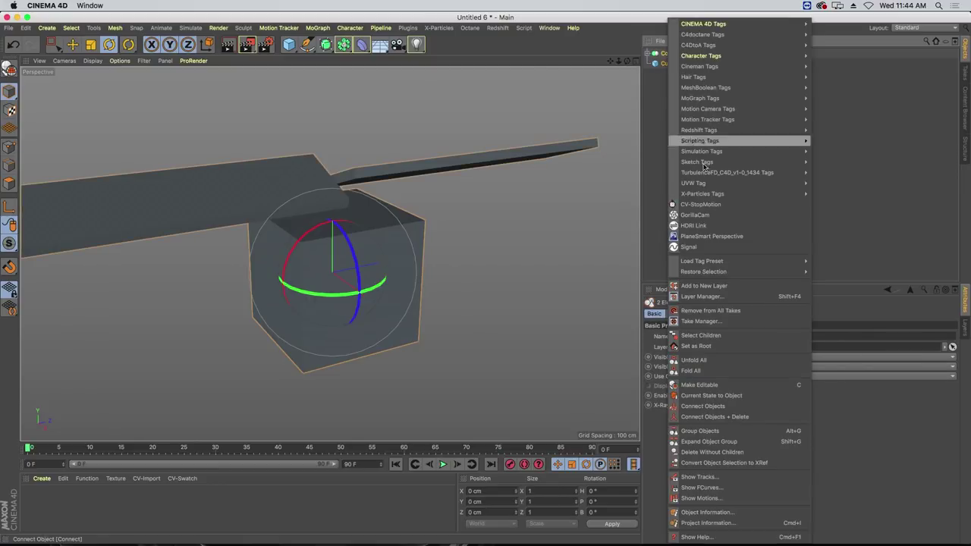
{"action": "mouse_move", "coordinate": [709, 152]}
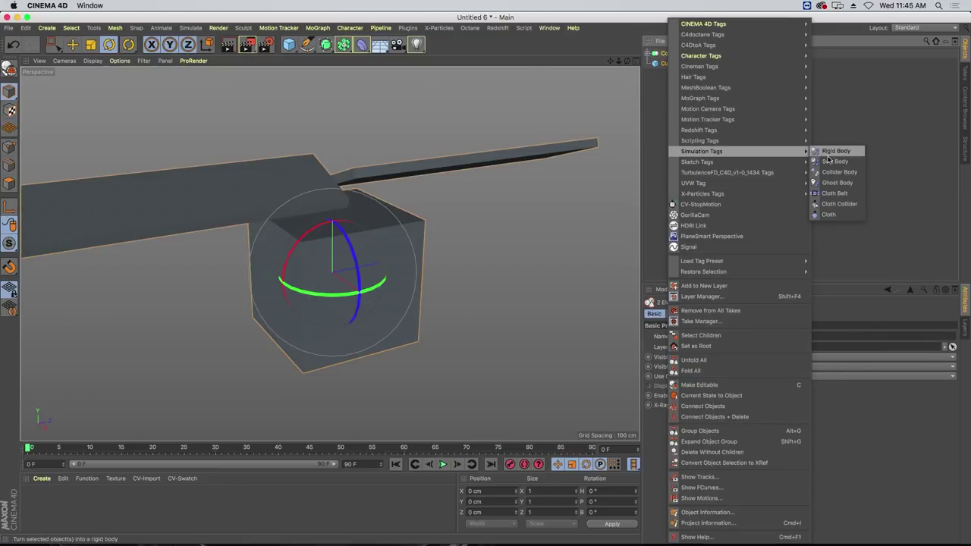
{"action": "left_click", "coordinate": [850, 153]}
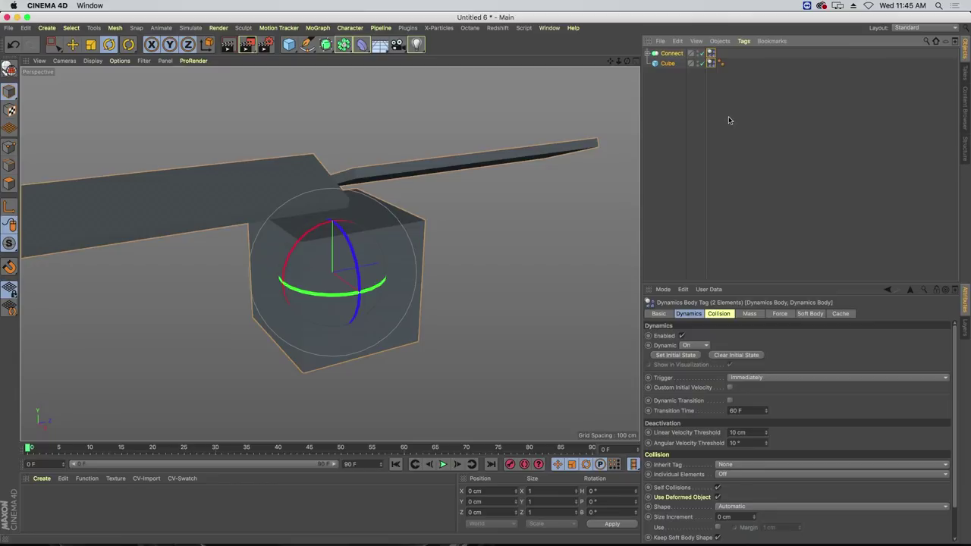
{"action": "left_click", "coordinate": [444, 465]}
Add a dynamics Connector, raise it to about Y 115 cm between cube and blades, and rotate its pitch to -90°
{"action": "left_click", "coordinate": [243, 28]}
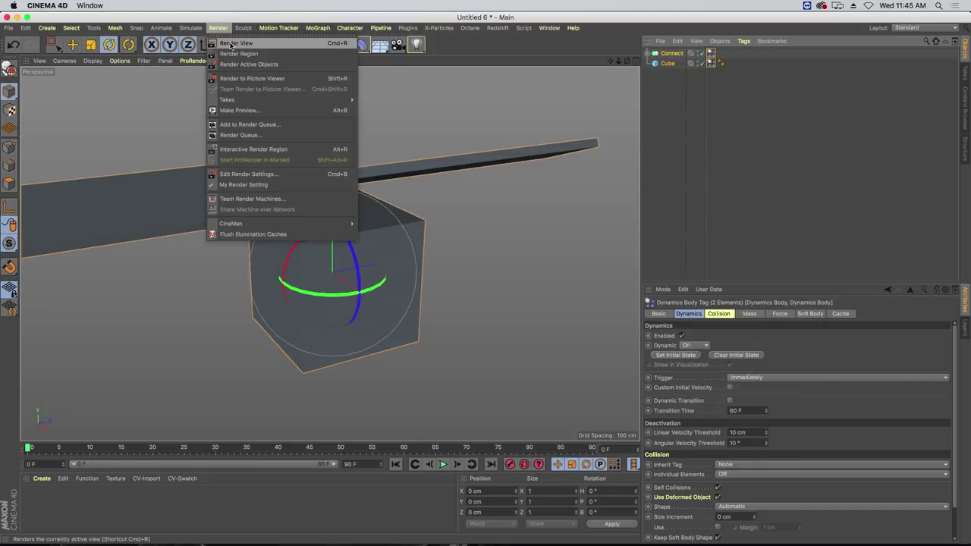
{"action": "mouse_move", "coordinate": [196, 45]}
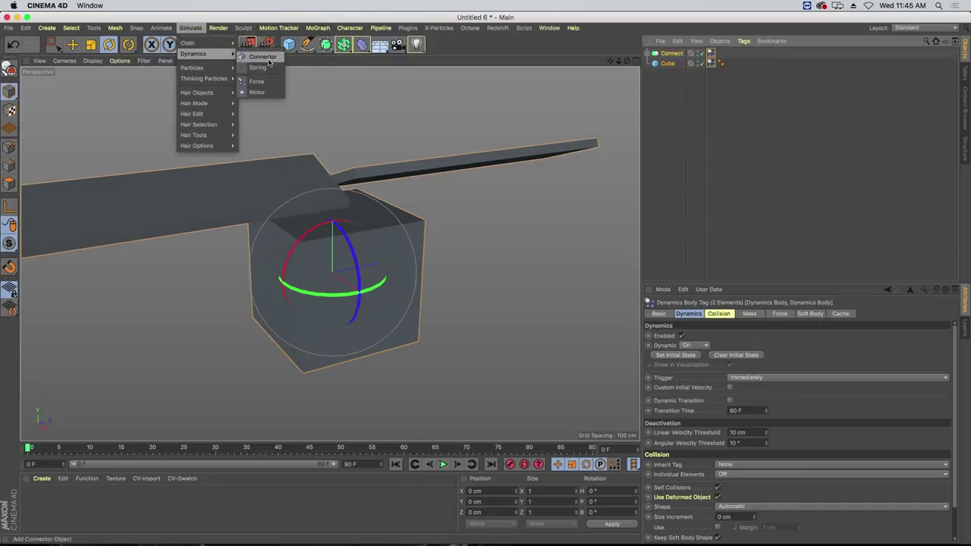
{"action": "left_click", "coordinate": [262, 56]}
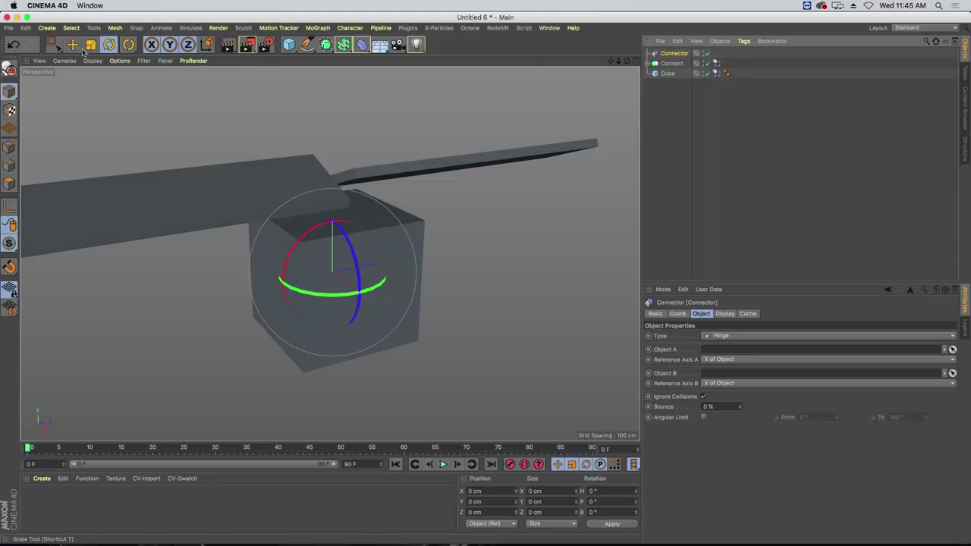
{"action": "key", "text": "e"}
{"action": "mouse_move", "coordinate": [331, 195]}
{"action": "left_mouse_down"}
{"action": "mouse_move", "coordinate": [332, 117]}
{"action": "mouse_move", "coordinate": [303, 153]}
{"action": "mouse_move", "coordinate": [326, 182]}
{"action": "left_mouse_up"}
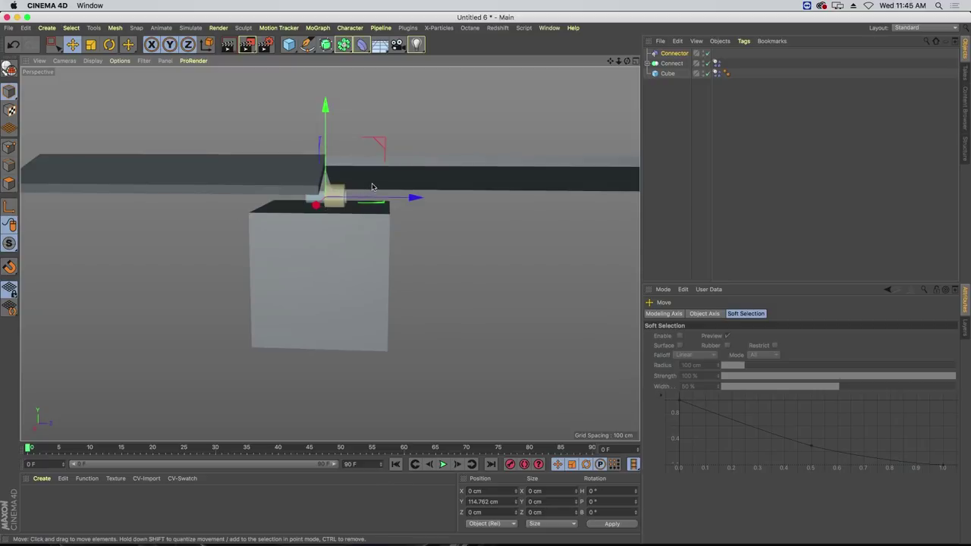
{"action": "key", "text": "r"}
{"action": "left_click_drag", "start_coordinate": [367, 164], "coordinate": [359, 238]}
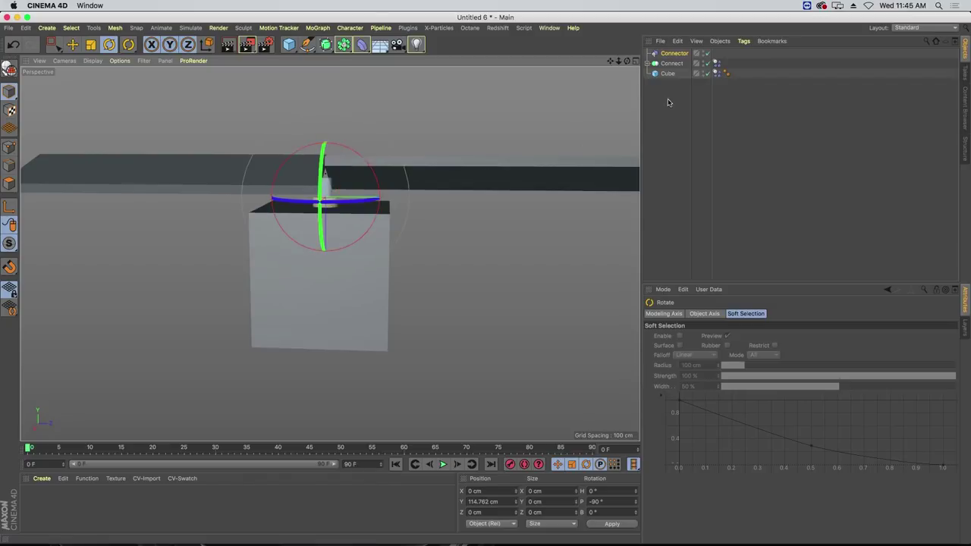
Order the hinge Connector between the Connect object and the cube, and assign Connect as Object A and Cube as Object B
{"action": "left_click_drag", "start_coordinate": [666, 56], "coordinate": [668, 70]}
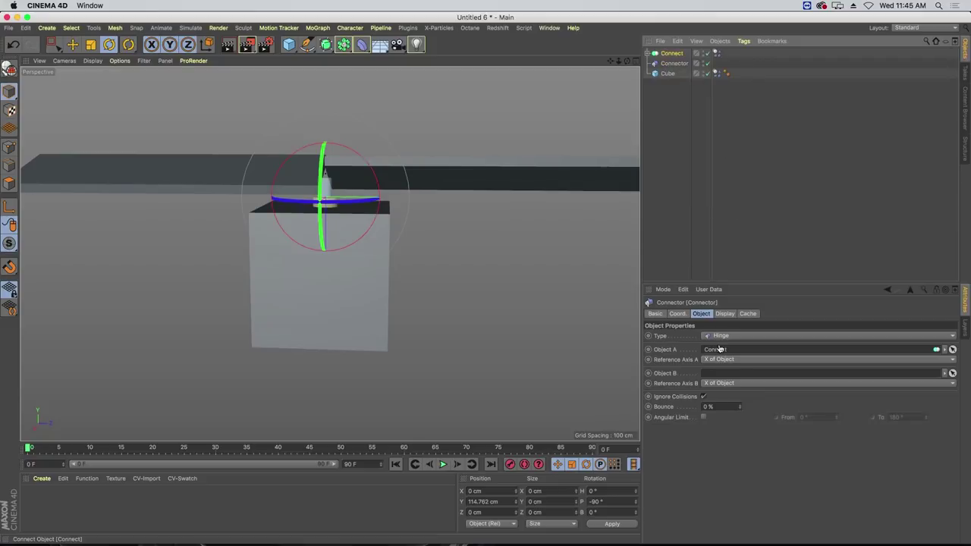
{"action": "left_click_drag", "start_coordinate": [723, 350], "coordinate": [723, 349]}
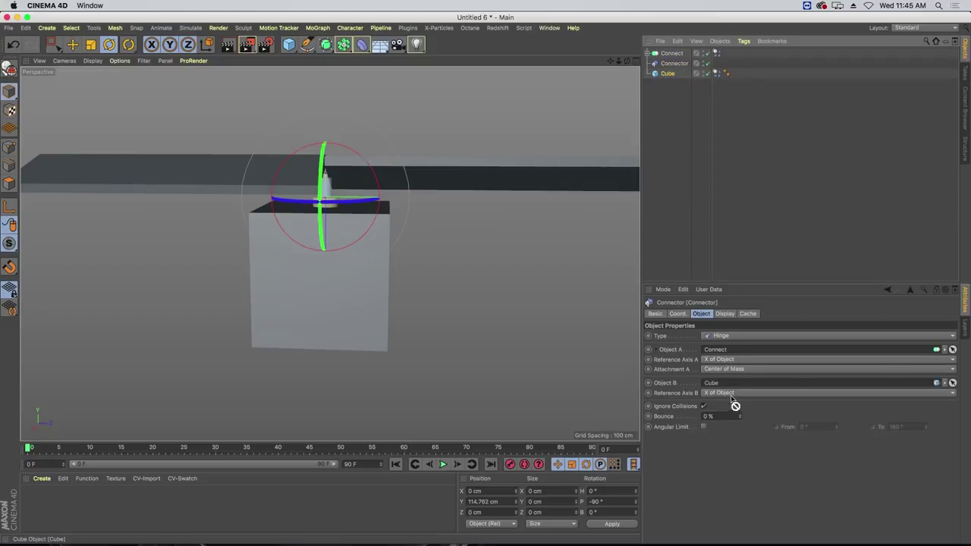
{"action": "left_click_drag", "start_coordinate": [735, 406], "coordinate": [719, 384]}
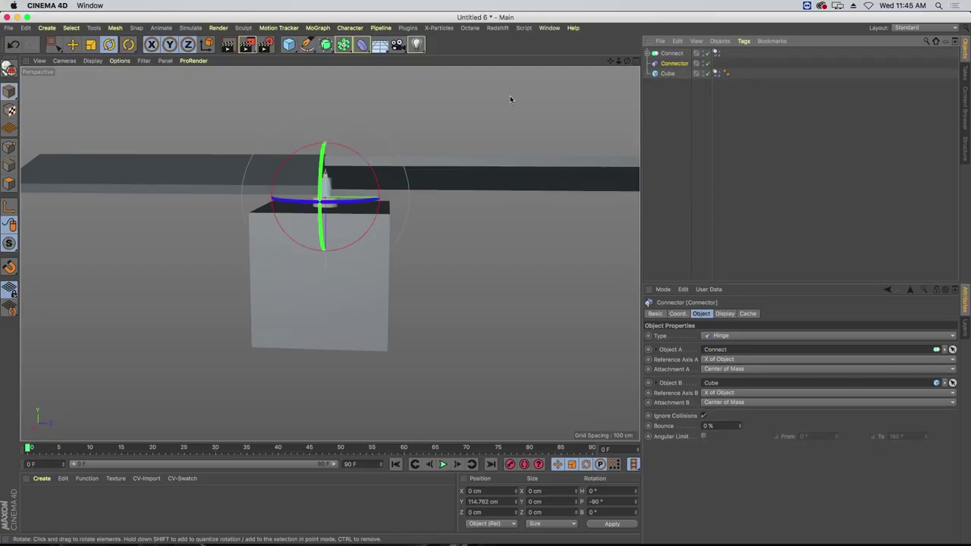
Add a Floor object and lower it beneath the cube to about Y -127 cm
{"action": "left_click_drag", "start_coordinate": [348, 192], "coordinate": [391, 191], "text": "alt"}
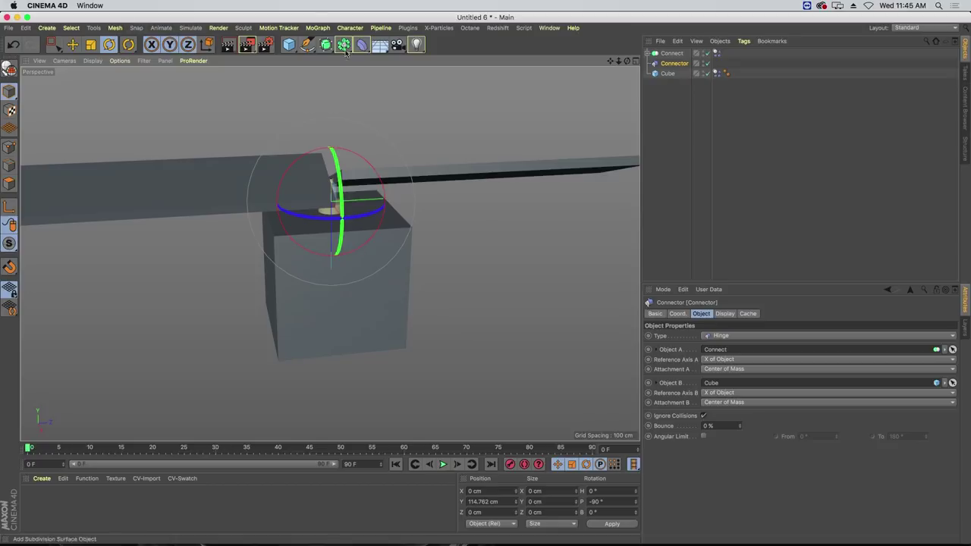
{"action": "left_click", "coordinate": [382, 48]}
{"action": "key", "text": "e"}
{"action": "left_click_drag", "start_coordinate": [332, 206], "coordinate": [330, 282]}
{"action": "left_click", "coordinate": [119, 62]}
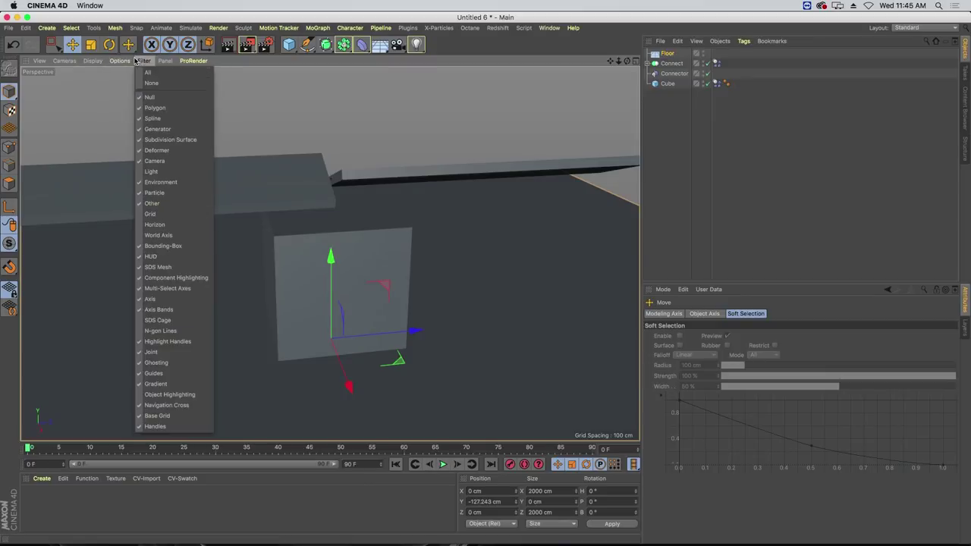
{"action": "left_click", "coordinate": [160, 178]}
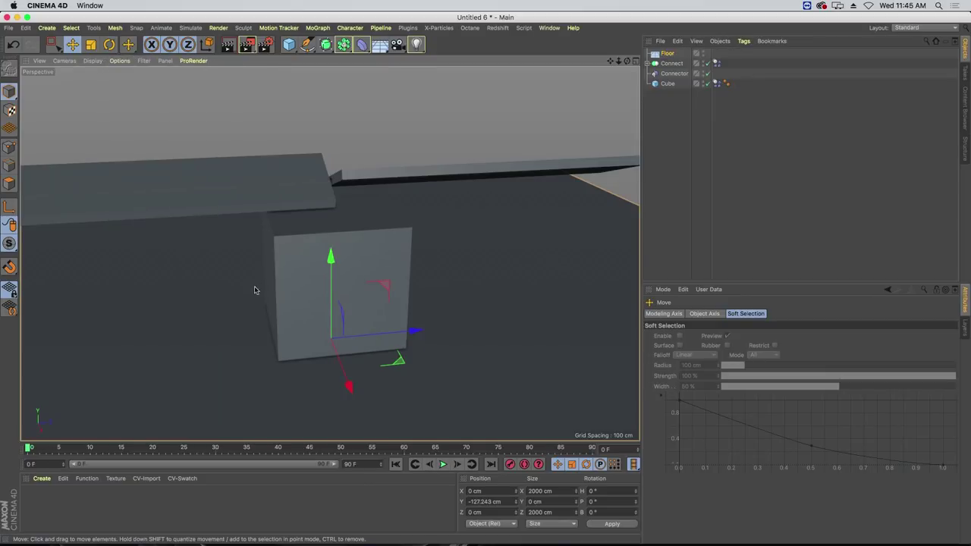
{"action": "left_click_drag", "start_coordinate": [321, 339], "coordinate": [279, 333], "text": "alt"}
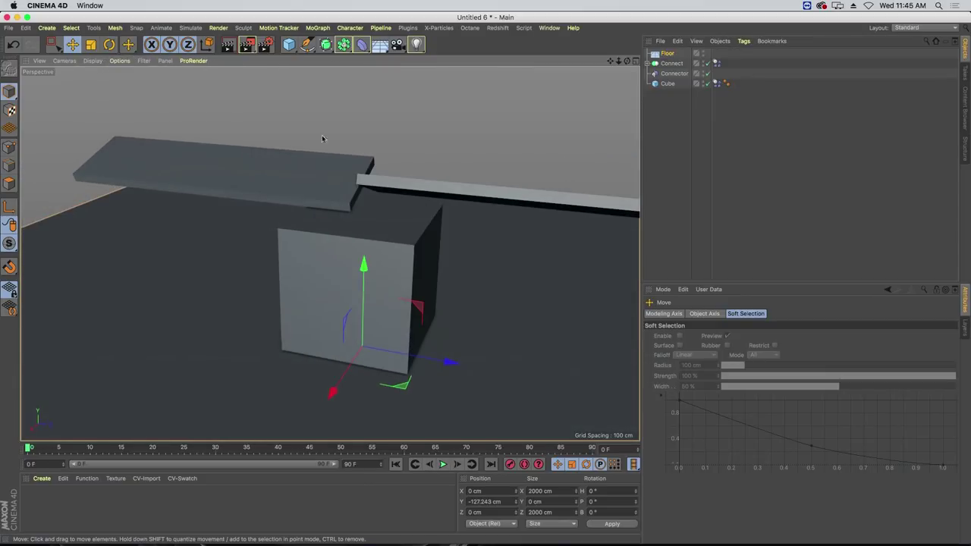
Add a dynamics Motor, ordered directly above the cube in the hierarchy, raised to about Y 10 cm and rotated to a pitch of -90°
{"action": "left_click", "coordinate": [192, 27]}
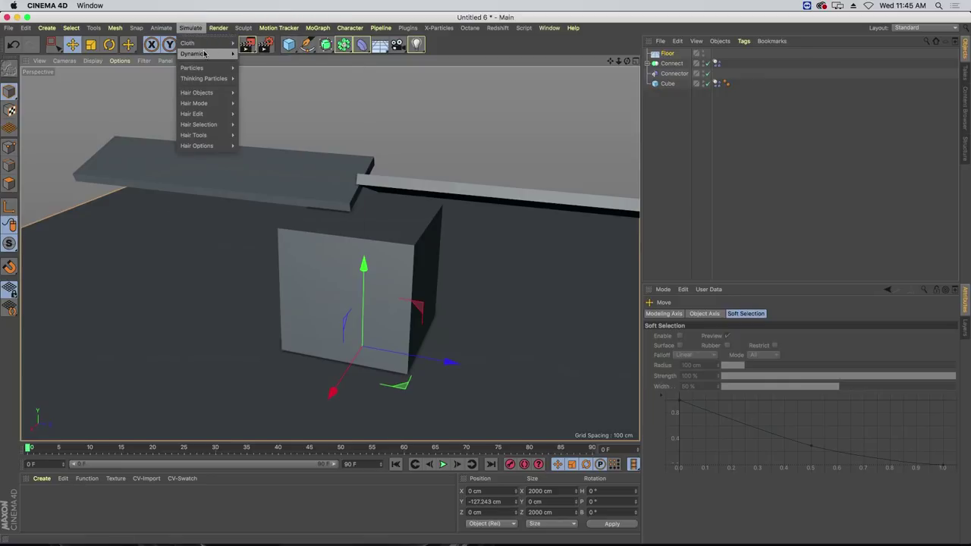
{"action": "mouse_move", "coordinate": [204, 54]}
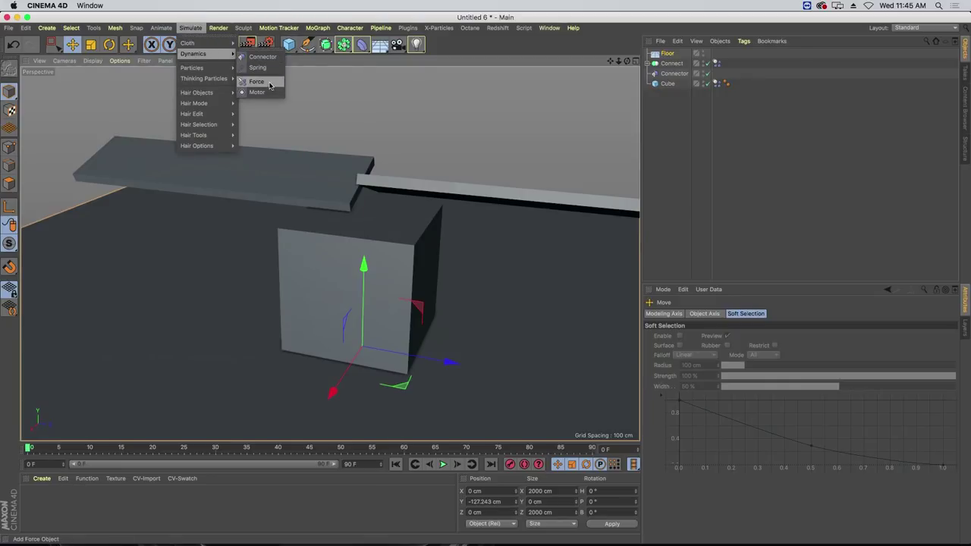
{"action": "left_click", "coordinate": [271, 92]}
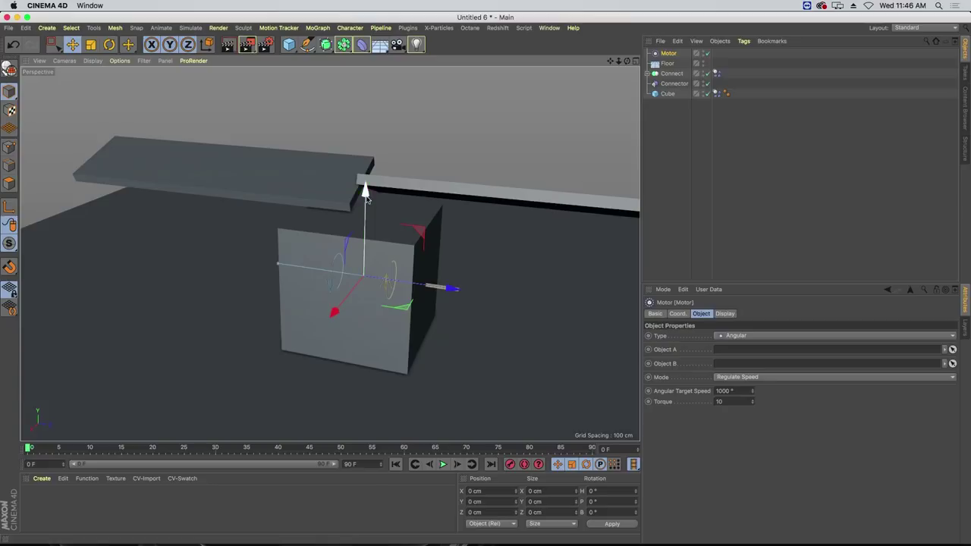
{"action": "left_click_drag", "start_coordinate": [364, 199], "coordinate": [366, 190]}
{"action": "left_click_drag", "start_coordinate": [667, 64], "coordinate": [665, 89]}
{"action": "key", "text": "r"}
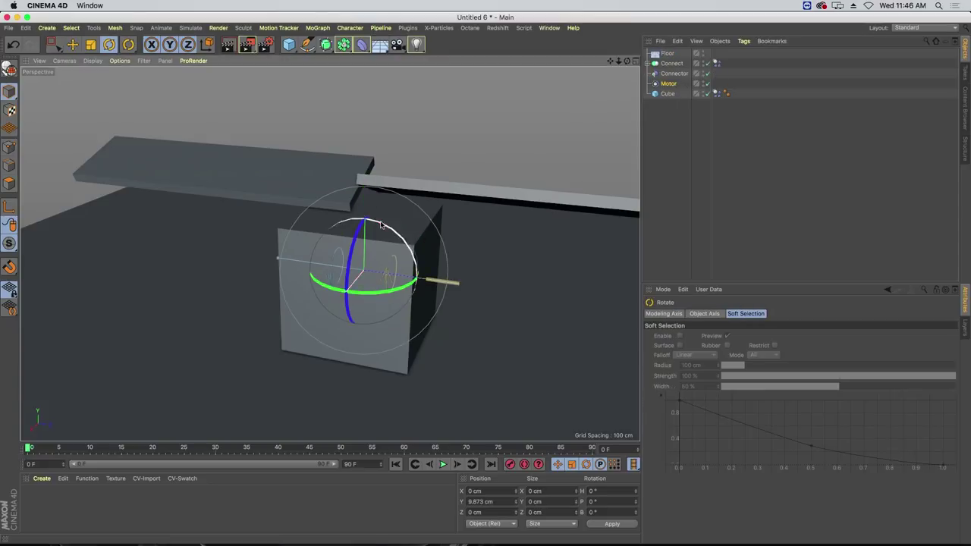
{"action": "left_click_drag", "start_coordinate": [382, 224], "coordinate": [355, 242]}
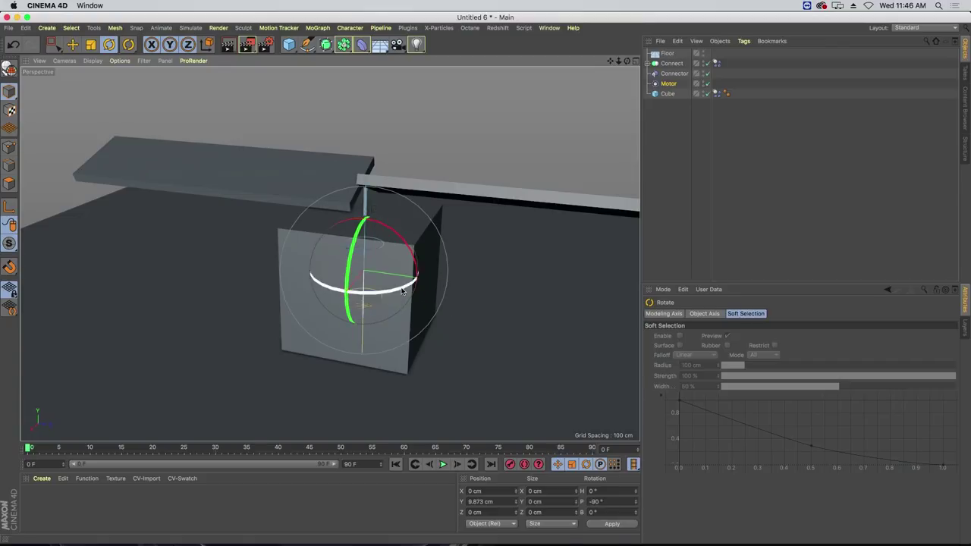
Assign Connect as the motor's Object A and Cube as Object B, and play the simulation, returning to the first frame
{"action": "left_click", "coordinate": [661, 85]}
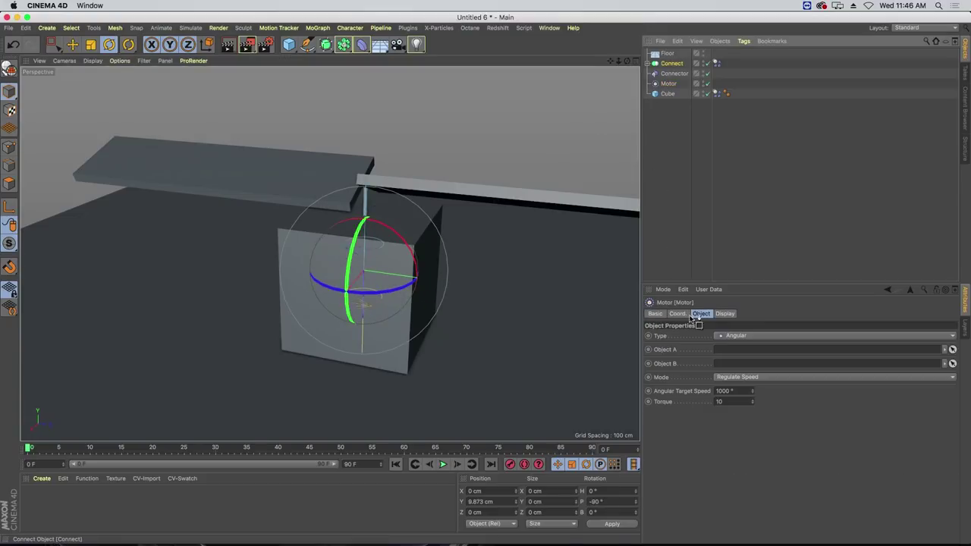
{"action": "left_click_drag", "start_coordinate": [691, 317], "coordinate": [720, 349]}
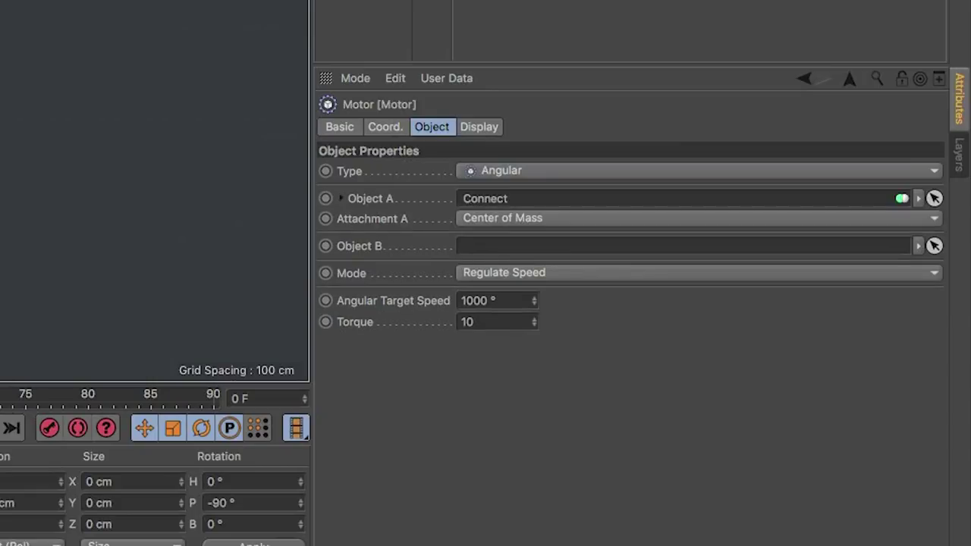
{"action": "left_click_drag", "start_coordinate": [448, 7], "coordinate": [498, 255]}
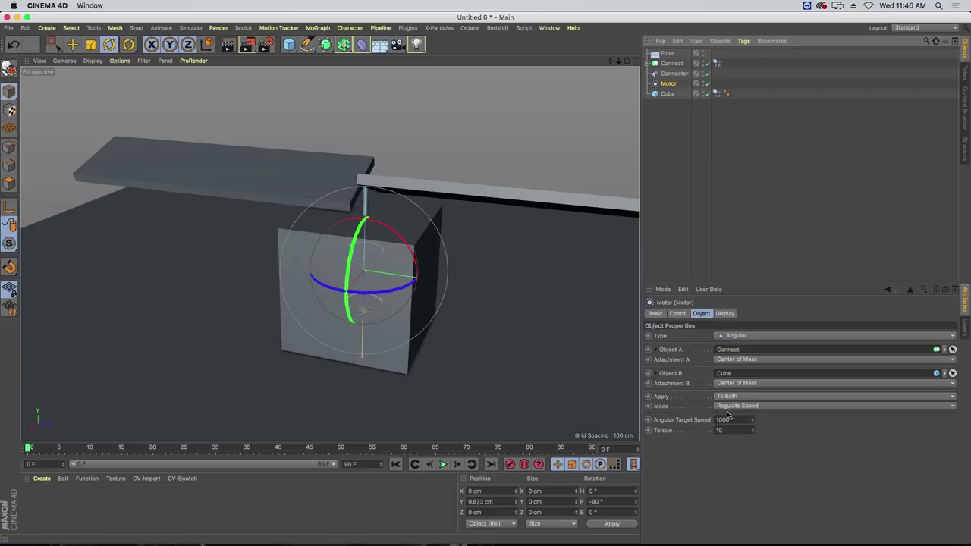
{"action": "left_click", "coordinate": [443, 464]}
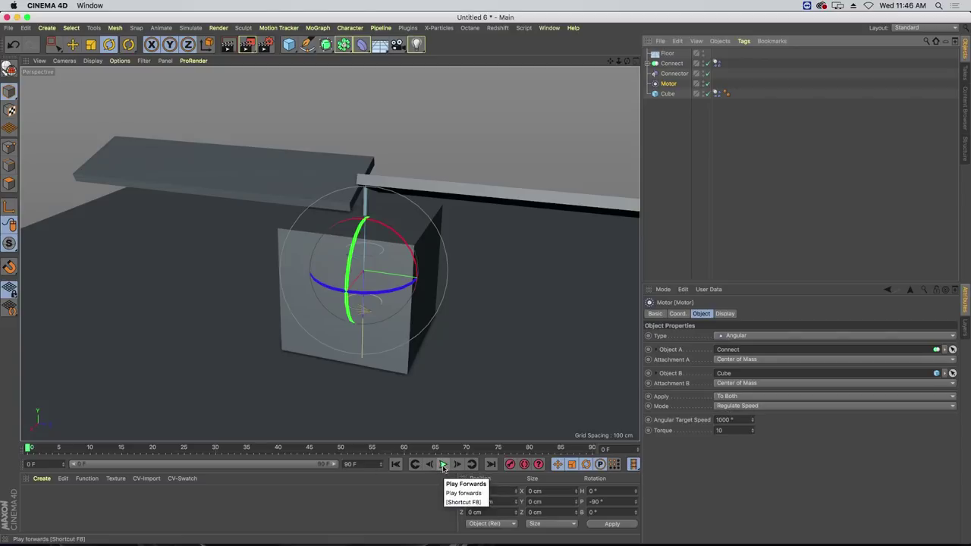
{"action": "left_click", "coordinate": [443, 464]}
{"action": "left_click", "coordinate": [395, 464]}
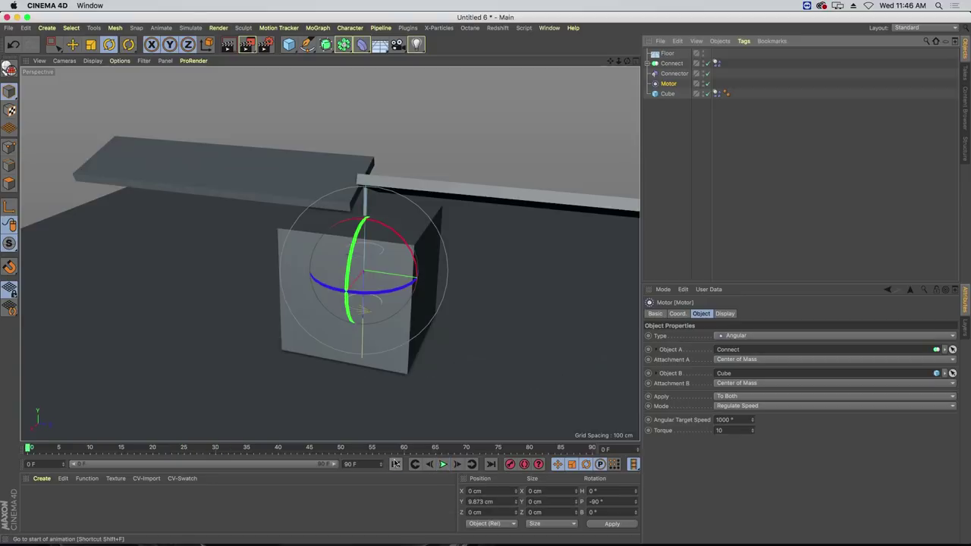
Give the Floor a dynamics body tag with Dynamic set to Off, and test the simulation, returning to the first frame
{"action": "left_click_drag", "start_coordinate": [717, 93], "coordinate": [717, 53], "text": "ctrl"}
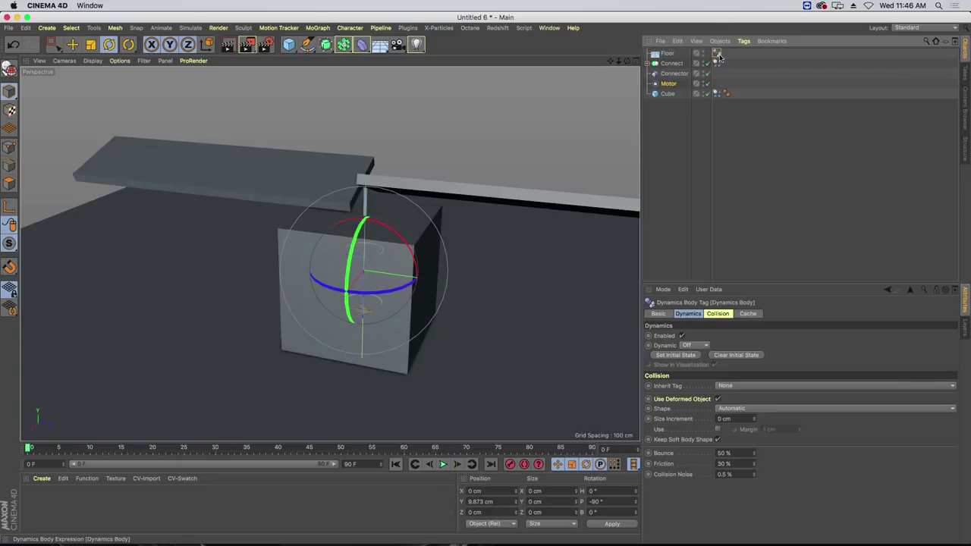
{"action": "left_click", "coordinate": [443, 465]}
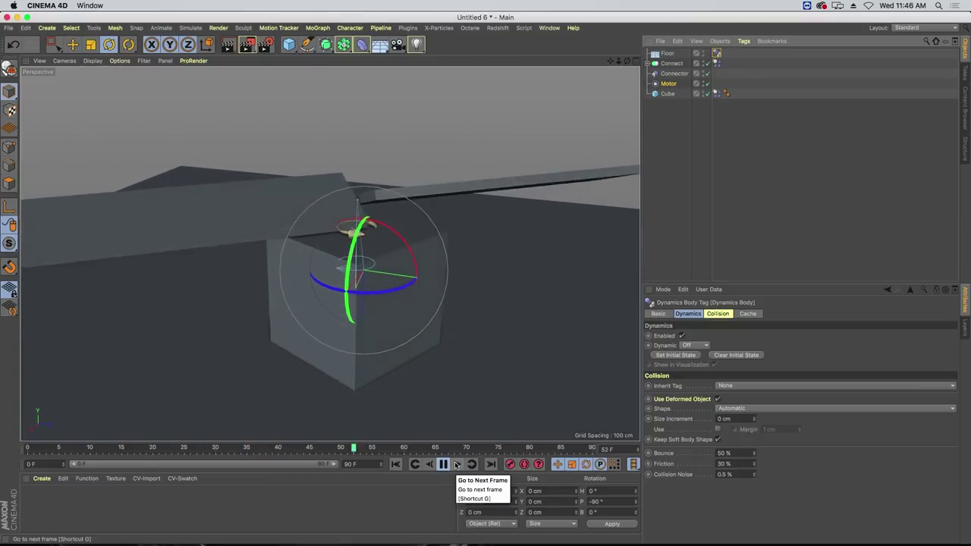
{"action": "left_click", "coordinate": [444, 464]}
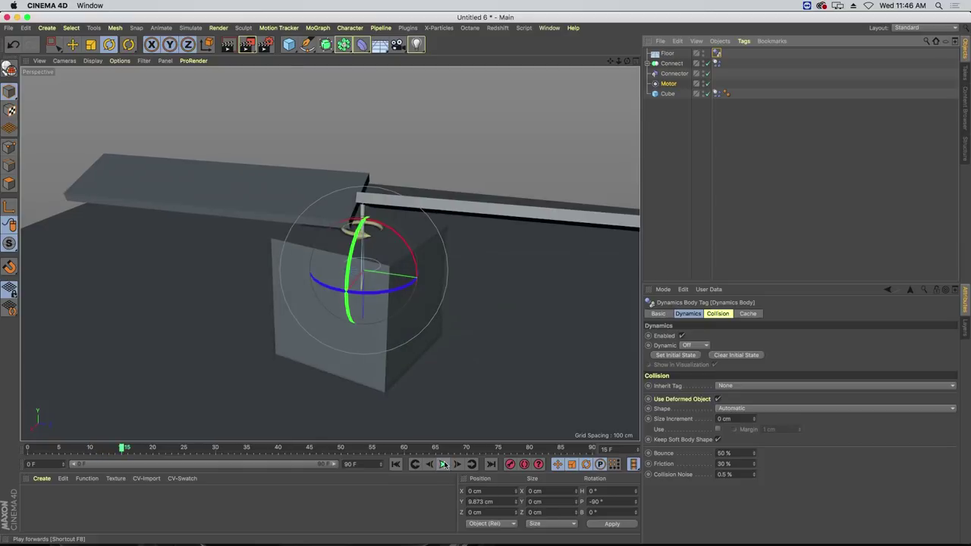
{"action": "left_click", "coordinate": [395, 464]}
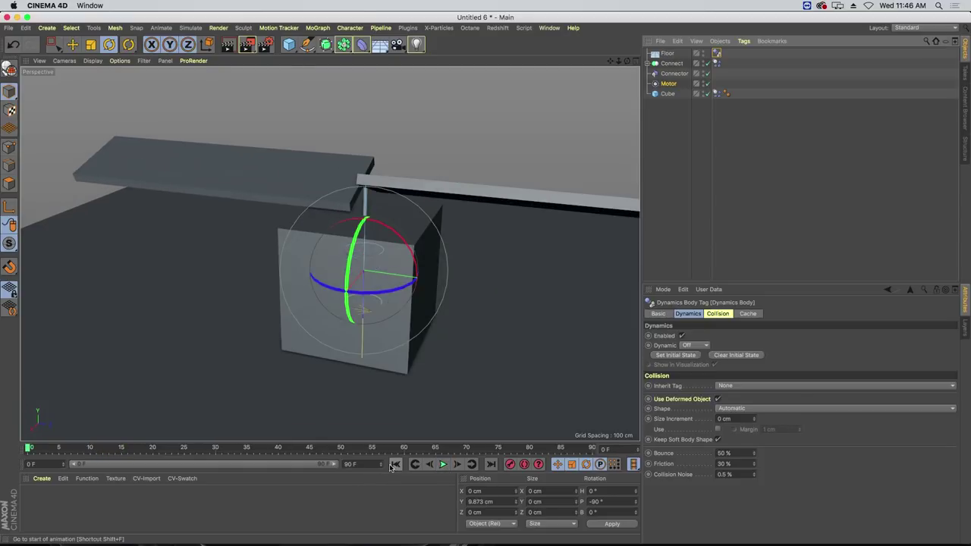
Extend the project's end time to 999 F and stretch the preview range over the full timeline
{"action": "key", "text": "ctrl+d"}
{"action": "double_click", "coordinate": [350, 464]}
{"action": "type", "text": "99"}
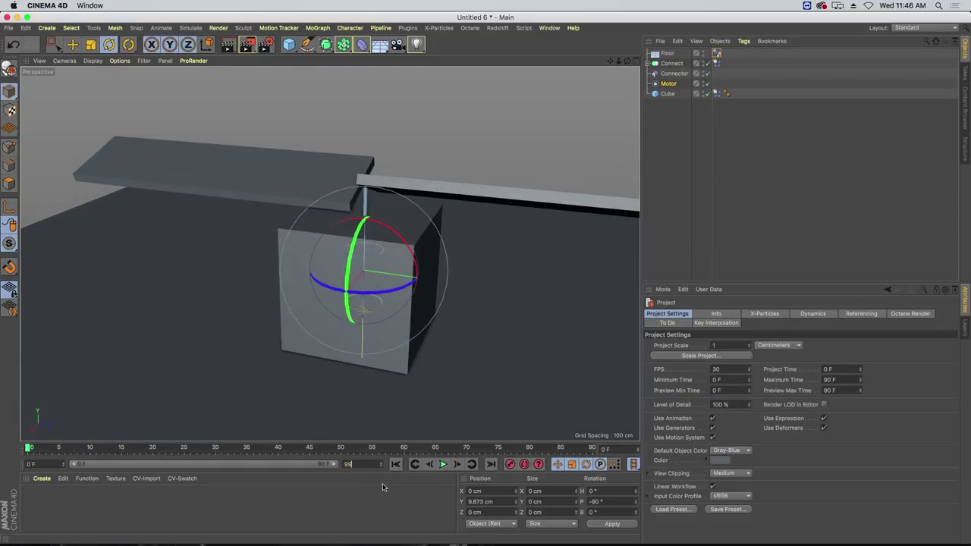
{"action": "type", "text": "9"}
{"action": "key", "text": "Return"}
{"action": "double_click", "coordinate": [88, 464]}
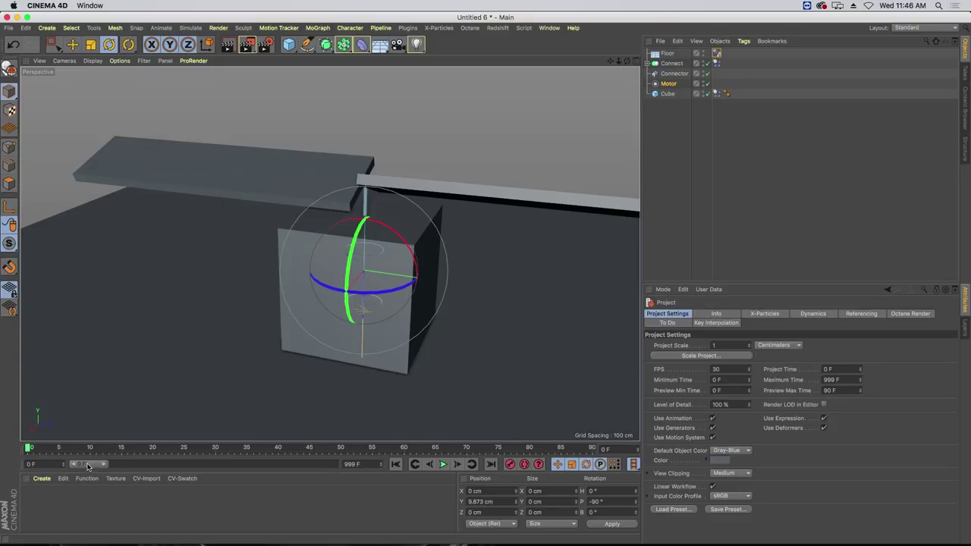
Set the motor's Angular Target Speed to -1000° and Torque to 100, and test the simulation, returning to the first frame
{"action": "left_click", "coordinate": [669, 84]}
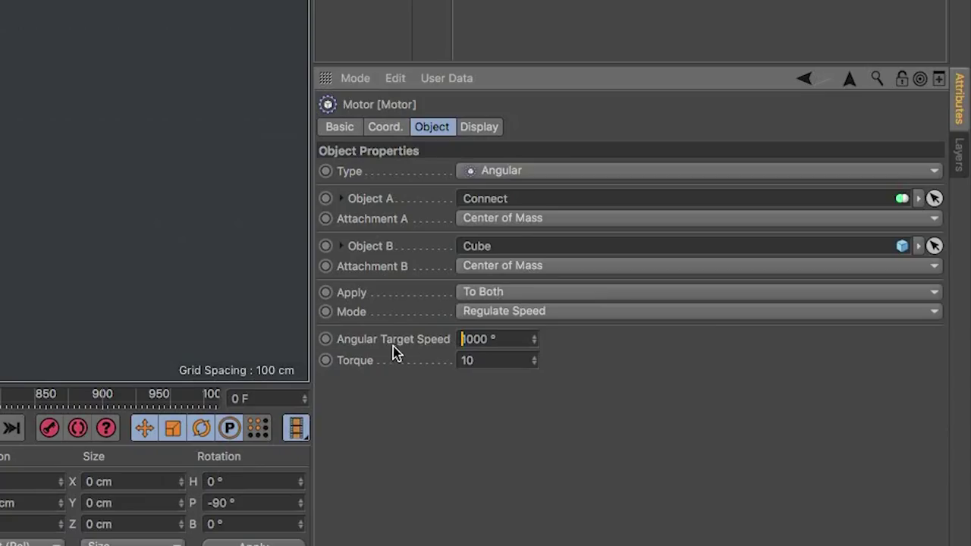
{"action": "type", "text": "-"}
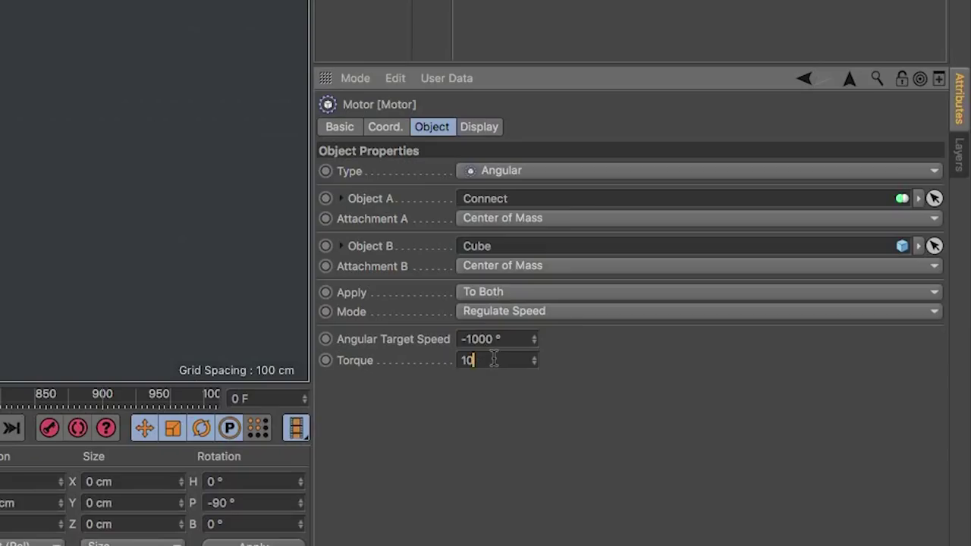
{"action": "type", "text": "0"}
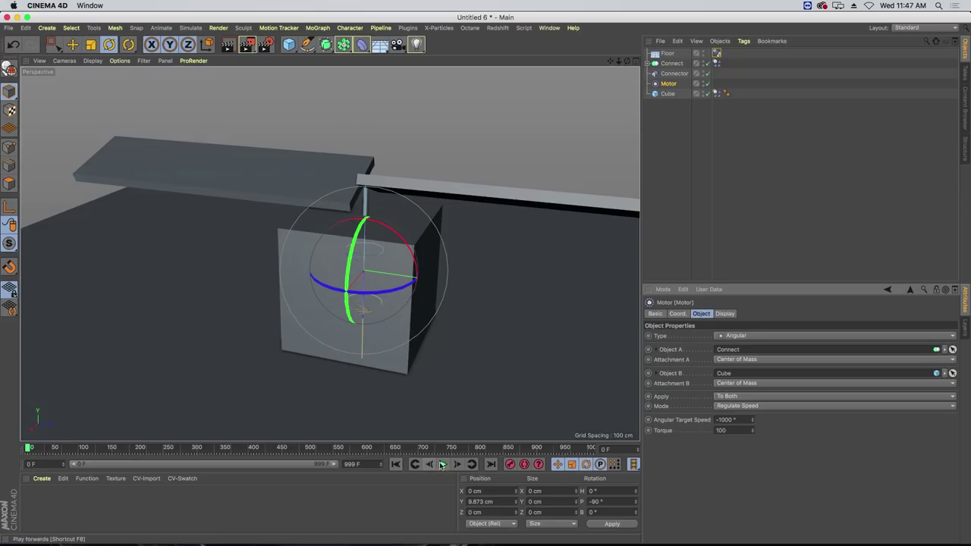
{"action": "left_click", "coordinate": [443, 464]}
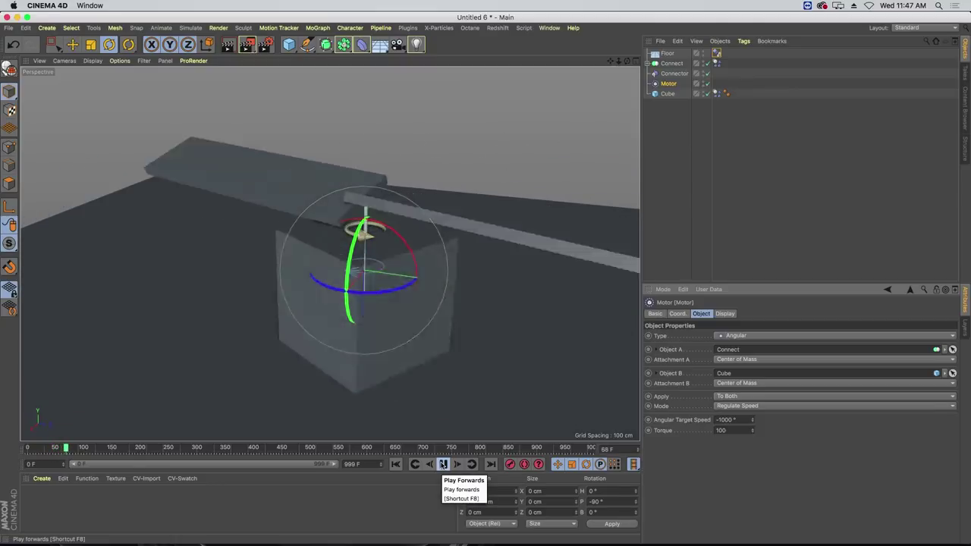
{"action": "left_click", "coordinate": [443, 464]}
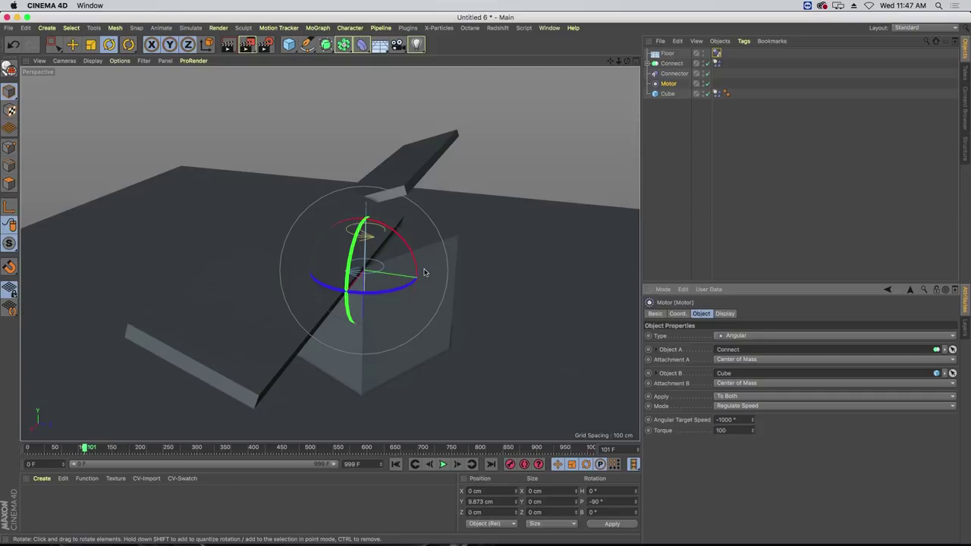
{"action": "left_click", "coordinate": [395, 464]}
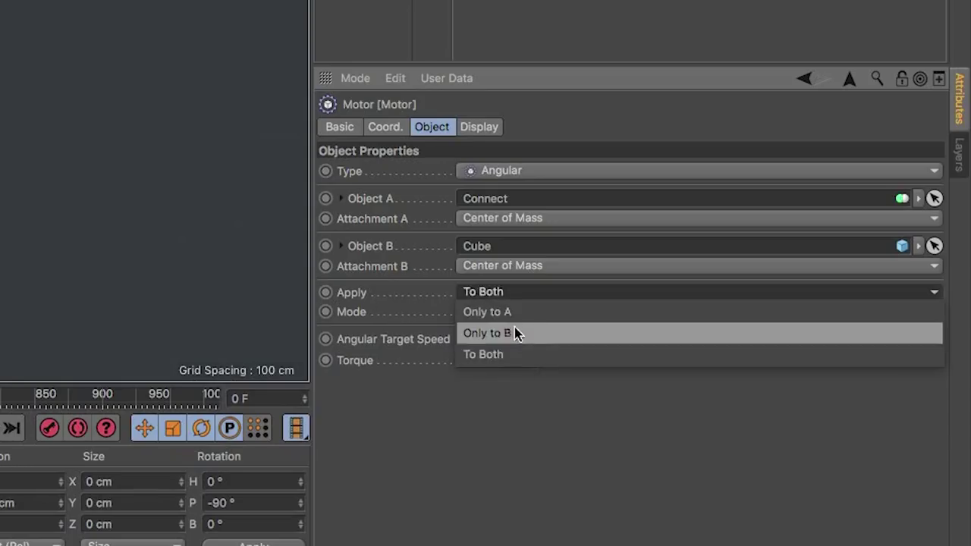
Apply the motor Only to A and test the simulation, returning to the first frame
{"action": "left_click", "coordinate": [509, 314]}
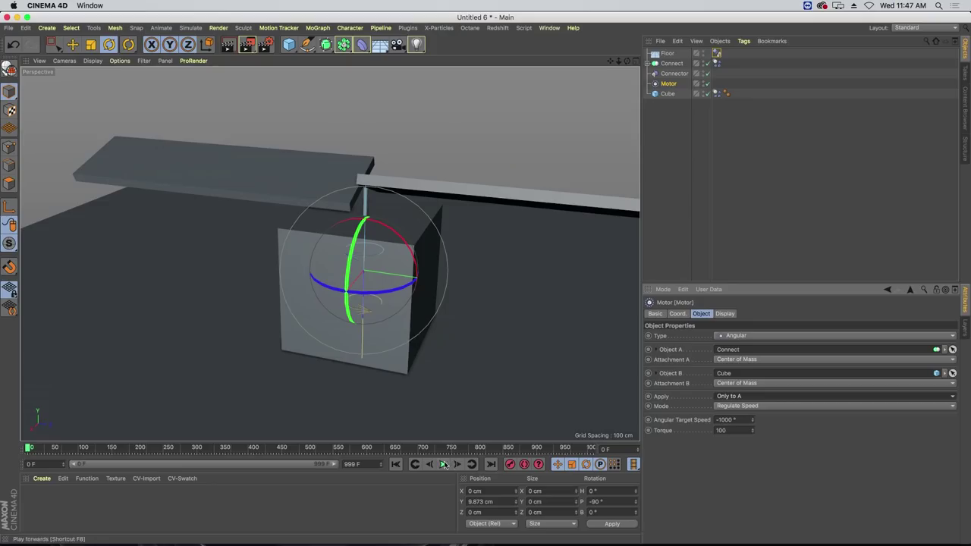
{"action": "key", "text": "F8"}
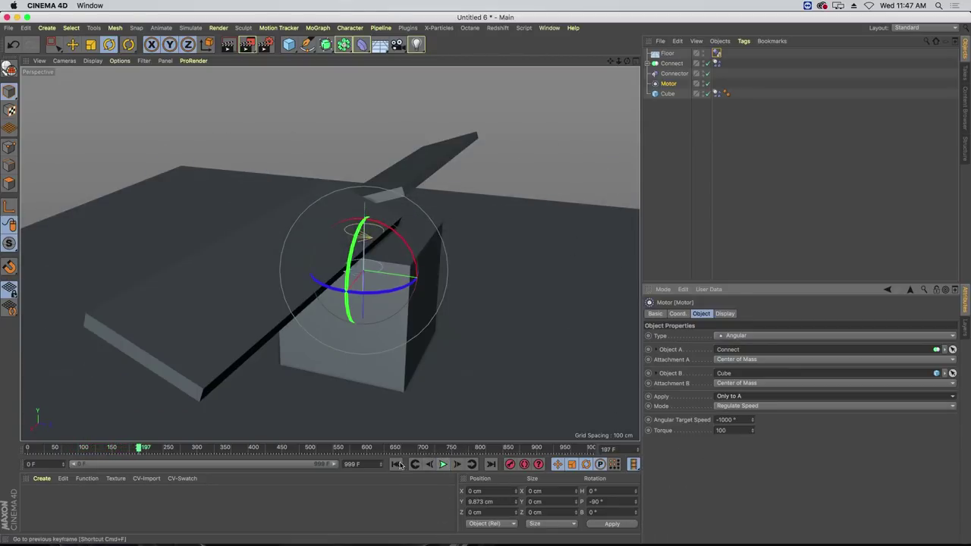
{"action": "left_click", "coordinate": [443, 465]}
{"action": "left_click", "coordinate": [415, 464]}
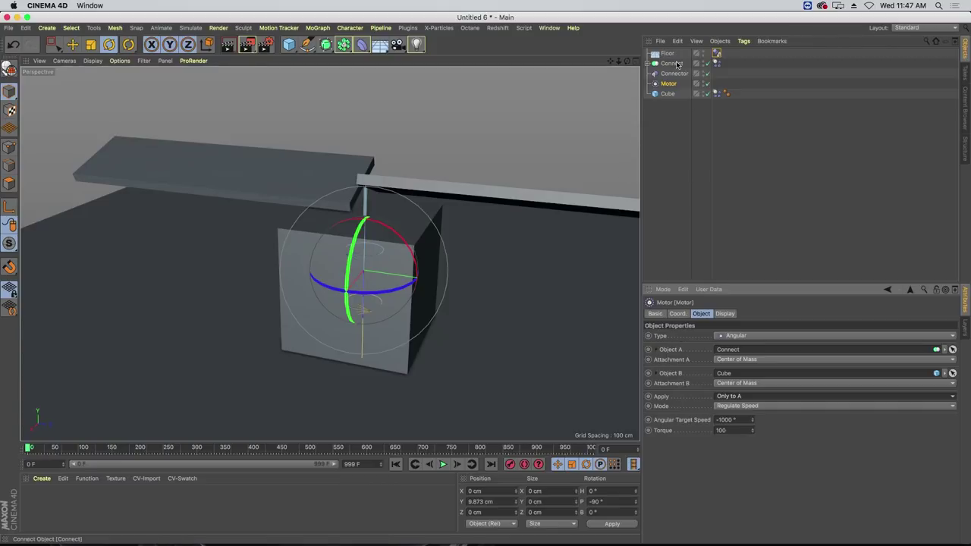
Set the aerodynamic Lift to 100% in the Connect object's dynamics body tag and play the simulation
{"action": "left_click", "coordinate": [671, 64]}
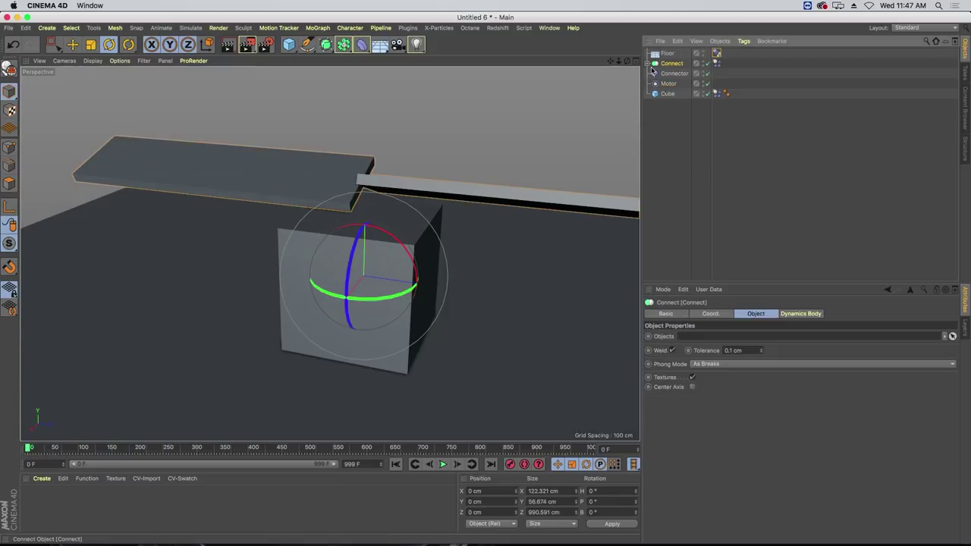
{"action": "left_click", "coordinate": [716, 64]}
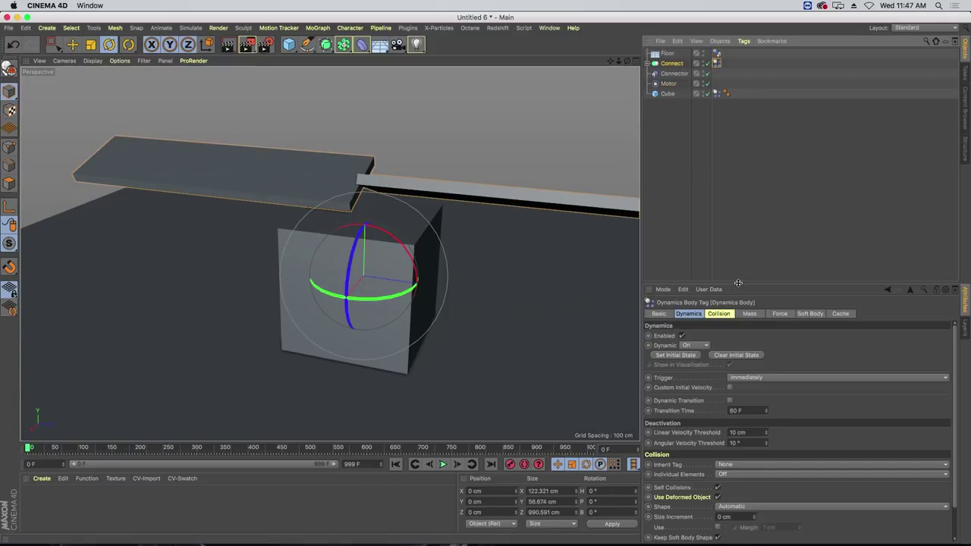
{"action": "left_click_drag", "start_coordinate": [738, 283], "coordinate": [739, 145]}
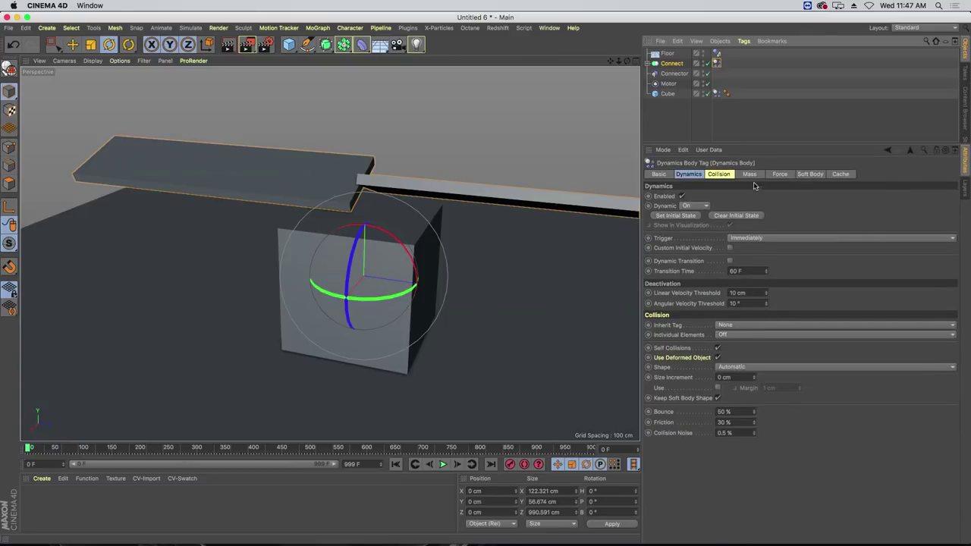
{"action": "left_click", "coordinate": [776, 177]}
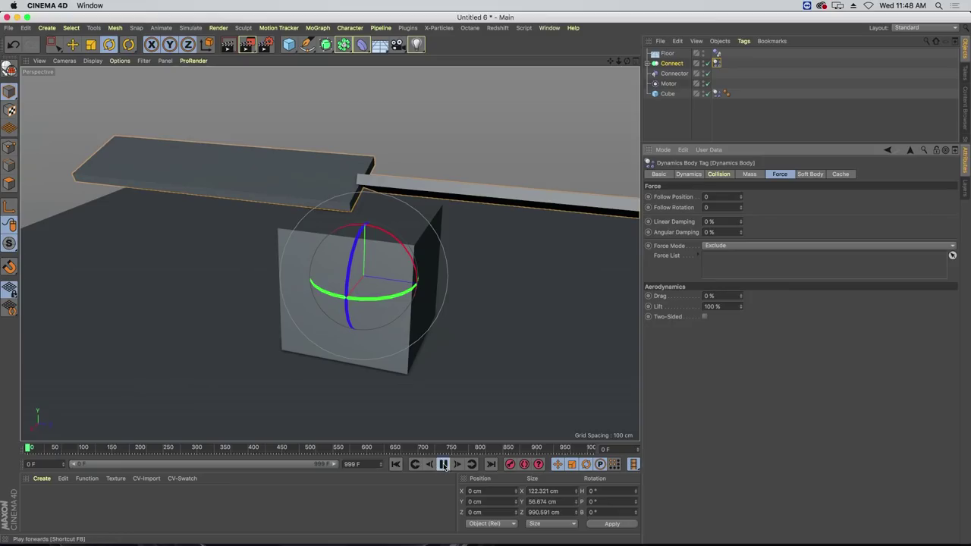
{"action": "left_click", "coordinate": [443, 465]}
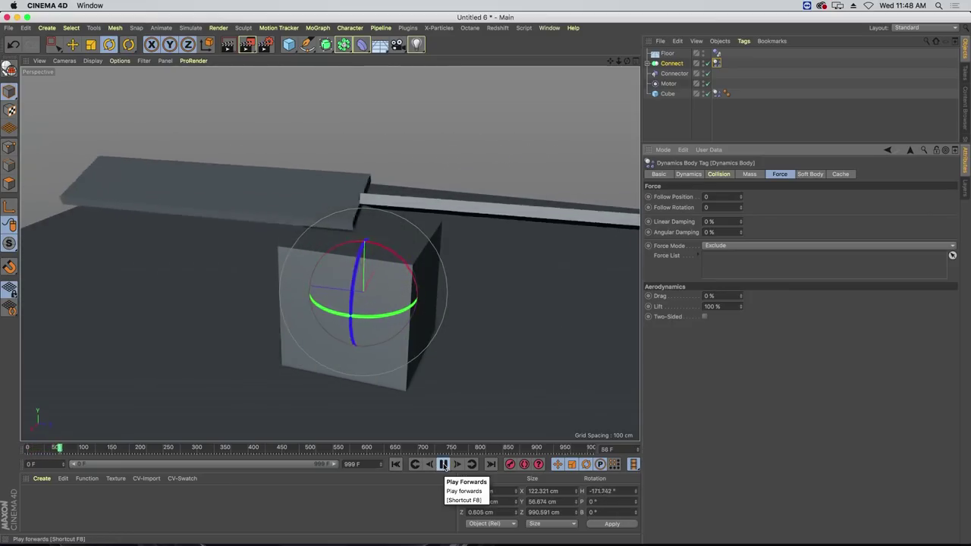
Raise the motor's Torque to 1000 and replay the simulation from the first frame
{"action": "left_click", "coordinate": [654, 84]}
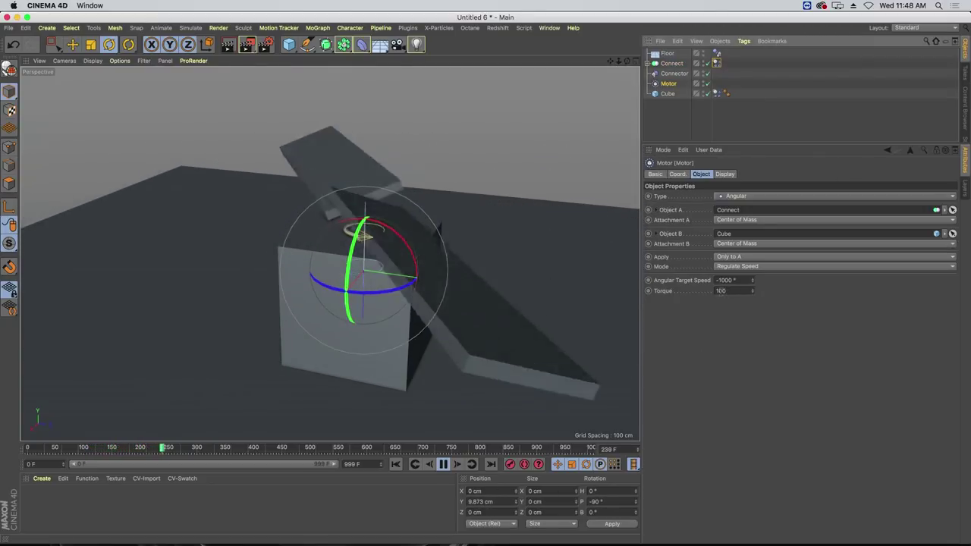
{"action": "type", "text": "0"}
{"action": "key", "text": "Return"}
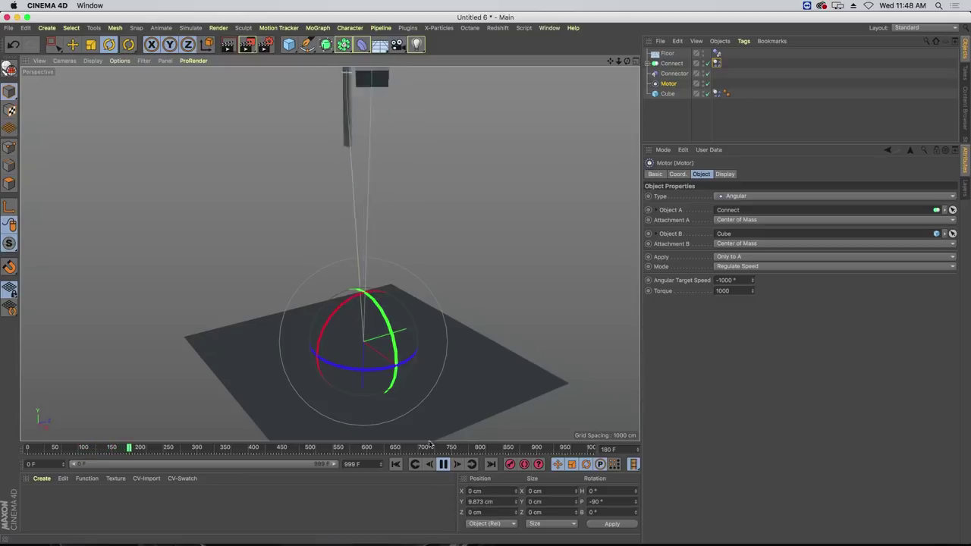
{"action": "left_click", "coordinate": [395, 465]}
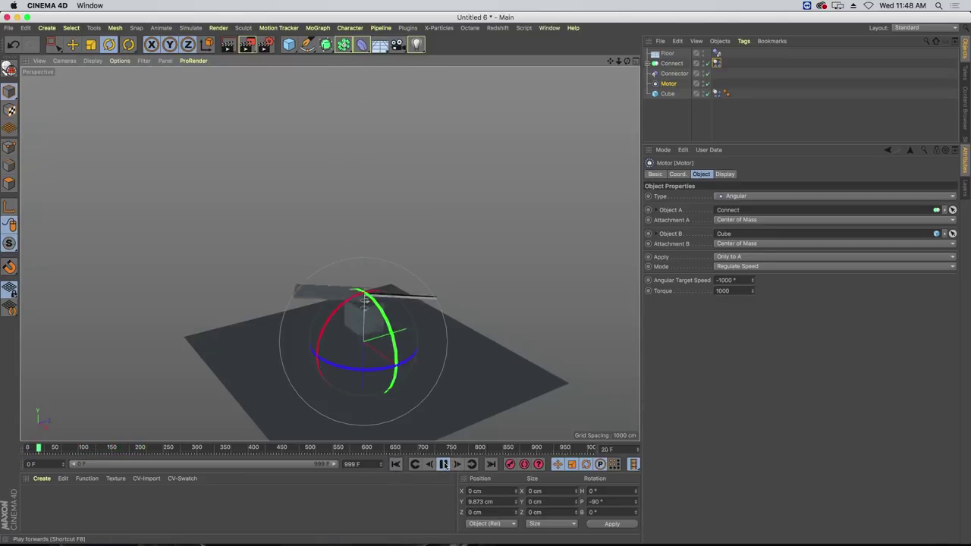
Make the Connector and Motor children of the Cube, and test the simulation, returning to the first frame
{"action": "left_click", "coordinate": [667, 85], "text": "shift"}
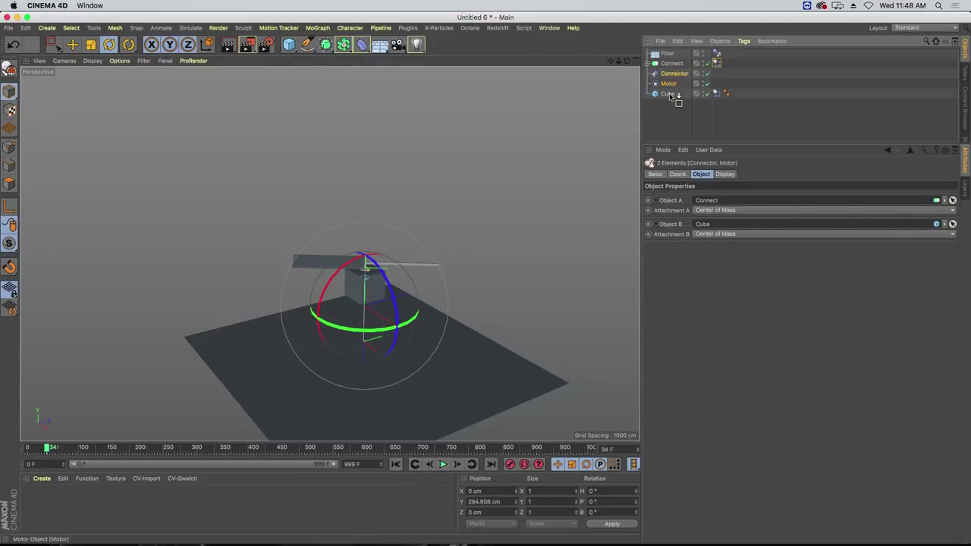
{"action": "left_click", "coordinate": [671, 111]}
{"action": "left_click", "coordinate": [396, 465]}
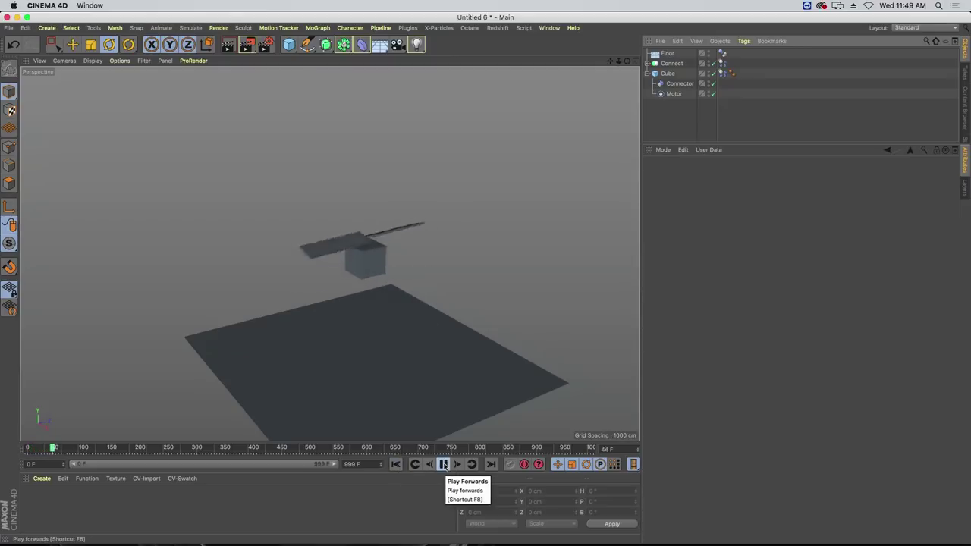
{"action": "left_click", "coordinate": [443, 465]}
{"action": "left_click", "coordinate": [396, 465]}
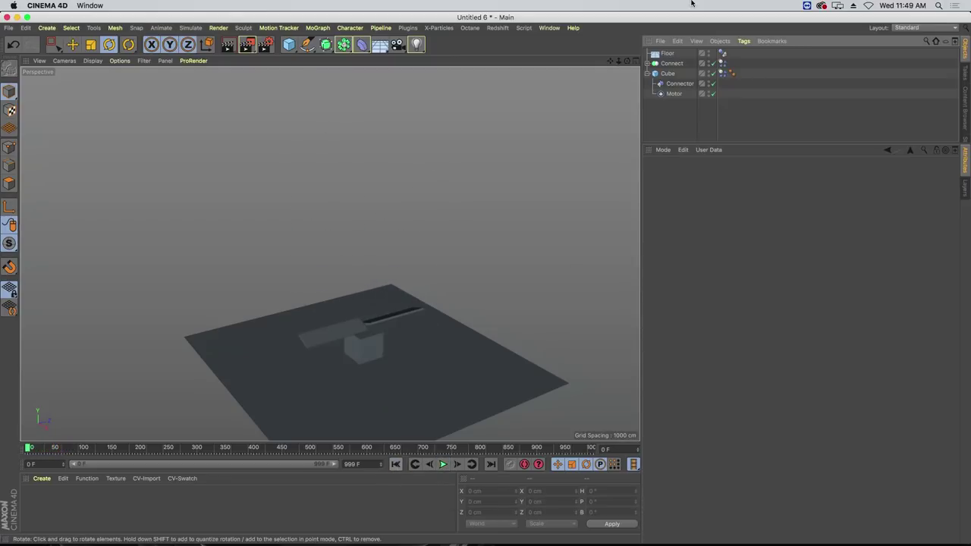
Add a Null object and place the Connect object and the Cube with its children inside it
{"action": "left_click", "coordinate": [47, 28]}
{"action": "mouse_move", "coordinate": [54, 38]}
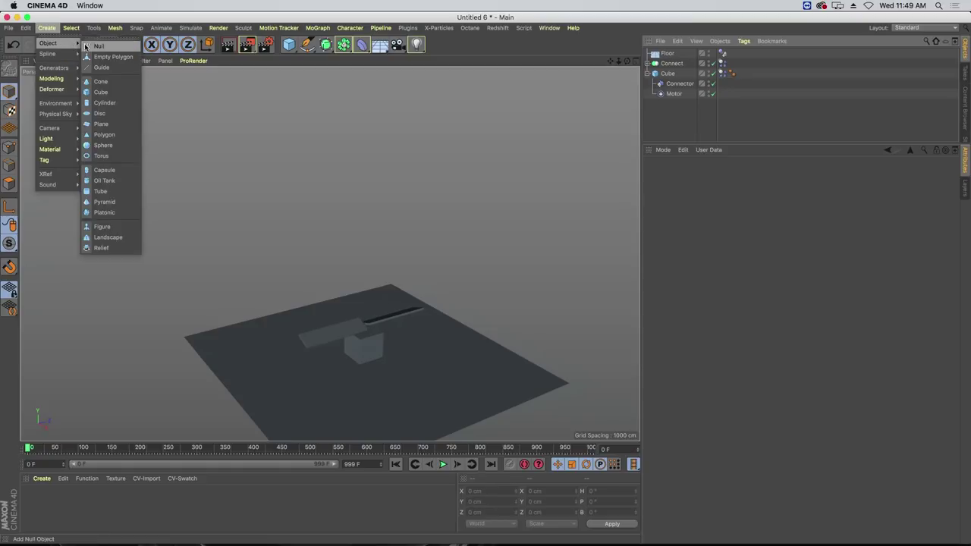
{"action": "left_click", "coordinate": [95, 43]}
{"action": "left_click", "coordinate": [669, 74]}
{"action": "left_click", "coordinate": [669, 82], "text": "shift"}
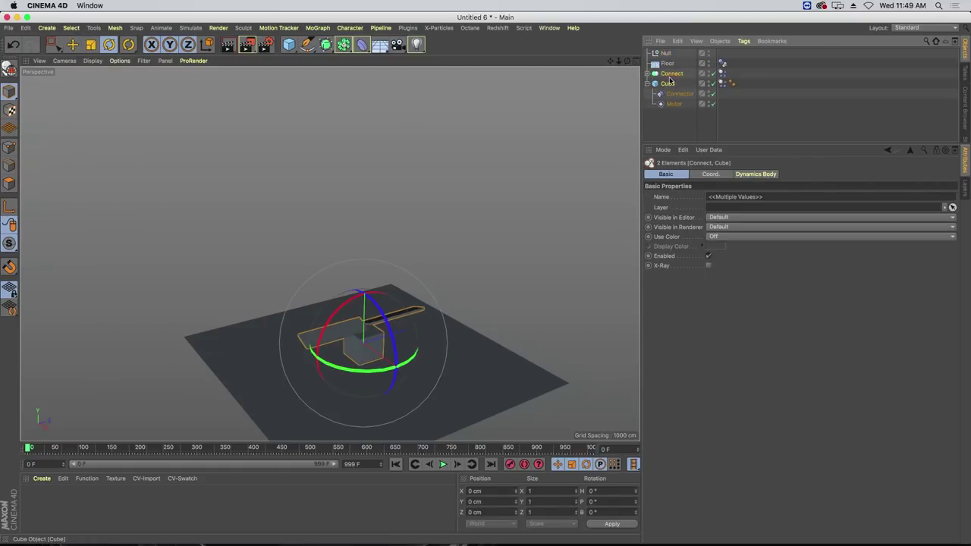
{"action": "left_click_drag", "start_coordinate": [665, 55], "coordinate": [665, 54]}
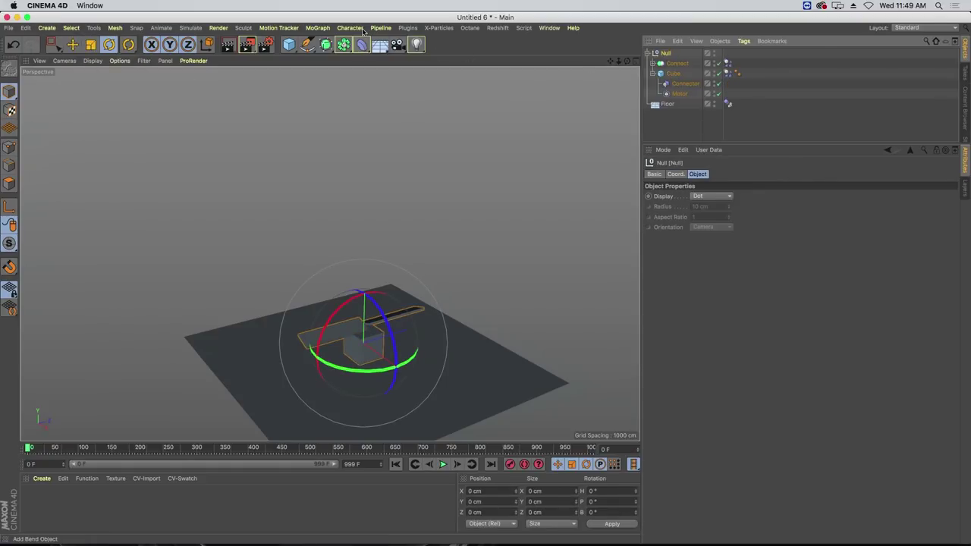
Add a MoGraph Cloner and place the Null holding the propeller assembly inside it
{"action": "left_click", "coordinate": [317, 28]}
{"action": "left_click", "coordinate": [354, 144]}
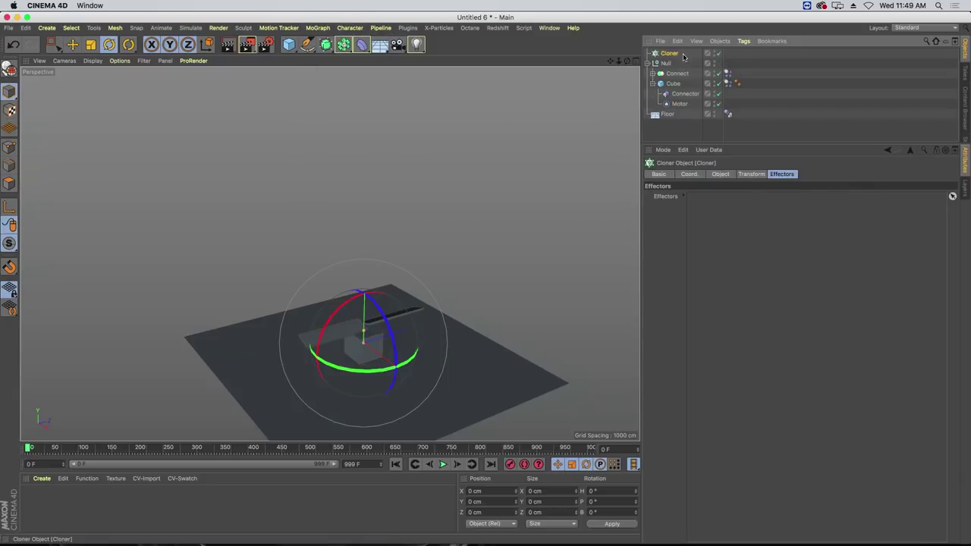
{"action": "left_click_drag", "start_coordinate": [670, 56], "coordinate": [669, 54]}
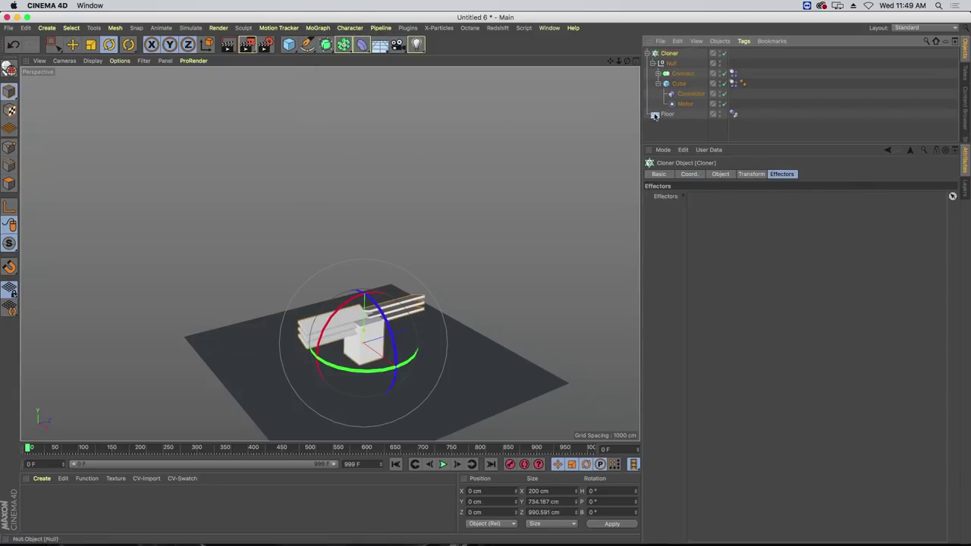
Set the Cloner to Grid Array mode with a Y count of 1, X size of 2010 cm and Z size of 2299 cm
{"action": "left_click", "coordinate": [716, 176]}
{"action": "left_click", "coordinate": [711, 197]}
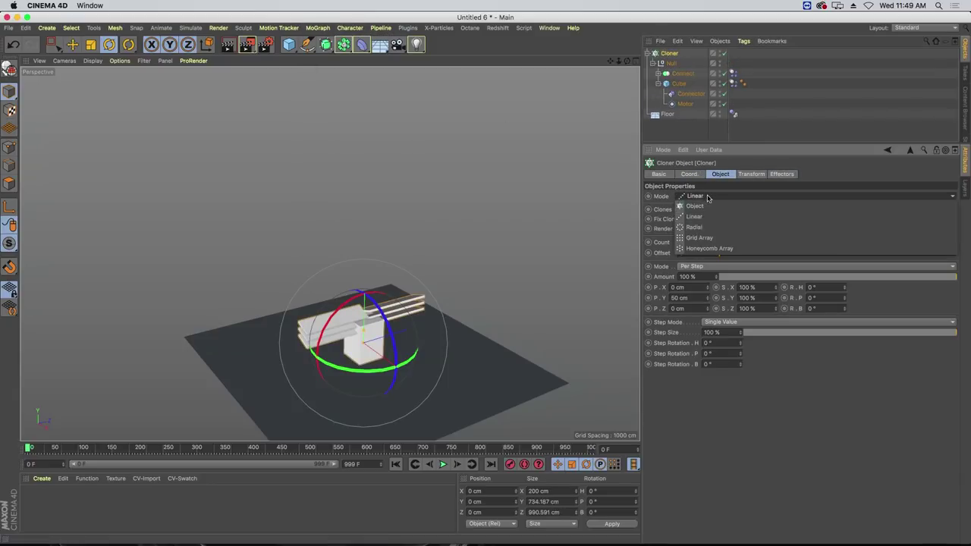
{"action": "left_click", "coordinate": [714, 239]}
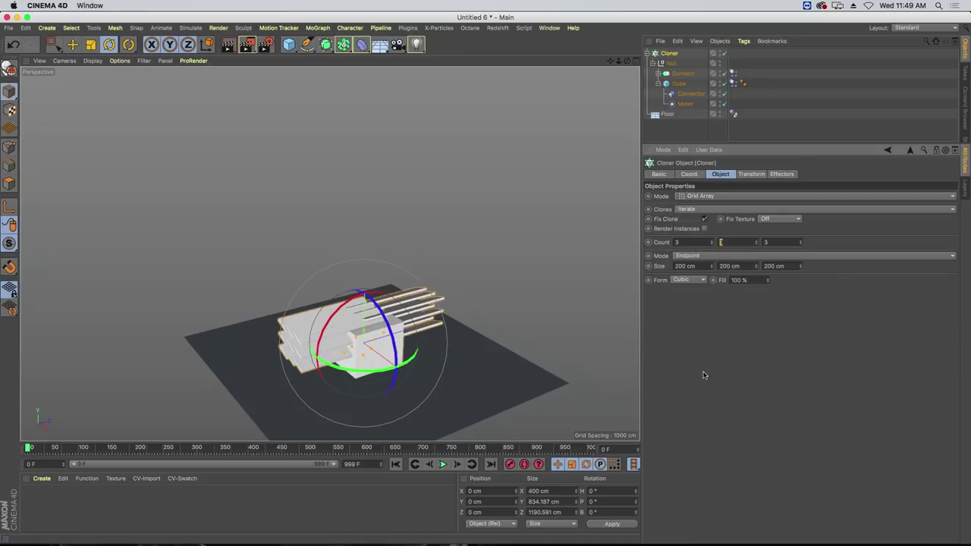
{"action": "type", "text": "1"}
{"action": "key", "text": "Return"}
{"action": "left_click_drag", "start_coordinate": [711, 266], "coordinate": [816, 311]}
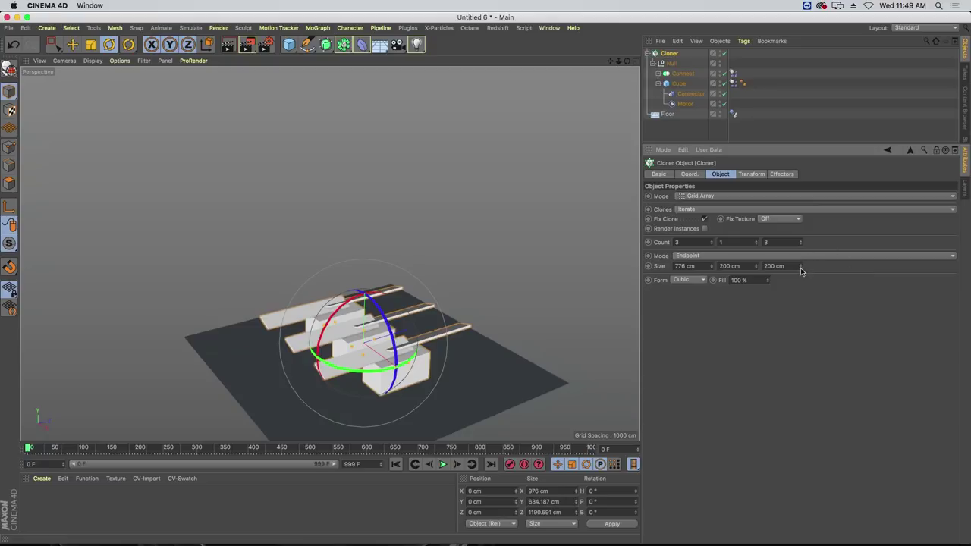
{"action": "left_click_drag", "start_coordinate": [800, 268], "coordinate": [873, 303]}
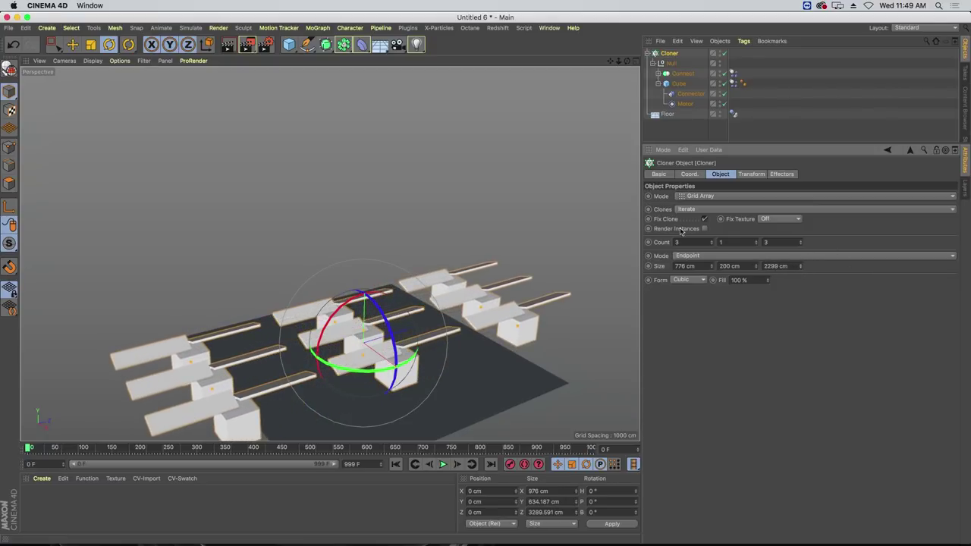
{"action": "left_click_drag", "start_coordinate": [715, 266], "coordinate": [392, 27]}
Add a Random effector to the Cloner with a 156° heading rotation and Color Mode set to On
{"action": "left_click", "coordinate": [331, 28]}
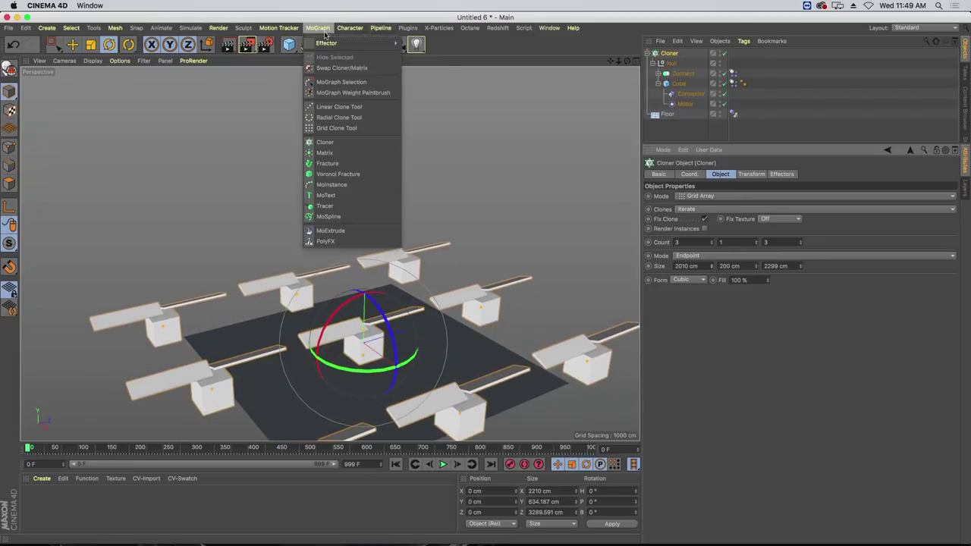
{"action": "left_click", "coordinate": [422, 135]}
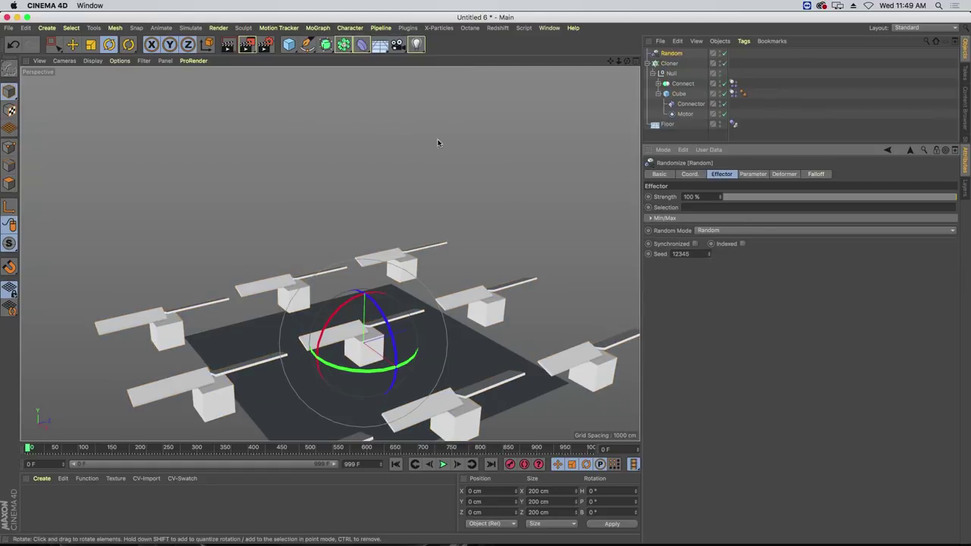
{"action": "left_click", "coordinate": [748, 174]}
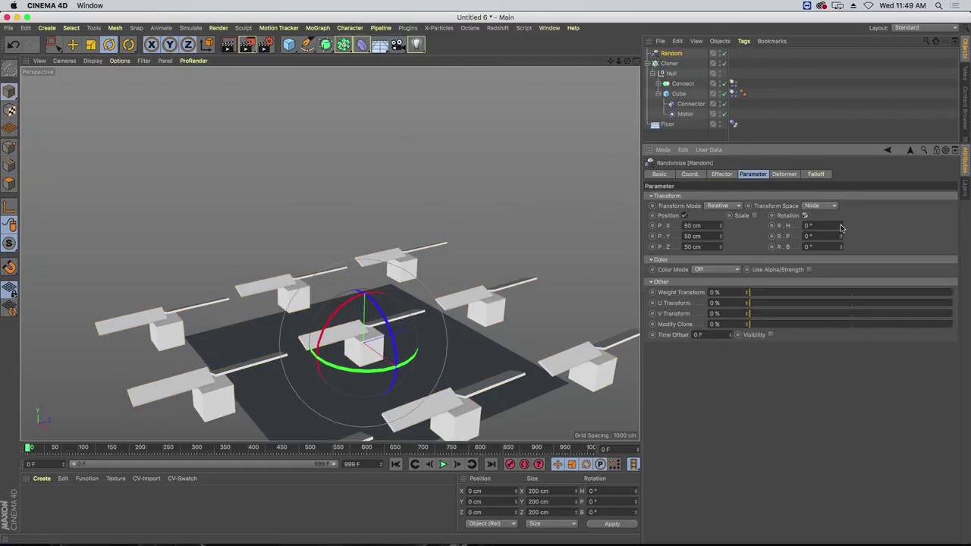
{"action": "left_click_drag", "start_coordinate": [841, 228], "coordinate": [840, 228]}
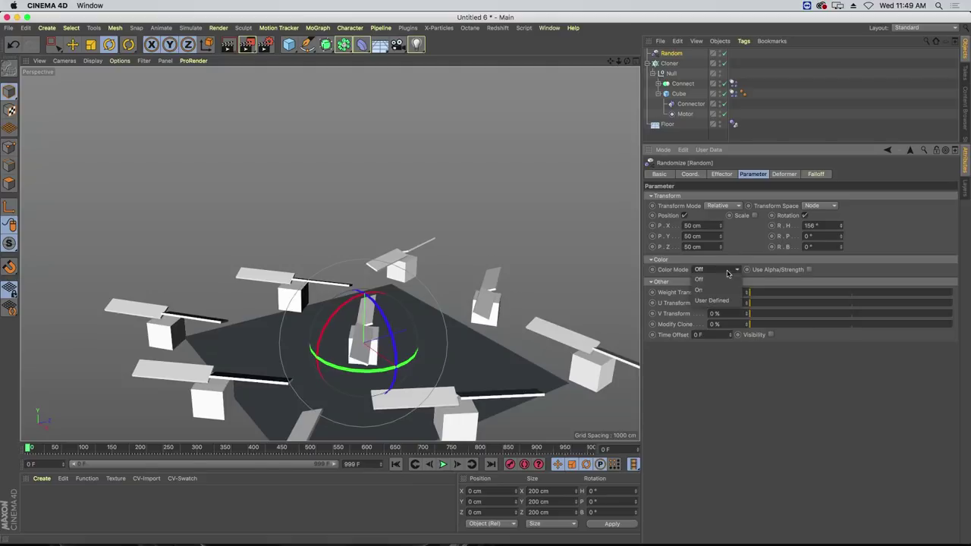
{"action": "left_click", "coordinate": [723, 292]}
Play the simulation and watch the cloned propellers lift their cubes off the floor
{"action": "scroll", "coordinate": [427, 389], "scroll_direction": "down", "scroll_amount": 5}
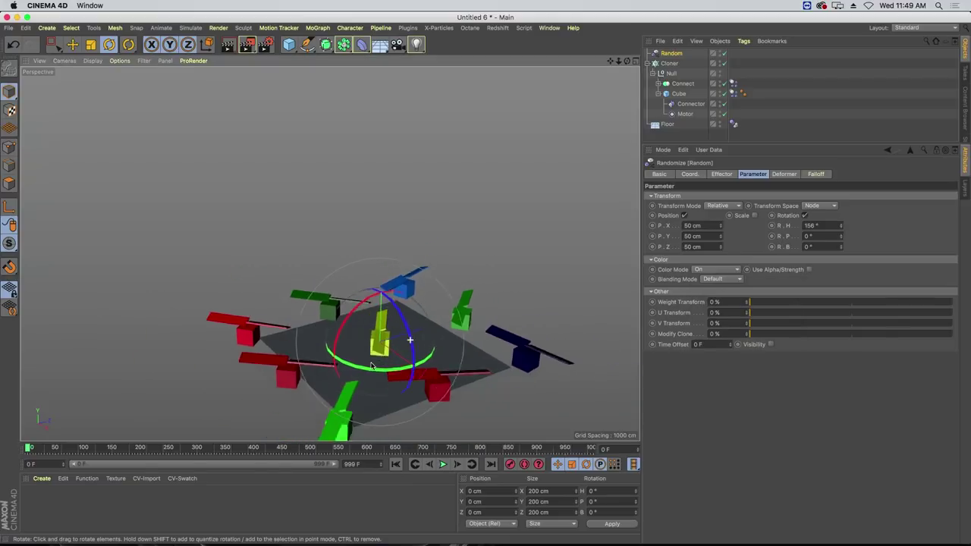
{"action": "left_click", "coordinate": [444, 464]}
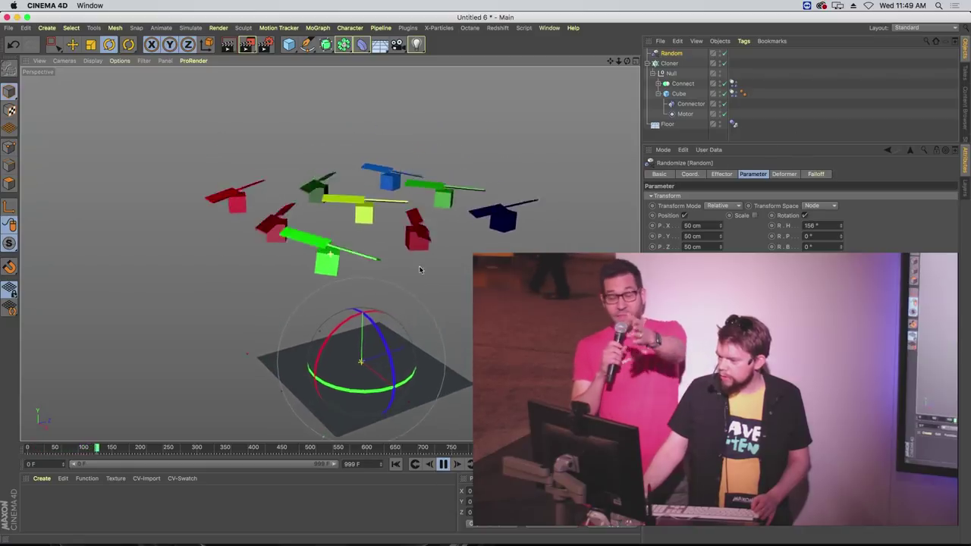
{"action": "left_click_drag", "start_coordinate": [409, 273], "coordinate": [386, 366], "text": "alt"}
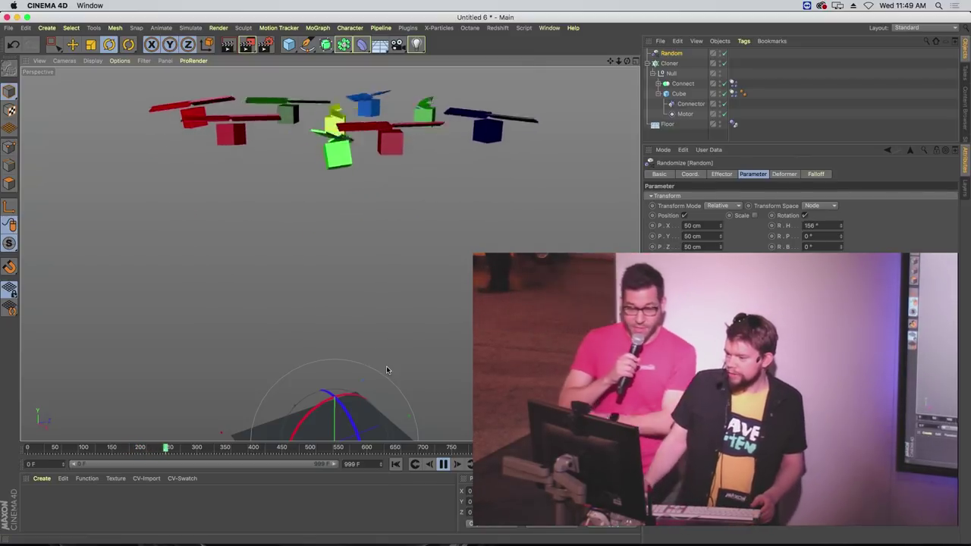
{"action": "left_click_drag", "start_coordinate": [365, 245], "coordinate": [330, 253], "text": "alt"}
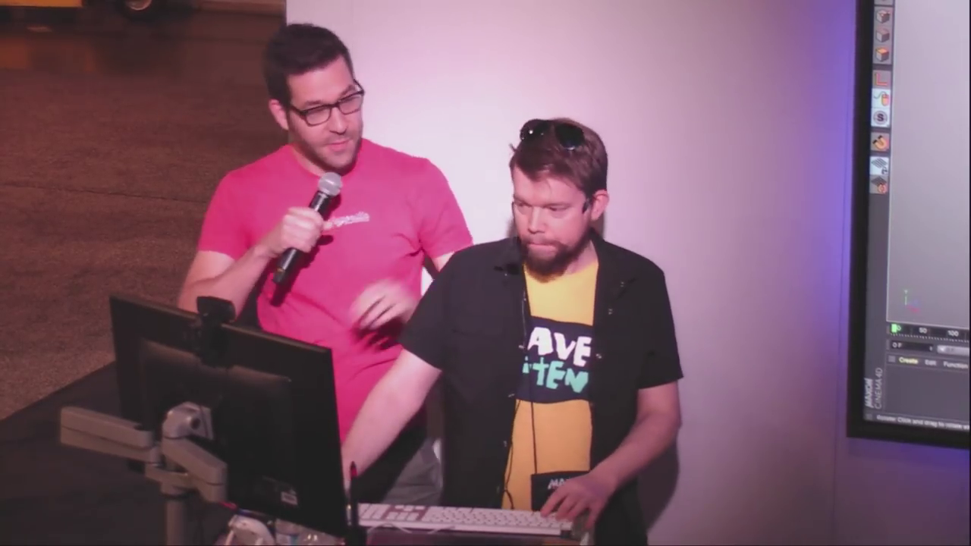
{"action": "key", "text": "r"}
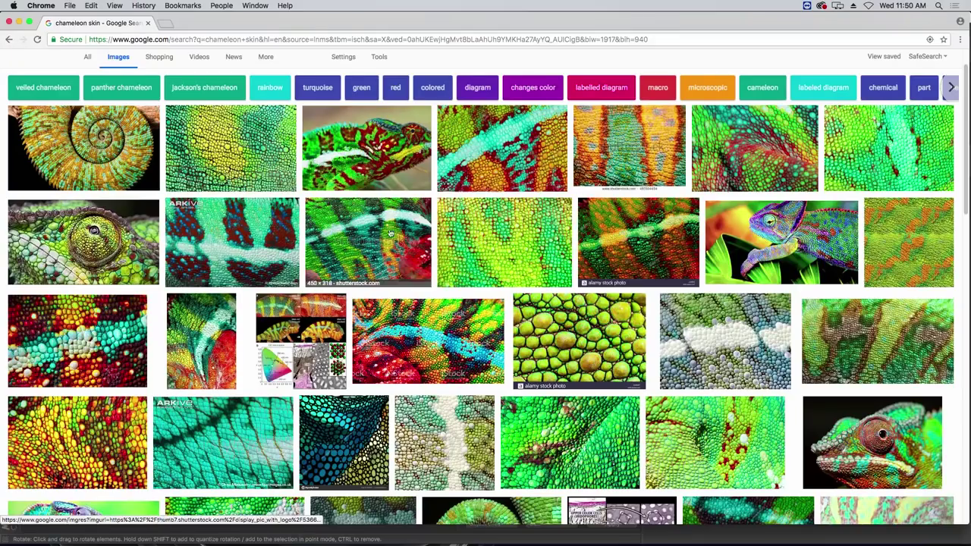
Switch to Chrome and browse the chameleon skin image results for close-up references of the scales
{"action": "scroll", "coordinate": [390, 233], "scroll_direction": "down", "scroll_amount": 5}
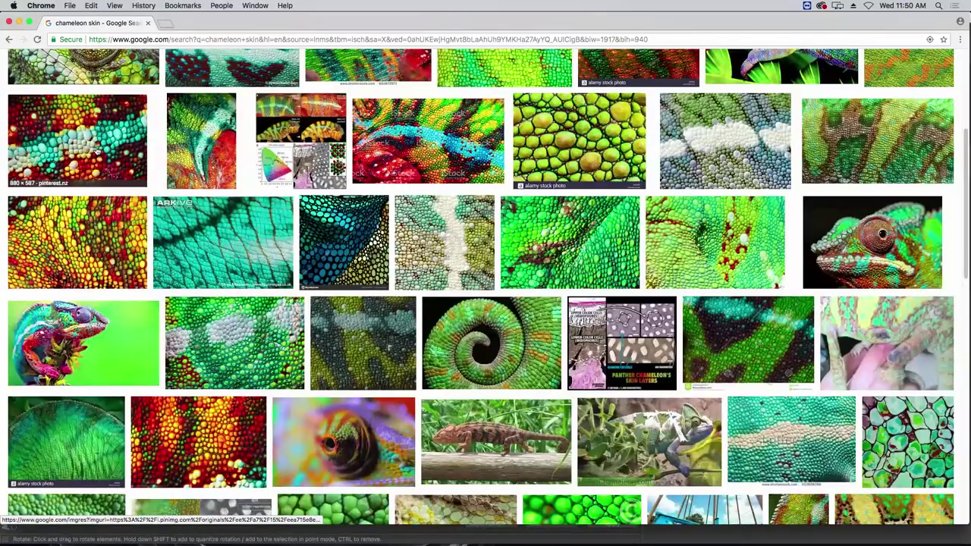
{"action": "left_click", "coordinate": [97, 150]}
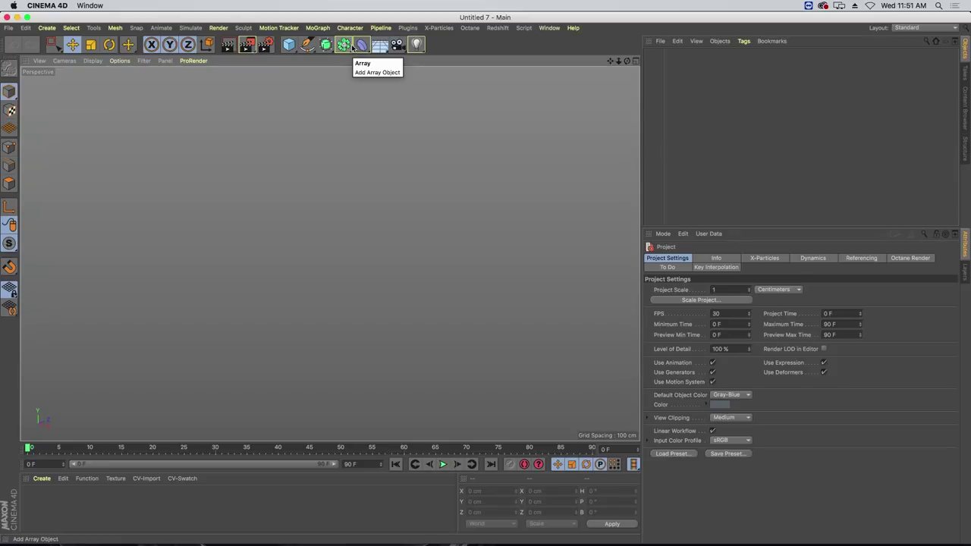
Create a Sphere in the new Cinema 4D scene and set its segments to 8
{"action": "left_click", "coordinate": [288, 44]}
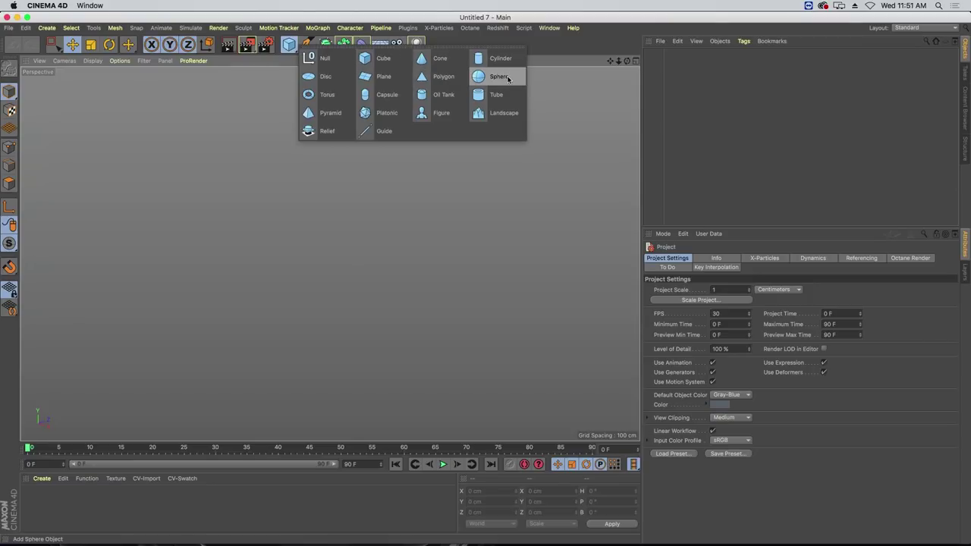
{"action": "left_click", "coordinate": [504, 80]}
{"action": "left_click_drag", "start_coordinate": [735, 292], "coordinate": [735, 326]}
{"action": "left_click_drag", "start_coordinate": [734, 292], "coordinate": [734, 287]}
{"action": "scroll", "coordinate": [412, 260], "scroll_direction": "down", "scroll_amount": 2}
{"action": "left_click_drag", "start_coordinate": [336, 256], "coordinate": [338, 198], "text": "alt"}
Add a MoGraph Cloner and make the Sphere its child
{"action": "left_click", "coordinate": [318, 28]}
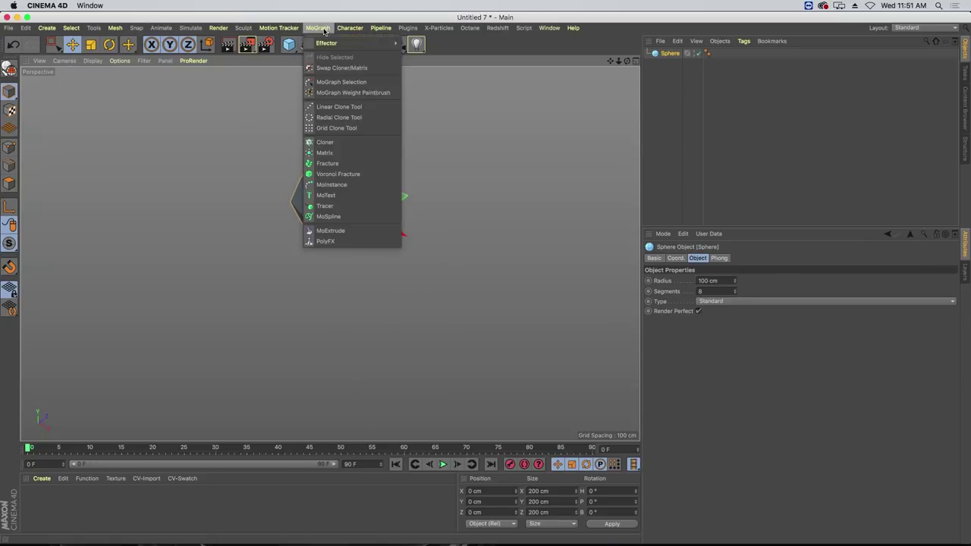
{"action": "left_click", "coordinate": [365, 142]}
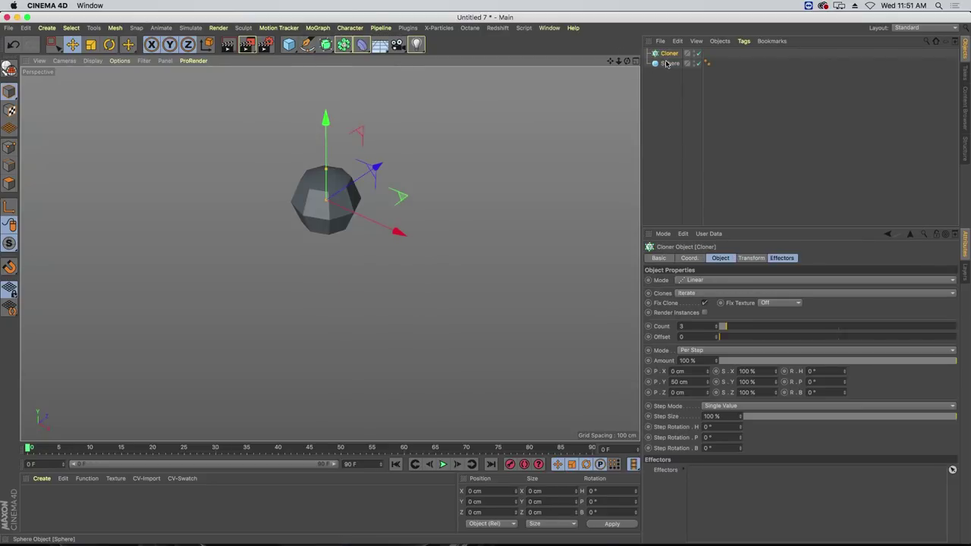
{"action": "left_click_drag", "start_coordinate": [667, 63], "coordinate": [670, 55]}
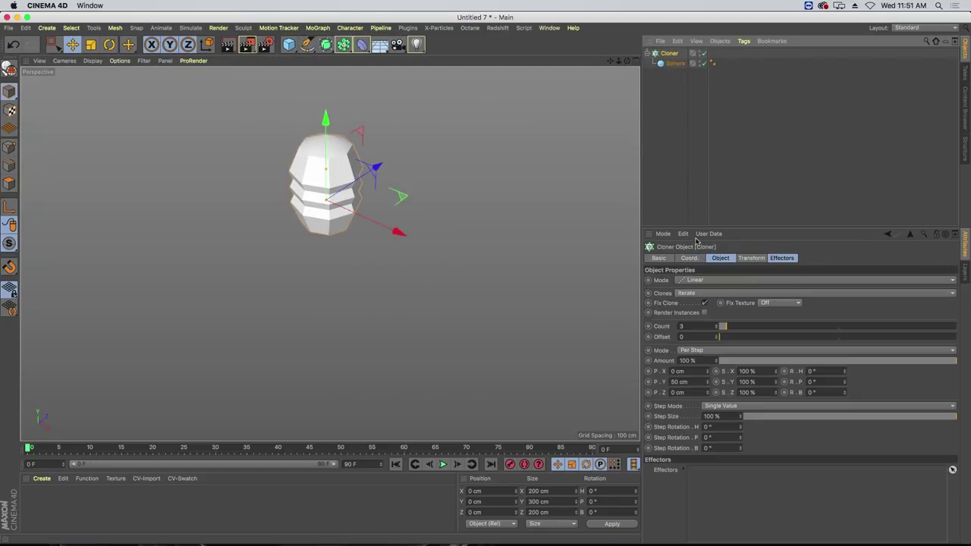
Set the sphere Cloner to Grid Array mode and reduce its Y count to 1
{"action": "left_click", "coordinate": [703, 281]}
{"action": "left_click", "coordinate": [710, 327]}
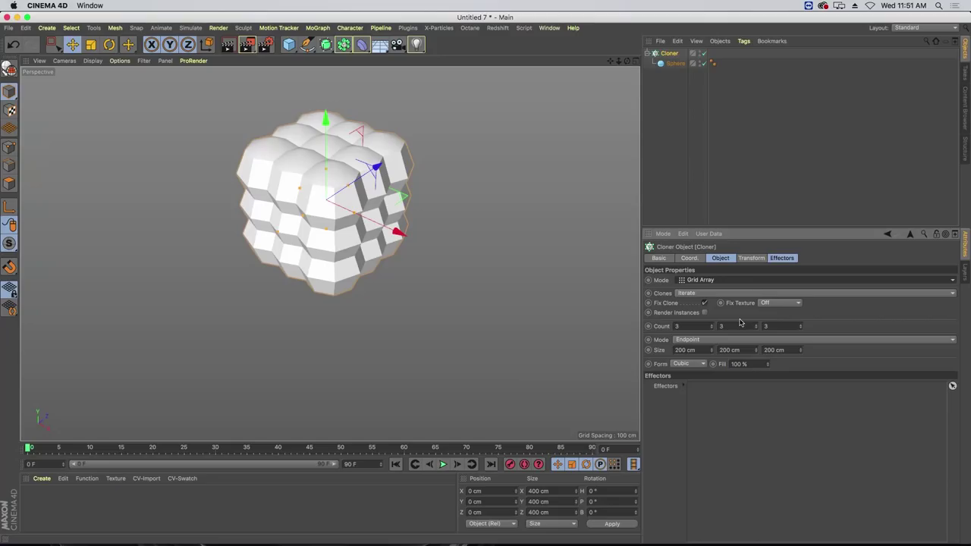
{"action": "key", "text": "Return"}
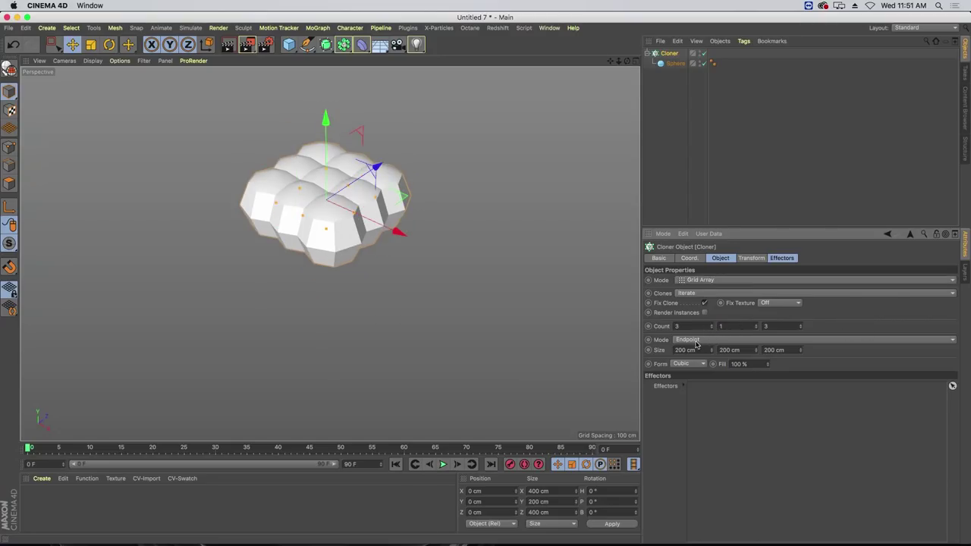
Scale the Sphere inside the Cloner down to about 92 cm across so the clones stand apart
{"action": "left_click", "coordinate": [681, 64]}
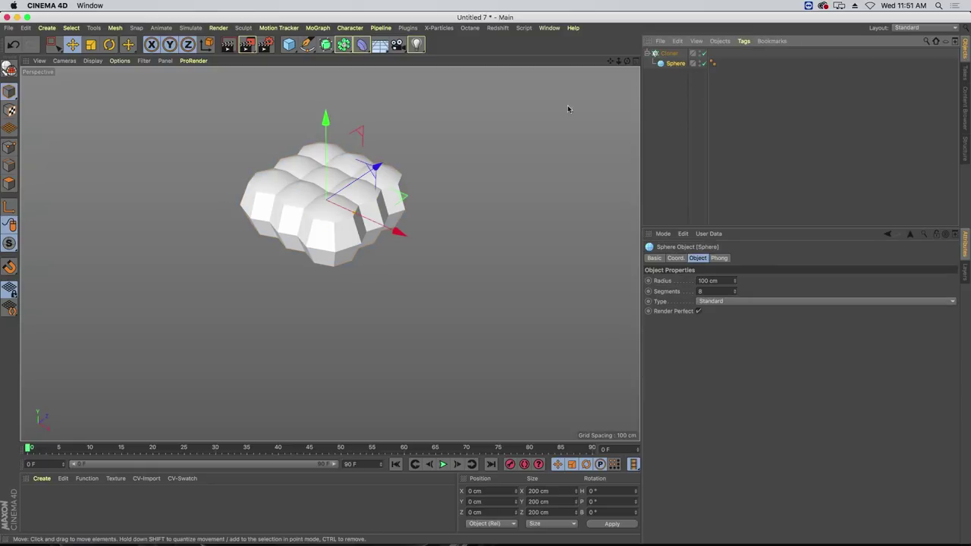
{"action": "key", "text": "t"}
{"action": "left_click_drag", "start_coordinate": [481, 156], "coordinate": [368, 271]}
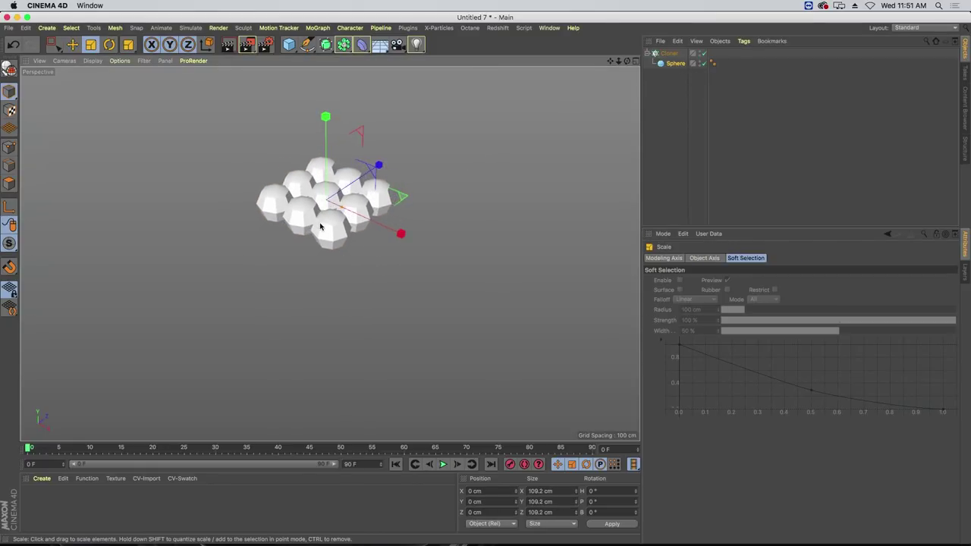
{"action": "left_click_drag", "start_coordinate": [321, 226], "coordinate": [329, 251], "text": "alt"}
Switch the Cloner's spacing mode to Per-Step and set its X and Z counts to 22
{"action": "left_click", "coordinate": [666, 54]}
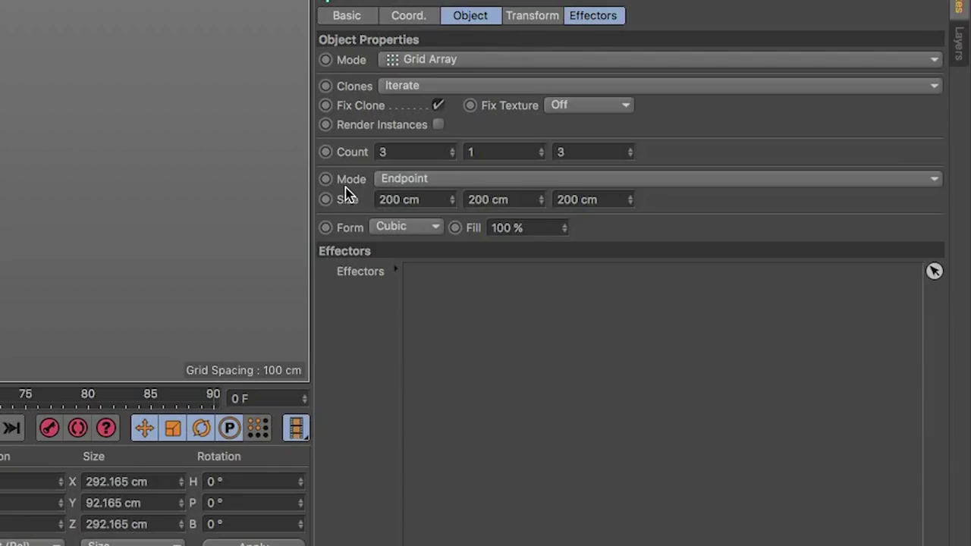
{"action": "left_click", "coordinate": [401, 178]}
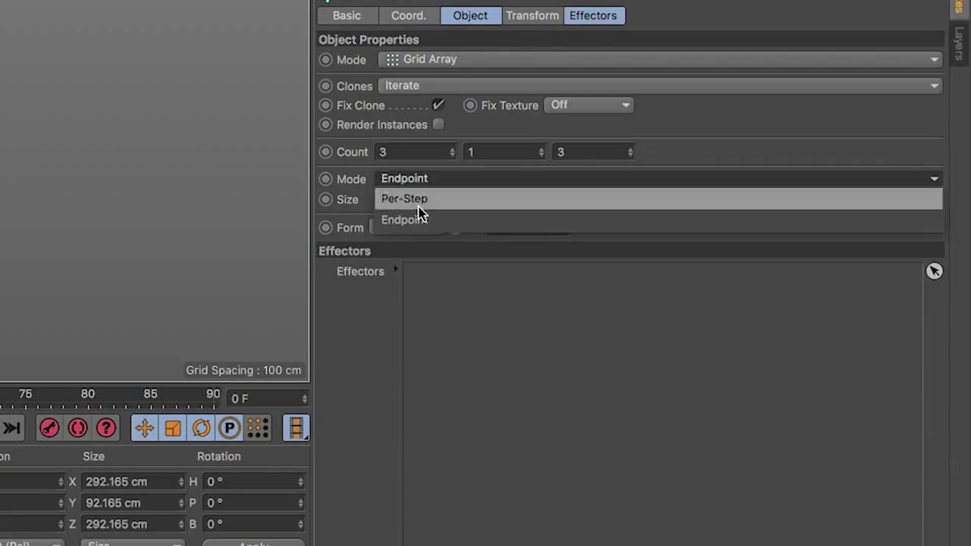
{"action": "left_click", "coordinate": [424, 203]}
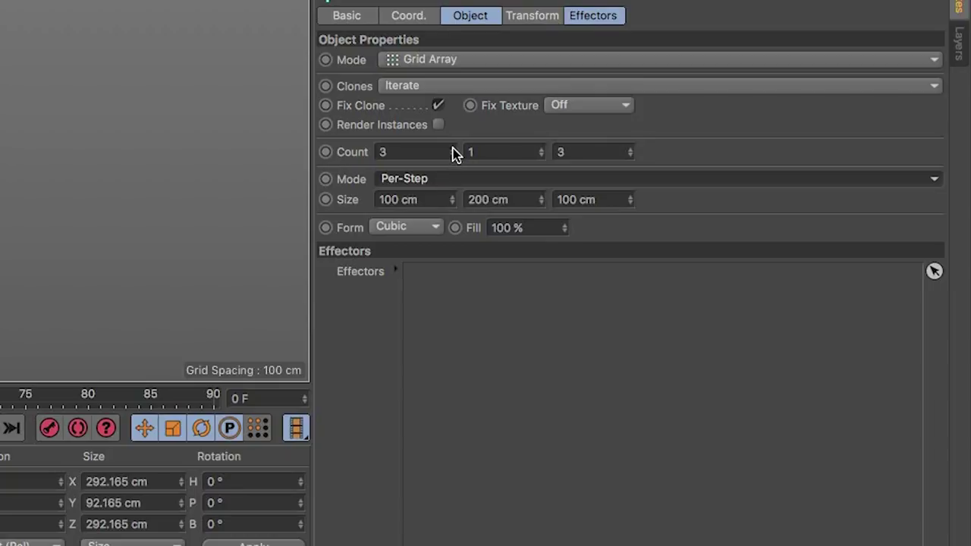
{"action": "left_click", "coordinate": [393, 152]}
{"action": "type", "text": "22"}
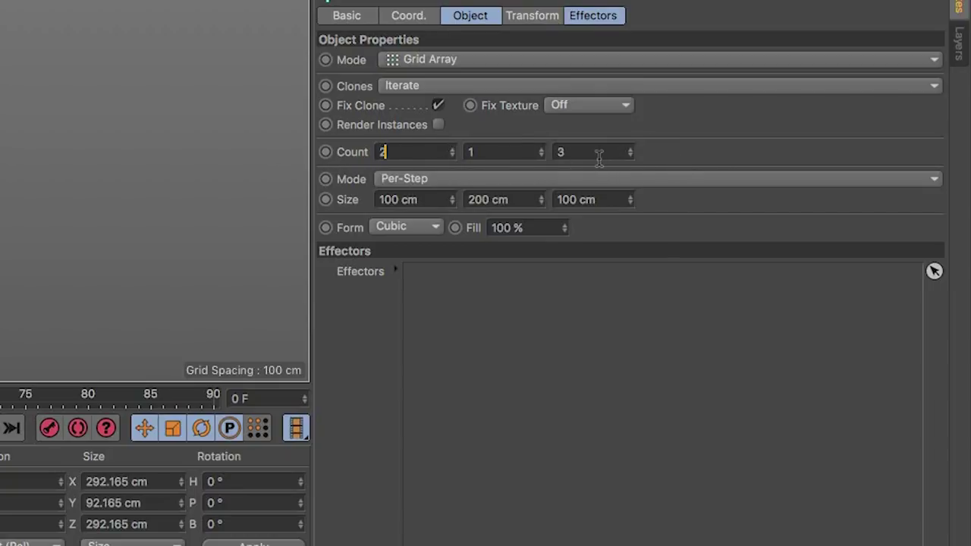
{"action": "left_click", "coordinate": [595, 153]}
{"action": "type", "text": "22"}
{"action": "key", "text": "Return"}
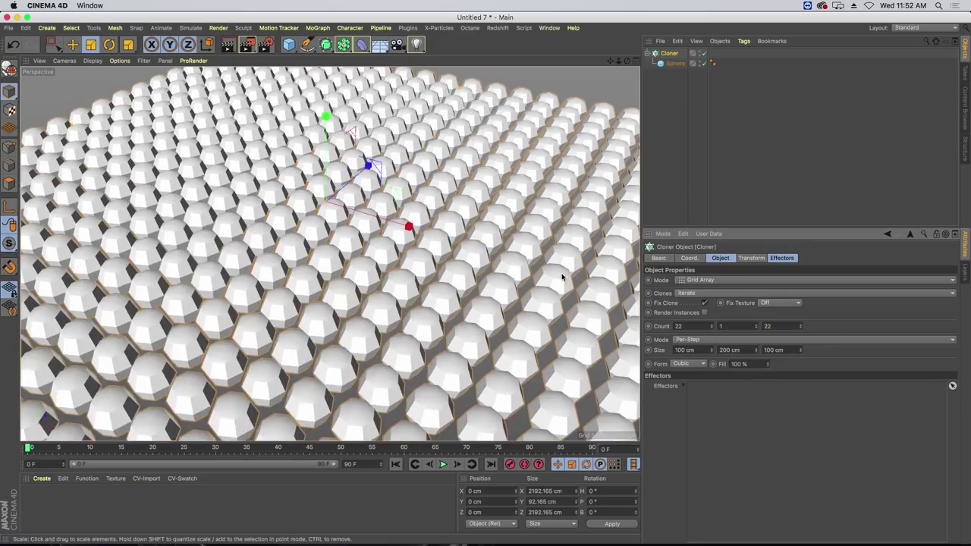
{"action": "scroll", "coordinate": [365, 217], "scroll_direction": "down", "scroll_amount": 8}
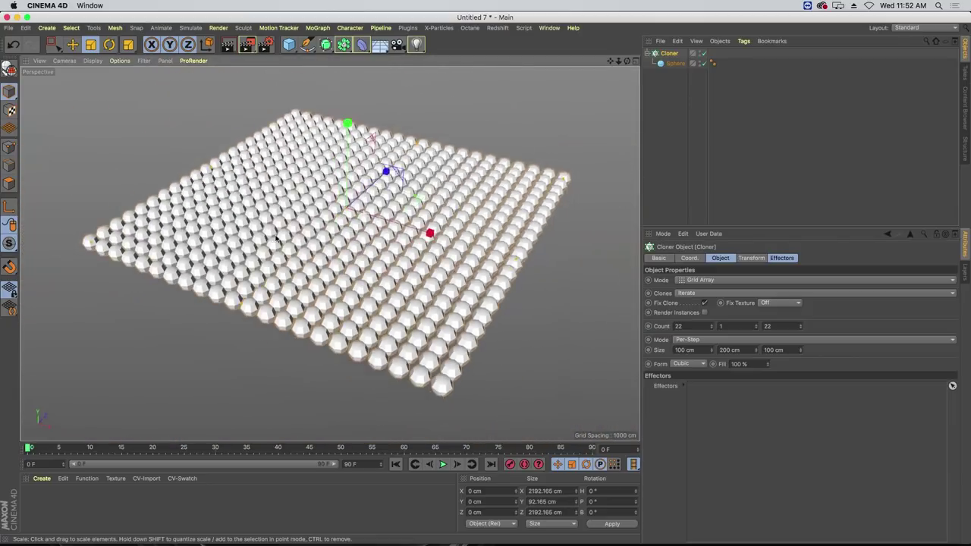
{"action": "scroll", "coordinate": [323, 255], "scroll_direction": "up", "scroll_amount": 10}
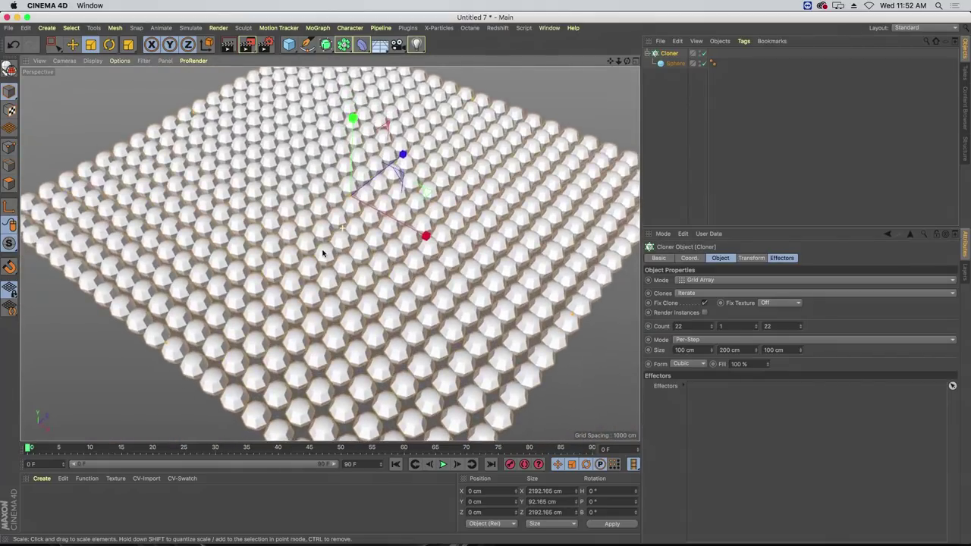
{"action": "scroll", "coordinate": [323, 254], "scroll_direction": "down", "scroll_amount": 6}
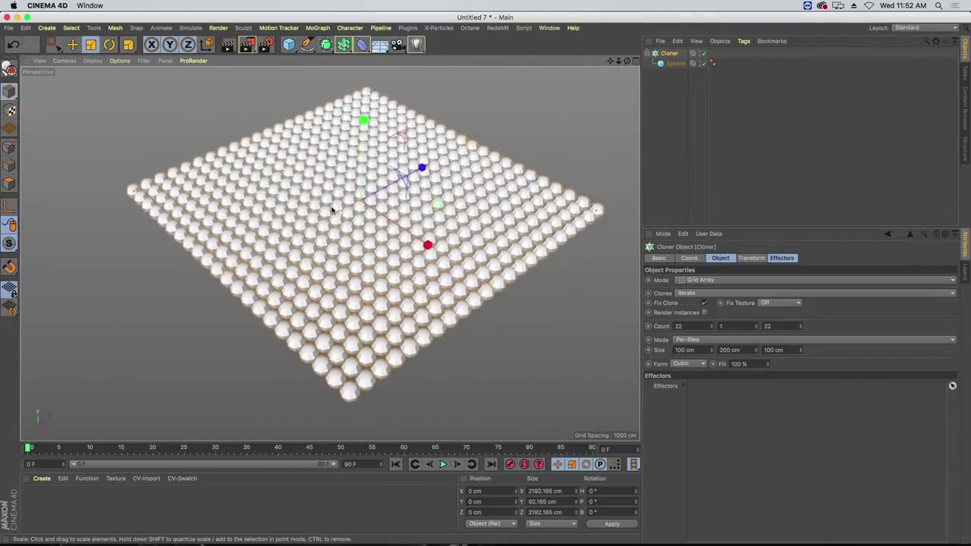
{"action": "scroll", "coordinate": [332, 210], "scroll_direction": "up", "scroll_amount": 5}
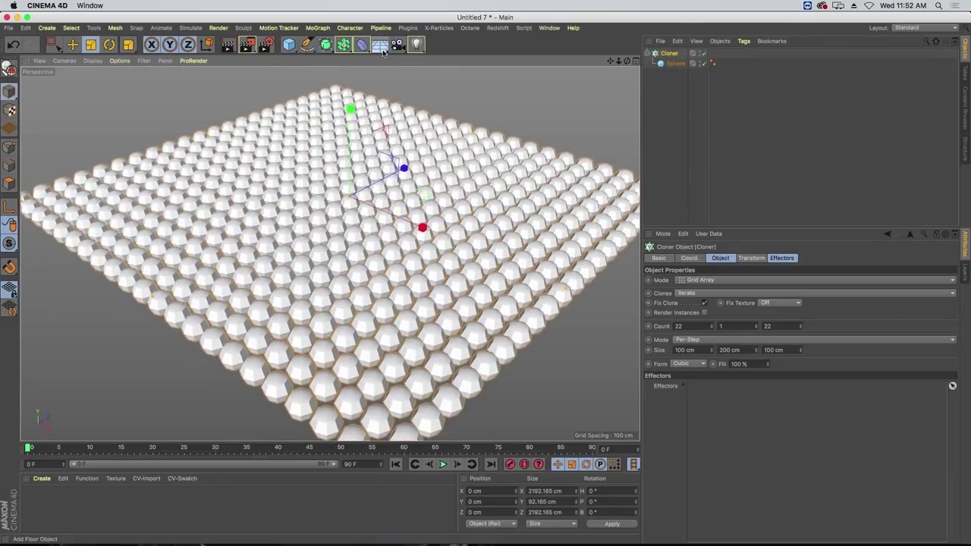
Add a Floor object and lower it to about -49 cm in Y, beneath the grid of spheres
{"action": "left_click", "coordinate": [383, 48]}
{"action": "left_click_drag", "start_coordinate": [355, 133], "coordinate": [326, 197], "text": "alt"}
{"action": "middle_click", "coordinate": [360, 168]}
{"action": "middle_click", "coordinate": [310, 275]}
{"action": "key", "text": "e"}
{"action": "middle_click", "coordinate": [332, 175]}
{"action": "middle_click", "coordinate": [262, 170]}
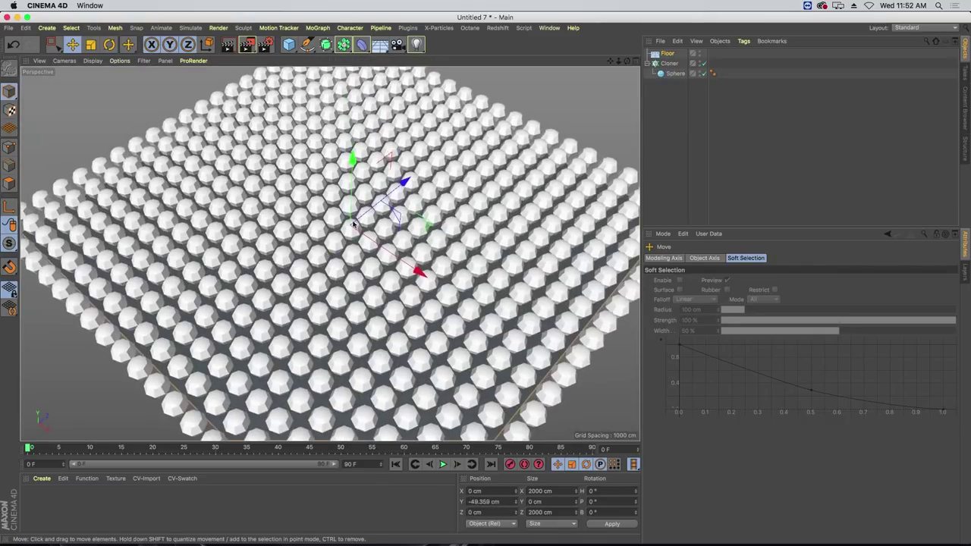
Apply dynamics body simulation tags to both the Floor and the Sphere, and return the animation to its first frame
{"action": "scroll", "coordinate": [353, 225], "scroll_direction": "down", "scroll_amount": 5}
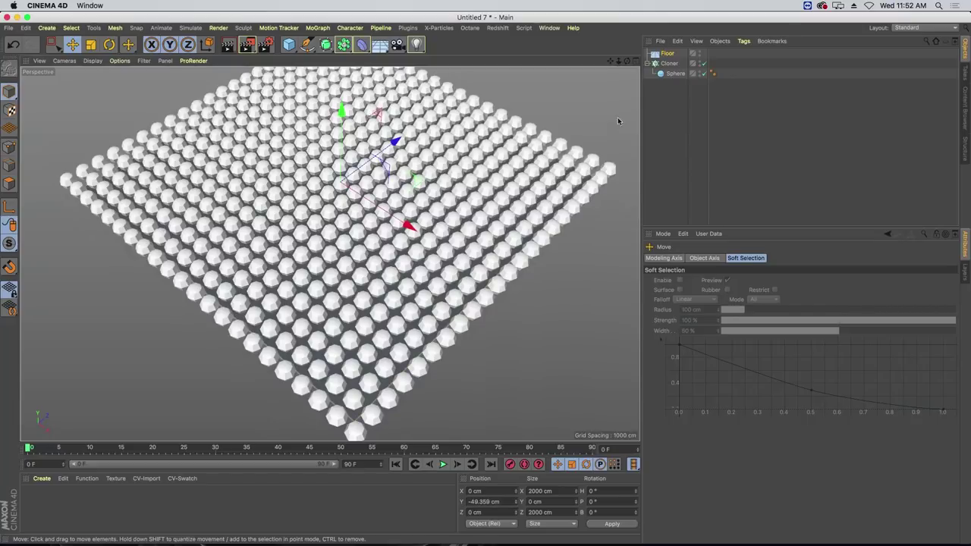
{"action": "left_click", "coordinate": [679, 76]}
{"action": "left_click", "coordinate": [668, 58], "text": "ctrl"}
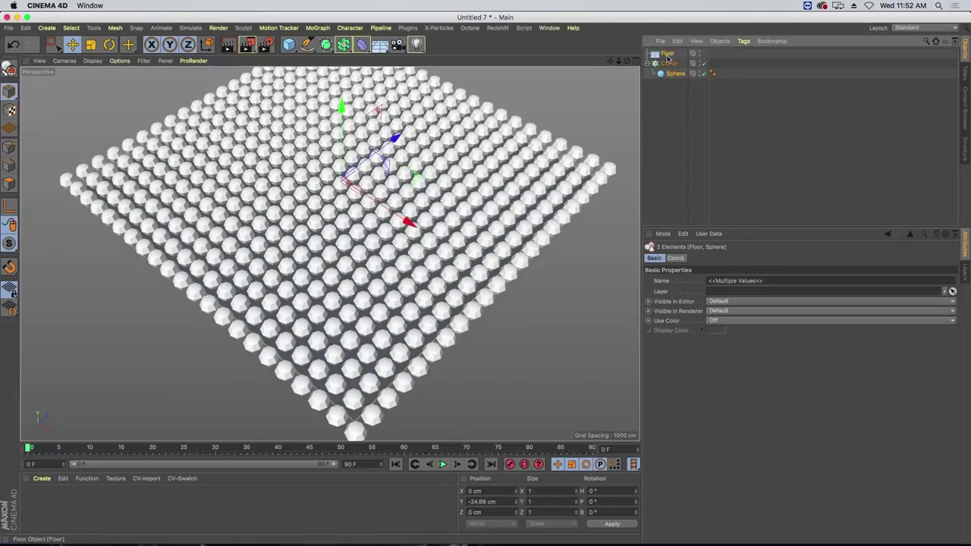
{"action": "right_click", "coordinate": [668, 58]}
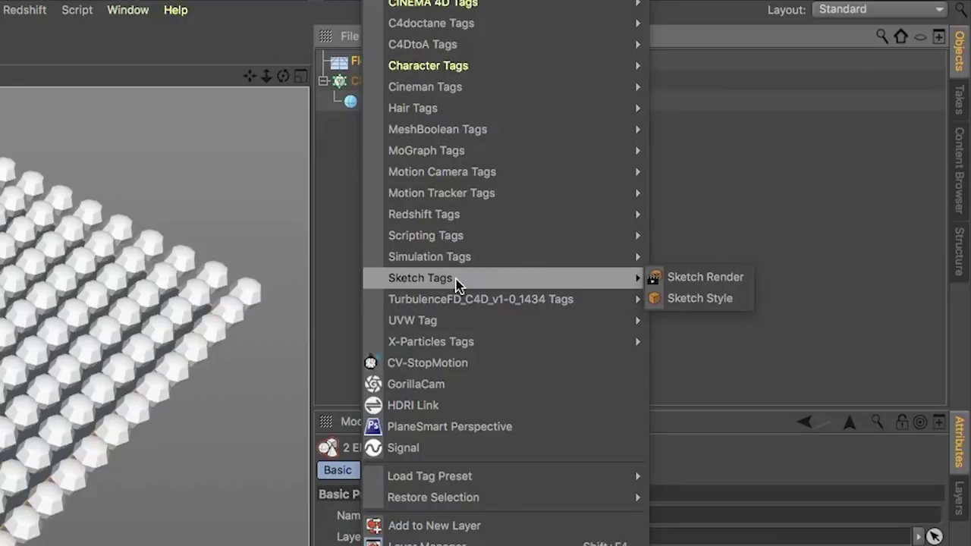
{"action": "mouse_move", "coordinate": [730, 152]}
{"action": "left_click", "coordinate": [667, 258]}
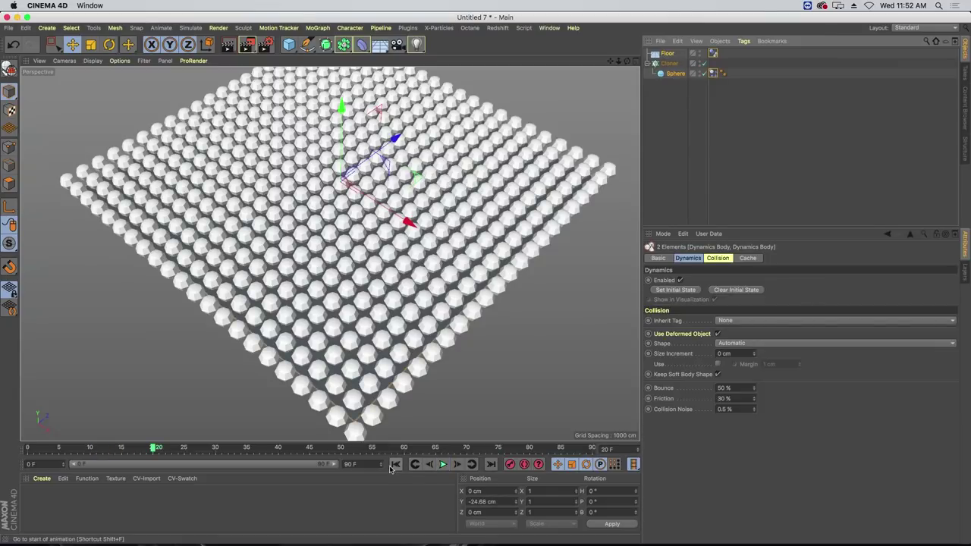
{"action": "left_click", "coordinate": [395, 463]}
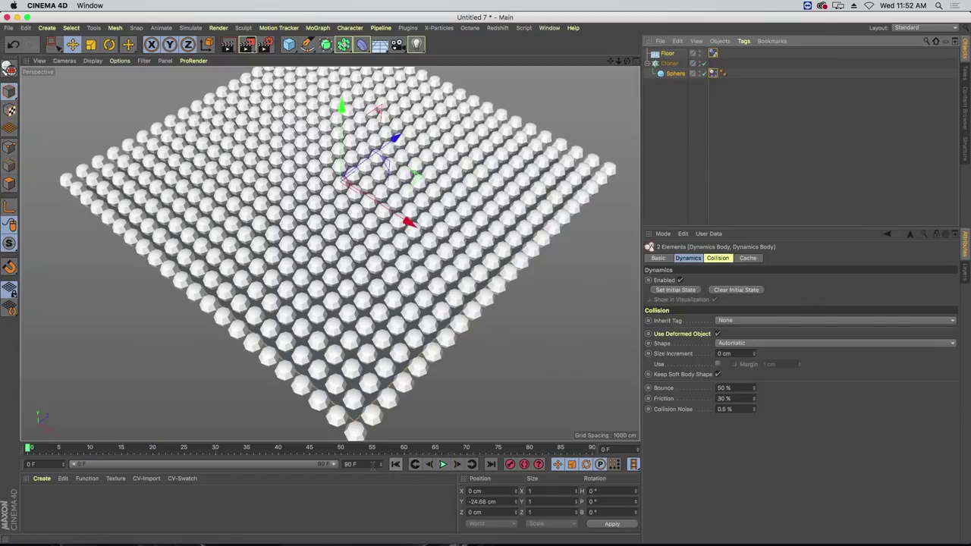
Set the animation's end to frame 999 and extend the preview range to cover the full length
{"action": "double_click", "coordinate": [350, 464]}
{"action": "type", "text": "999"}
{"action": "key", "text": "Return"}
{"action": "left_click", "coordinate": [362, 491]}
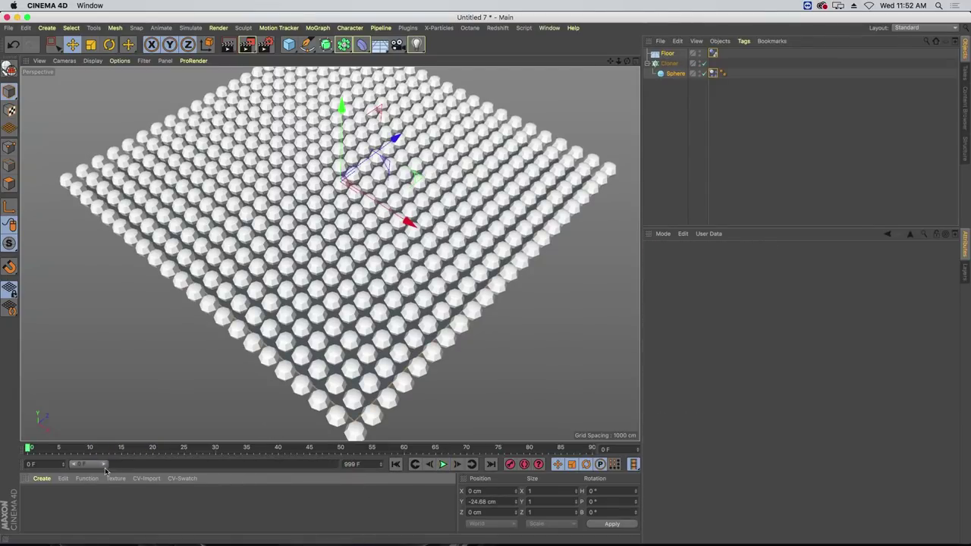
{"action": "left_click_drag", "start_coordinate": [84, 471], "coordinate": [62, 456]}
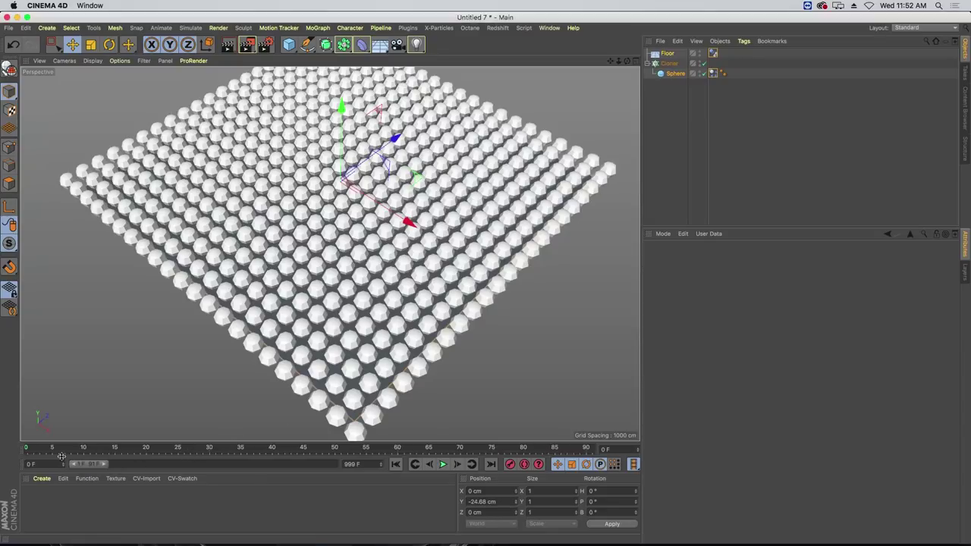
{"action": "double_click", "coordinate": [85, 464]}
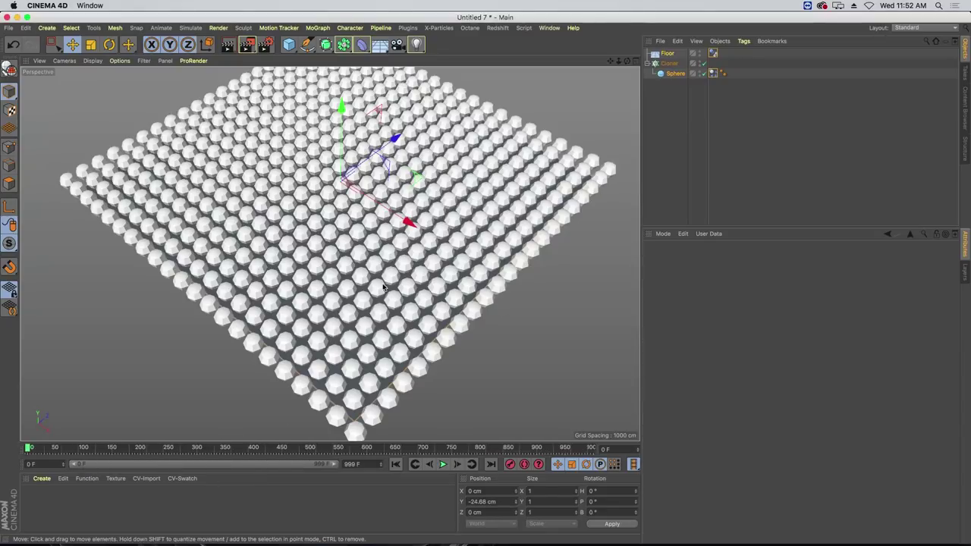
Add a Plain effector to the Cloner holding the sphere grid
{"action": "scroll", "coordinate": [352, 311], "scroll_direction": "down", "scroll_amount": 5}
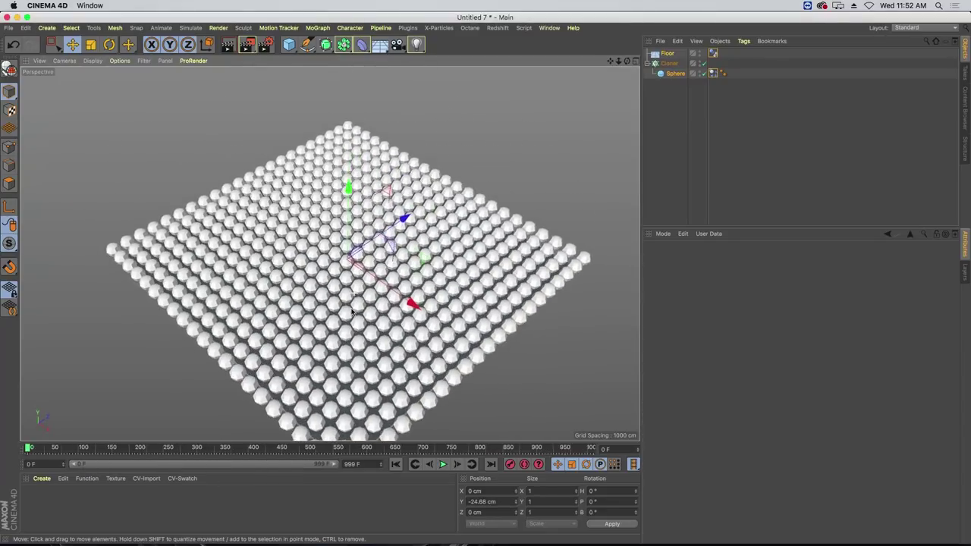
{"action": "left_click_drag", "start_coordinate": [352, 311], "coordinate": [351, 284], "text": "alt"}
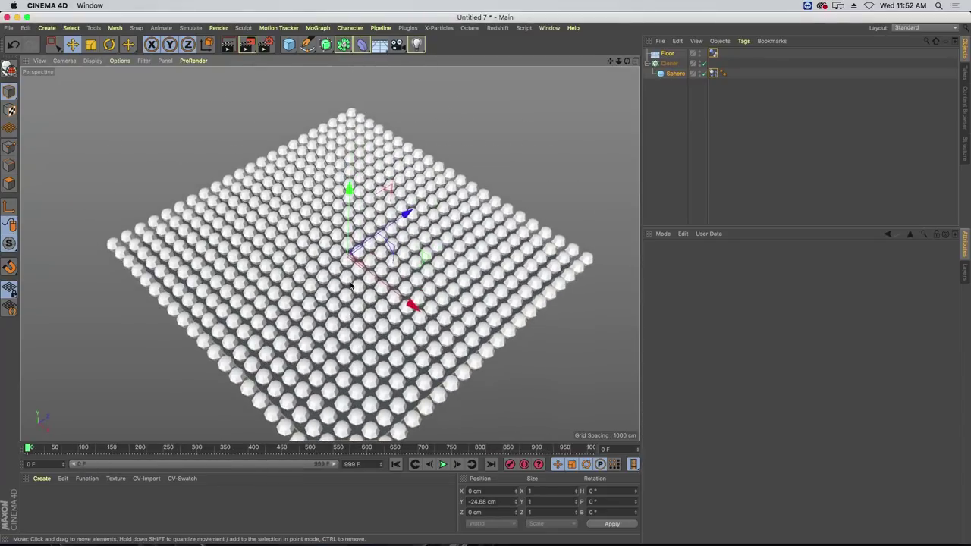
{"action": "left_click", "coordinate": [669, 63]}
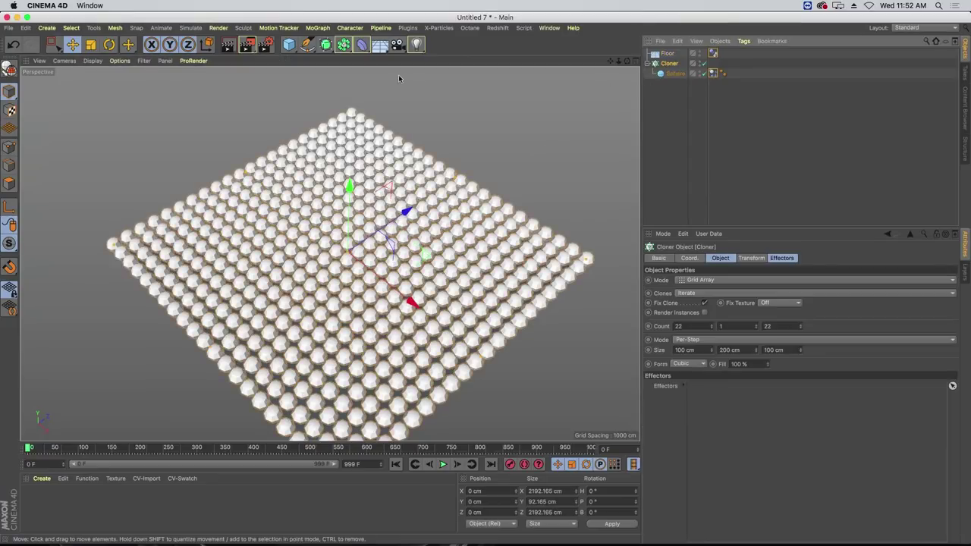
{"action": "left_click", "coordinate": [318, 27]}
{"action": "mouse_move", "coordinate": [325, 42]}
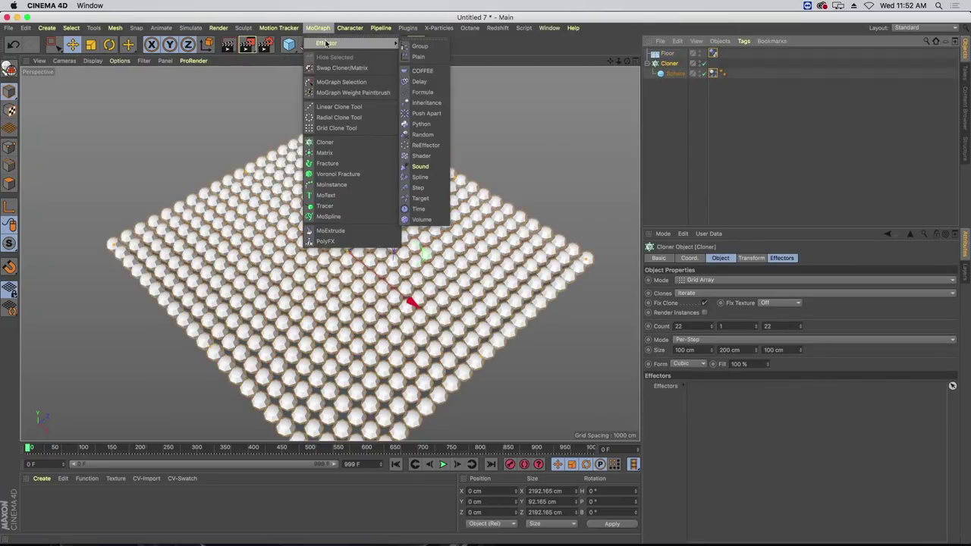
{"action": "left_click", "coordinate": [429, 57]}
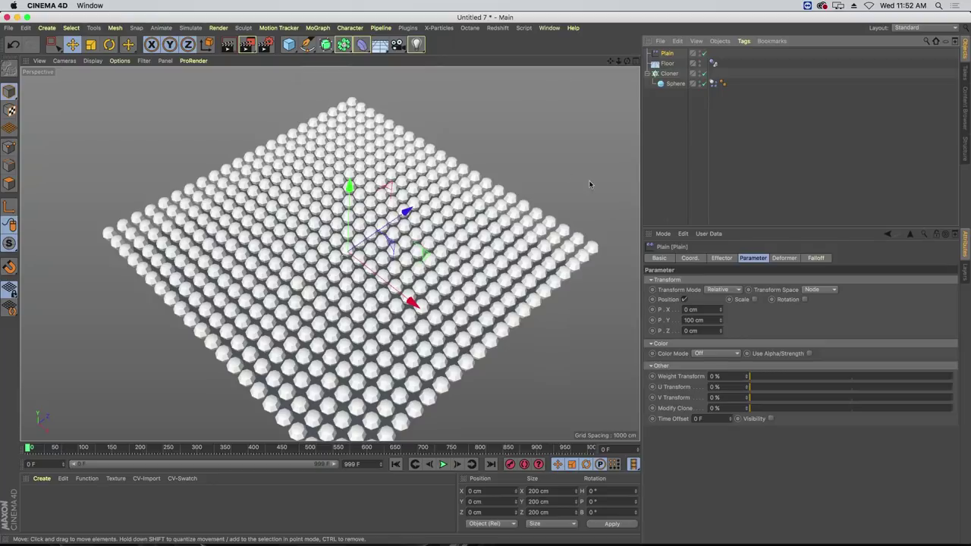
Turn off the Plain effector's Position, enable Uniform Scale with a value of 1, and test the simulation from frame 0
{"action": "left_click", "coordinate": [685, 300]}
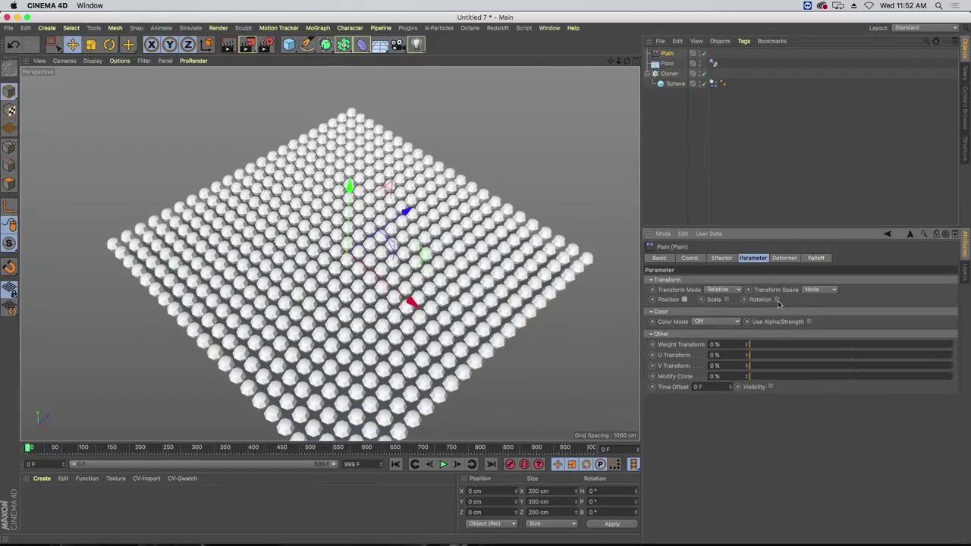
{"action": "left_click", "coordinate": [727, 300]}
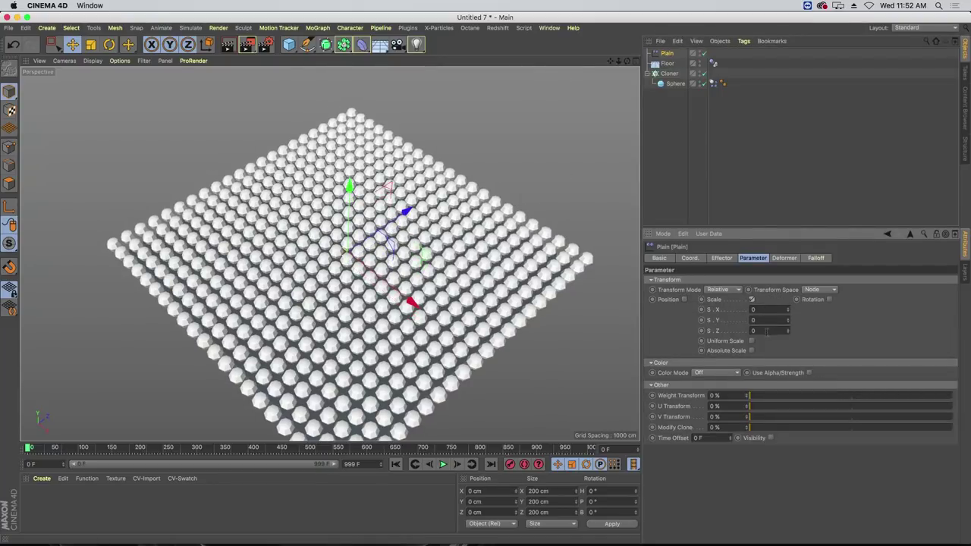
{"action": "left_click", "coordinate": [751, 341]}
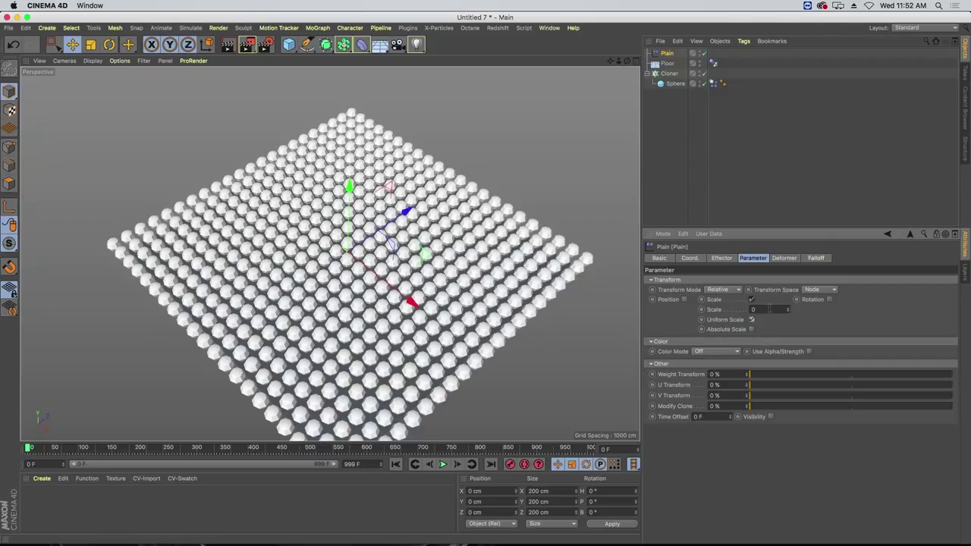
{"action": "type", "text": "1"}
{"action": "key", "text": "Return"}
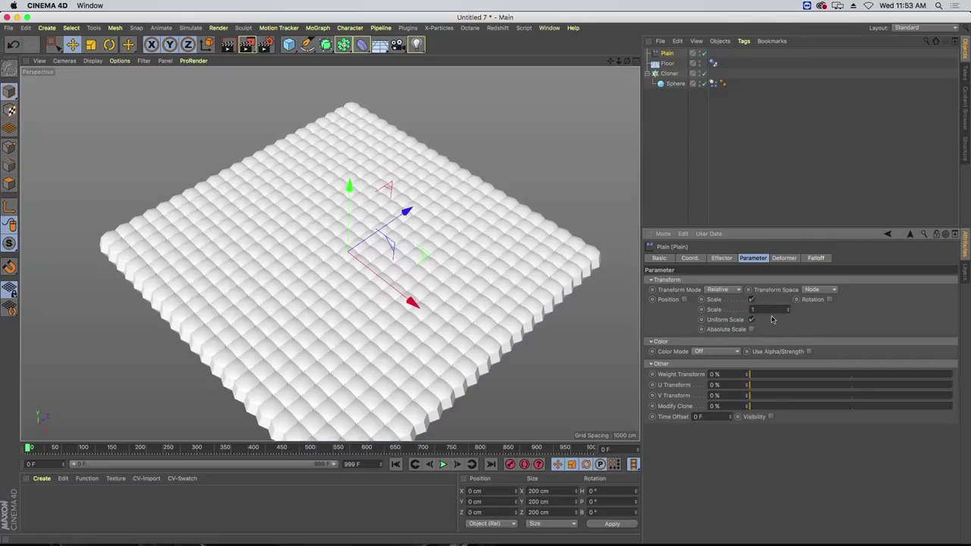
{"action": "mouse_move", "coordinate": [405, 275]}
{"action": "left_mouse_down", "text": "alt"}
{"action": "mouse_move", "coordinate": [408, 251]}
{"action": "mouse_move", "coordinate": [425, 279]}
{"action": "left_mouse_up", "text": "alt"}
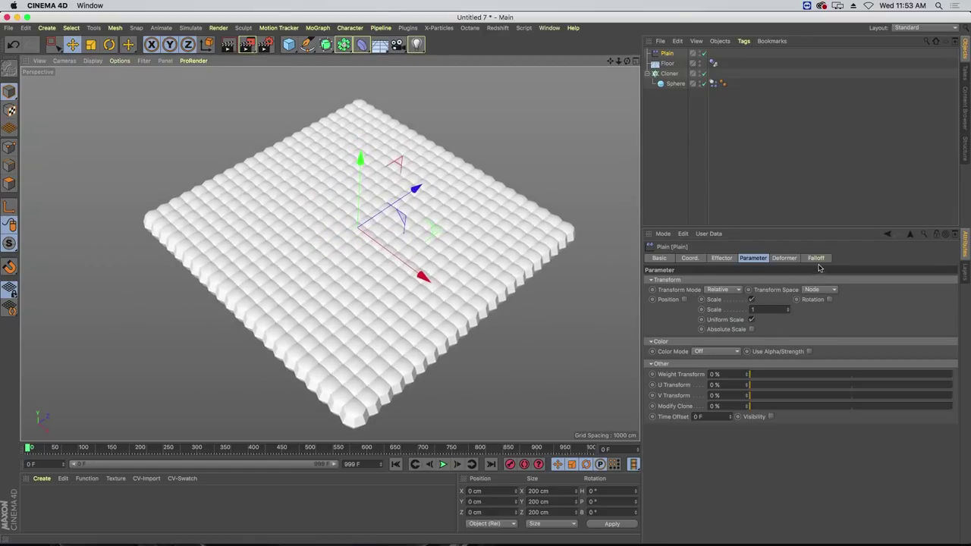
{"action": "left_click", "coordinate": [443, 464]}
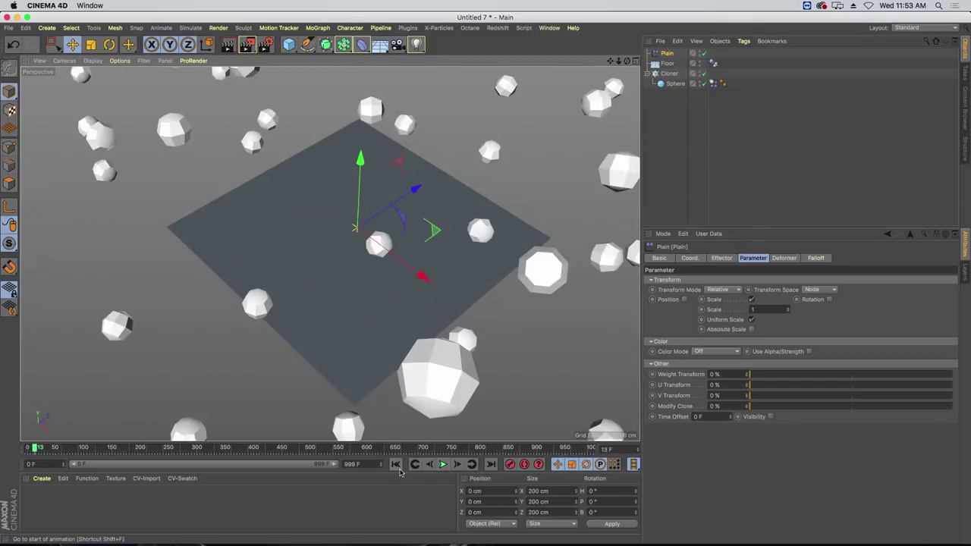
{"action": "left_click", "coordinate": [397, 467]}
Set the Plain effector's falloff shape to Sphere with a falloff of 51%
{"action": "left_click", "coordinate": [814, 258]}
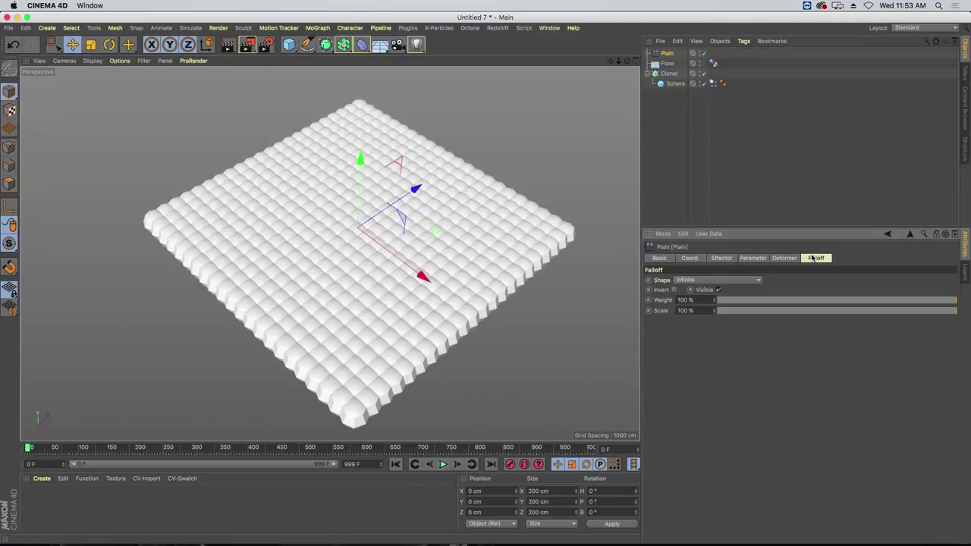
{"action": "left_click", "coordinate": [690, 280]}
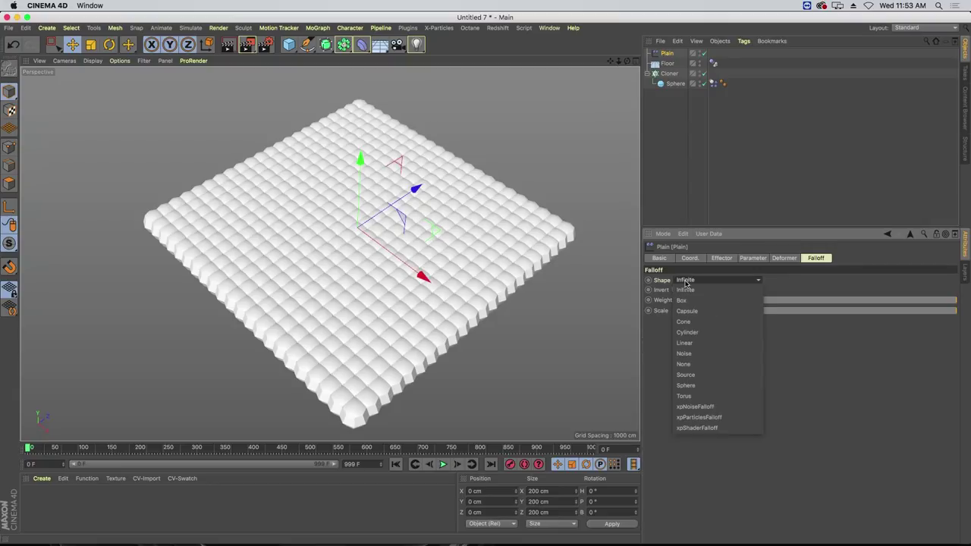
{"action": "left_click", "coordinate": [707, 387]}
{"action": "scroll", "coordinate": [362, 233], "scroll_direction": "up", "scroll_amount": 5}
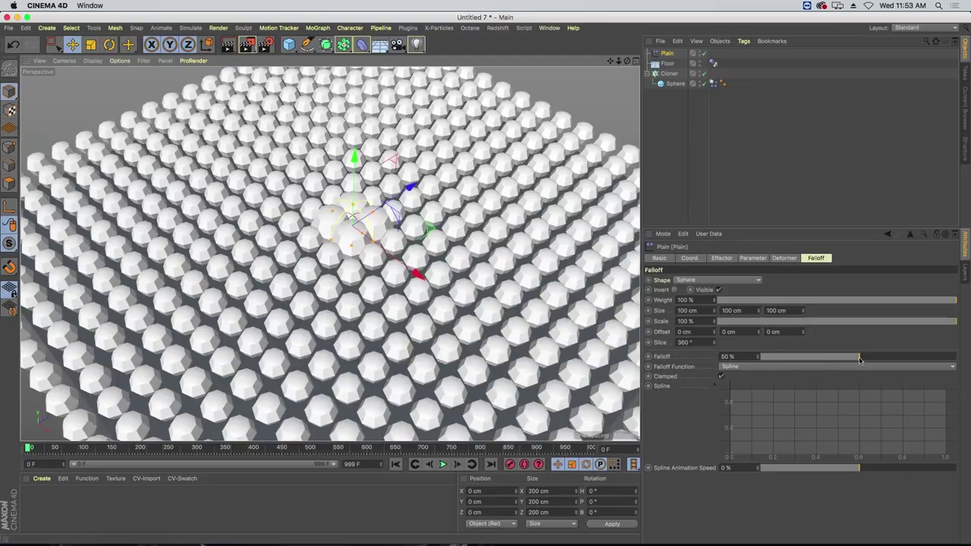
{"action": "mouse_move", "coordinate": [860, 360]}
{"action": "left_mouse_down"}
{"action": "mouse_move", "coordinate": [880, 357]}
{"action": "mouse_move", "coordinate": [796, 358]}
{"action": "mouse_move", "coordinate": [859, 357]}
{"action": "left_mouse_up"}
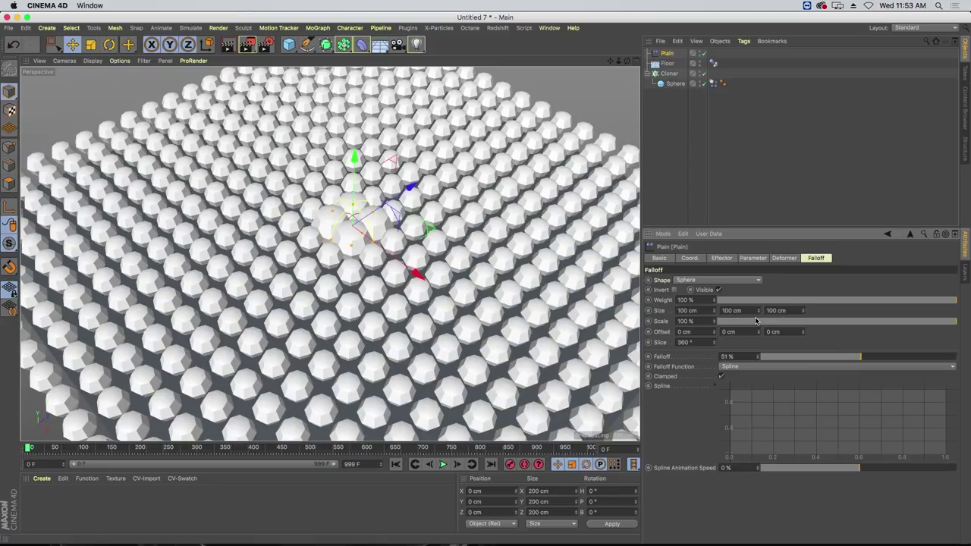
Keyframe the Plain effector's falloff Scale at 0% on frame 0 and 3300% on frame 200
{"action": "left_click_drag", "start_coordinate": [755, 320], "coordinate": [716, 320]}
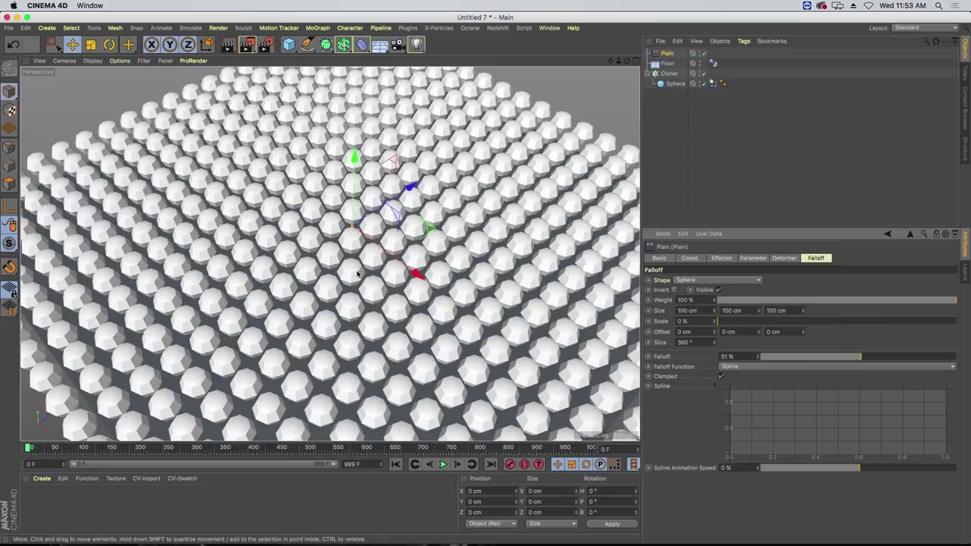
{"action": "left_click", "coordinate": [649, 323]}
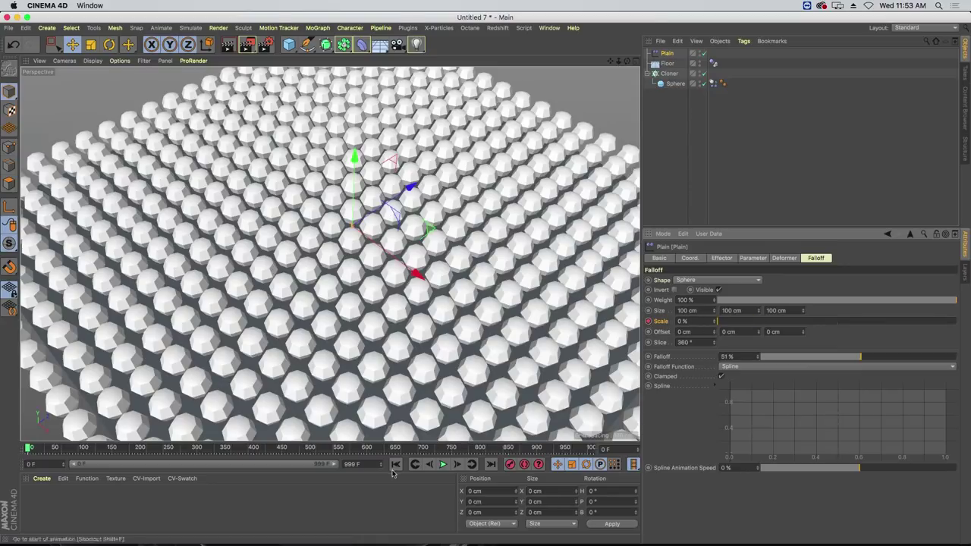
{"action": "left_click", "coordinate": [140, 449]}
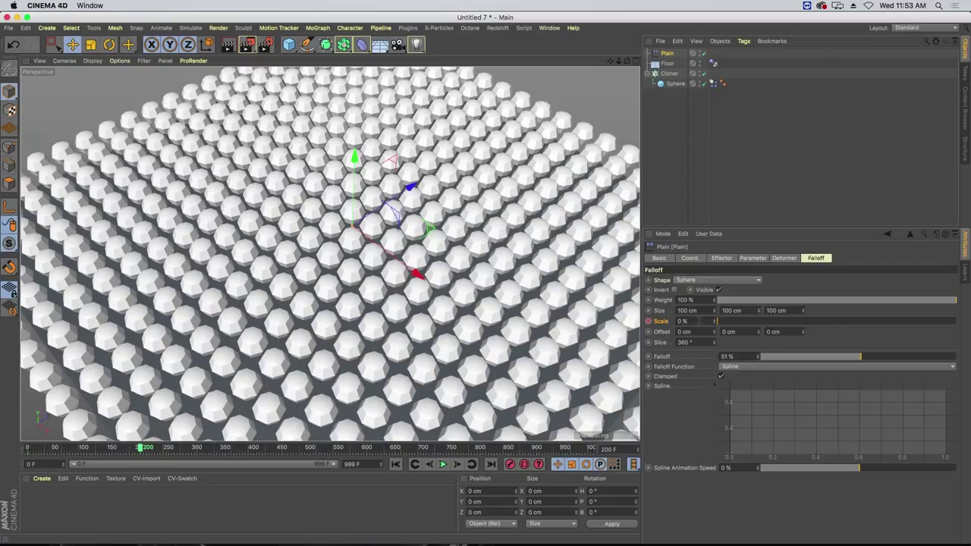
{"action": "scroll", "coordinate": [401, 364], "scroll_direction": "down", "scroll_amount": 10}
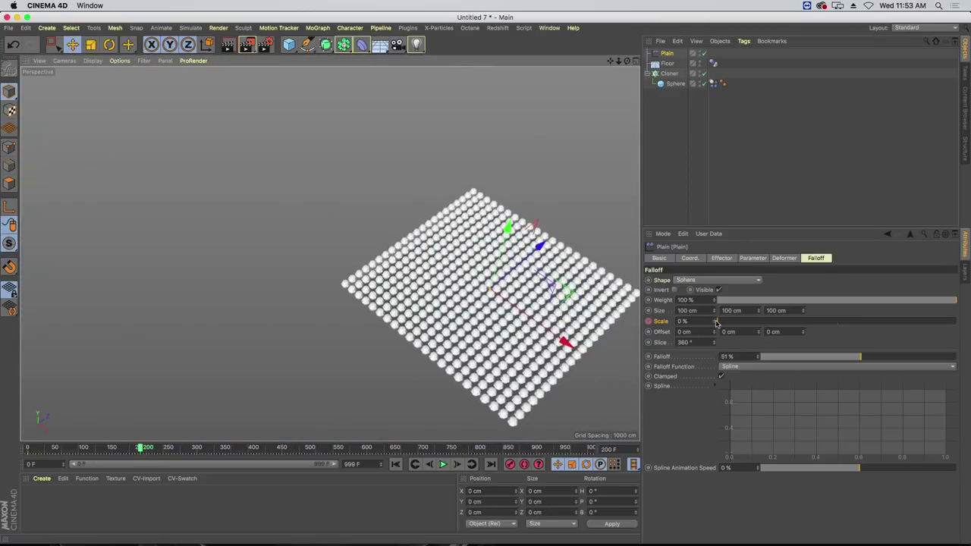
{"action": "mouse_move", "coordinate": [716, 323]}
{"action": "left_mouse_down"}
{"action": "mouse_move", "coordinate": [717, 246]}
{"action": "mouse_move", "coordinate": [715, 321]}
{"action": "left_mouse_up"}
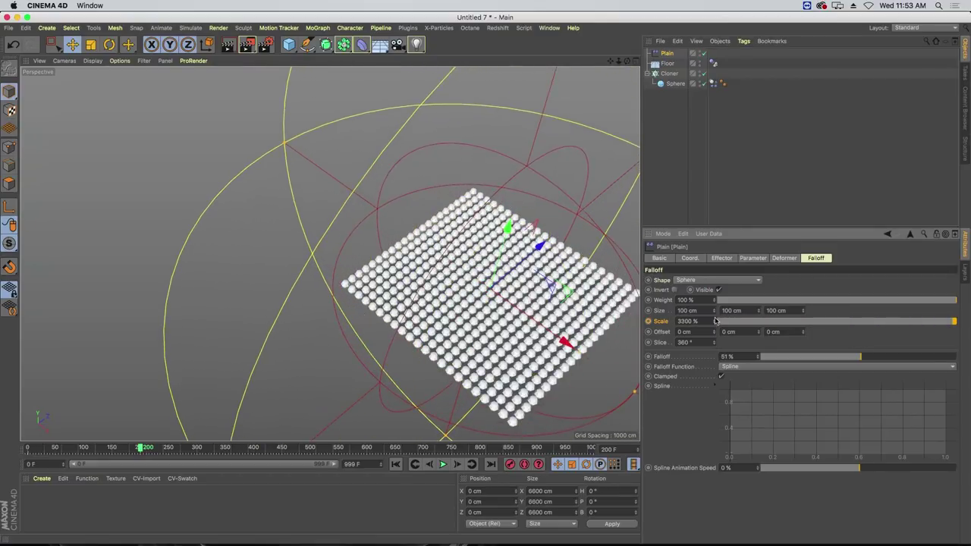
Play the simulation from the start to check how the growing falloff affects the spheres, and rewind to frame 0
{"action": "scroll", "coordinate": [441, 277], "scroll_direction": "up", "scroll_amount": 5}
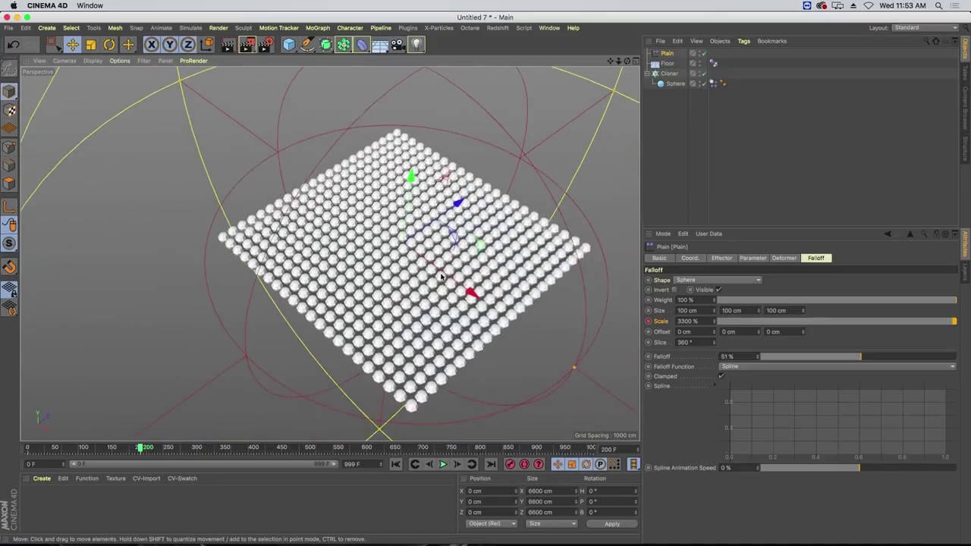
{"action": "scroll", "coordinate": [441, 277], "scroll_direction": "up", "scroll_amount": 2}
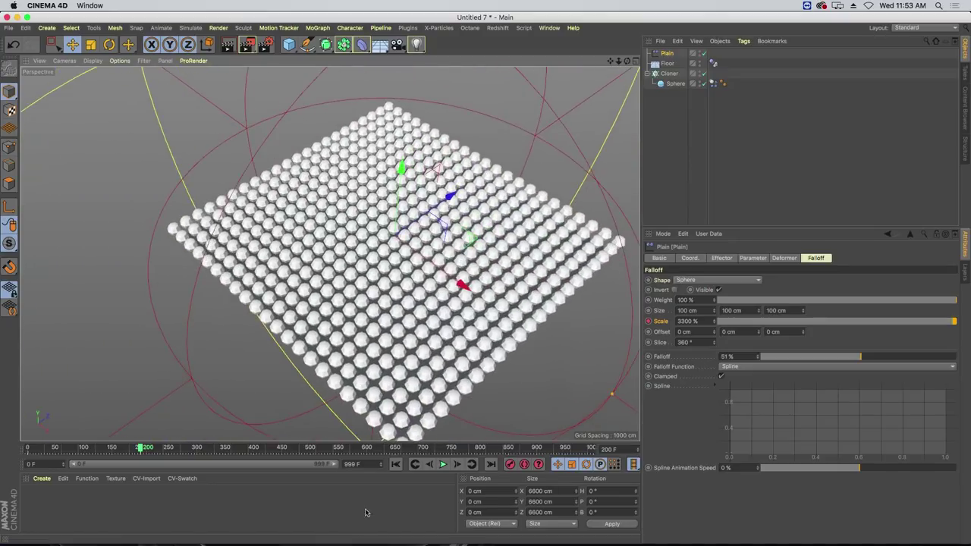
{"action": "left_click", "coordinate": [396, 464]}
{"action": "left_click", "coordinate": [443, 464]}
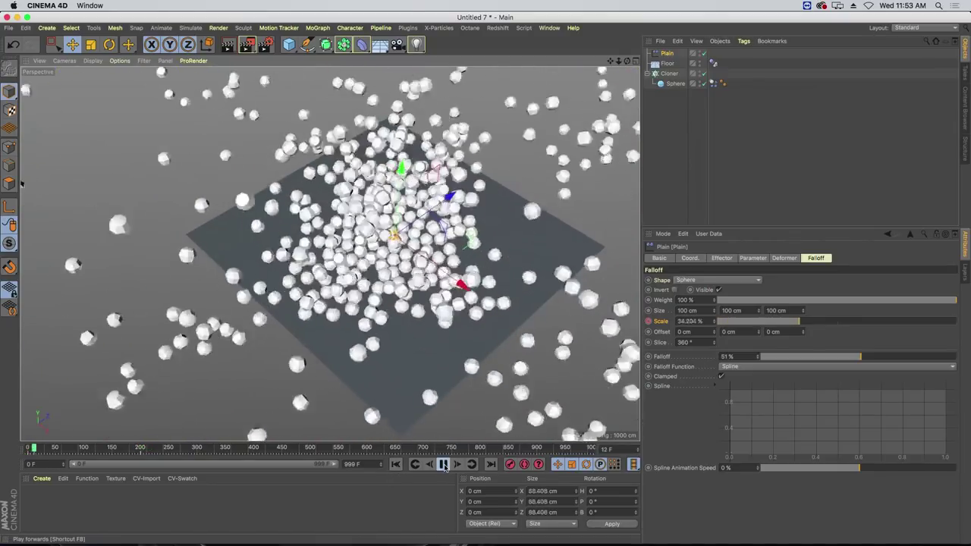
{"action": "left_click", "coordinate": [445, 467]}
{"action": "key", "text": "shift+f"}
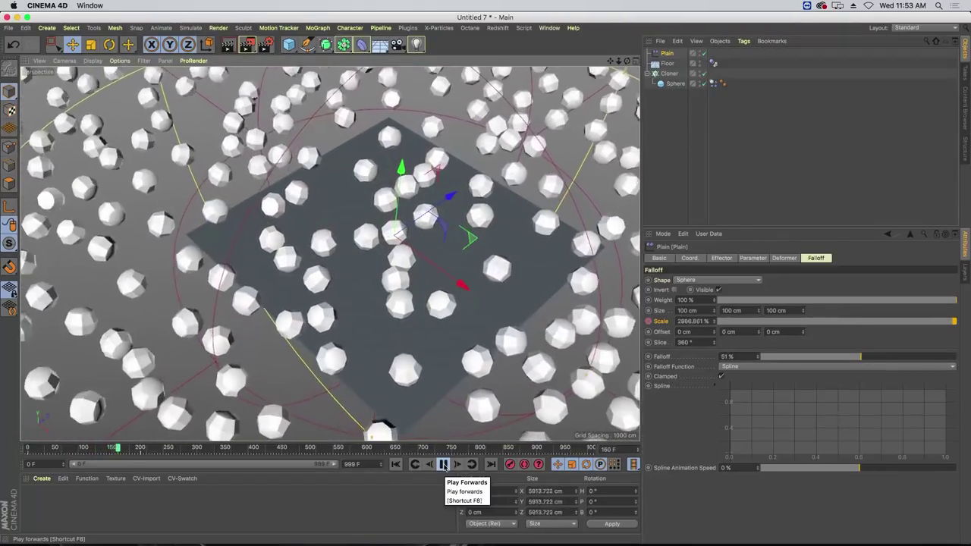
{"action": "left_click", "coordinate": [444, 465]}
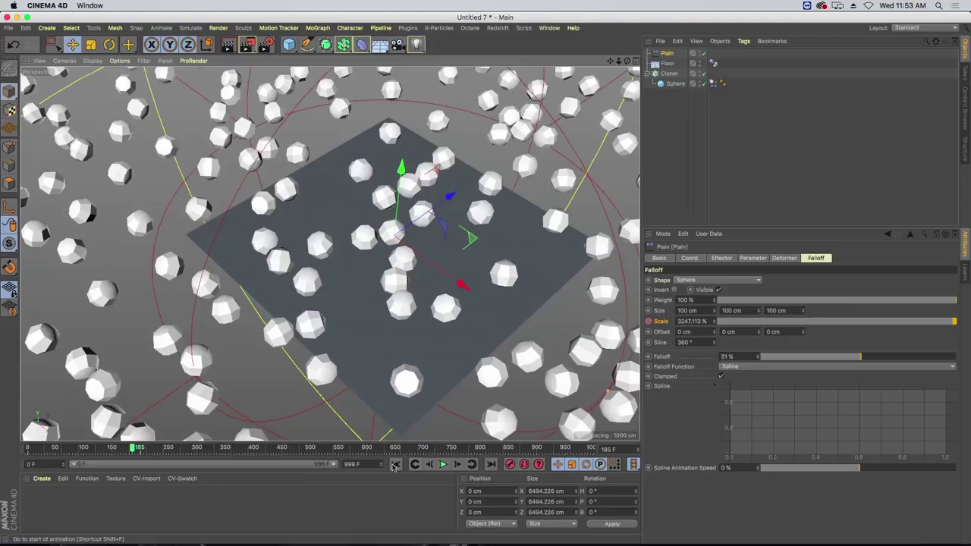
{"action": "left_click", "coordinate": [394, 465]}
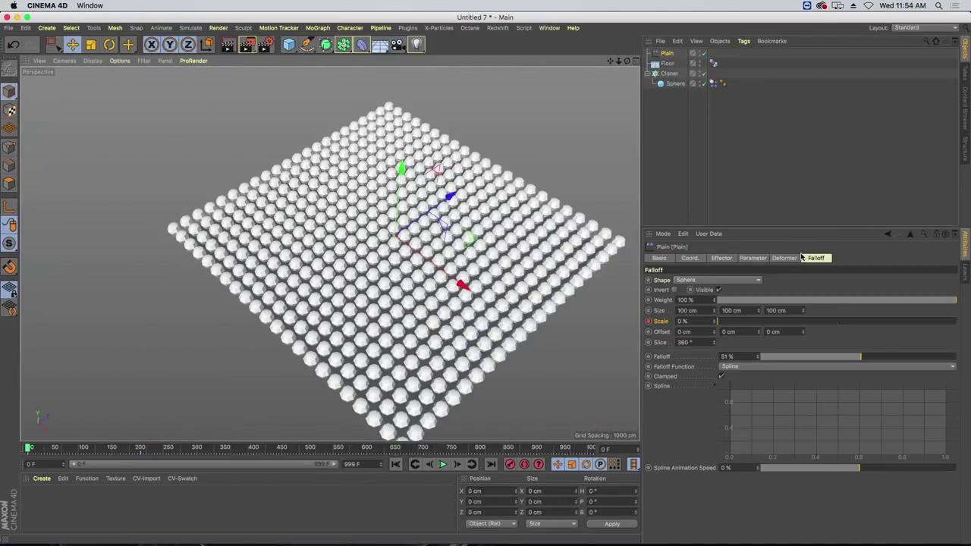
Set Linear Damping and Angular Damping to 99.99% on the Sphere's Dynamics Body tag and test the simulation from frame 0
{"action": "left_click", "coordinate": [713, 84]}
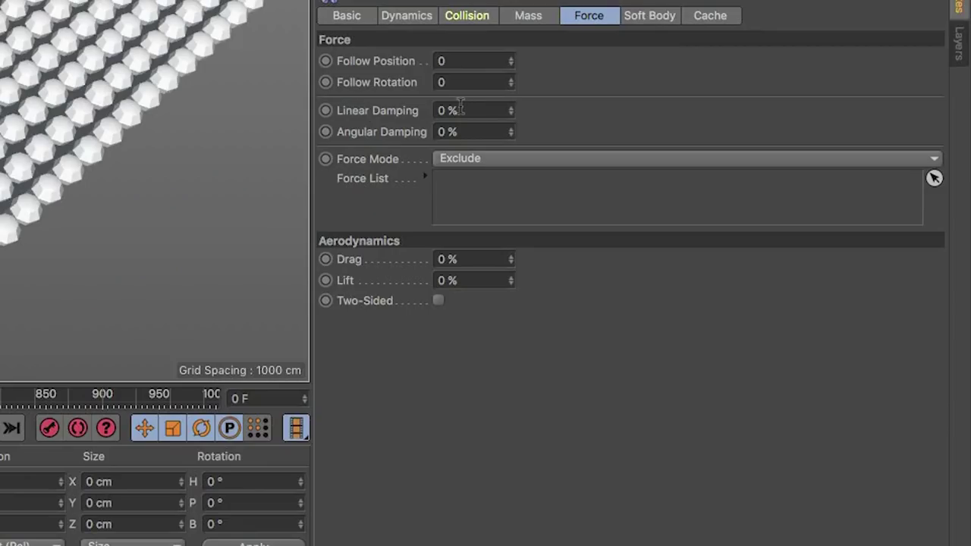
{"action": "double_click", "coordinate": [721, 305]}
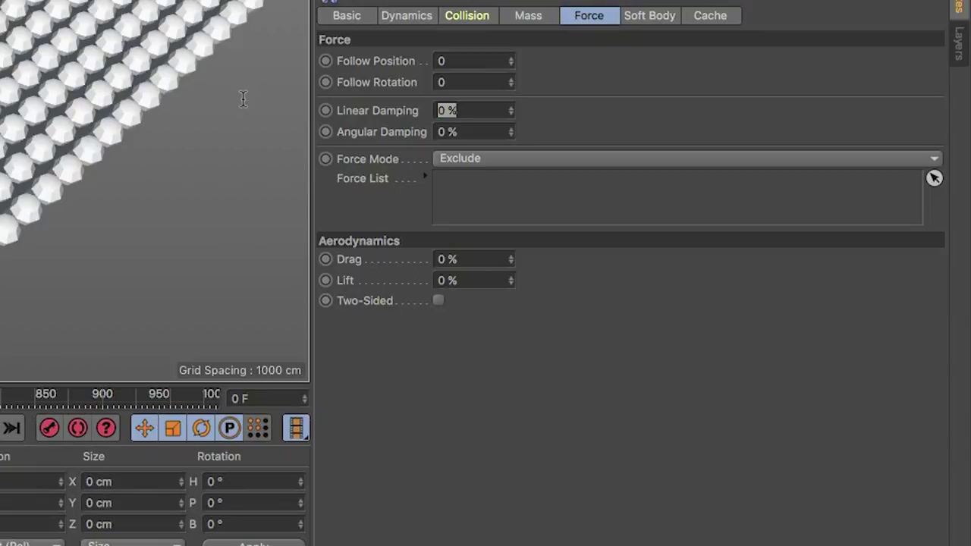
{"action": "type", "text": "99.99"}
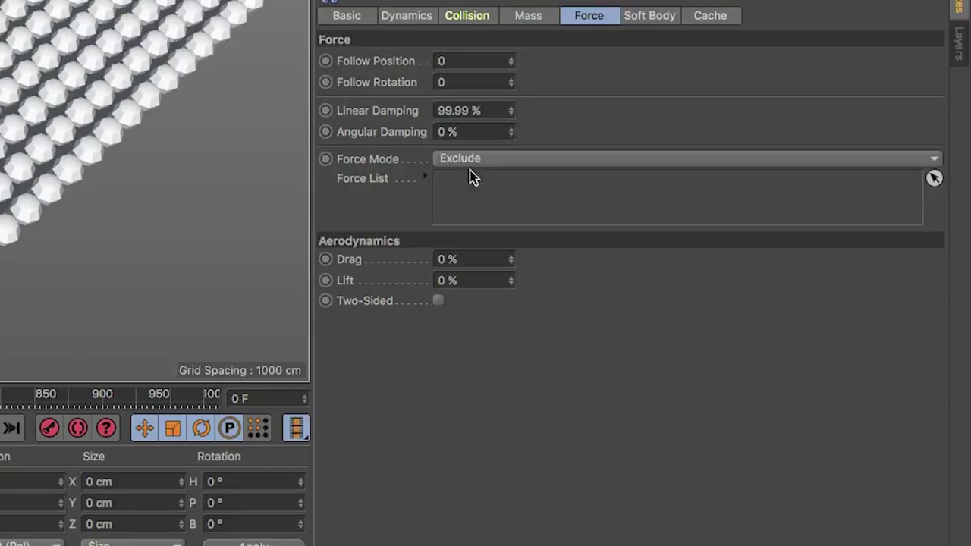
{"action": "left_click", "coordinate": [475, 133]}
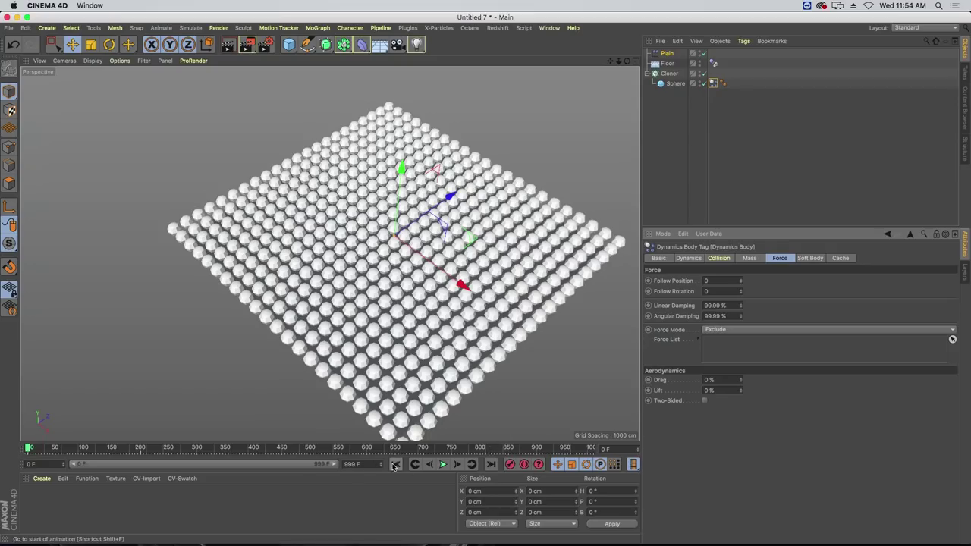
{"action": "left_click", "coordinate": [443, 465]}
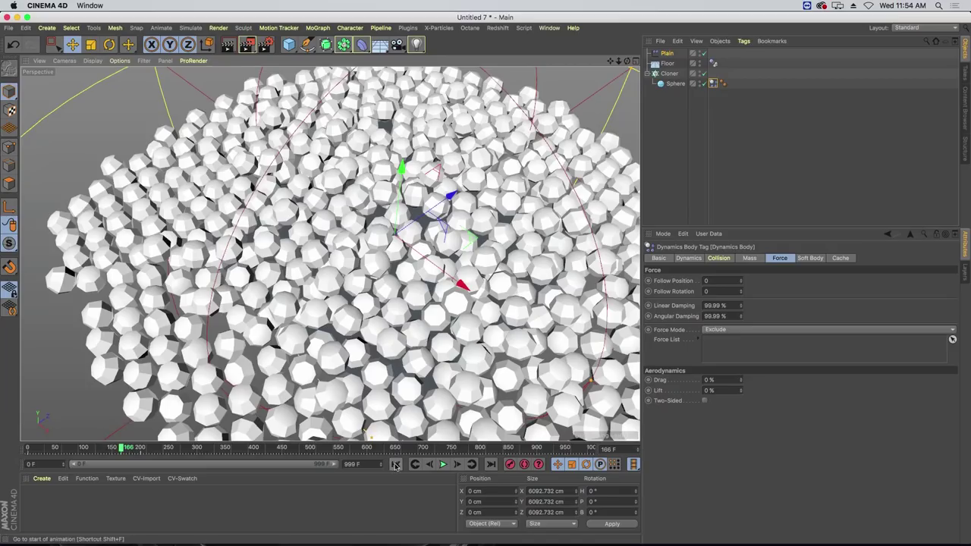
{"action": "left_click", "coordinate": [395, 463]}
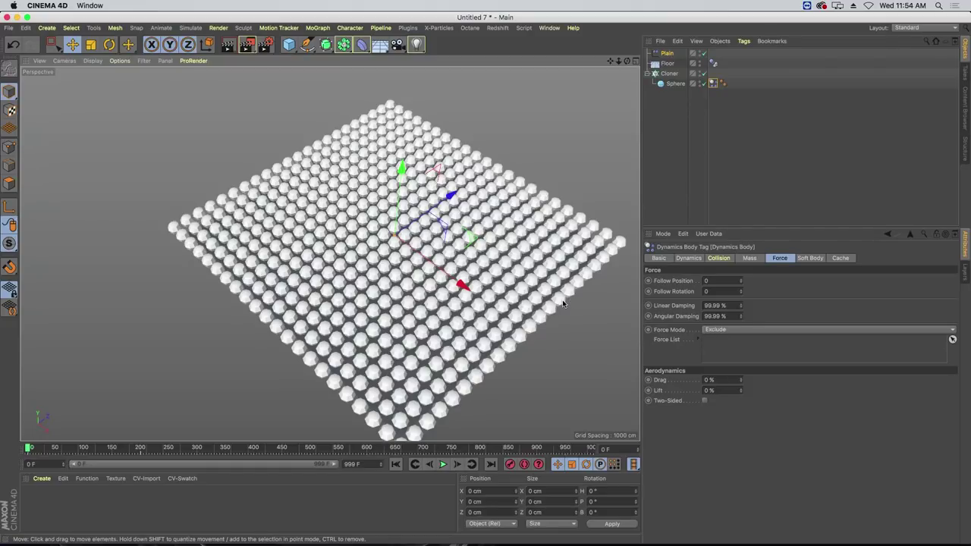
Set the project's dynamics Gravity to 10000 cm
{"action": "key", "text": "super+d"}
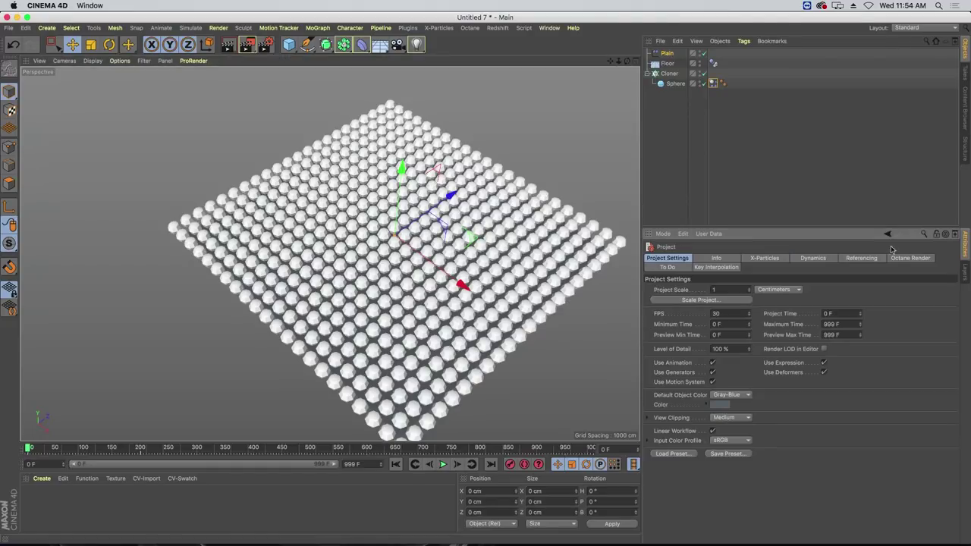
{"action": "left_click", "coordinate": [827, 258]}
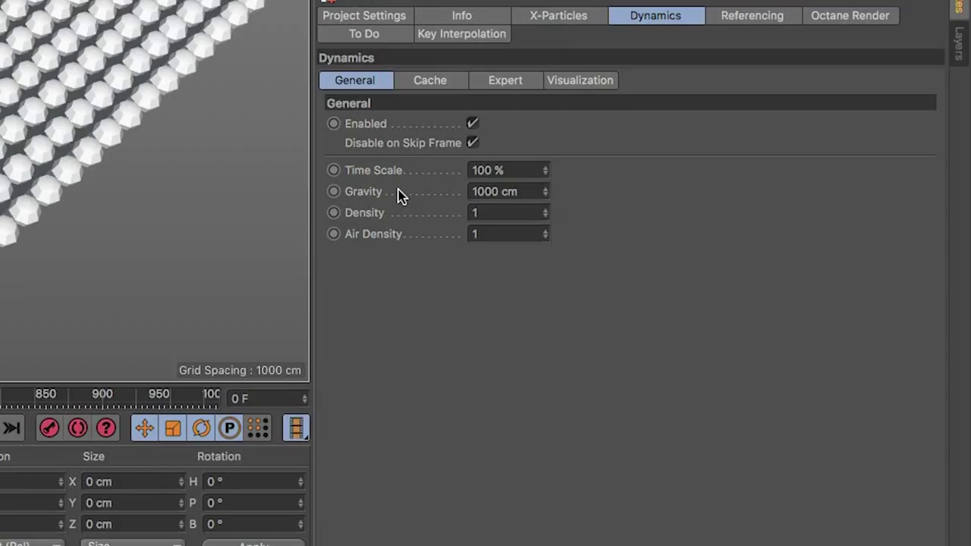
{"action": "left_click", "coordinate": [400, 195]}
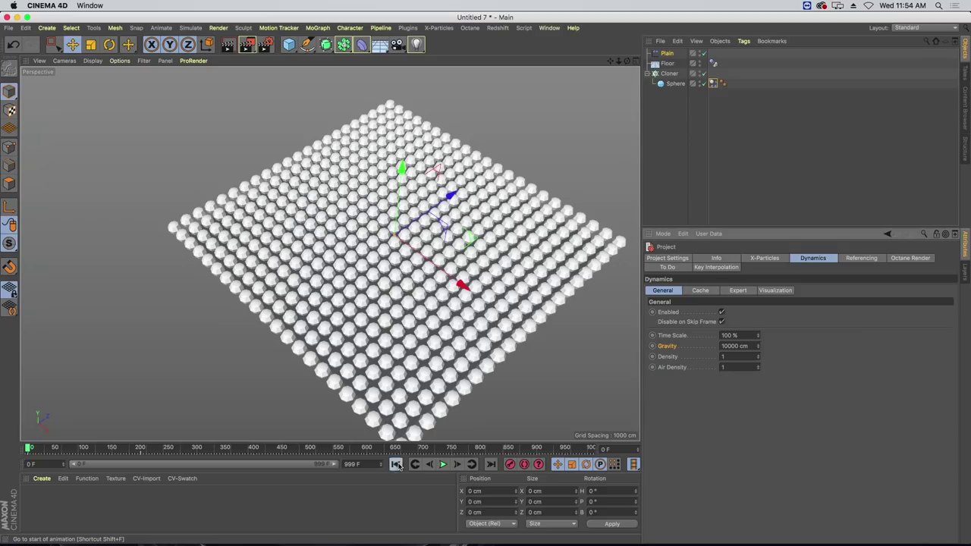
Play the simulation, examine the sphere packing from above, and compare it with the chameleon skin photo in Chrome before returning to Cinema 4D
{"action": "left_click", "coordinate": [443, 465]}
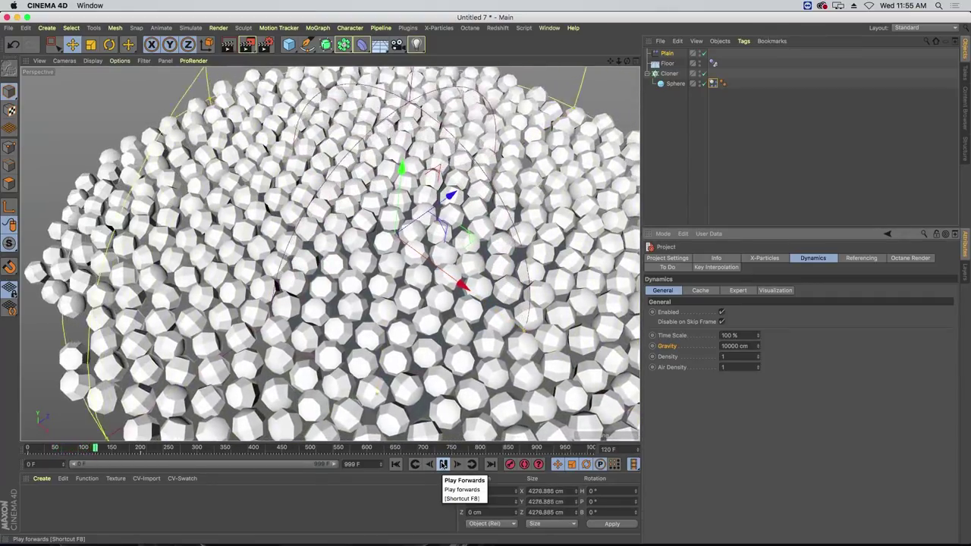
{"action": "left_click_drag", "start_coordinate": [402, 318], "coordinate": [403, 269], "text": "alt"}
{"action": "scroll", "coordinate": [403, 270], "scroll_direction": "down", "scroll_amount": 5}
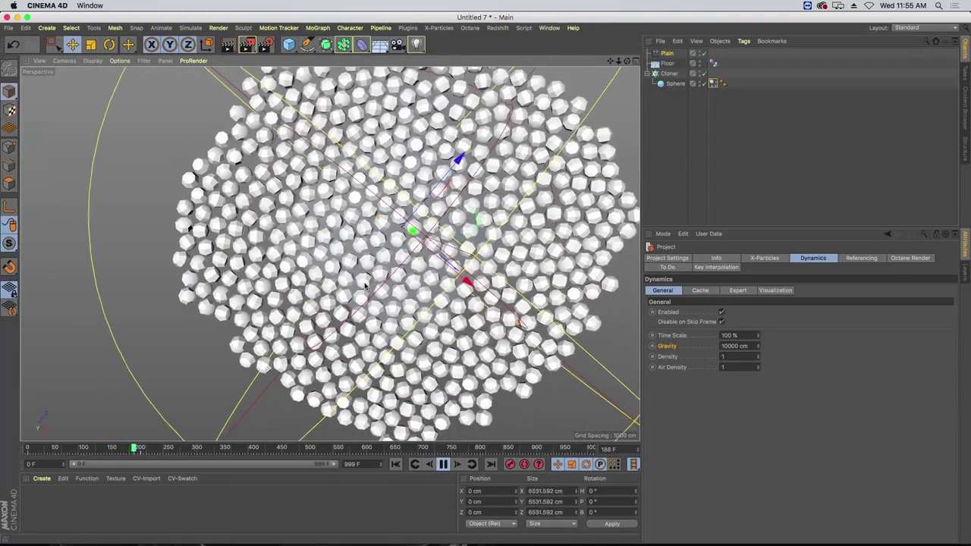
{"action": "key", "text": "super+Tab"}
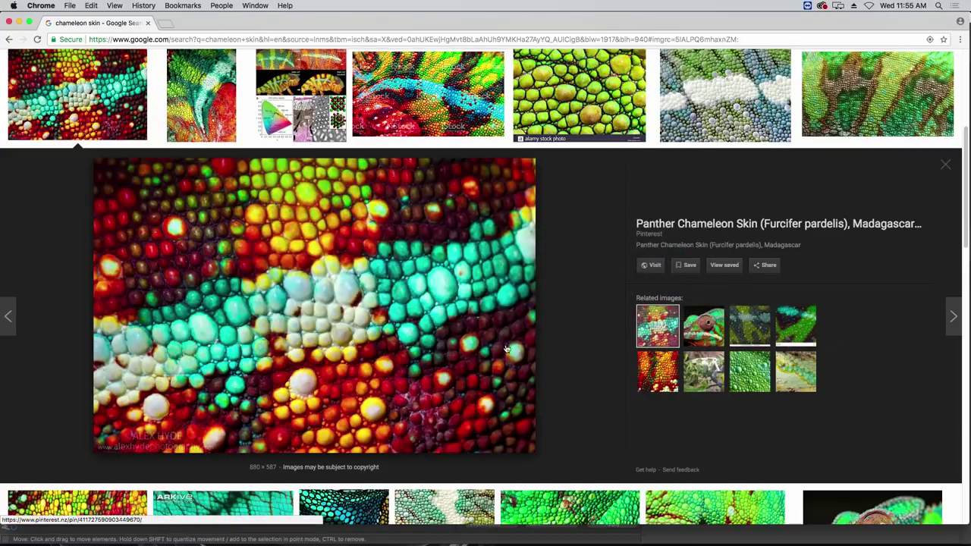
{"action": "key", "text": "super+Tab"}
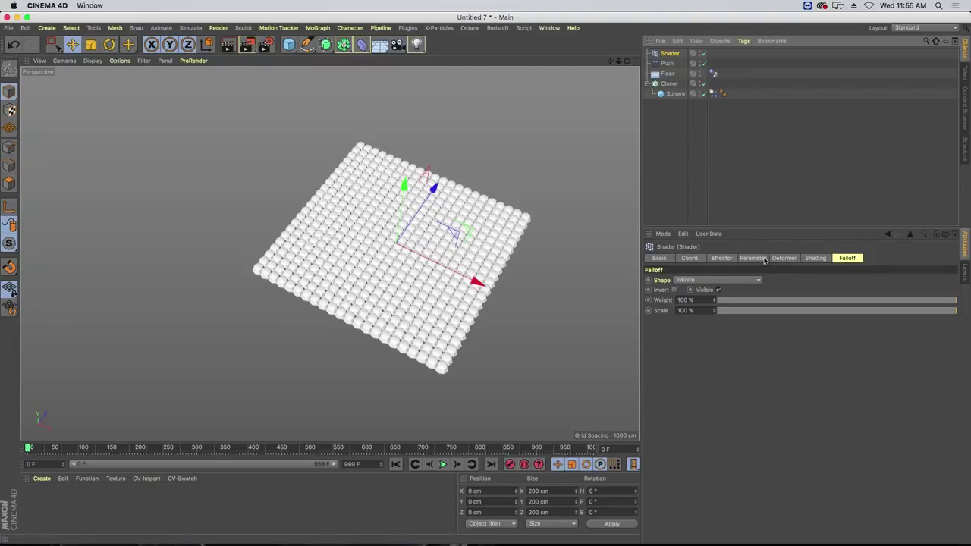
Turn off the Shader effector's Color Mode and set its Uniform Scale value to 1
{"action": "left_click", "coordinate": [753, 258]}
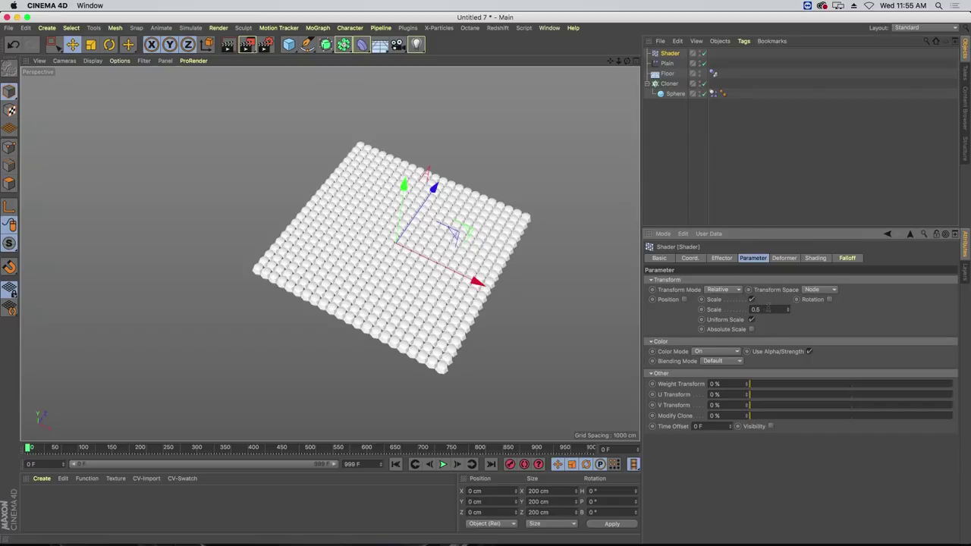
{"action": "left_click", "coordinate": [731, 354]}
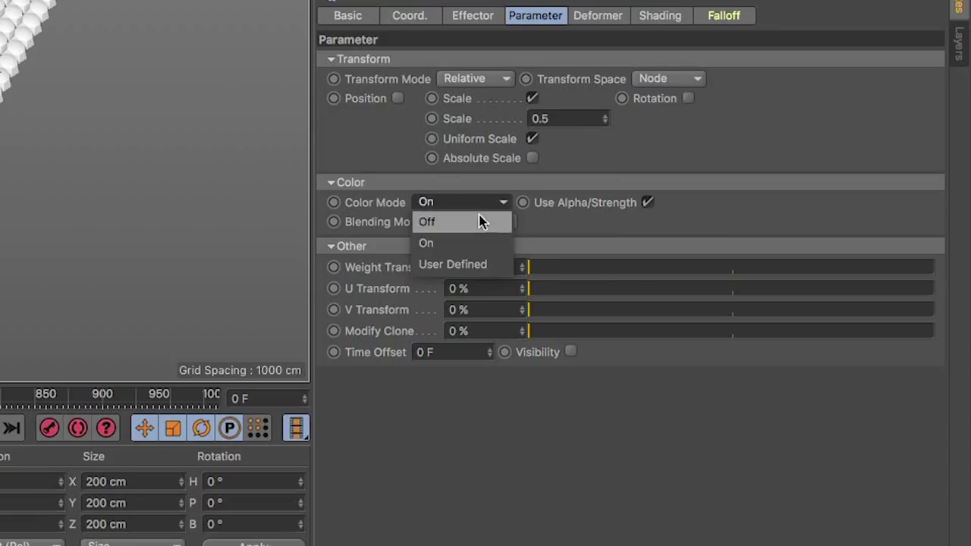
{"action": "left_click", "coordinate": [724, 361]}
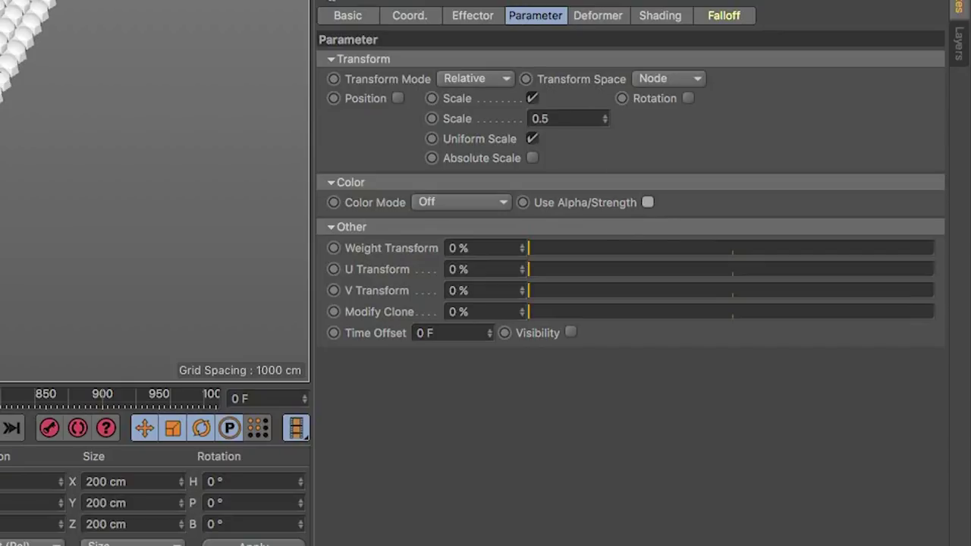
{"action": "double_click", "coordinate": [573, 118]}
{"action": "type", "text": "1"}
{"action": "key", "text": "Return"}
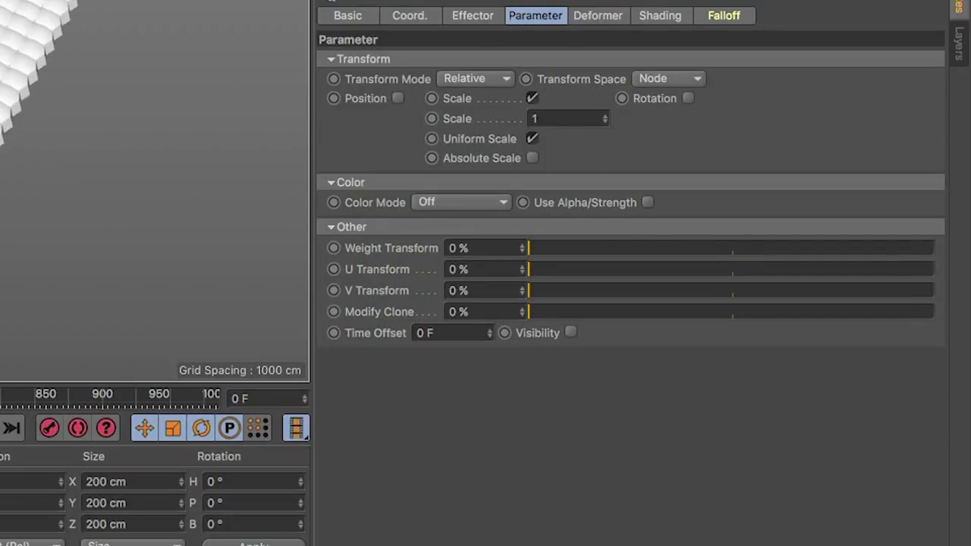
Load a Noise shader into the Shader effector's Custom Shader channel
{"action": "left_click", "coordinate": [652, 17]}
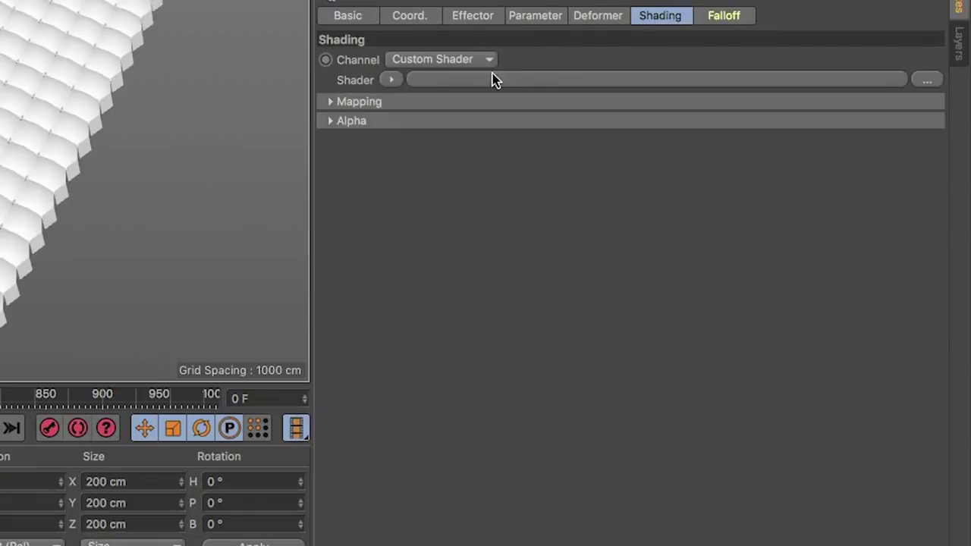
{"action": "left_click", "coordinate": [400, 80]}
{"action": "left_click", "coordinate": [425, 240]}
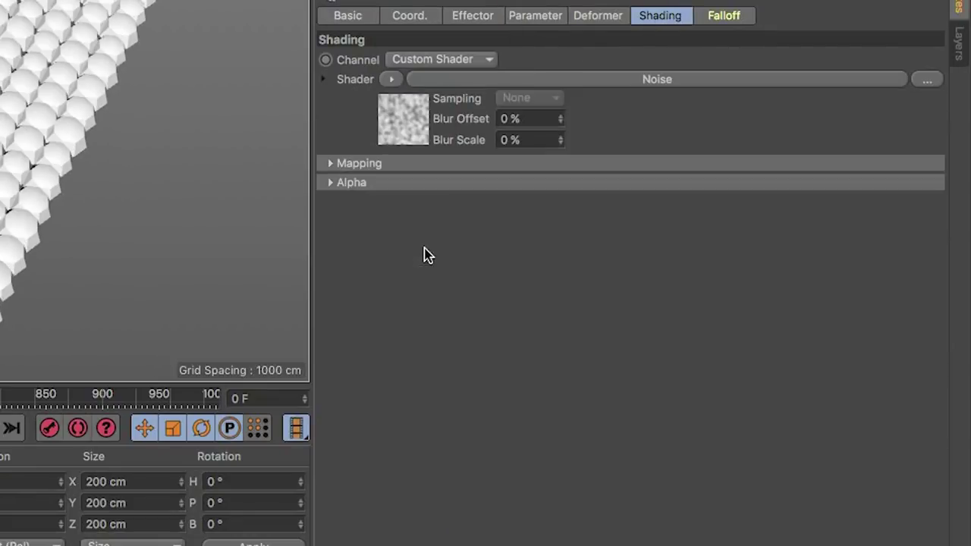
Set the Noise shader's Global Scale to 1000% and check the size variation across the spheres
{"action": "left_click", "coordinate": [400, 129]}
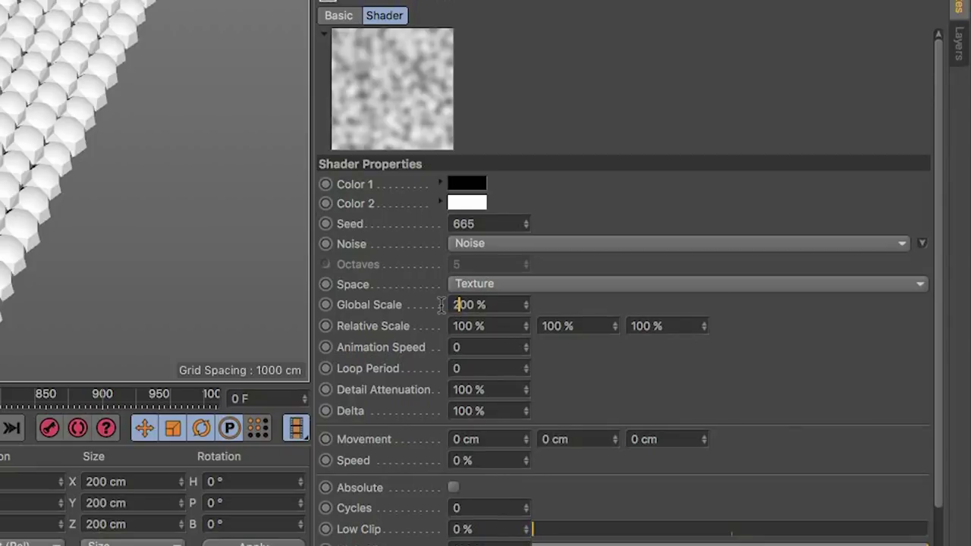
{"action": "key", "text": "Return"}
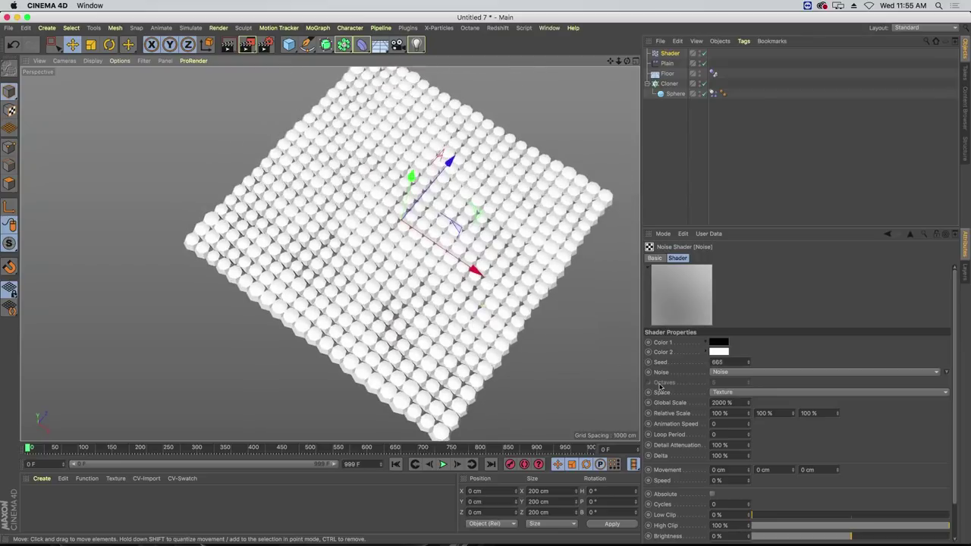
{"action": "left_click", "coordinate": [713, 402]}
{"action": "key", "text": "Delete"}
{"action": "type", "text": "1"}
{"action": "key", "text": "Return"}
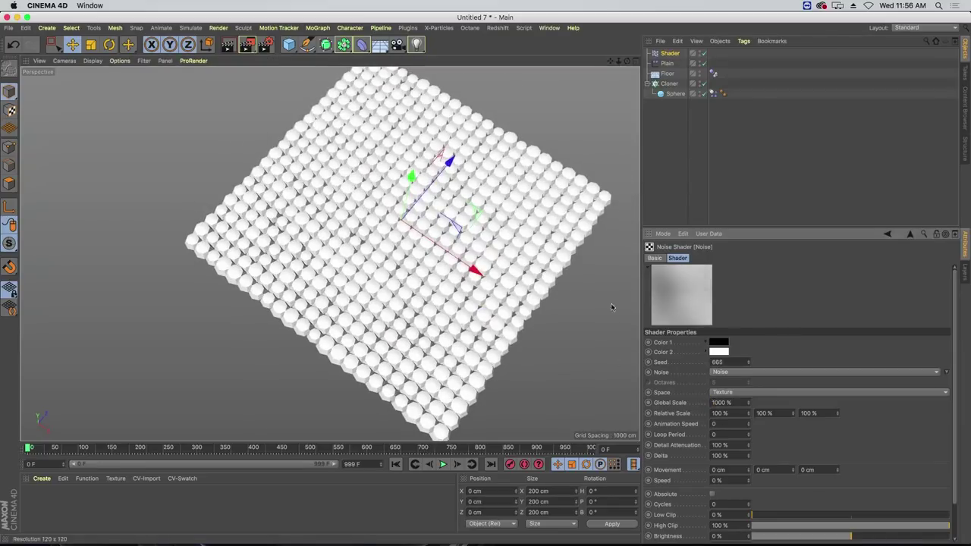
{"action": "left_click_drag", "start_coordinate": [409, 275], "coordinate": [436, 307], "text": "alt"}
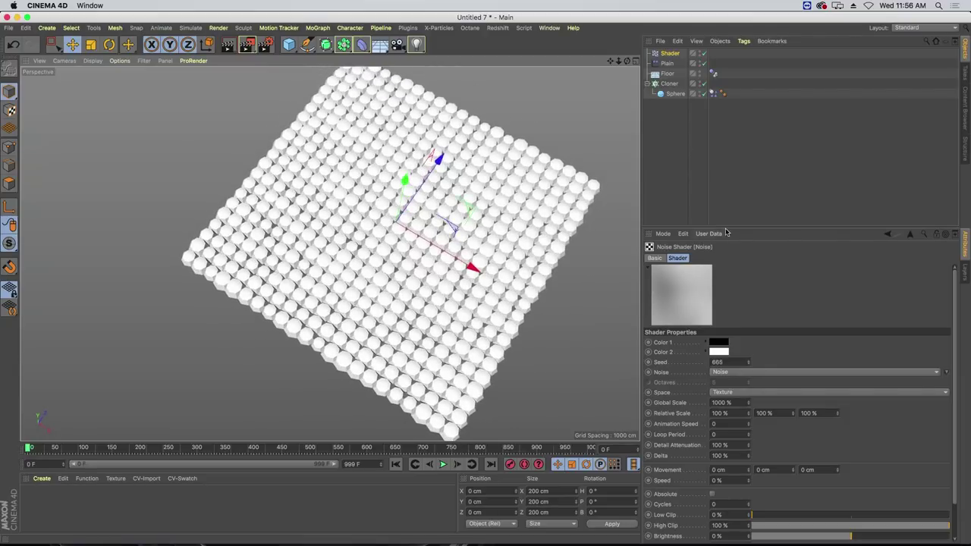
Set the Shader effector's Minimum to -100%
{"action": "left_click", "coordinate": [672, 56]}
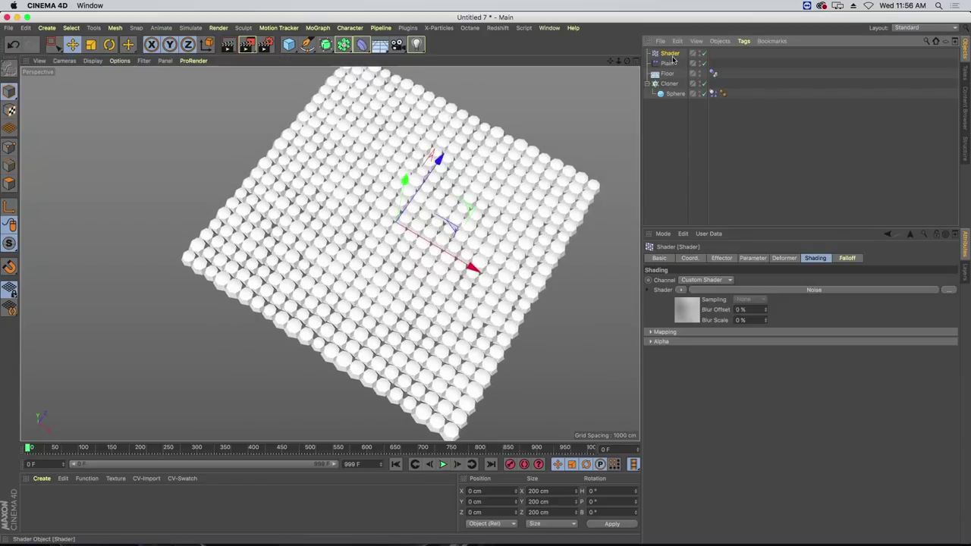
{"action": "left_click", "coordinate": [753, 258]}
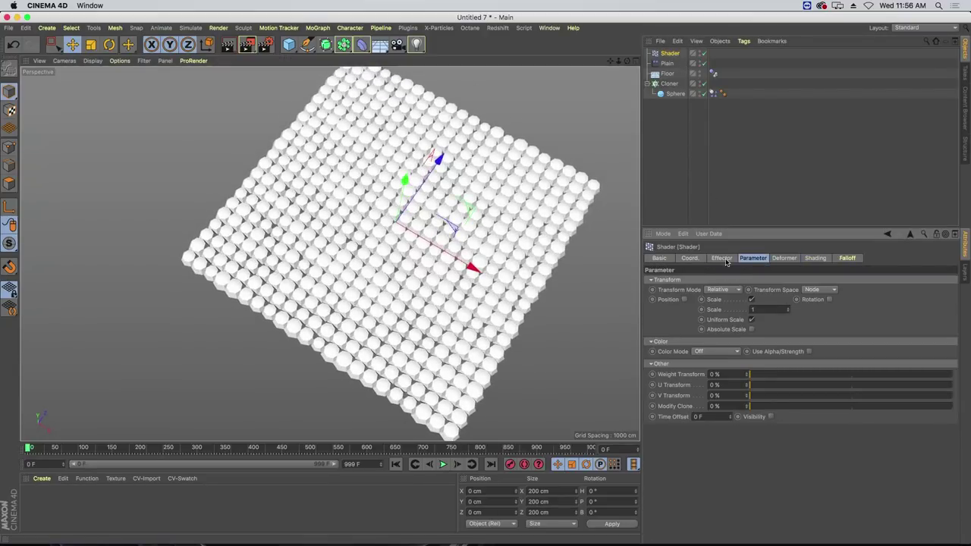
{"action": "left_click", "coordinate": [724, 259]}
{"action": "left_click", "coordinate": [672, 302]}
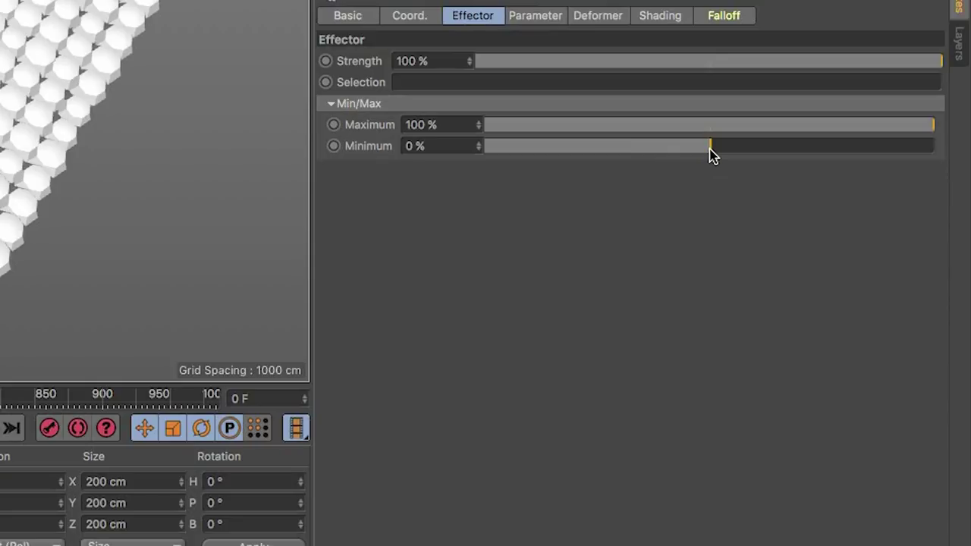
{"action": "left_click_drag", "start_coordinate": [713, 155], "coordinate": [422, 179]}
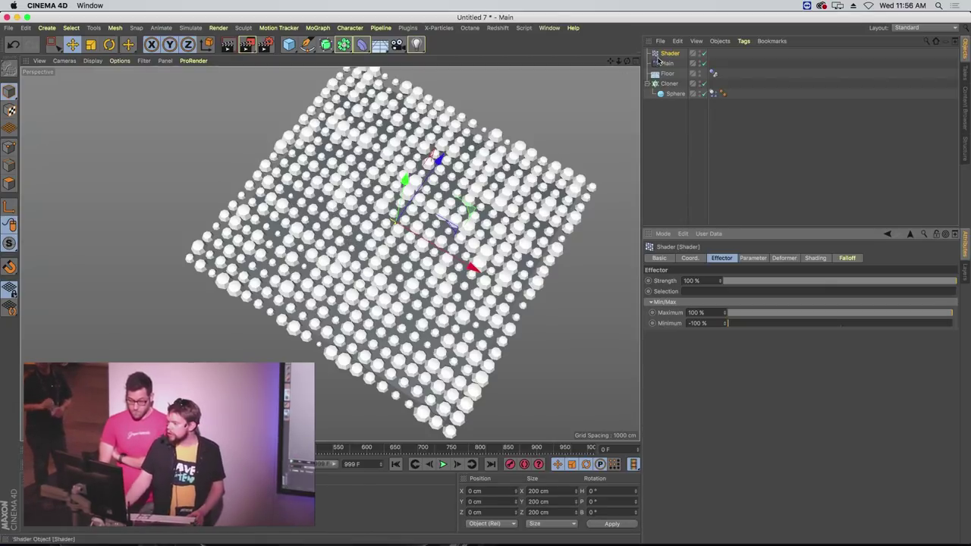
Review the Plain effector's settings and set the Shader effector's falloff shape to Sphere
{"action": "left_click", "coordinate": [668, 63]}
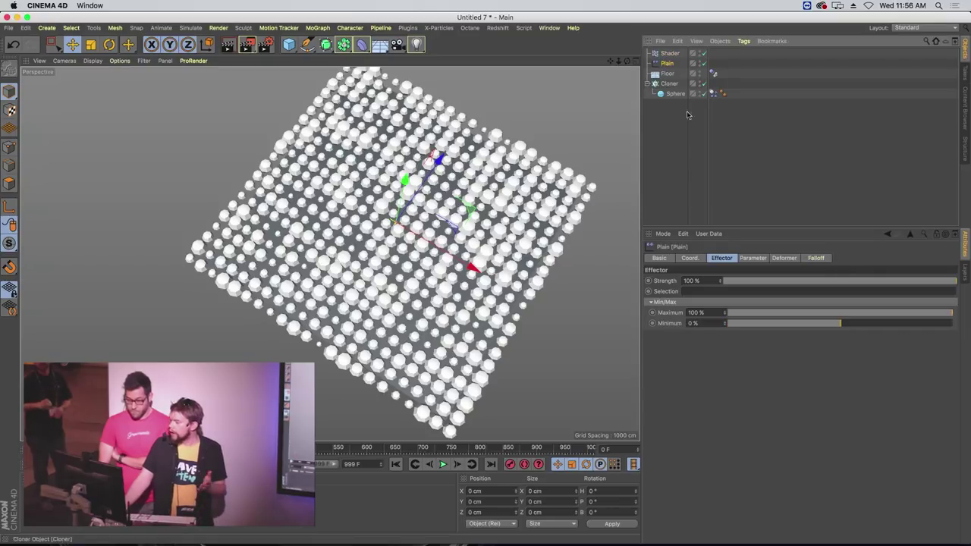
{"action": "left_click", "coordinate": [669, 54]}
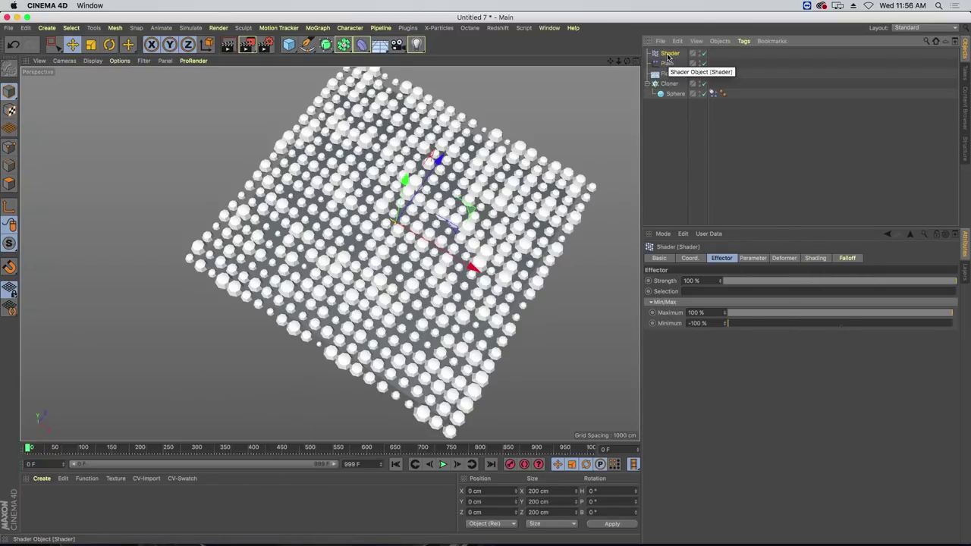
{"action": "left_click", "coordinate": [668, 63]}
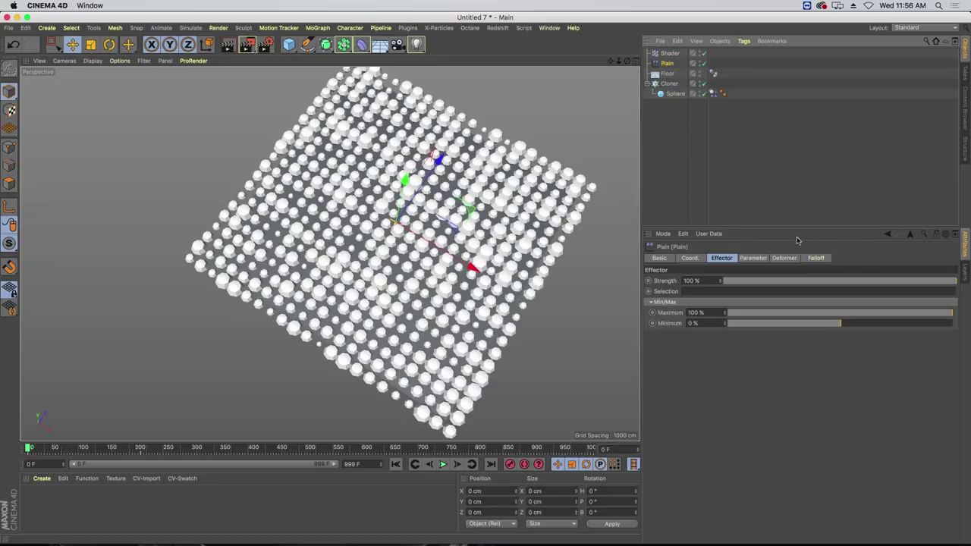
{"action": "left_click", "coordinate": [816, 259]}
{"action": "left_click", "coordinate": [670, 54]}
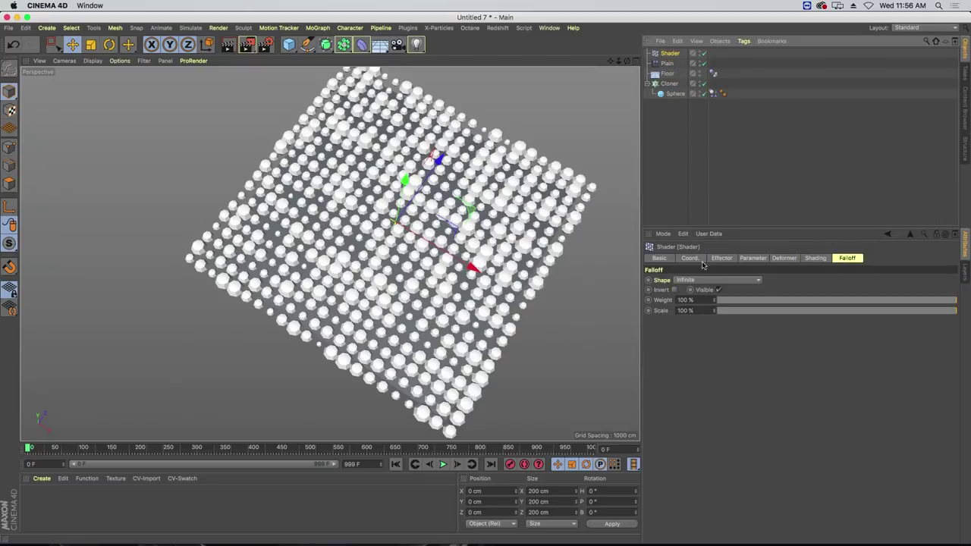
{"action": "left_click", "coordinate": [687, 280]}
{"action": "left_click", "coordinate": [687, 385]}
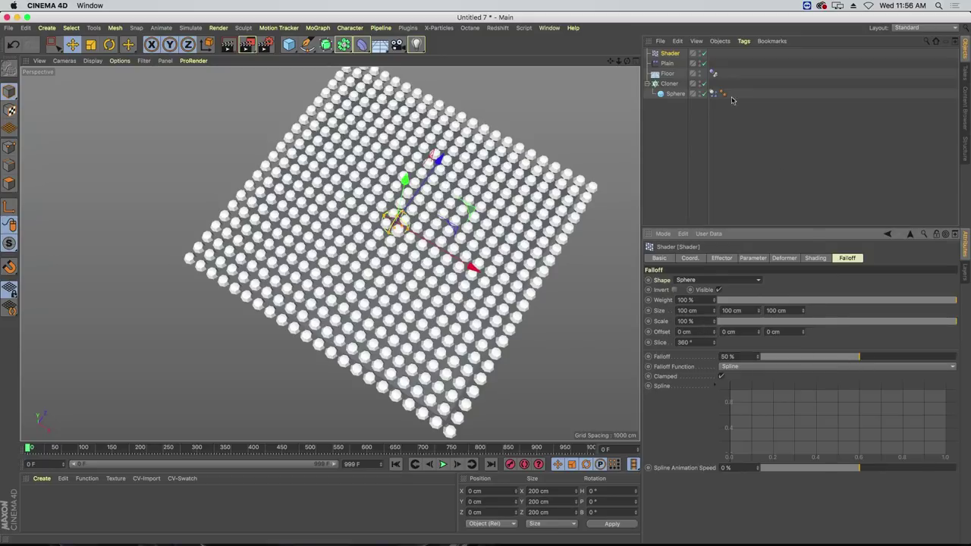
Copy the Plain effector's falloff Scale animation track and paste it onto the Shader effector's falloff Scale
{"action": "left_click", "coordinate": [668, 63]}
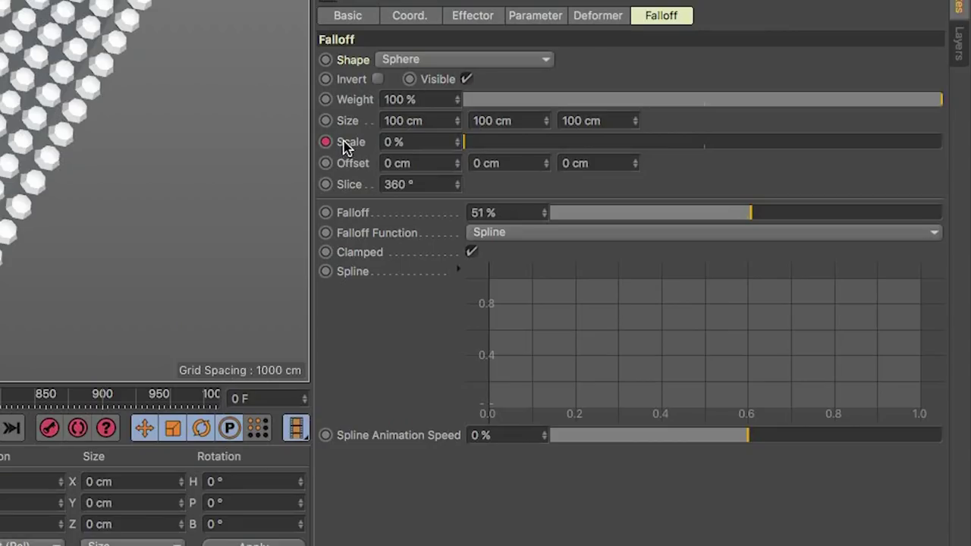
{"action": "right_click", "coordinate": [345, 145]}
{"action": "mouse_move", "coordinate": [383, 156]}
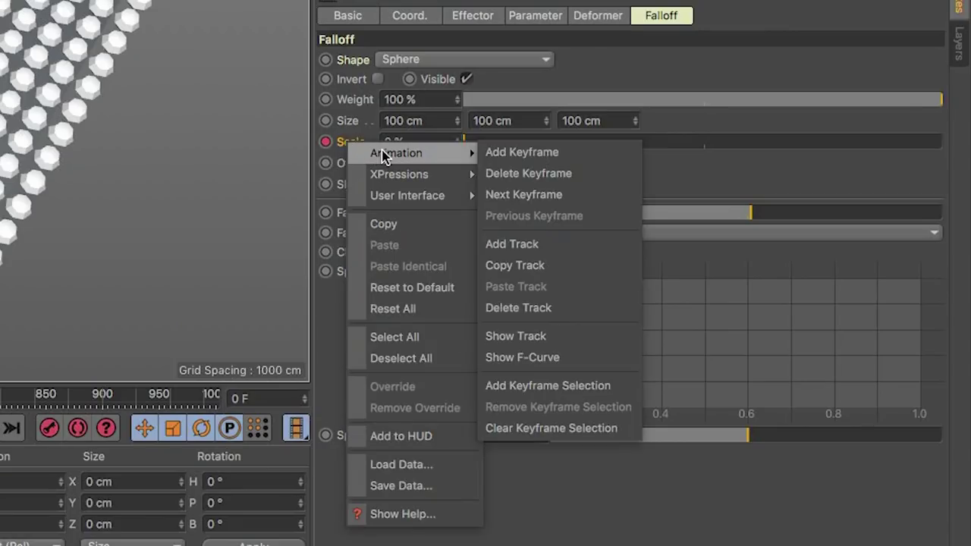
{"action": "left_click", "coordinate": [531, 265]}
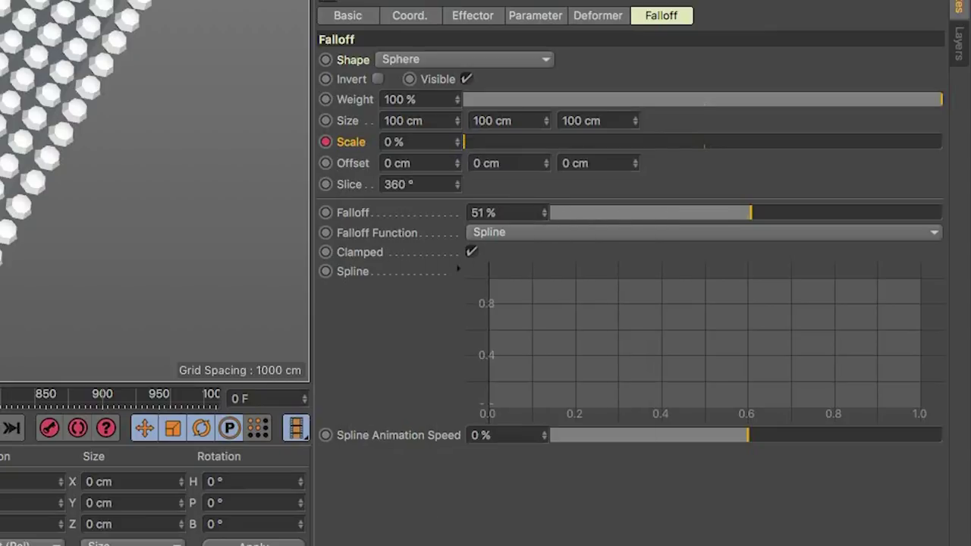
{"action": "right_click", "coordinate": [343, 140]}
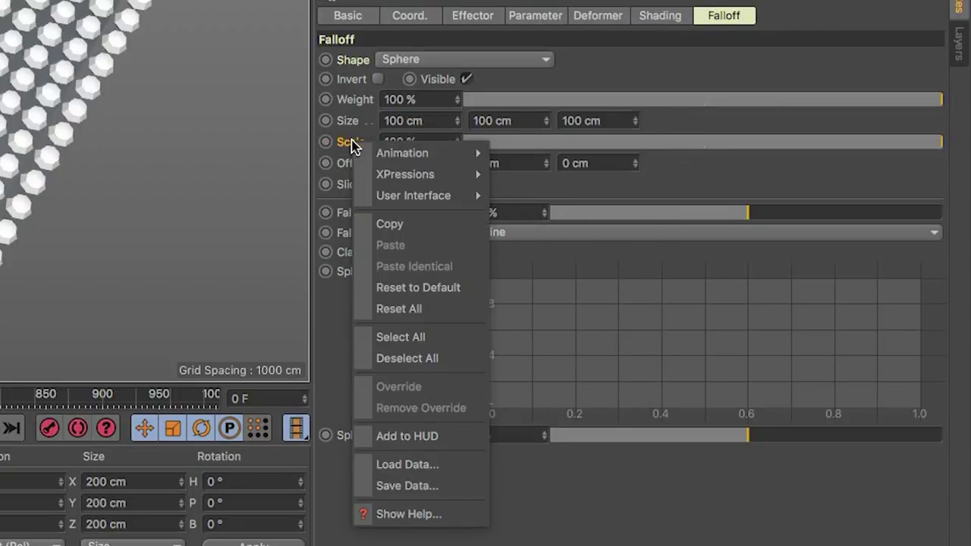
{"action": "mouse_move", "coordinate": [386, 156]}
{"action": "left_click", "coordinate": [549, 287]}
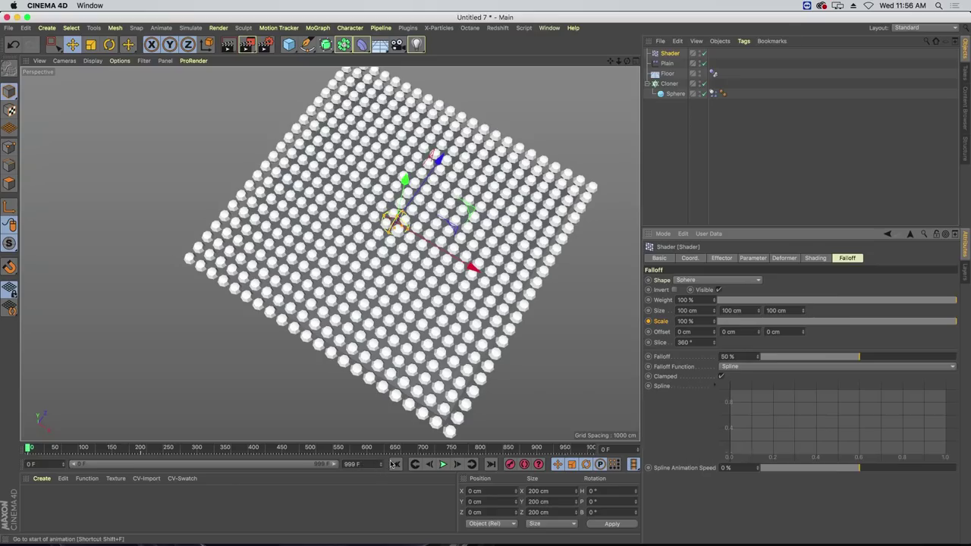
Play the animation from the start to check the animated falloffs, and return to the first frame
{"action": "left_click", "coordinate": [394, 464]}
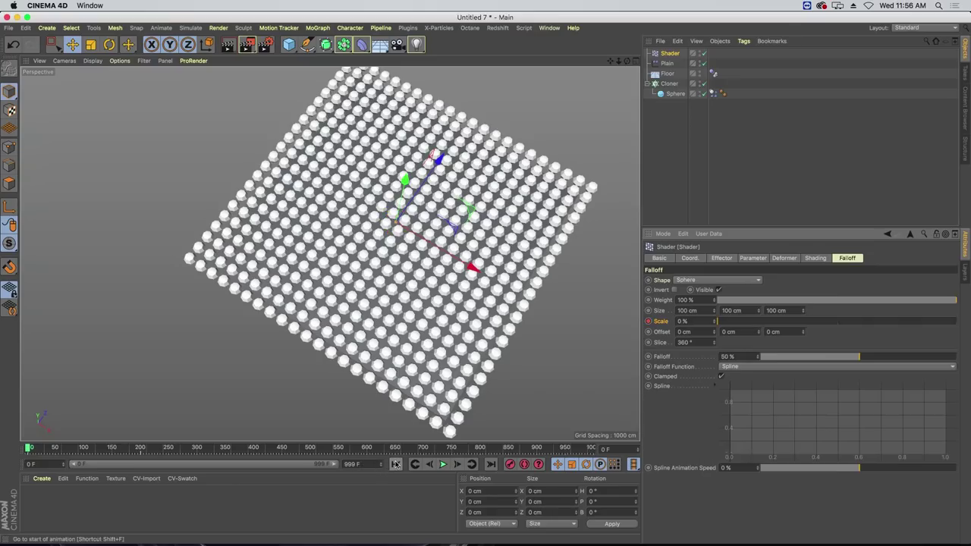
{"action": "left_click", "coordinate": [444, 464]}
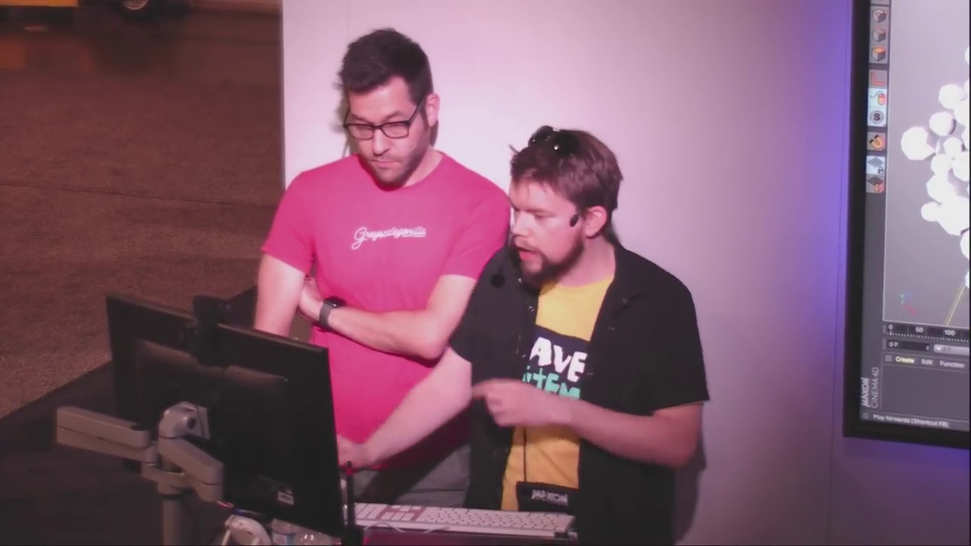
{"action": "key", "text": "shift+f"}
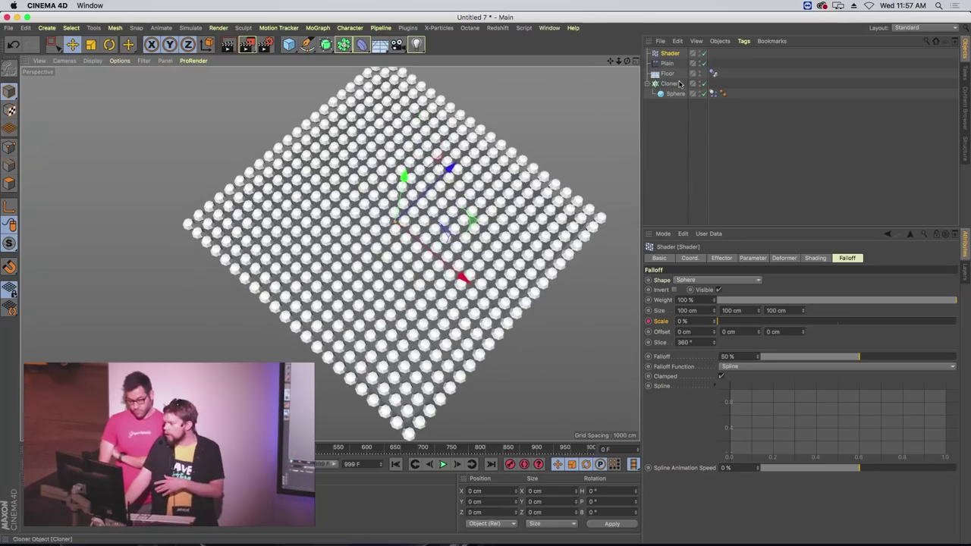
Add a second Shader effector to the Cloner and disable its Scale transform, keeping Color Mode on
{"action": "left_click", "coordinate": [679, 84]}
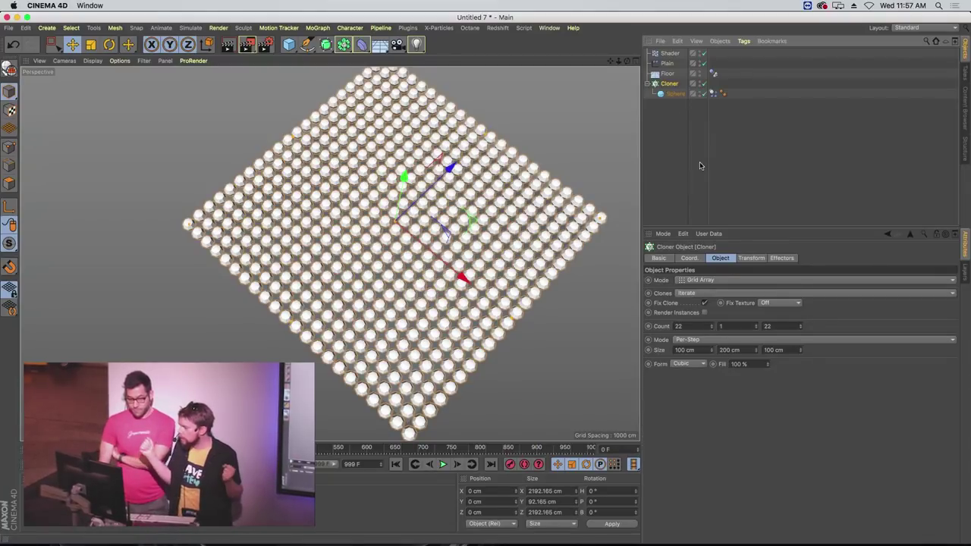
{"action": "left_click", "coordinate": [318, 27]}
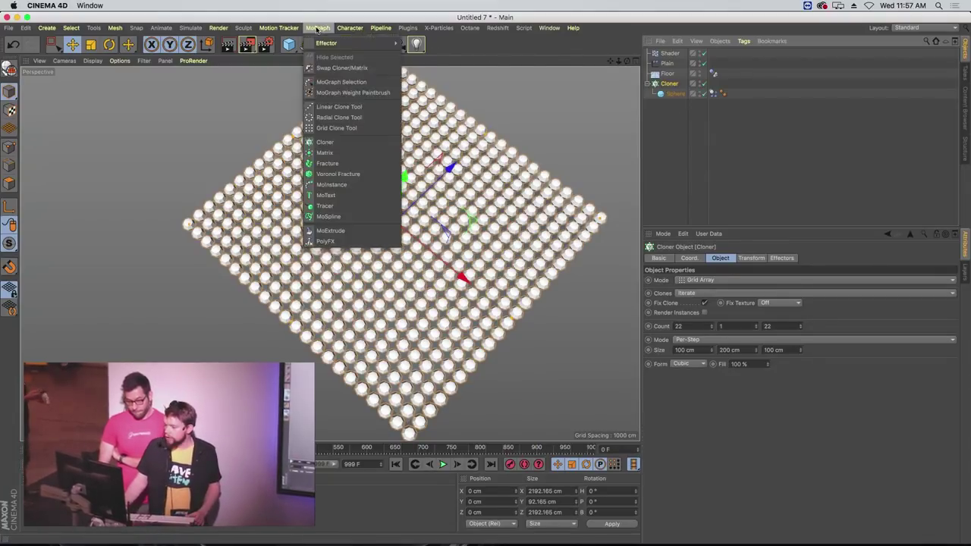
{"action": "mouse_move", "coordinate": [364, 43]}
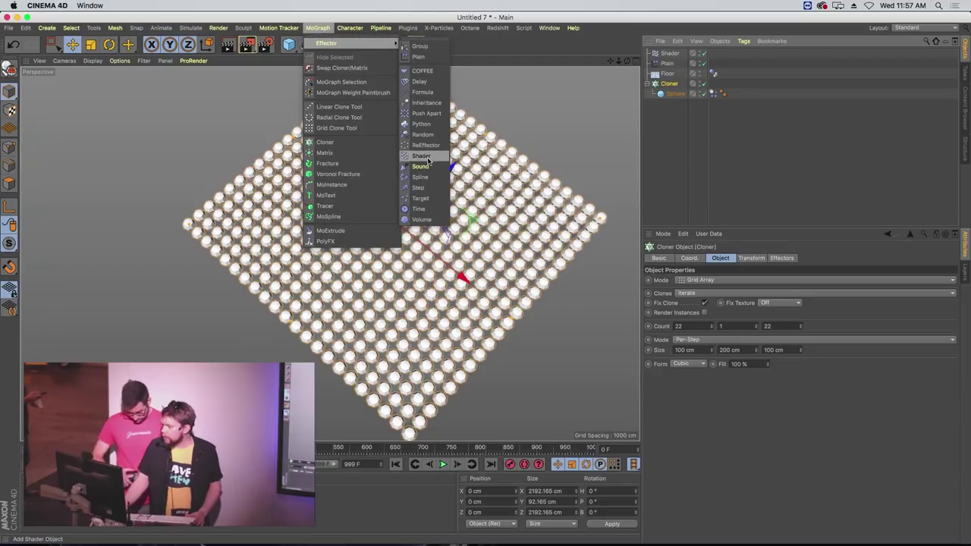
{"action": "left_click", "coordinate": [429, 157]}
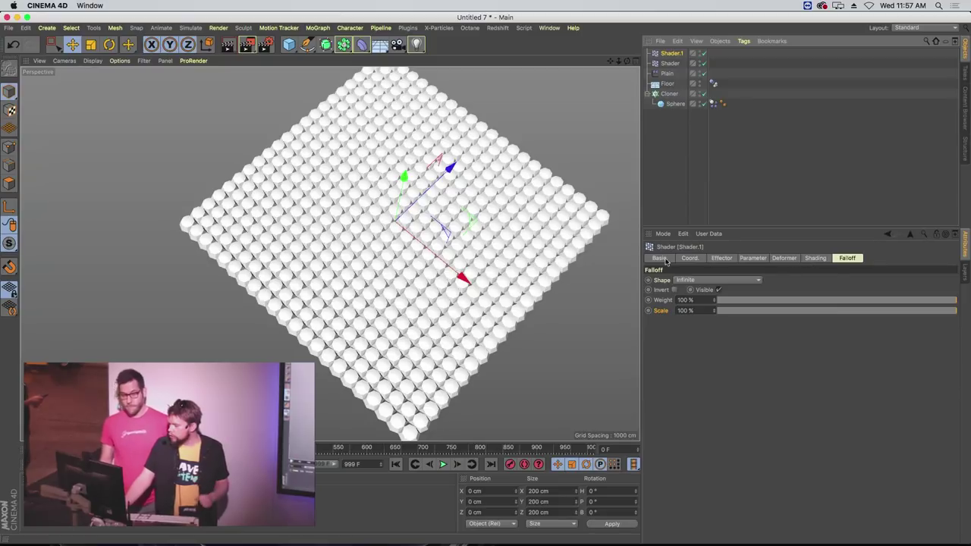
{"action": "left_click", "coordinate": [753, 259]}
{"action": "left_click", "coordinate": [752, 299]}
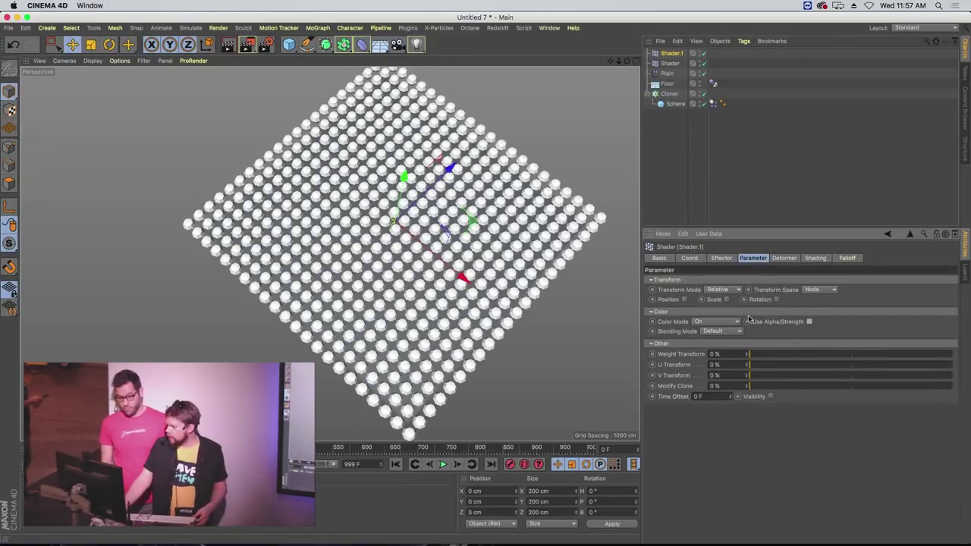
{"action": "left_click", "coordinate": [715, 325]}
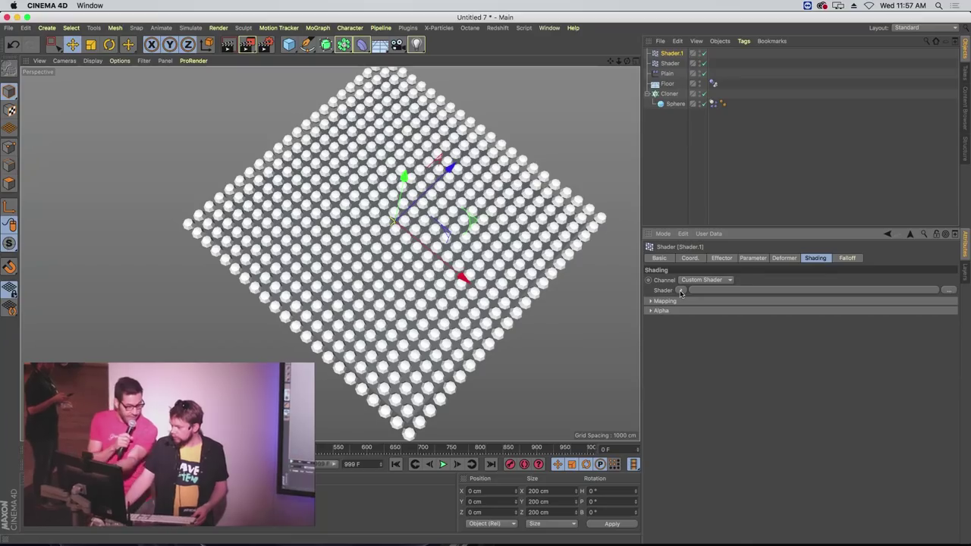
Load a Gradient shader into the new Shader effector's Custom Shader channel and open the gradient's settings
{"action": "left_click", "coordinate": [680, 290]}
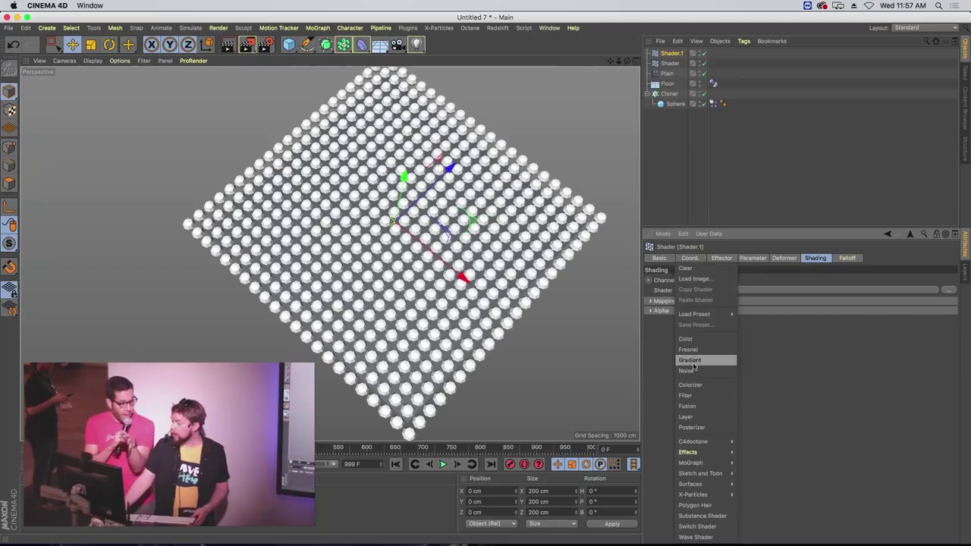
{"action": "left_click", "coordinate": [704, 359]}
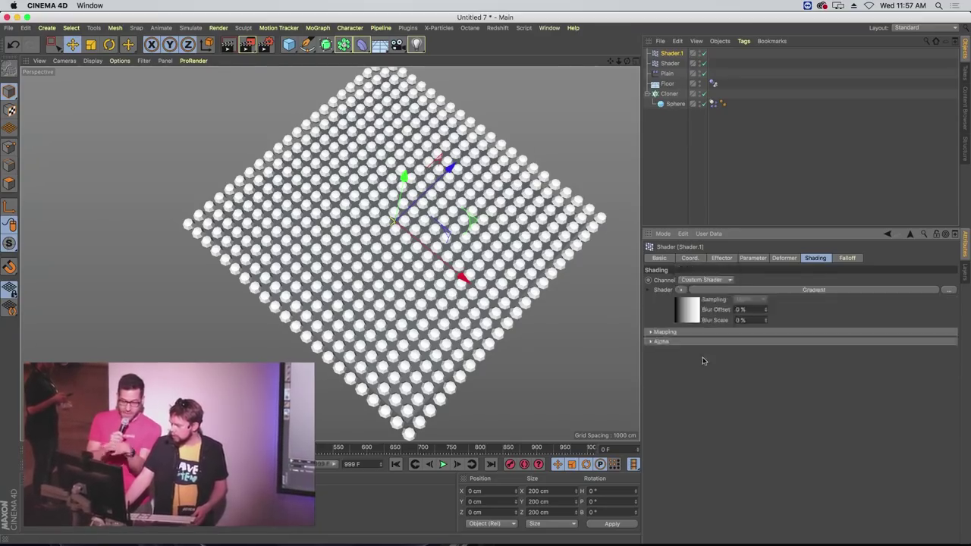
{"action": "left_click", "coordinate": [687, 310]}
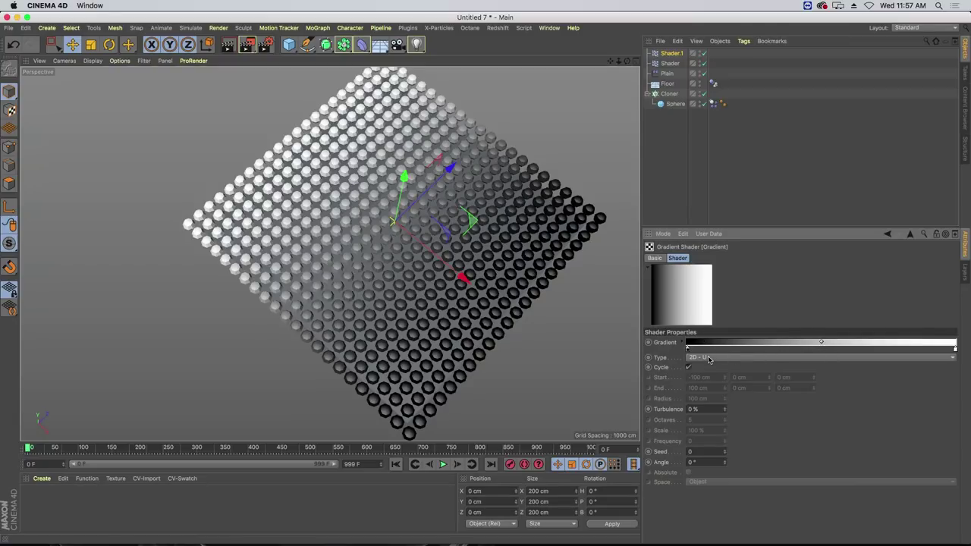
Rename the second Shader effector to Shader.Color
{"action": "double_click", "coordinate": [671, 53]}
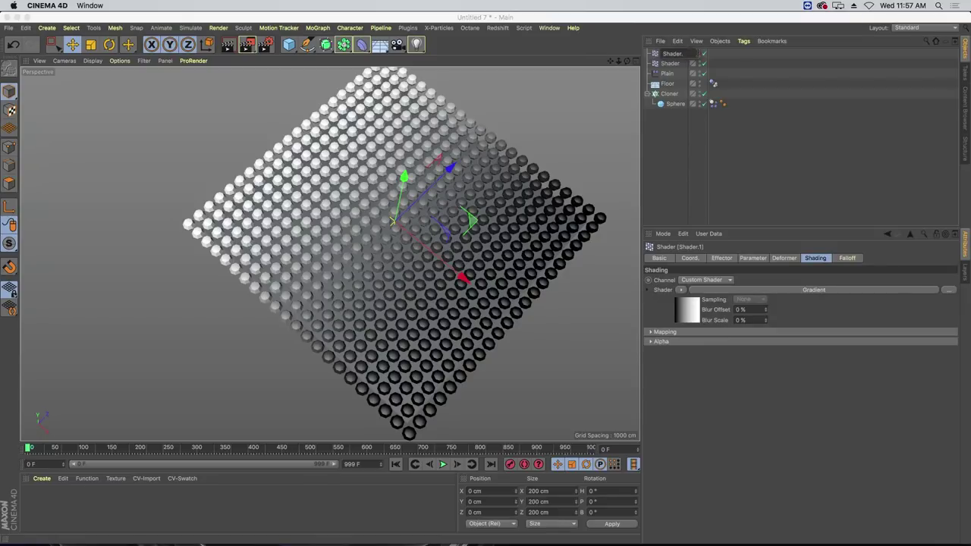
{"action": "type", "text": "Shader.Color"}
{"action": "key", "text": "Return"}
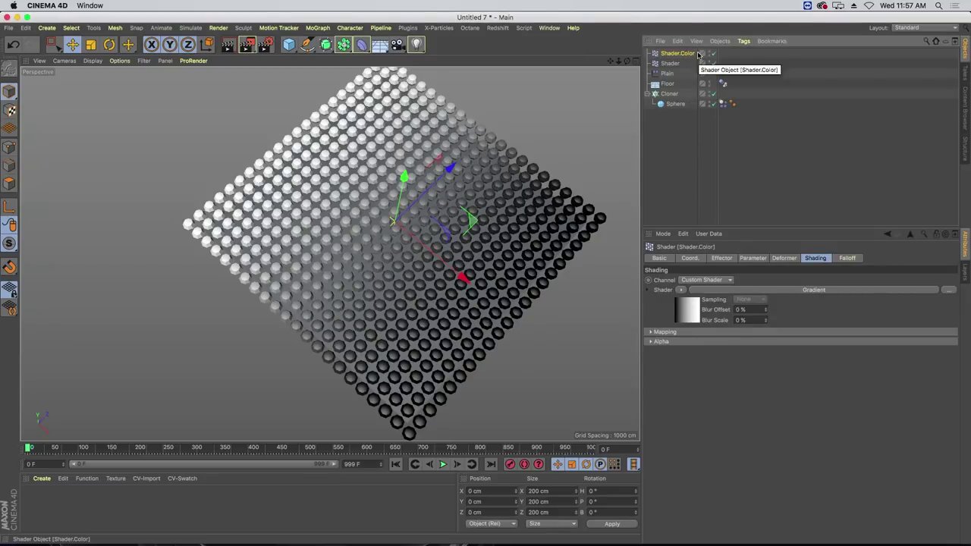
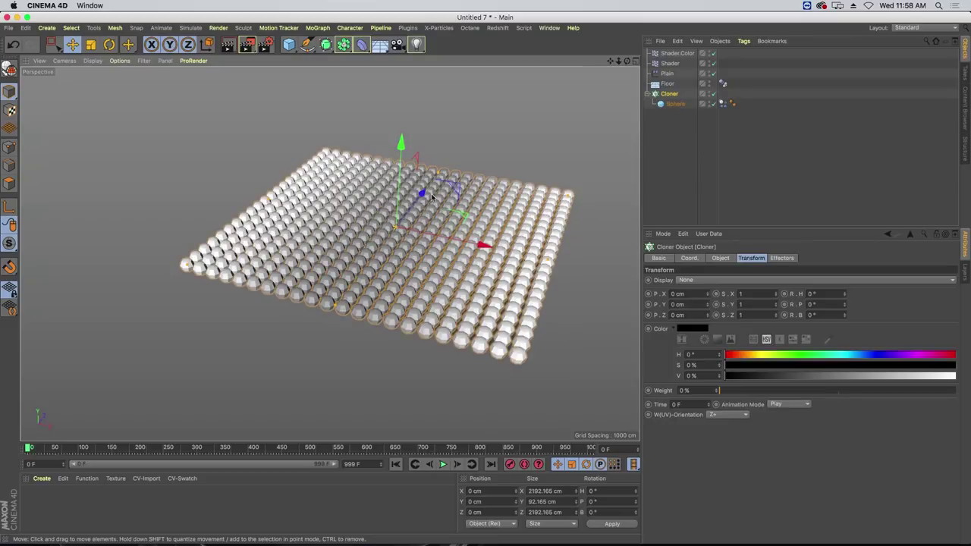
Examine the Cloner's effector order and the Shader.Color effector's color parameters and Gradient shader settings
{"action": "left_click_drag", "start_coordinate": [431, 196], "coordinate": [668, 157], "text": "alt"}
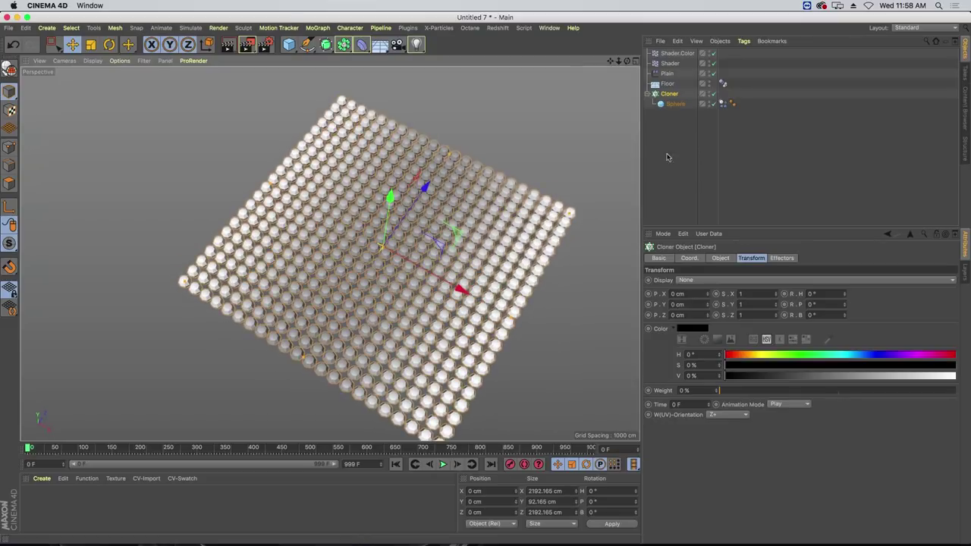
{"action": "left_click", "coordinate": [782, 259]}
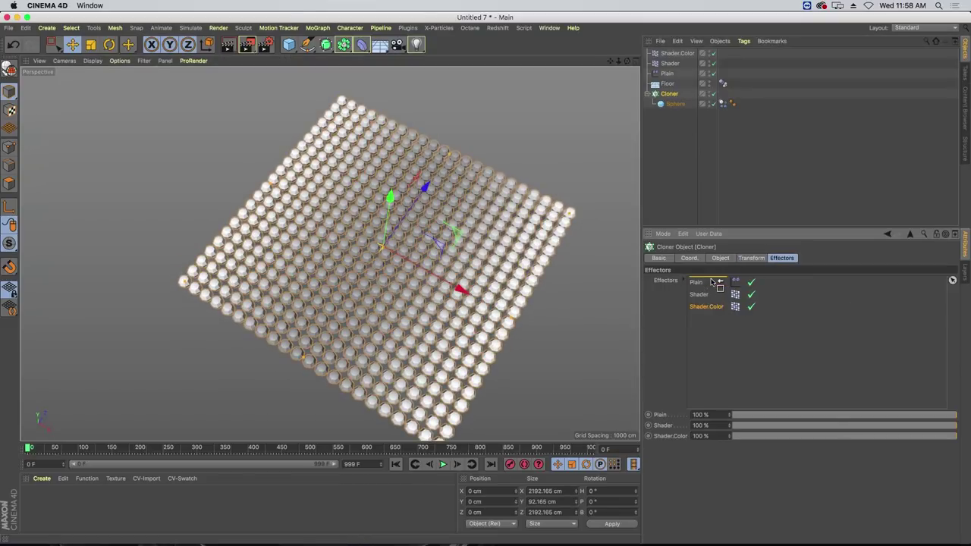
{"action": "left_click", "coordinate": [668, 63]}
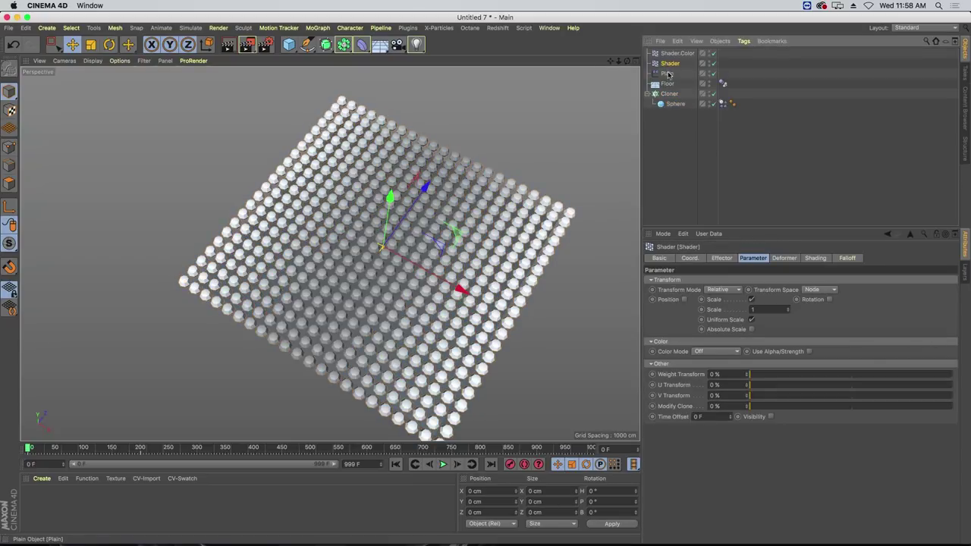
{"action": "left_click", "coordinate": [671, 53]}
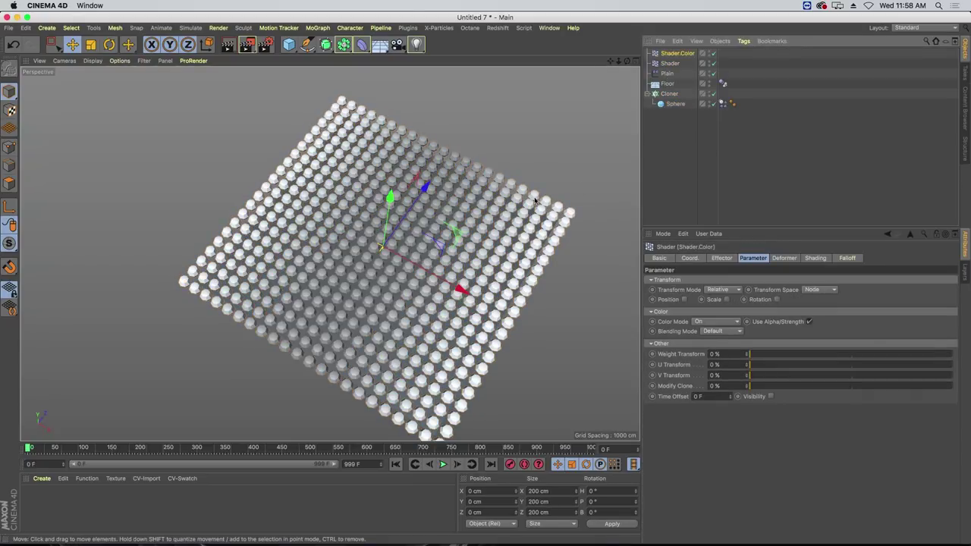
{"action": "left_click_drag", "start_coordinate": [425, 228], "coordinate": [546, 227], "text": "alt"}
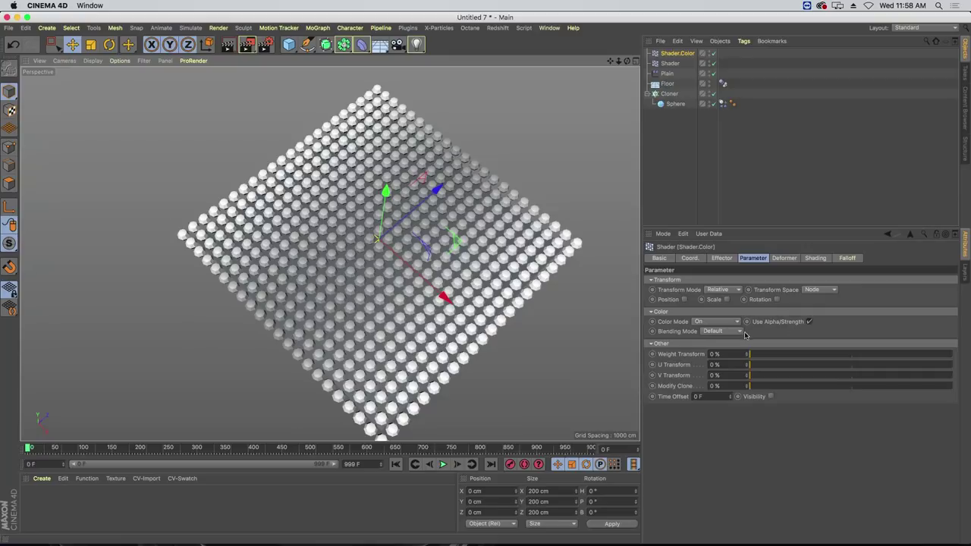
{"action": "left_click", "coordinate": [811, 258]}
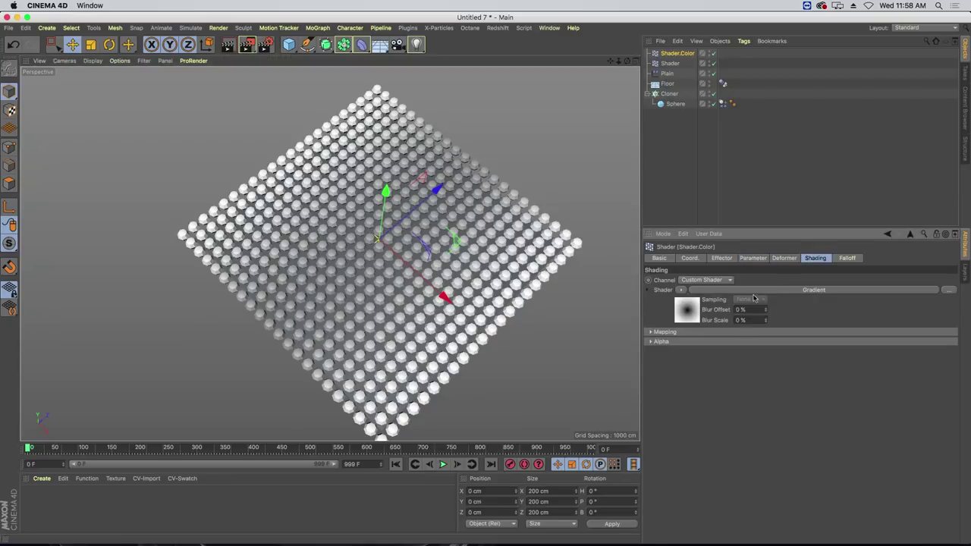
{"action": "left_click", "coordinate": [692, 309]}
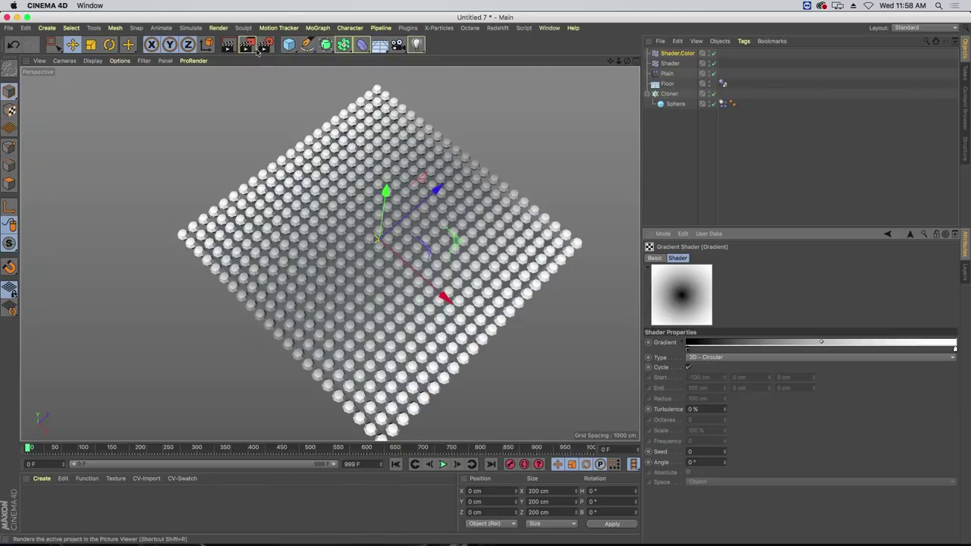
Create a new material with the Reflectance and Color channels disabled and only Luminance enabled
{"action": "double_click", "coordinate": [55, 496]}
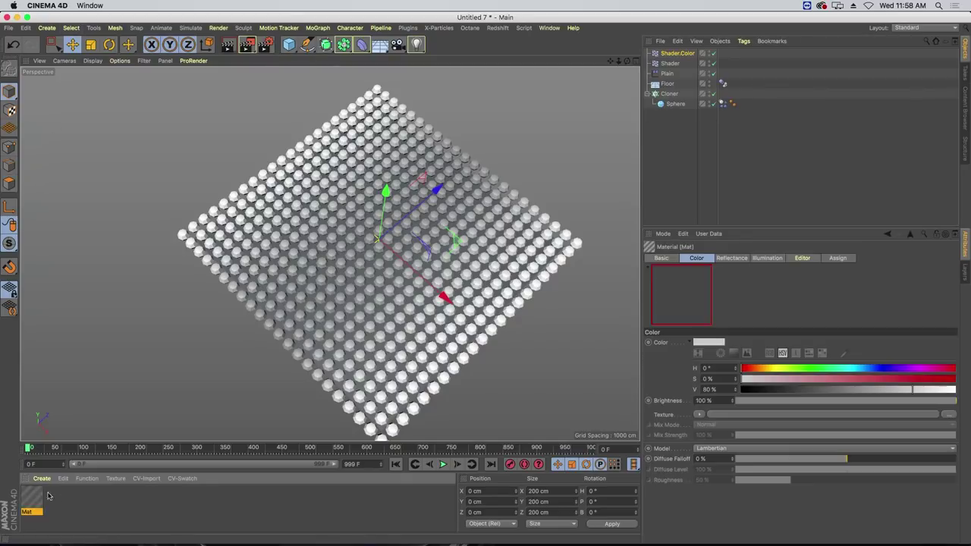
{"action": "double_click", "coordinate": [32, 498]}
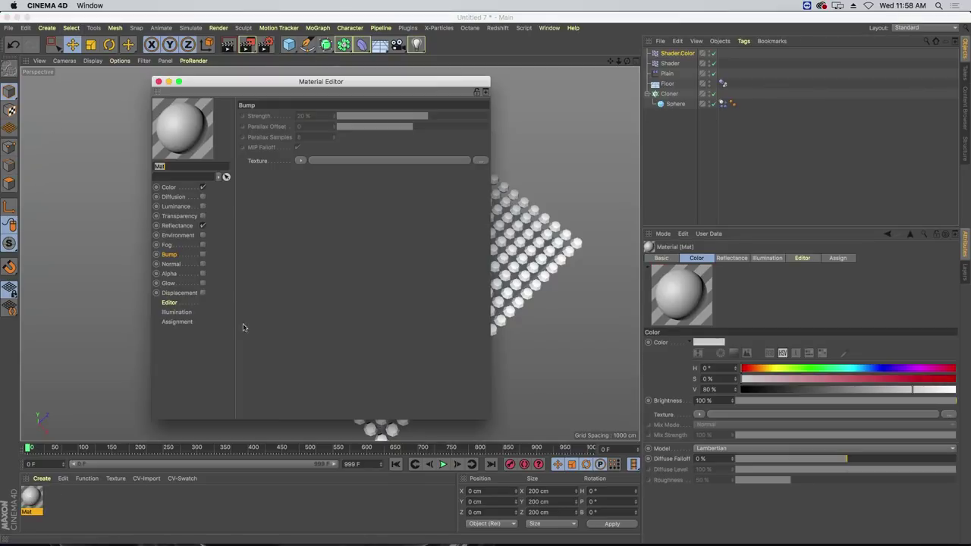
{"action": "left_click", "coordinate": [202, 226]}
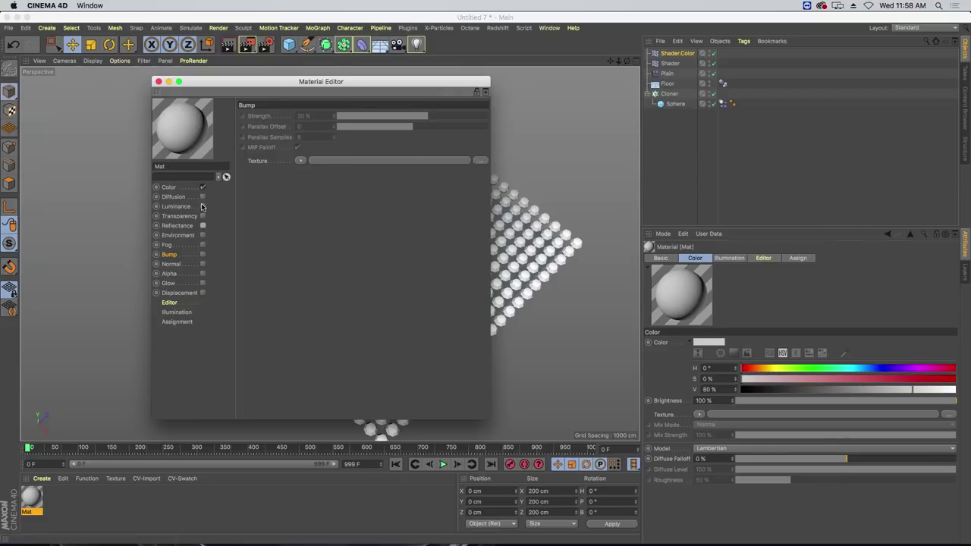
{"action": "left_click", "coordinate": [202, 206]}
{"action": "left_click", "coordinate": [203, 187]}
Load a Gradient into the material's Luminance texture and set its type to 2D - Circular
{"action": "left_click", "coordinate": [292, 187]}
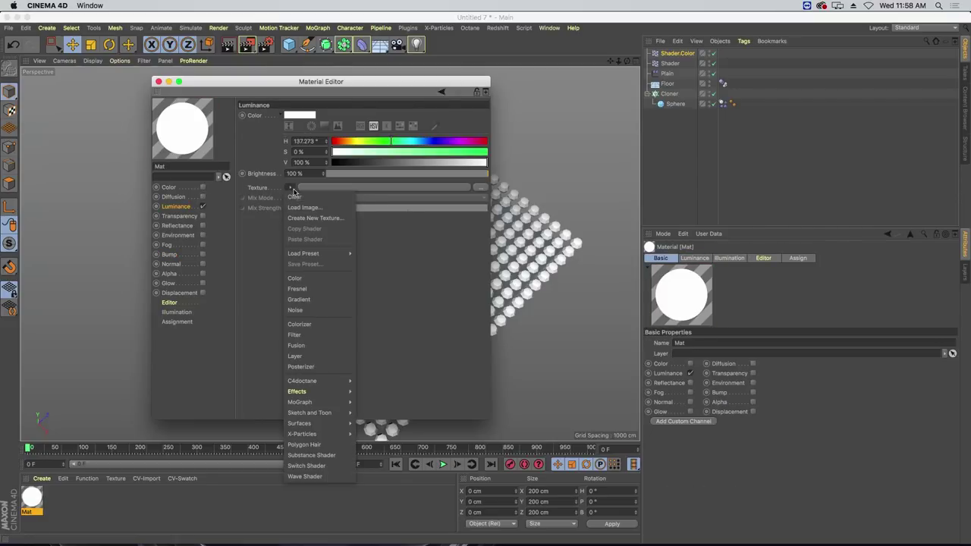
{"action": "left_click", "coordinate": [310, 301]}
{"action": "left_click", "coordinate": [299, 219]}
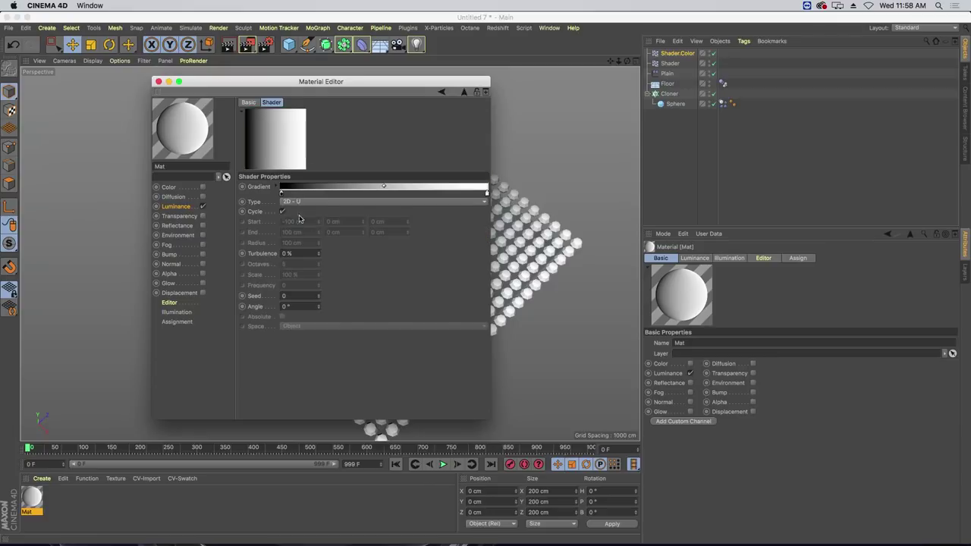
{"action": "left_click", "coordinate": [309, 202]}
{"action": "left_click", "coordinate": [311, 245]}
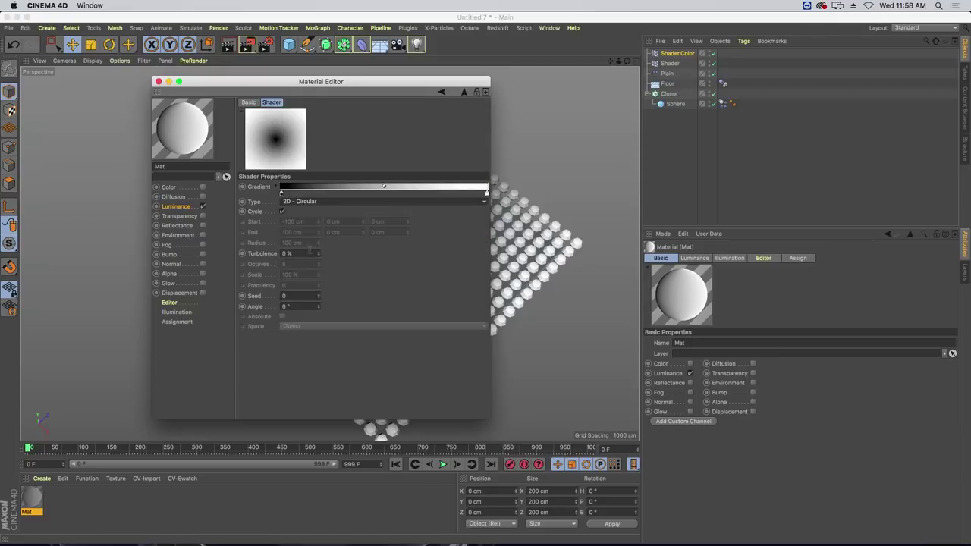
{"action": "left_click", "coordinate": [159, 82]}
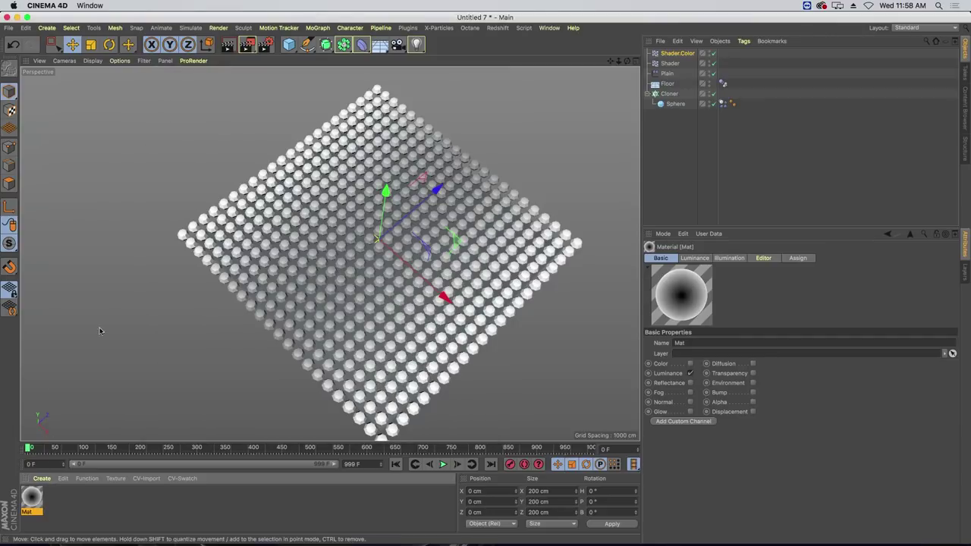
Apply the circular gradient material to the Floor and switch to Texture mode
{"action": "left_click_drag", "start_coordinate": [44, 504], "coordinate": [667, 84]}
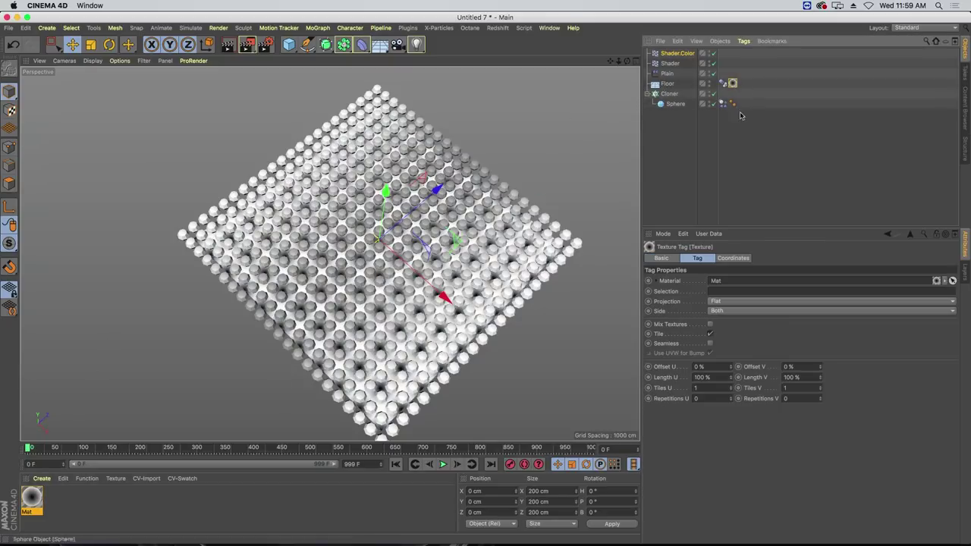
{"action": "left_click", "coordinate": [10, 110]}
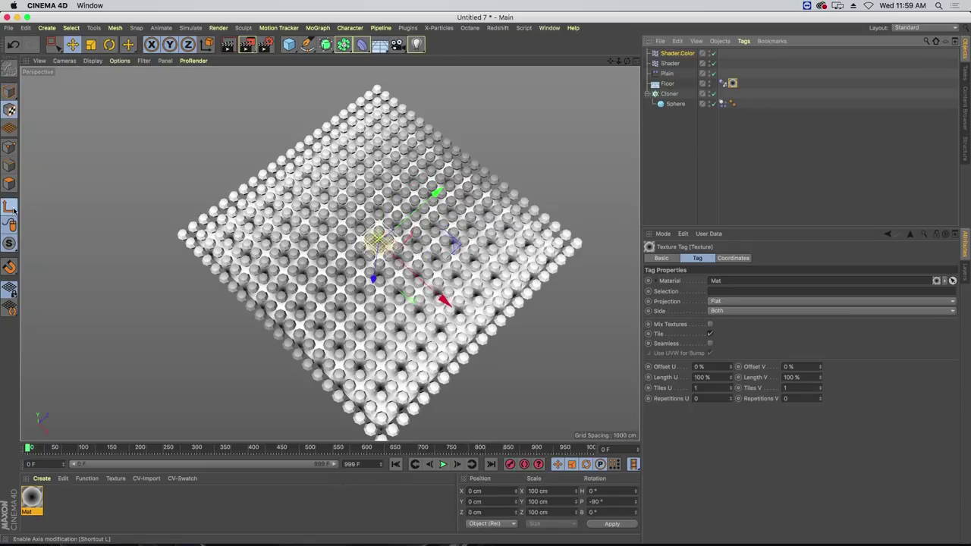
Scale the Floor's flat texture projection to about 1073 cm and set the Shader.Color effector's shading channel to Luminance
{"action": "key", "text": "t"}
{"action": "left_click_drag", "start_coordinate": [304, 265], "coordinate": [229, 281]}
{"action": "left_click", "coordinate": [687, 56]}
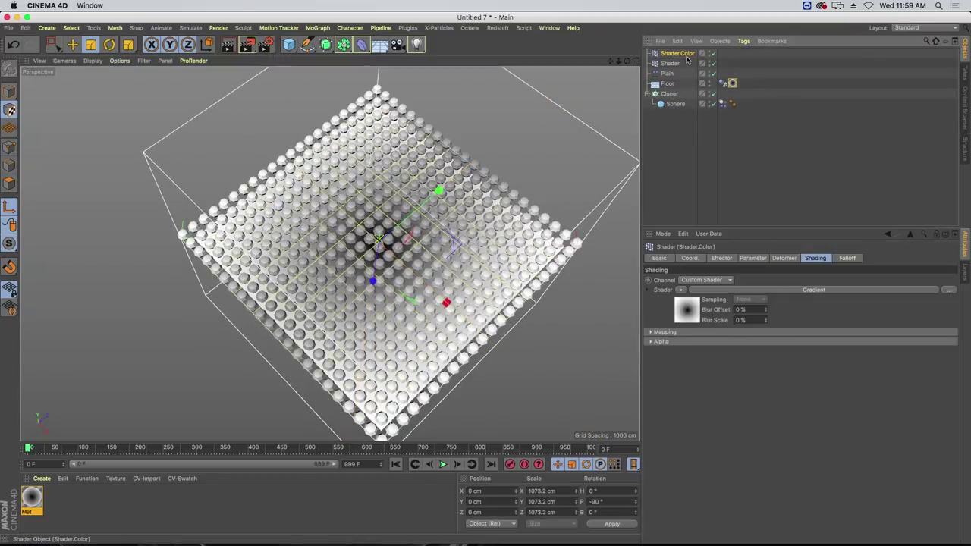
{"action": "left_click", "coordinate": [716, 281]}
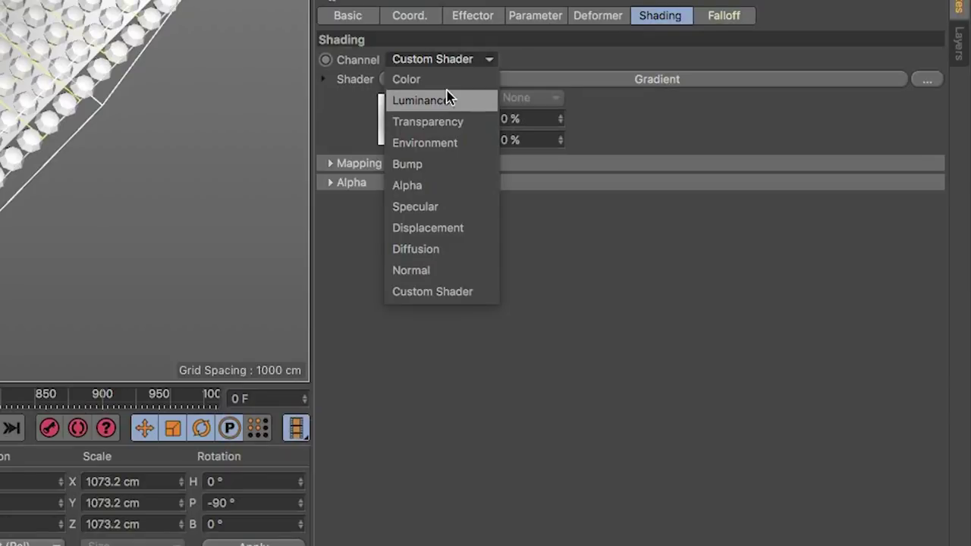
{"action": "left_click", "coordinate": [448, 101]}
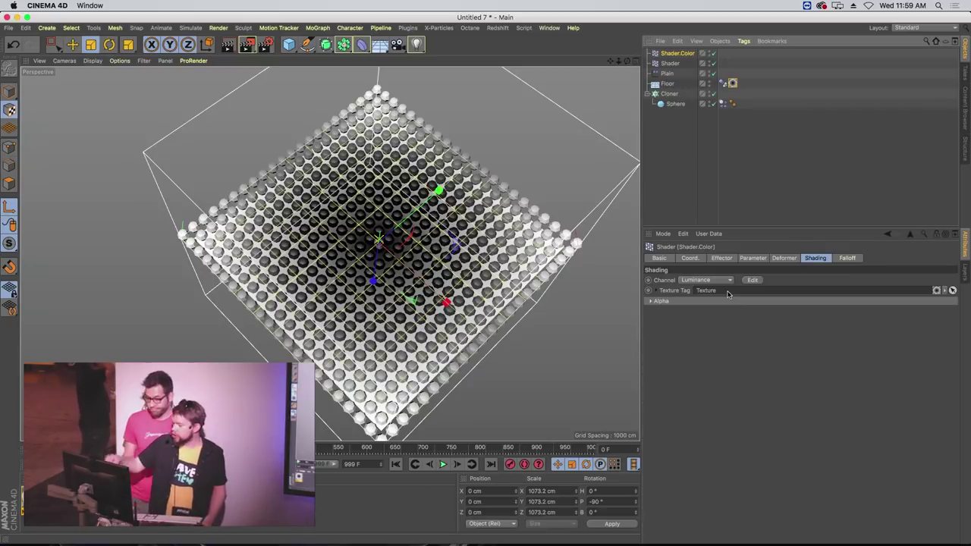
Hide the Floor object, then create a new material and apply it to the Cloner
{"action": "left_click", "coordinate": [708, 86]}
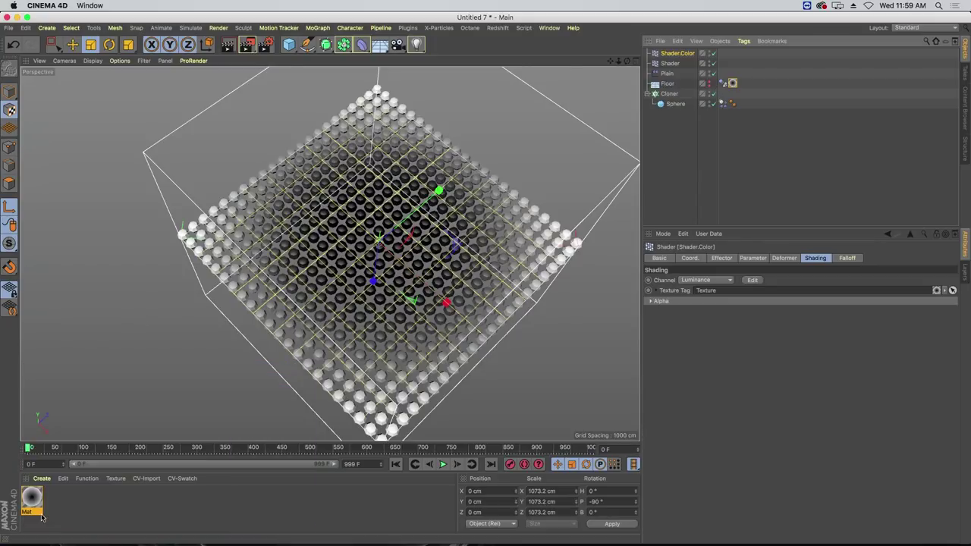
{"action": "double_click", "coordinate": [35, 508]}
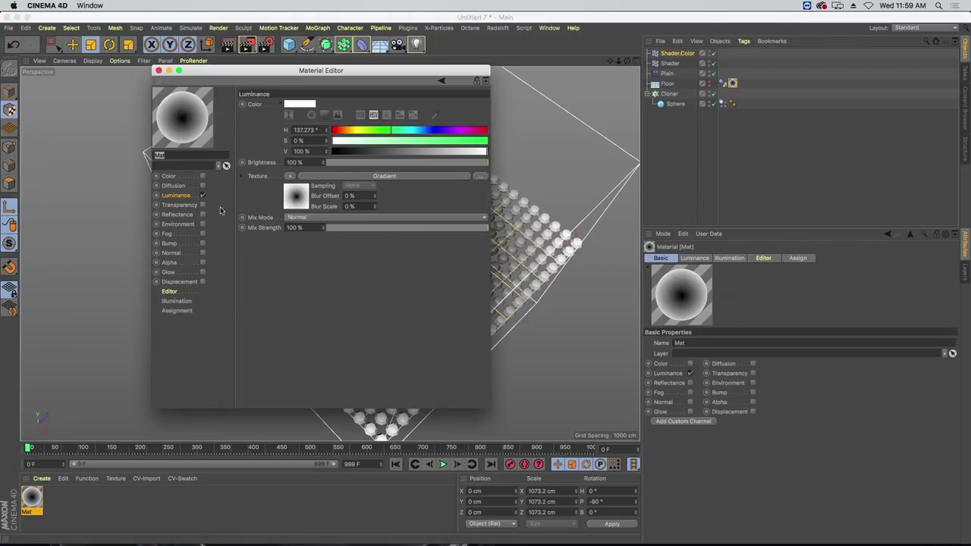
{"action": "left_click", "coordinate": [158, 71]}
{"action": "double_click", "coordinate": [65, 507]}
{"action": "left_click_drag", "start_coordinate": [31, 499], "coordinate": [671, 94]}
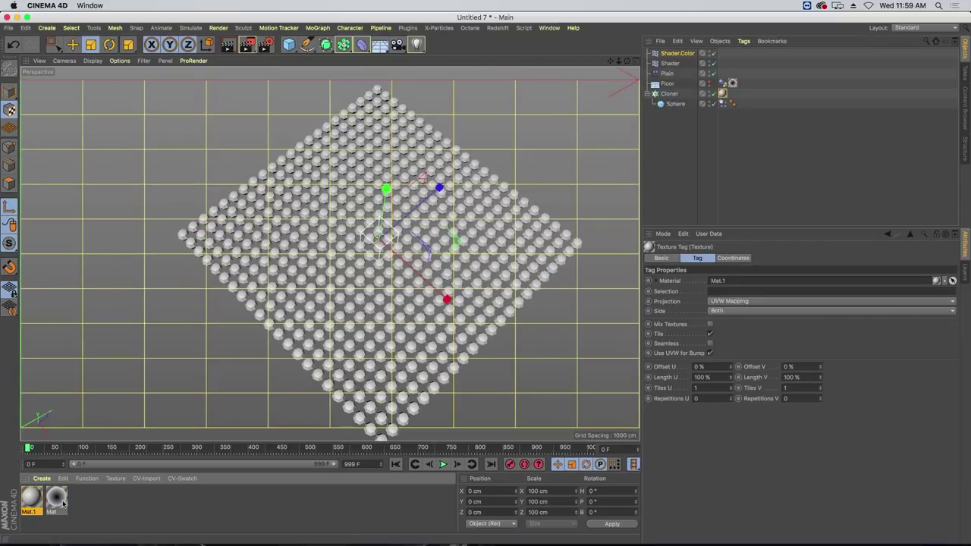
Load the MoGraph Color Shader as the color channel texture of the Cloner's material, Mat.1
{"action": "double_click", "coordinate": [38, 500]}
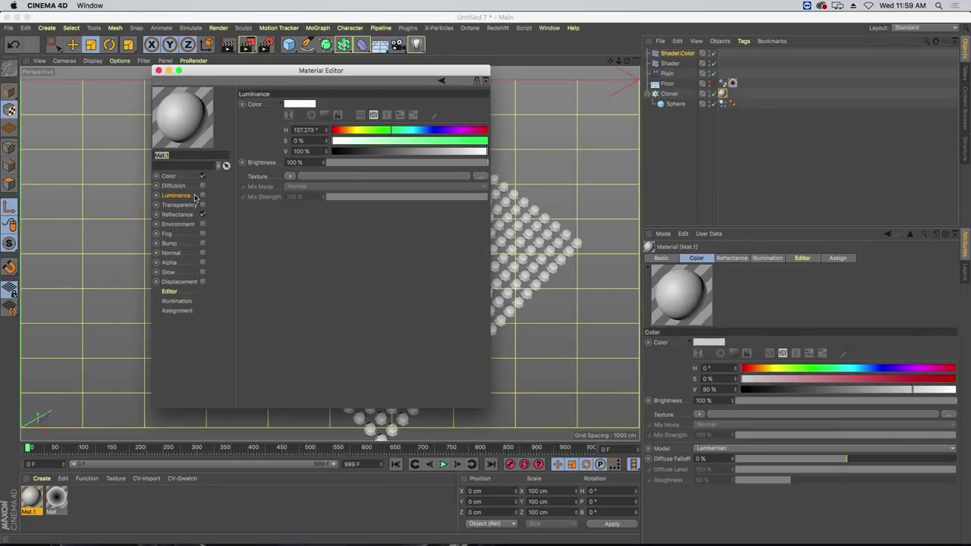
{"action": "left_click", "coordinate": [195, 177]}
{"action": "left_click", "coordinate": [292, 178]}
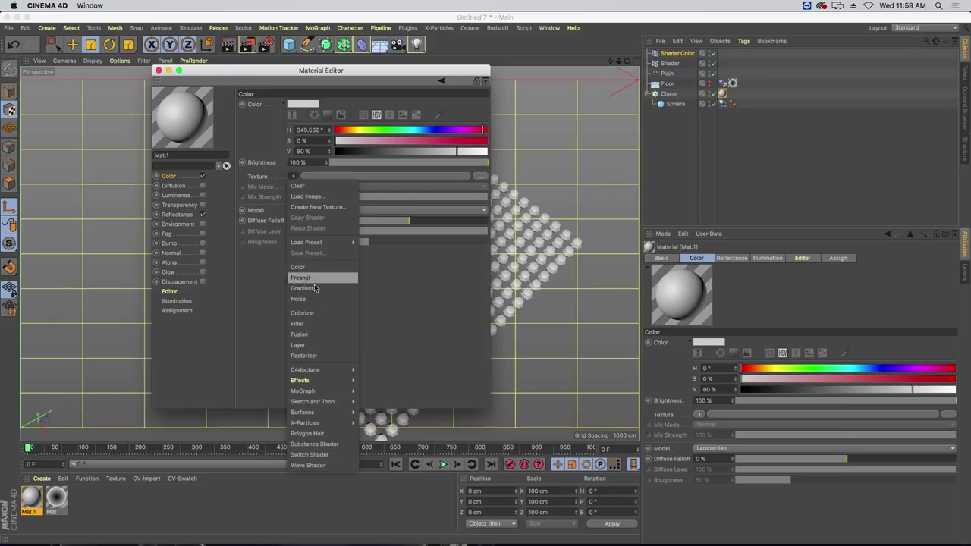
{"action": "mouse_move", "coordinate": [324, 381]}
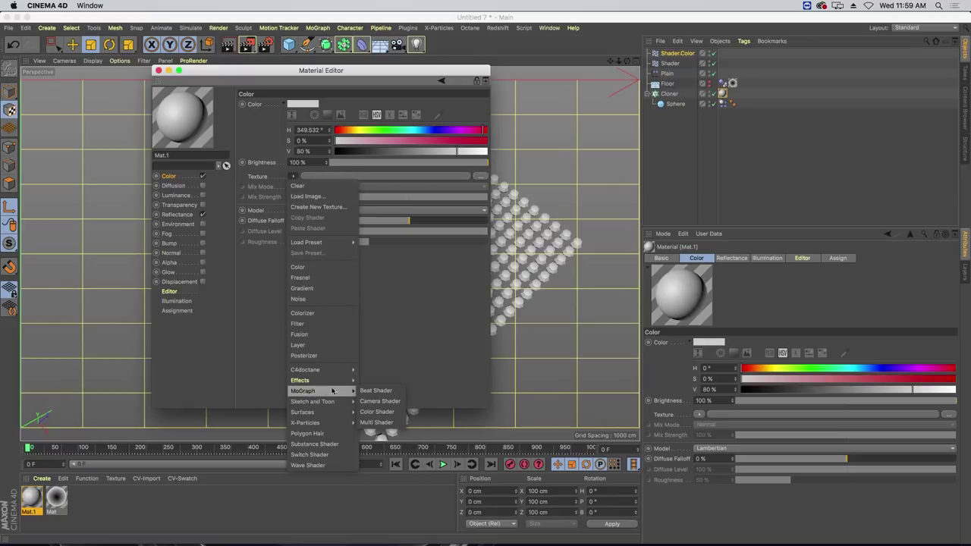
{"action": "left_click", "coordinate": [390, 411]}
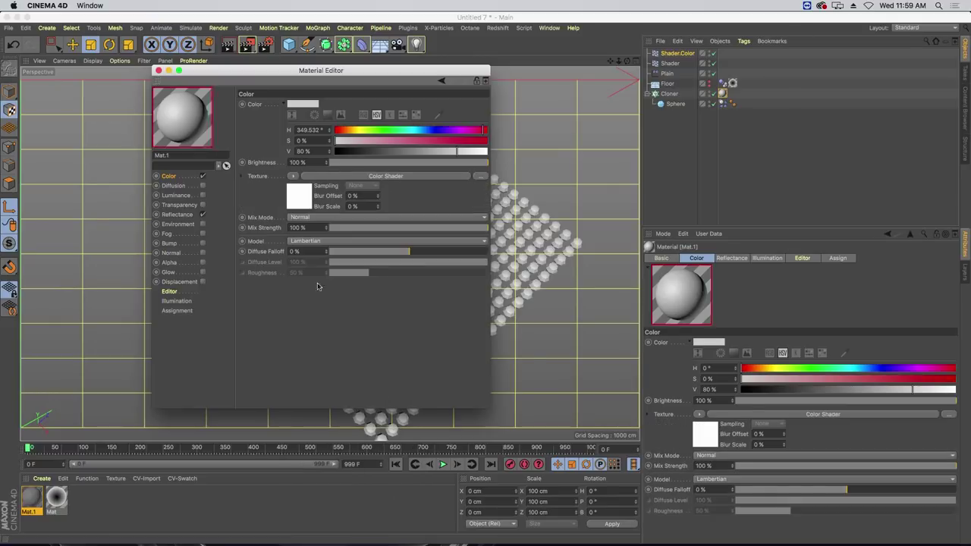
{"action": "left_click", "coordinate": [305, 197]}
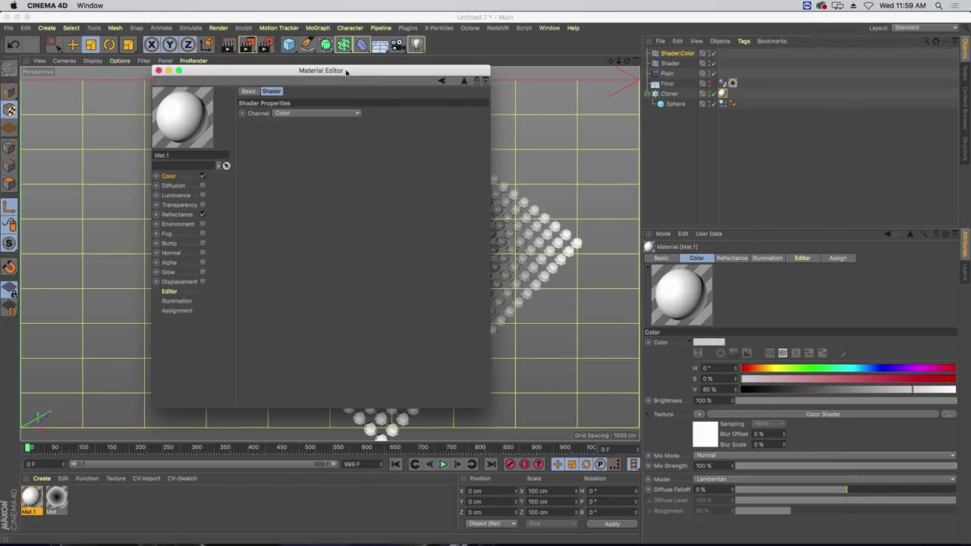
{"action": "left_click_drag", "start_coordinate": [346, 72], "coordinate": [708, 175]}
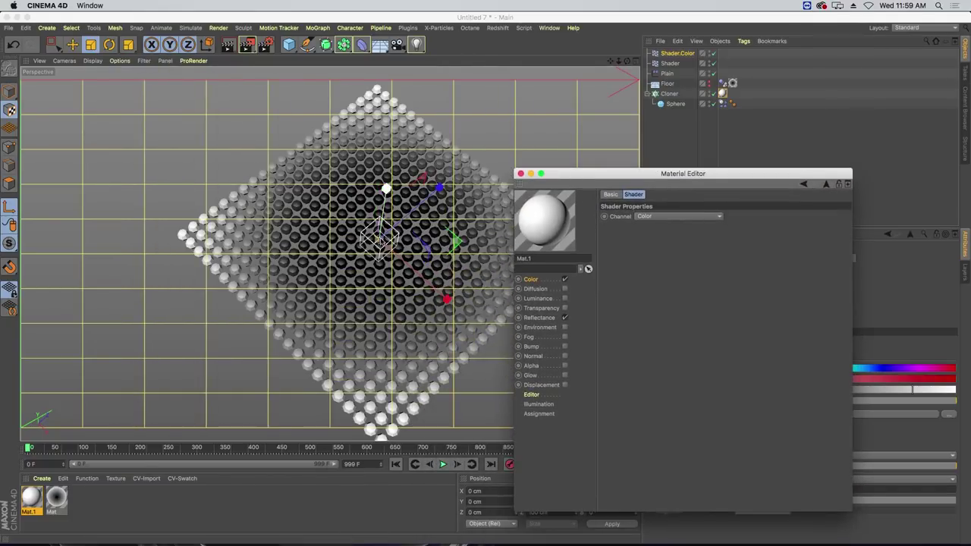
Wrap the Color Shader in Mat.1's color channel with a Colorizer
{"action": "left_click", "coordinate": [541, 280]}
{"action": "left_click", "coordinate": [650, 281]}
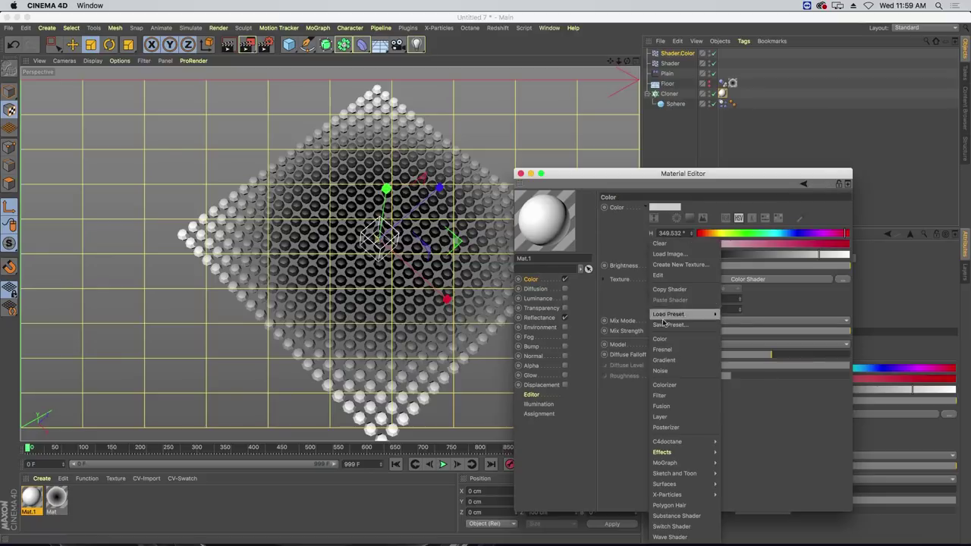
{"action": "left_click", "coordinate": [665, 385]}
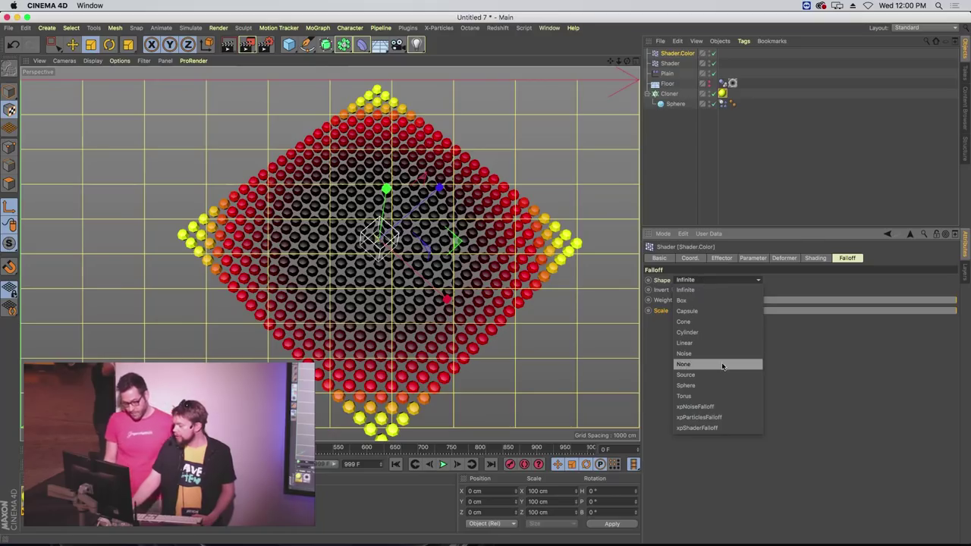
Set the Shader.Color falloff shape to Sphere and paste the copied animation track onto its falloff Scale
{"action": "left_click", "coordinate": [720, 388]}
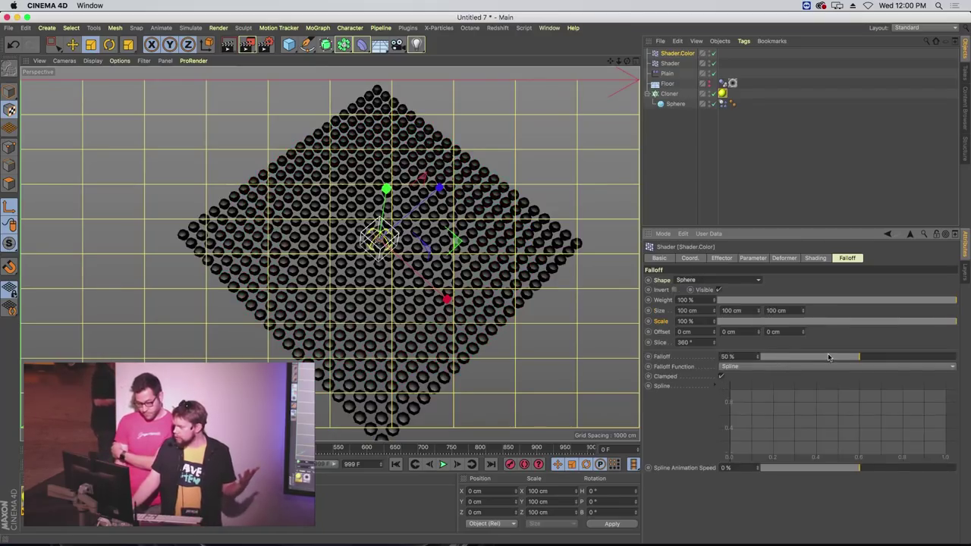
{"action": "right_click", "coordinate": [664, 324]}
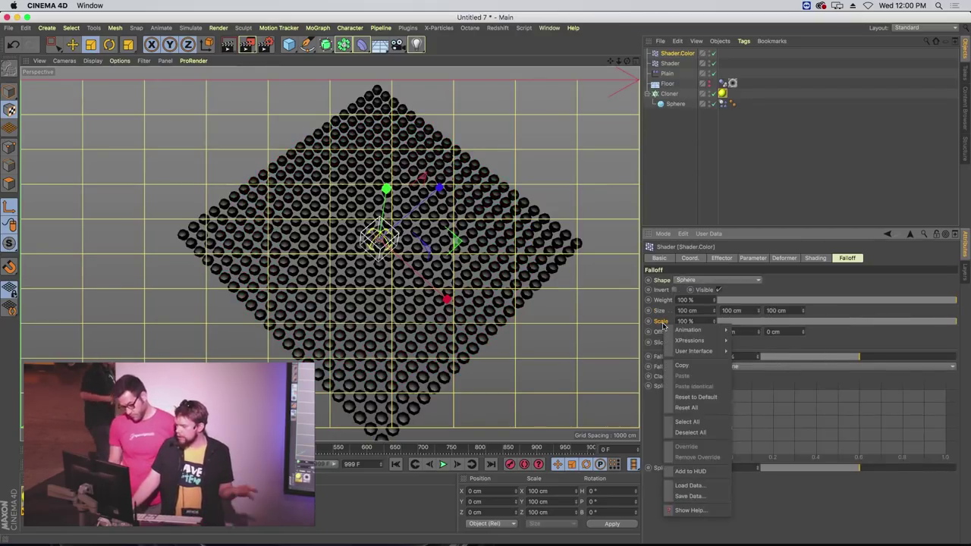
{"action": "mouse_move", "coordinate": [690, 330]}
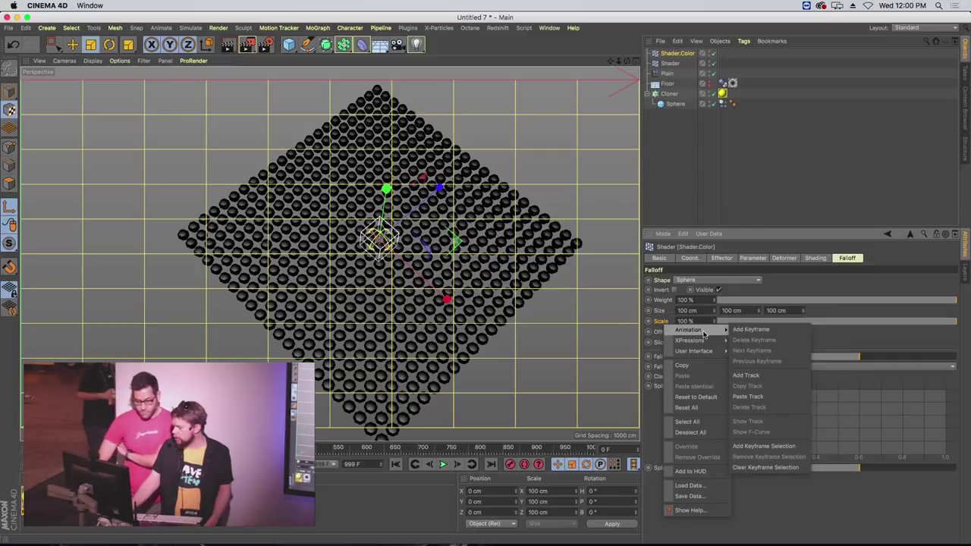
{"action": "left_click", "coordinate": [759, 397]}
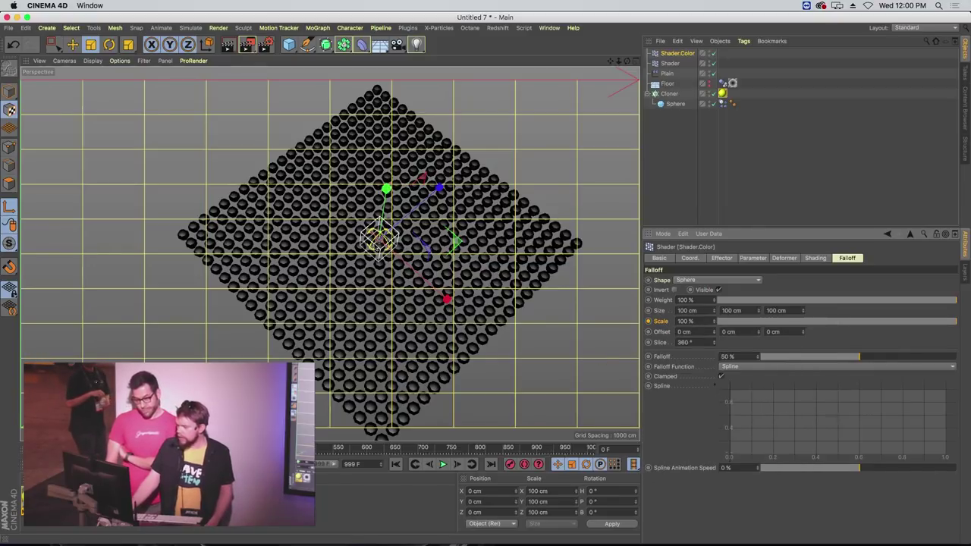
Play the growing sphere animation from the first frame, pause to inspect the clones, and return to frame 0
{"action": "left_click", "coordinate": [394, 463]}
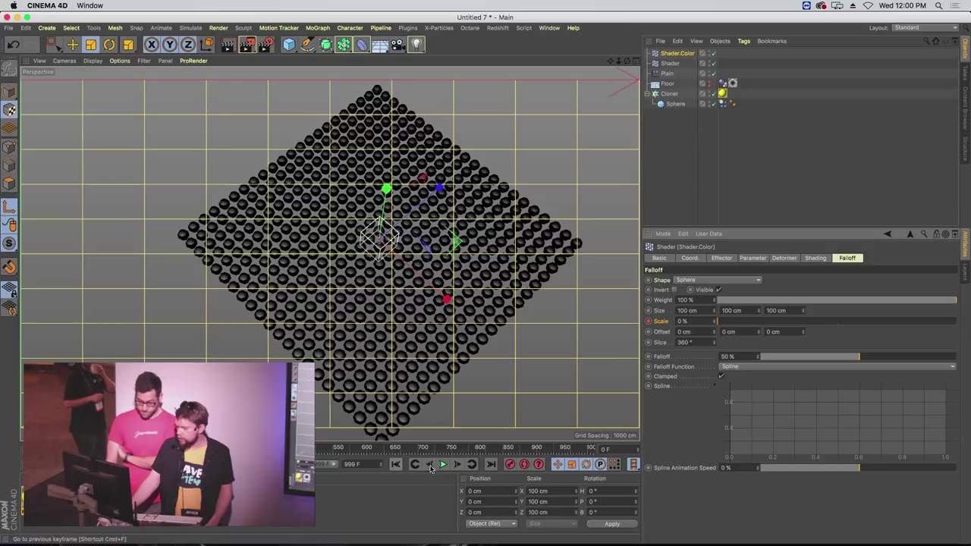
{"action": "left_click", "coordinate": [443, 465]}
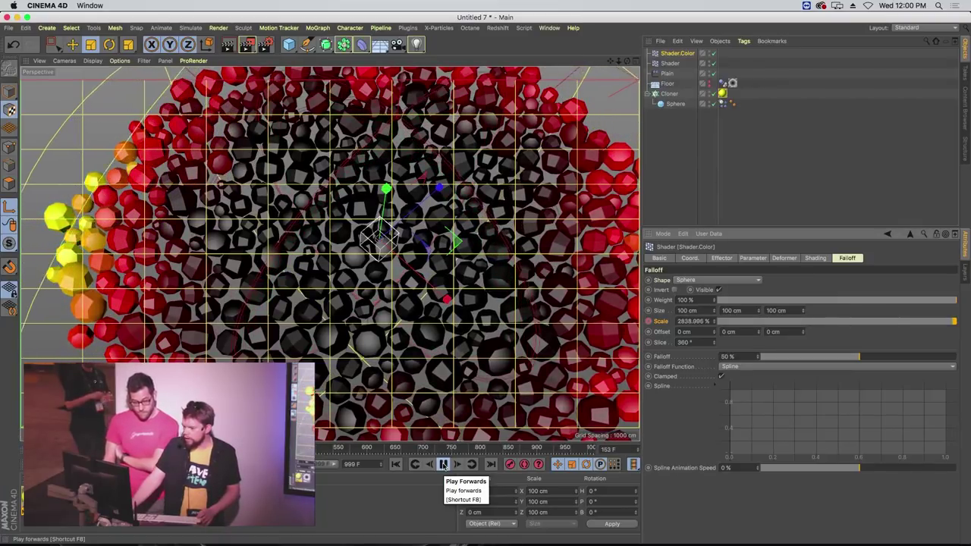
{"action": "left_click", "coordinate": [443, 465]}
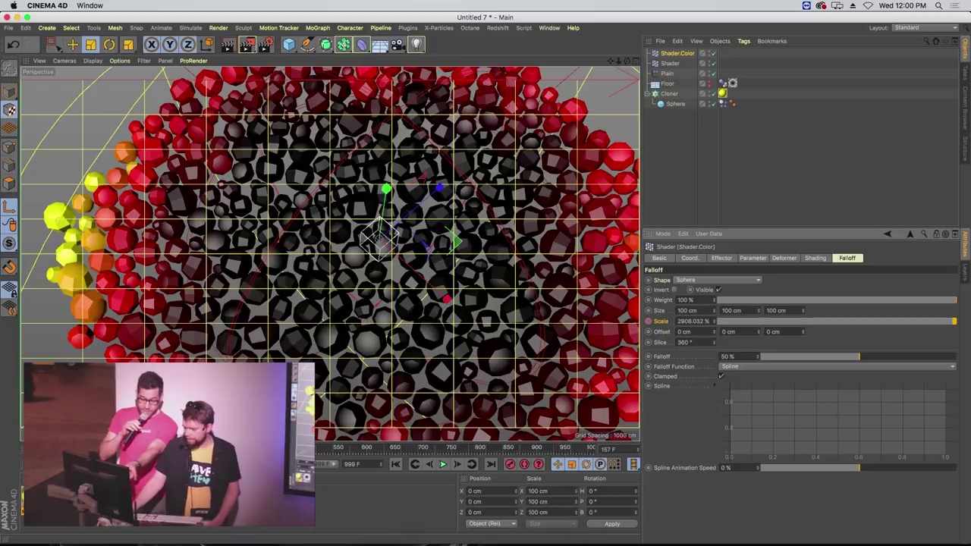
{"action": "left_click", "coordinate": [723, 93]}
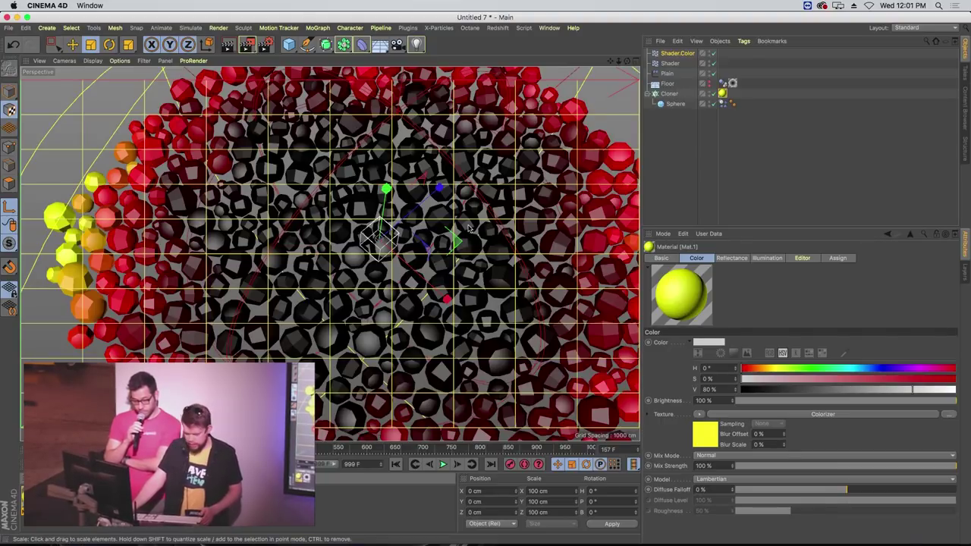
{"action": "scroll", "coordinate": [469, 229], "scroll_direction": "down", "scroll_amount": 8}
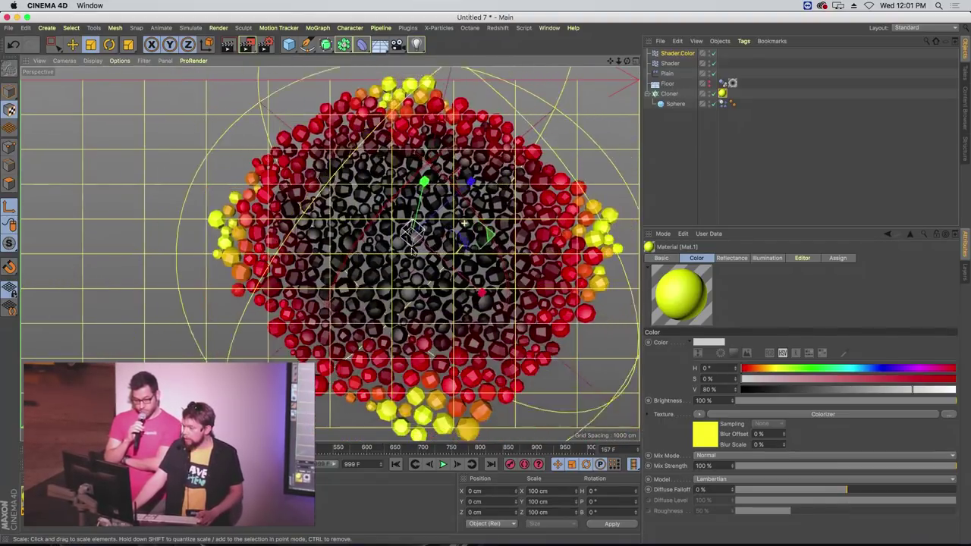
{"action": "left_click", "coordinate": [396, 465]}
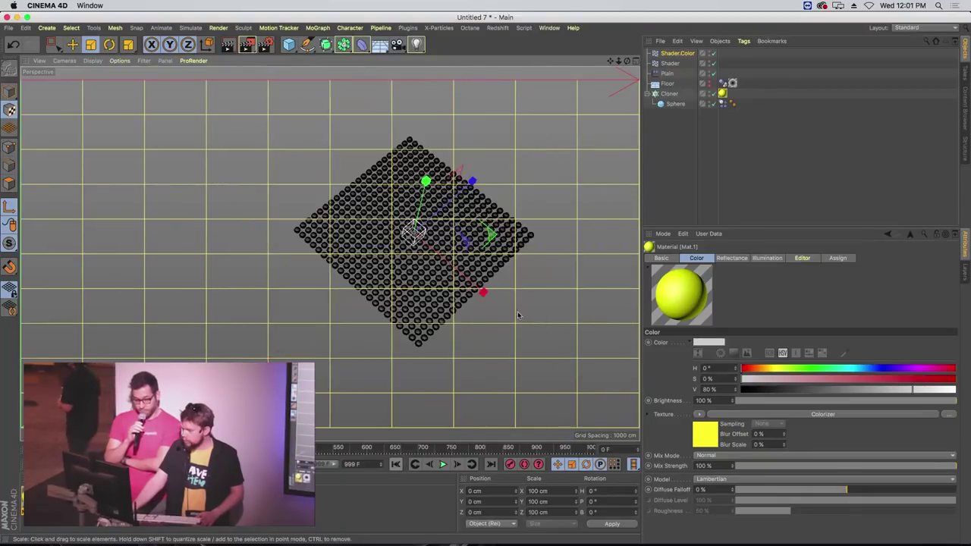
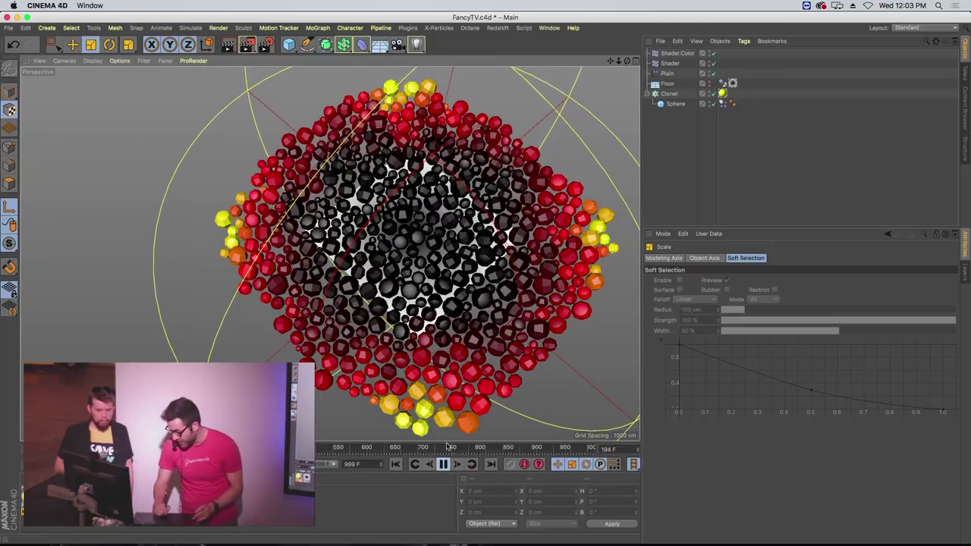
Replay the clone animation from the beginning and stop it at frame 44
{"action": "left_click", "coordinate": [433, 468]}
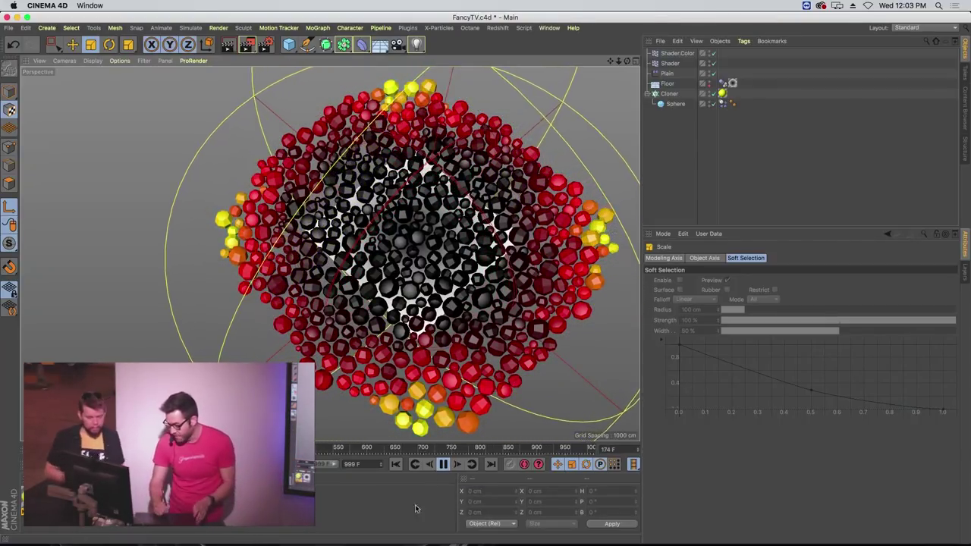
{"action": "left_click", "coordinate": [415, 465]}
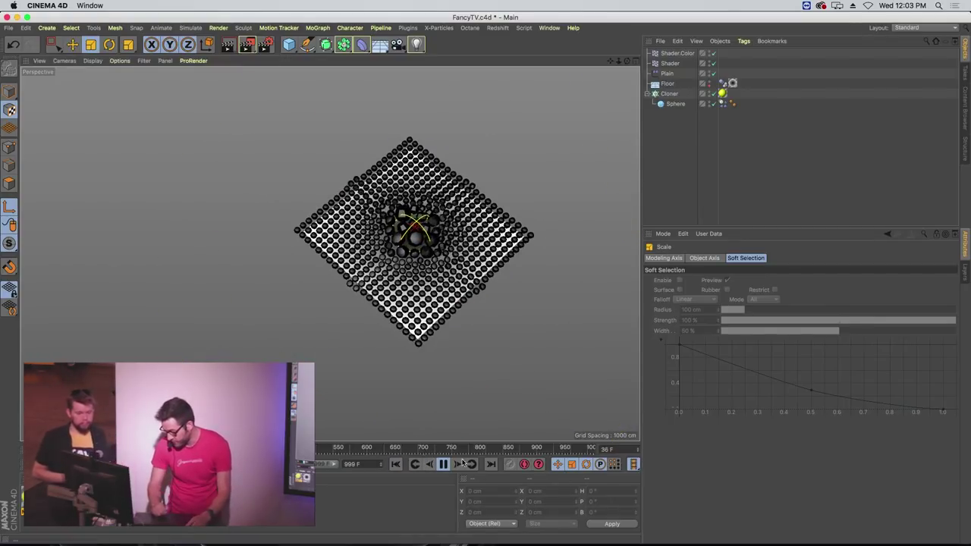
{"action": "key", "text": "F8"}
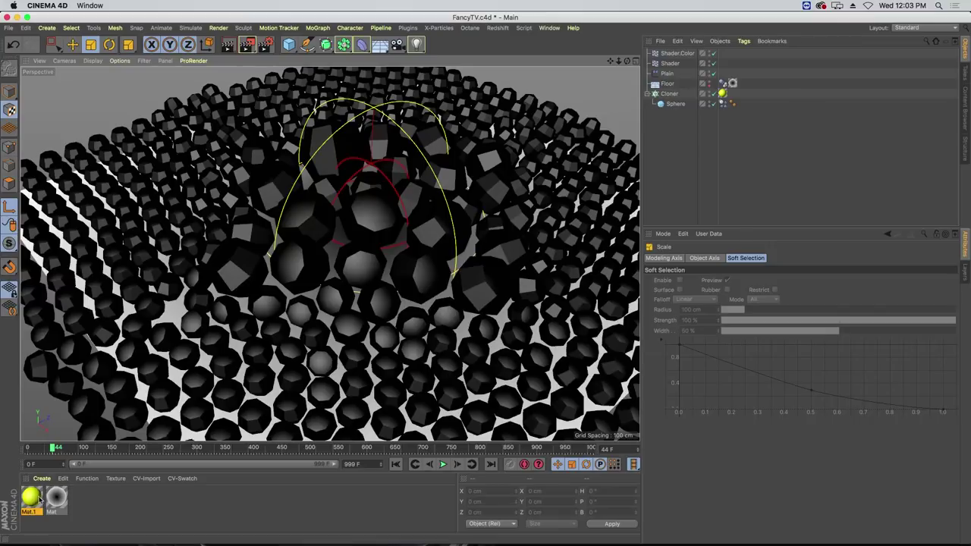
Load the Full Colors gradient preset into Mat.1's Colorizer and play the animation to preview the clone colors
{"action": "double_click", "coordinate": [40, 500]}
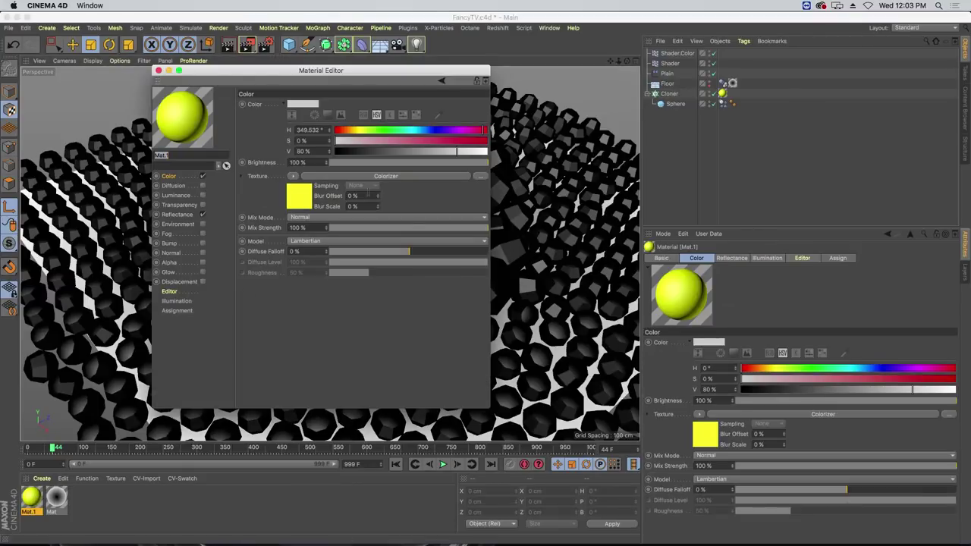
{"action": "left_click", "coordinate": [352, 177]}
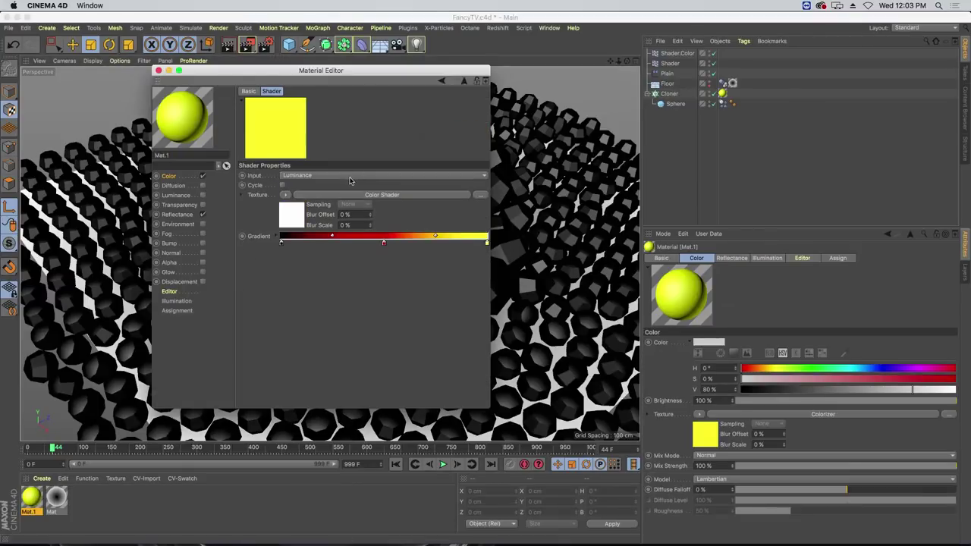
{"action": "right_click", "coordinate": [261, 239]}
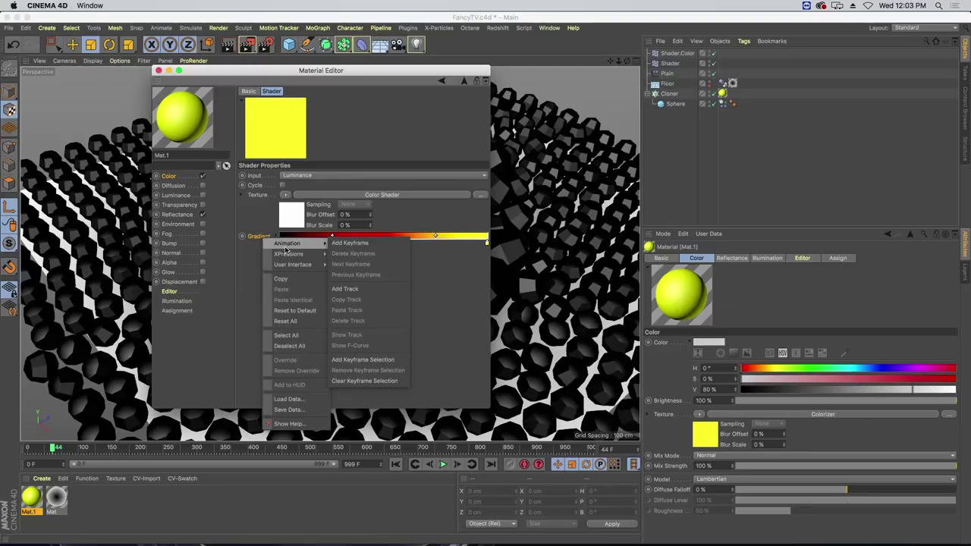
{"action": "left_click", "coordinate": [244, 247]}
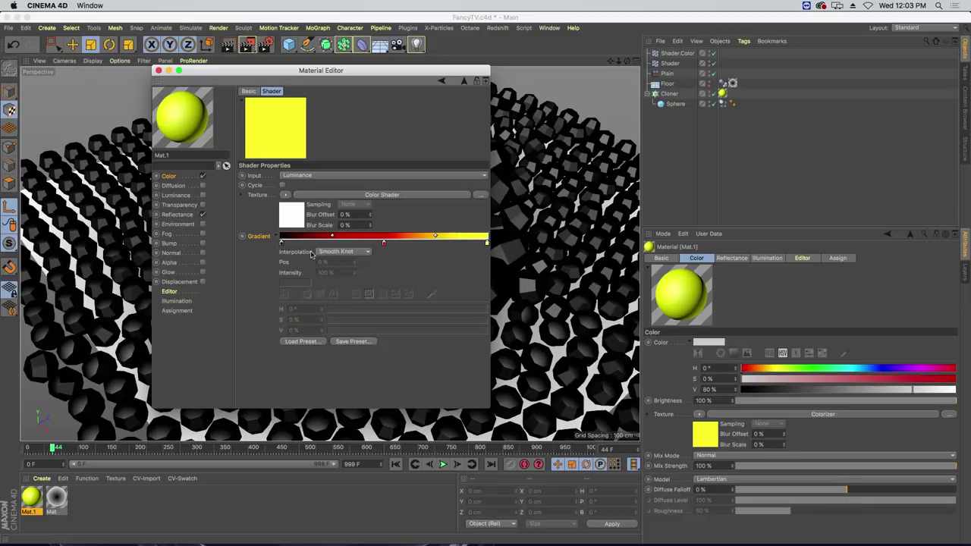
{"action": "left_click", "coordinate": [301, 341]}
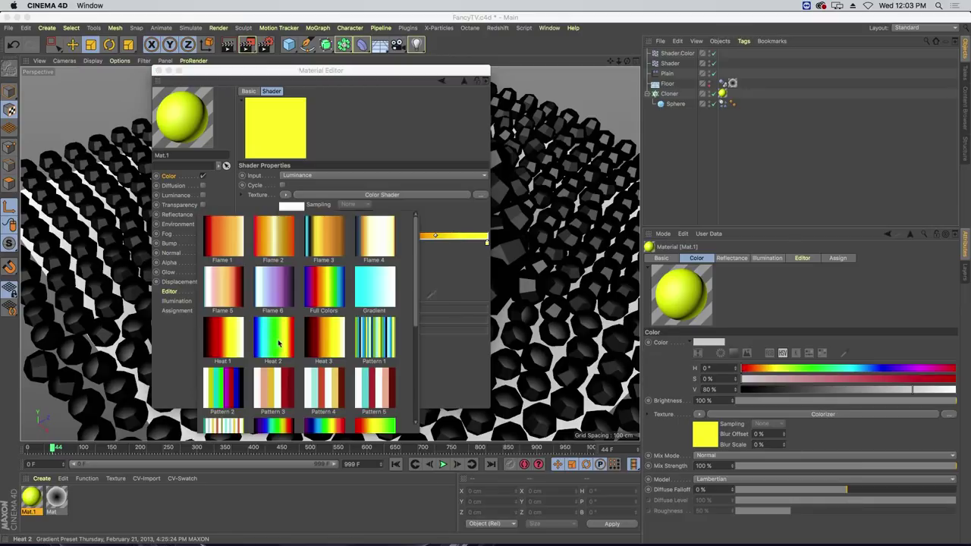
{"action": "left_click", "coordinate": [325, 300]}
{"action": "left_click_drag", "start_coordinate": [288, 74], "coordinate": [453, 156]}
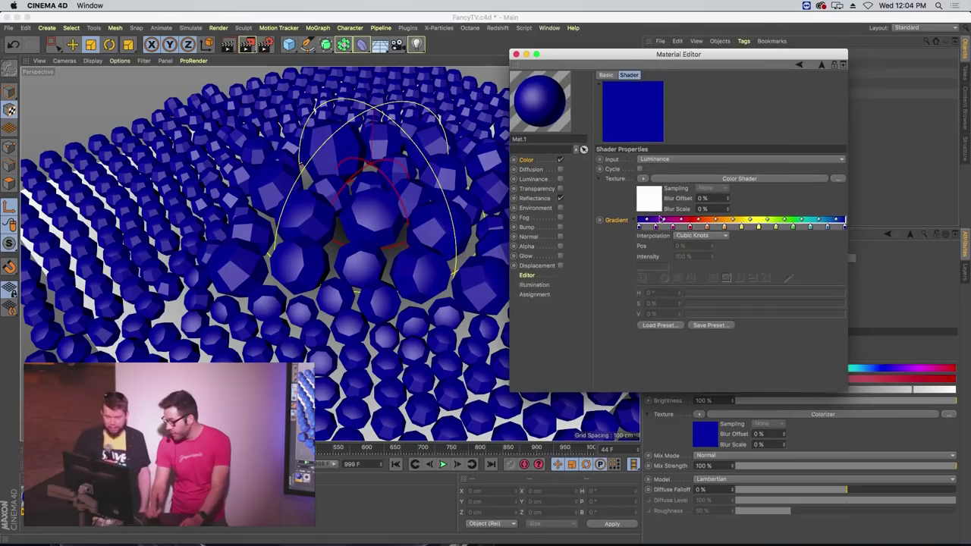
{"action": "left_click", "coordinate": [444, 465]}
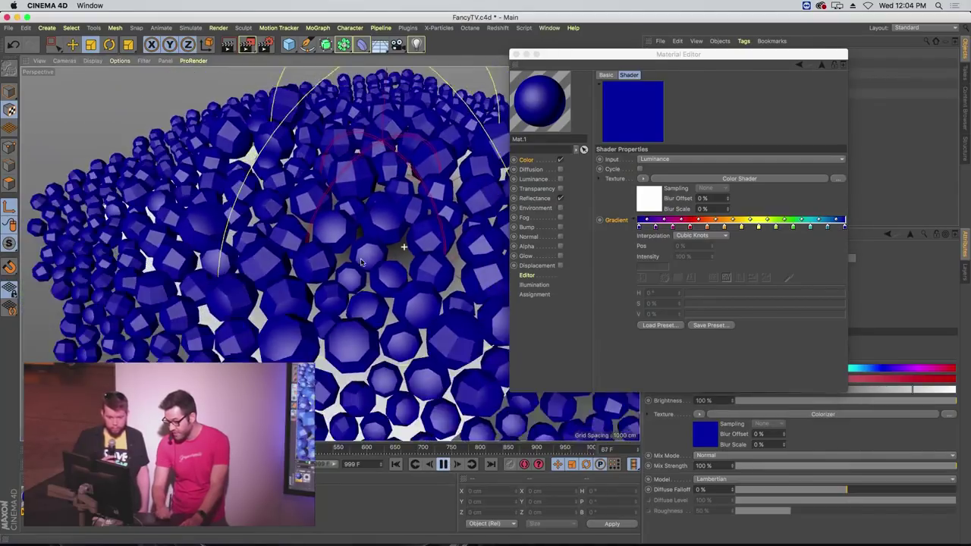
Stop playback and shift the midpoint of the circular gradient in Mat's Luminance channel close to the black knot
{"action": "scroll", "coordinate": [362, 262], "scroll_direction": "down", "scroll_amount": 4}
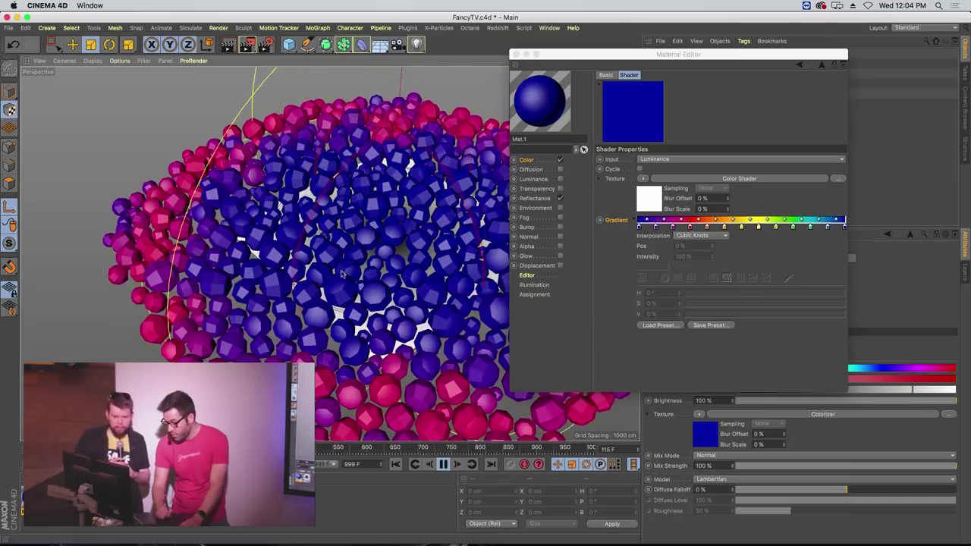
{"action": "key", "text": "F8"}
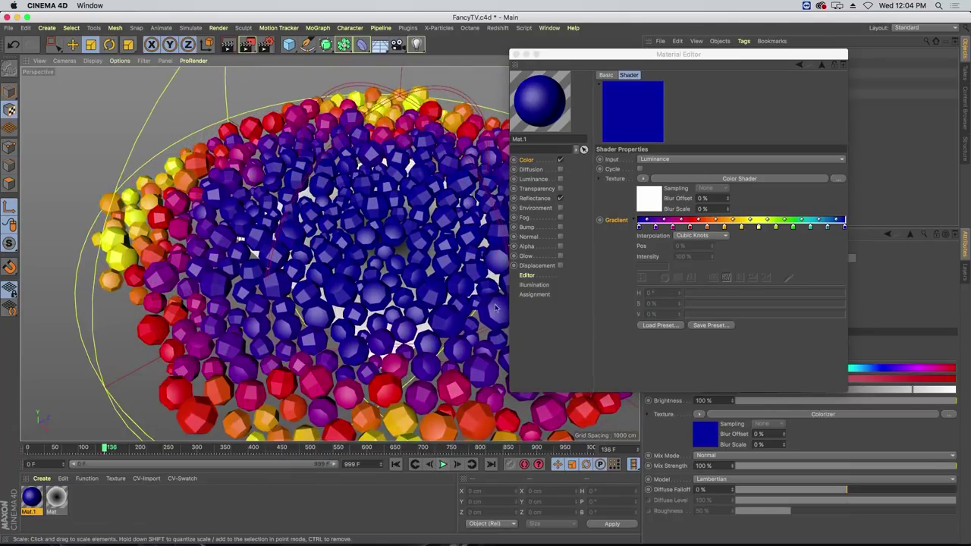
{"action": "left_click", "coordinate": [56, 496]}
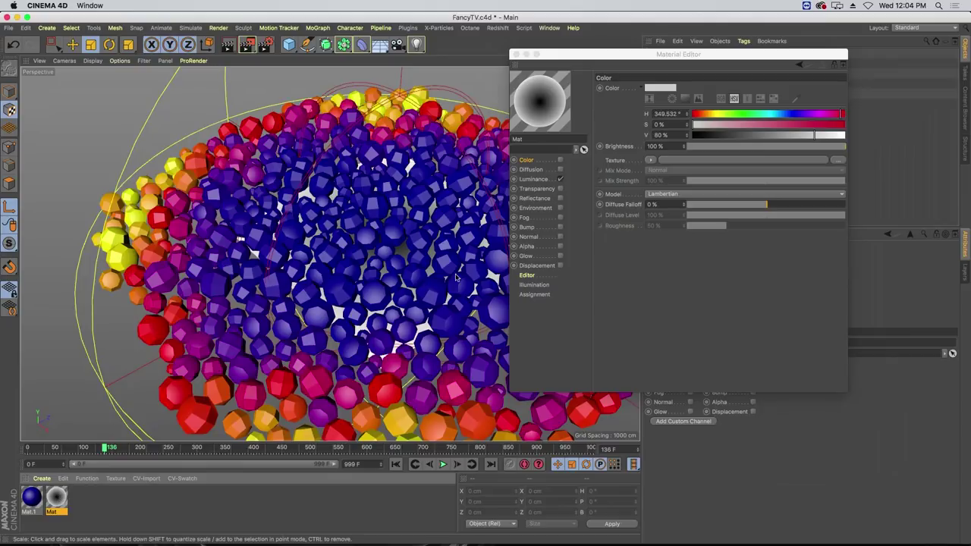
{"action": "left_click", "coordinate": [544, 181]}
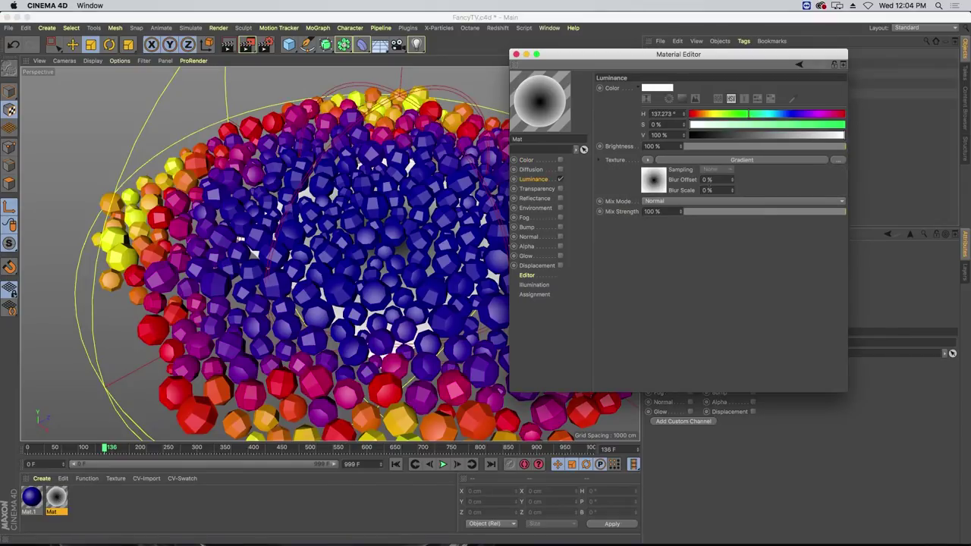
{"action": "left_click", "coordinate": [706, 160]}
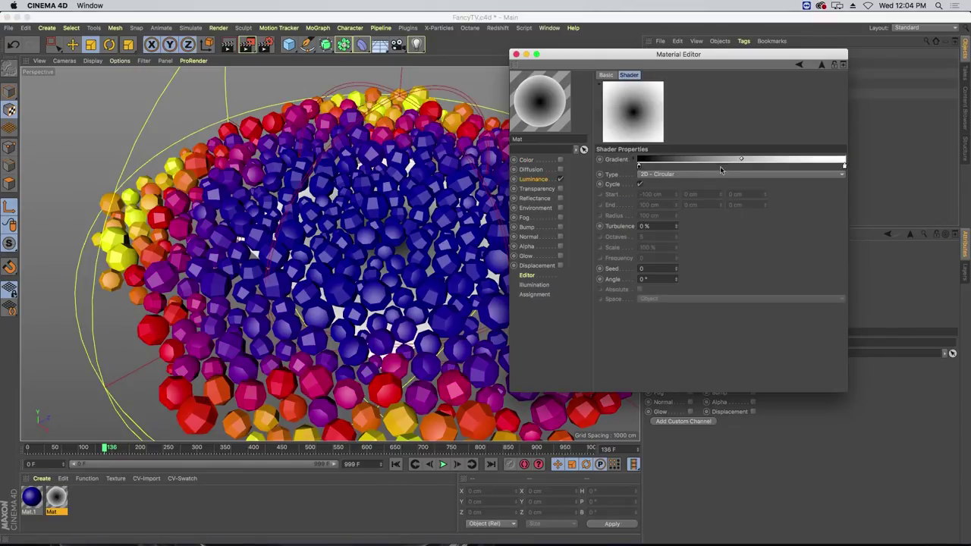
{"action": "mouse_move", "coordinate": [743, 160]}
{"action": "left_mouse_down"}
{"action": "mouse_move", "coordinate": [641, 159]}
{"action": "mouse_move", "coordinate": [692, 162]}
{"action": "mouse_move", "coordinate": [656, 164]}
{"action": "left_mouse_up"}
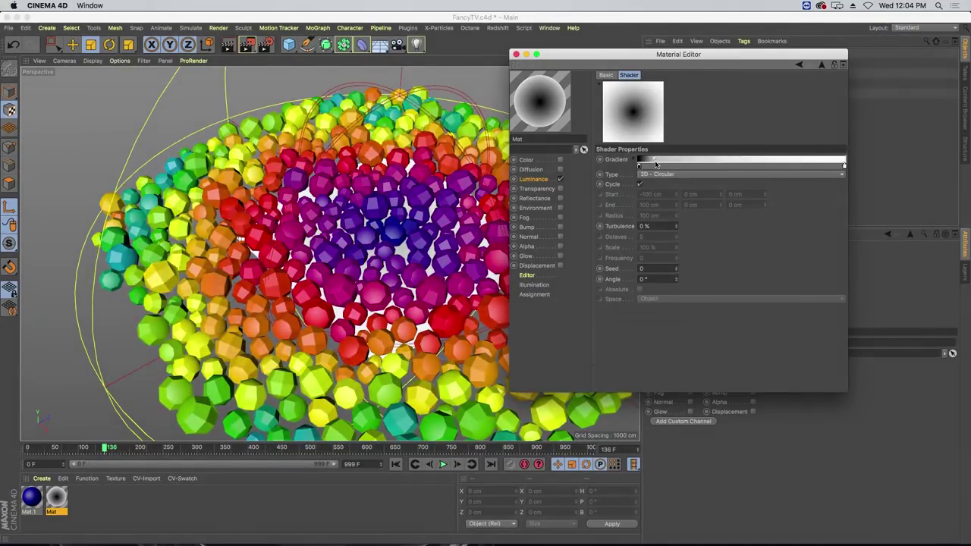
{"action": "left_click", "coordinate": [516, 55]}
Replay the animation from frame 0 and set the first knot of Mat.1's Colorizer gradient to black
{"action": "left_click", "coordinate": [395, 464]}
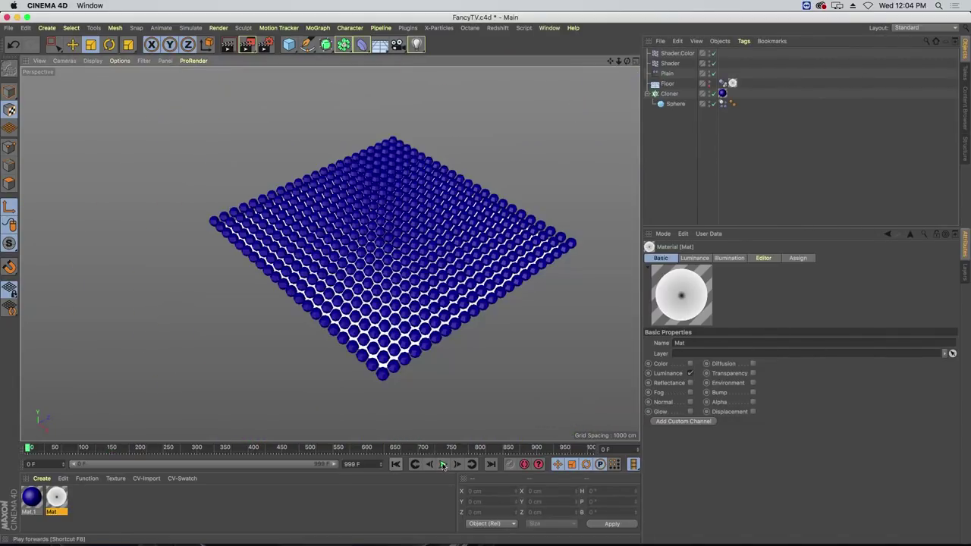
{"action": "left_click", "coordinate": [443, 465]}
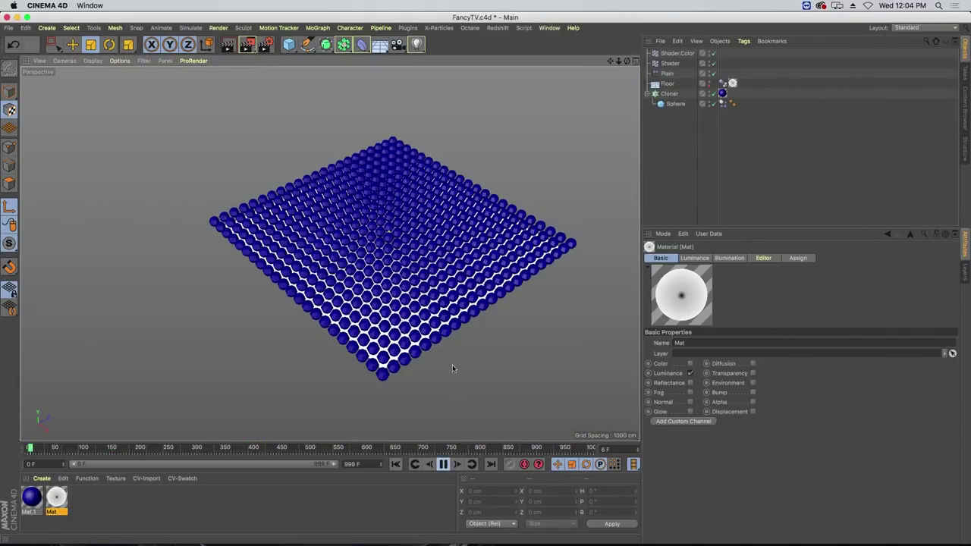
{"action": "double_click", "coordinate": [32, 499]}
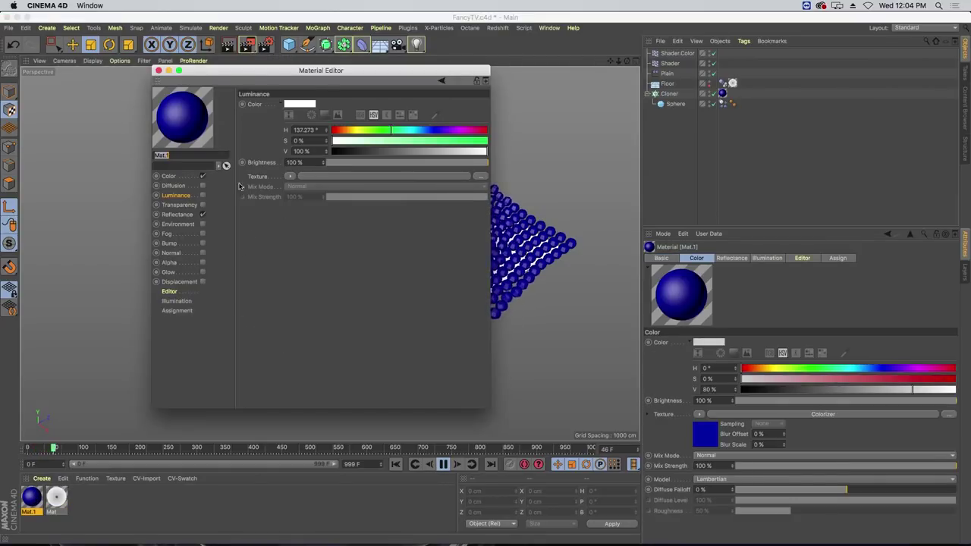
{"action": "left_click", "coordinate": [177, 214]}
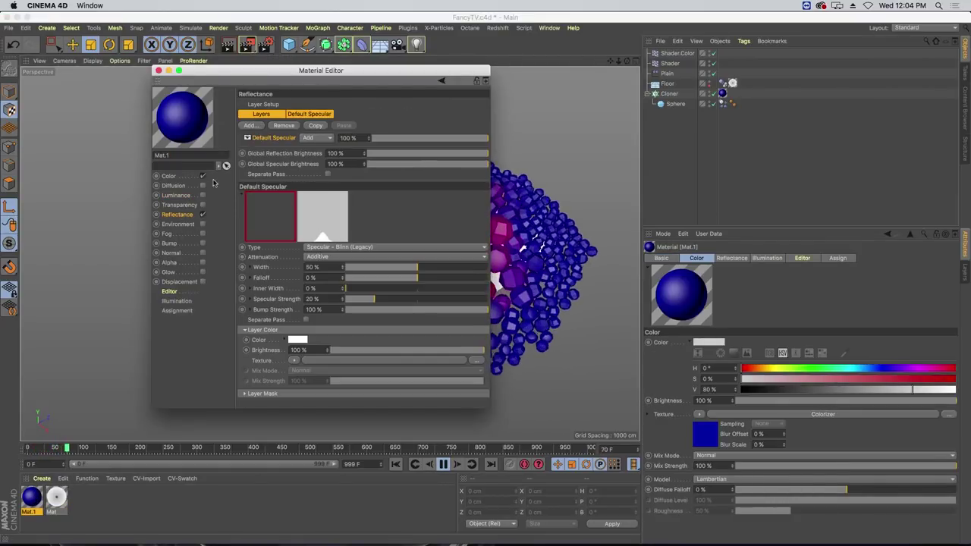
{"action": "left_click", "coordinate": [169, 175]}
{"action": "left_click", "coordinate": [338, 175]}
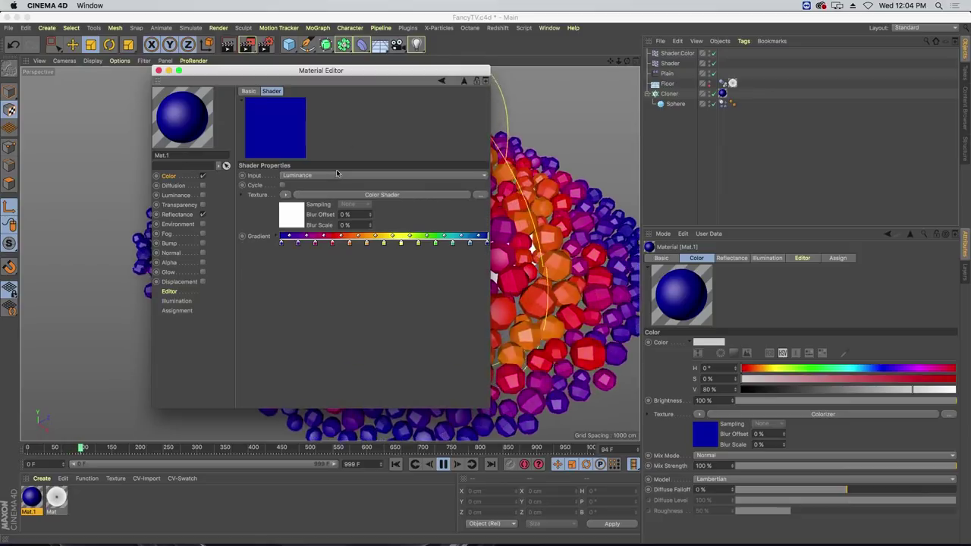
{"action": "left_click_drag", "start_coordinate": [338, 70], "coordinate": [717, 106]}
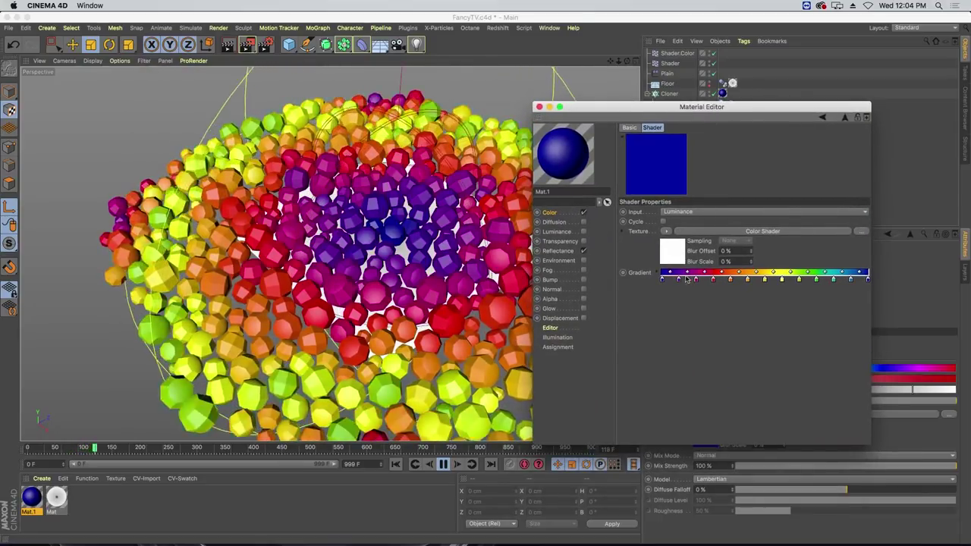
{"action": "double_click", "coordinate": [664, 280]}
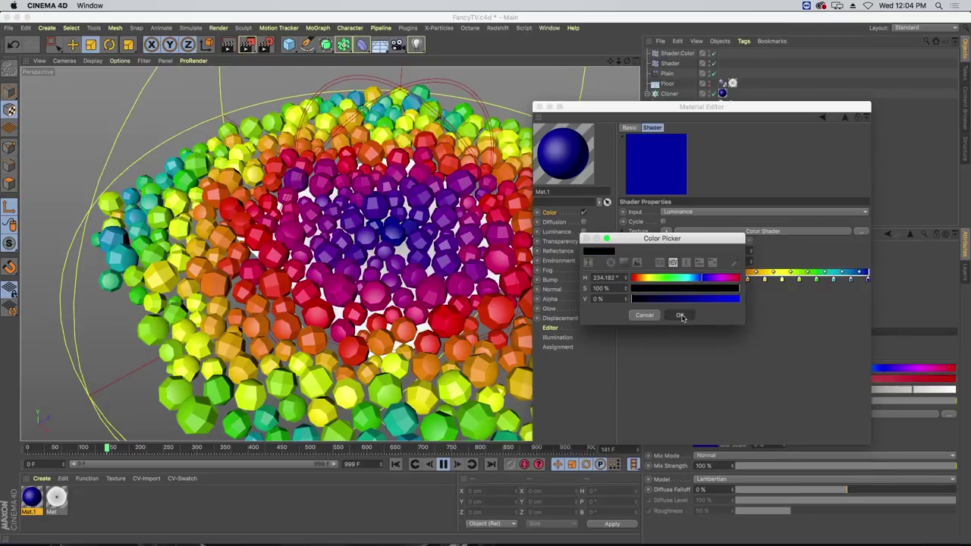
{"action": "left_click", "coordinate": [680, 315]}
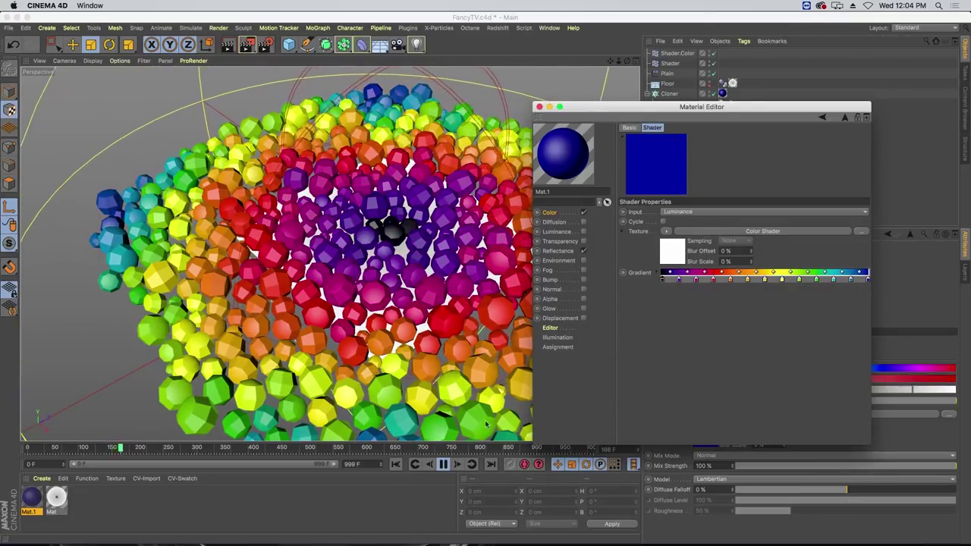
Remove the second knot from Mat.1's Colorizer gradient and distribute the remaining knots evenly
{"action": "left_click", "coordinate": [443, 465]}
{"action": "left_click", "coordinate": [398, 464]}
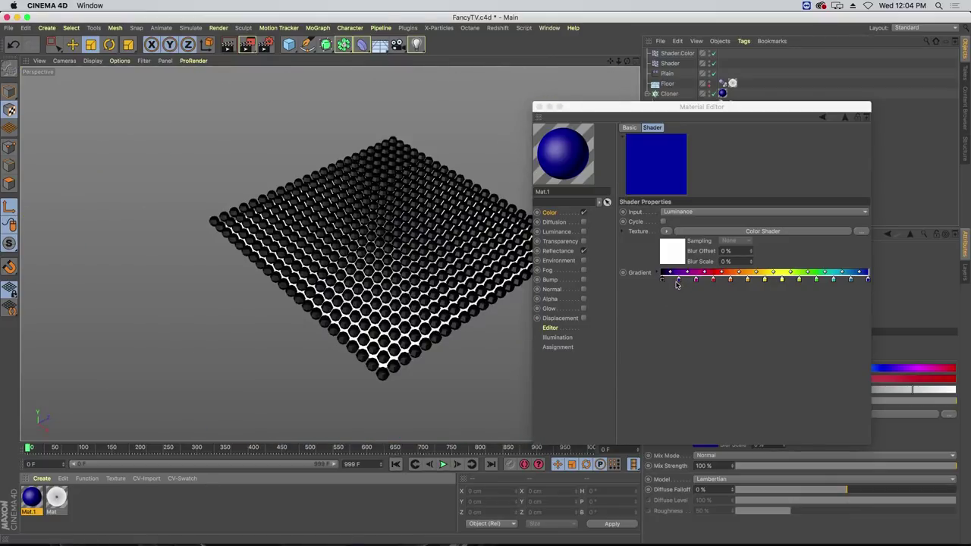
{"action": "left_click_drag", "start_coordinate": [679, 281], "coordinate": [683, 317]}
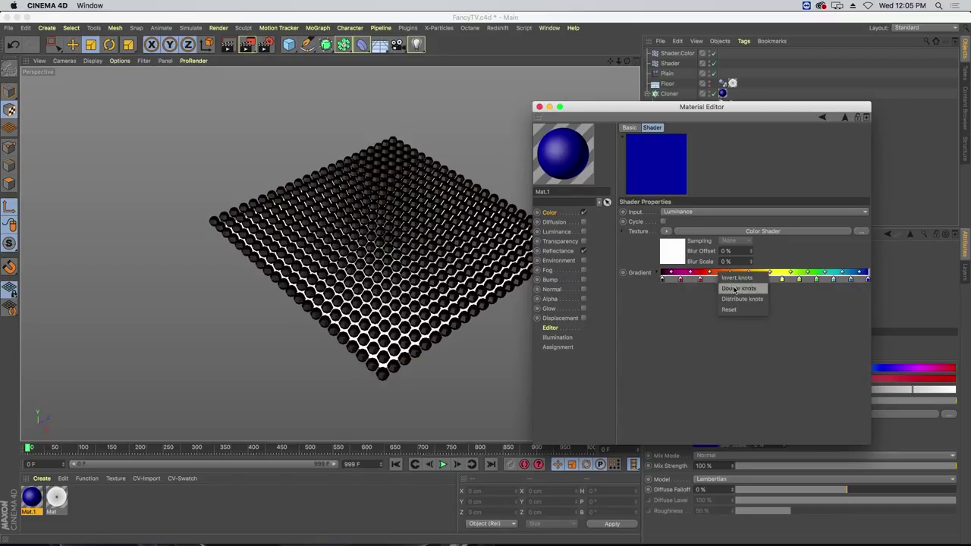
Play the recolored animation from the first frame, stop it at frame 132, and inspect the central clones up close
{"action": "left_click", "coordinate": [394, 463]}
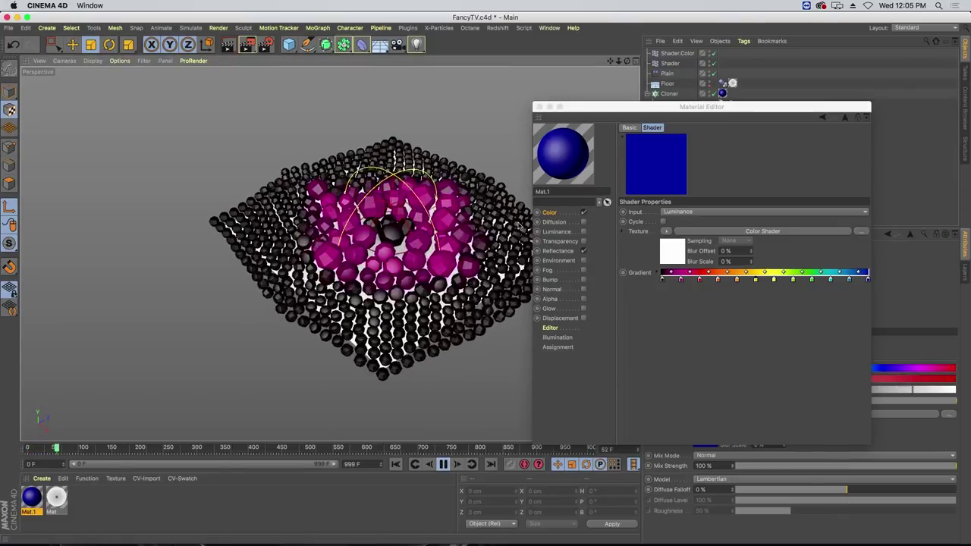
{"action": "left_click_drag", "start_coordinate": [595, 113], "coordinate": [676, 197]}
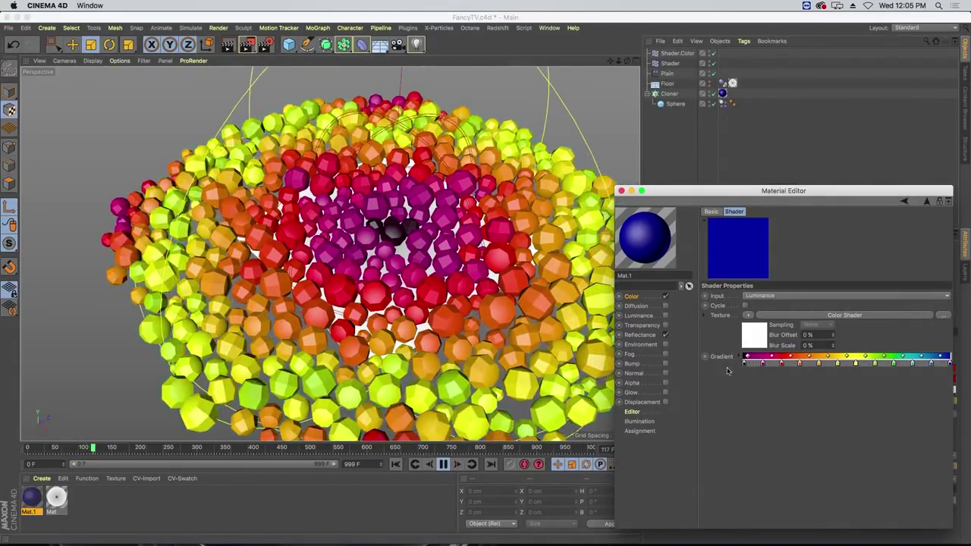
{"action": "left_click", "coordinate": [443, 465]}
{"action": "scroll", "coordinate": [442, 300], "scroll_direction": "up", "scroll_amount": 8}
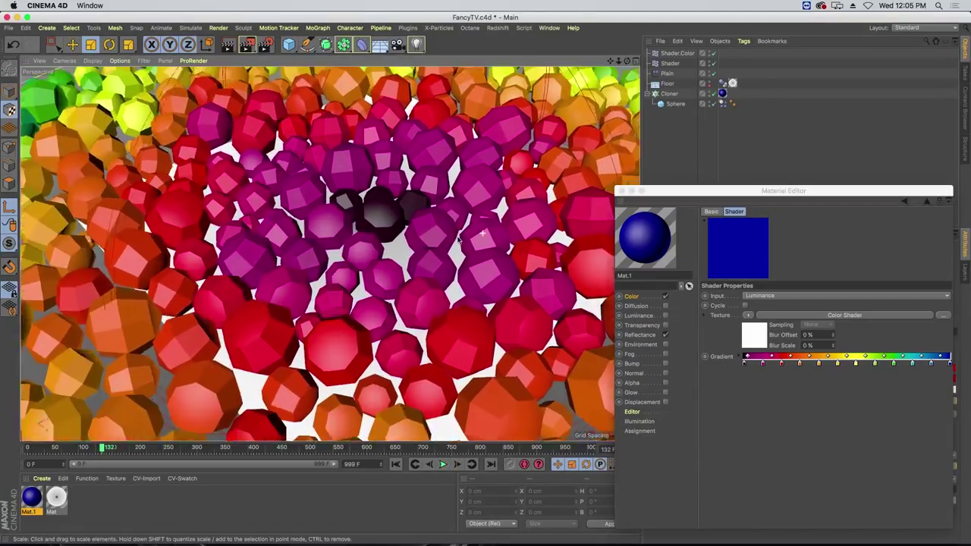
{"action": "left_click_drag", "start_coordinate": [459, 238], "coordinate": [421, 188], "text": "alt"}
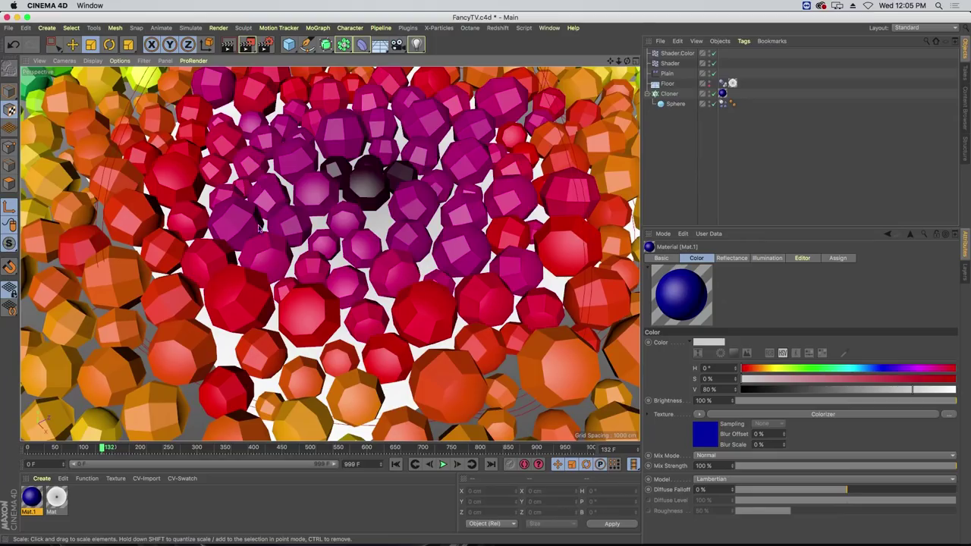
Rename material Mat.1 as 1 and remove the Default Specular layer from its Reflectance channel
{"action": "double_click", "coordinate": [32, 494]}
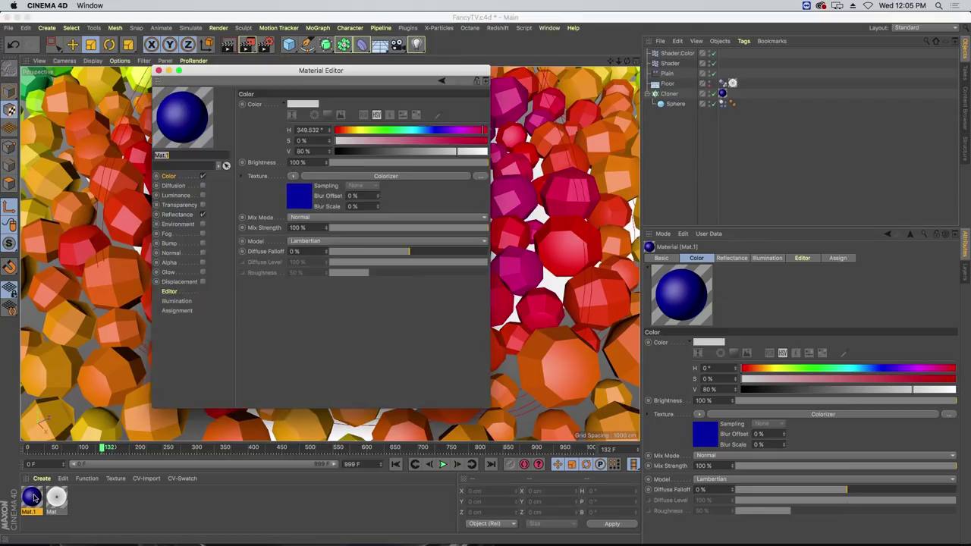
{"action": "left_click_drag", "start_coordinate": [244, 75], "coordinate": [318, 86]}
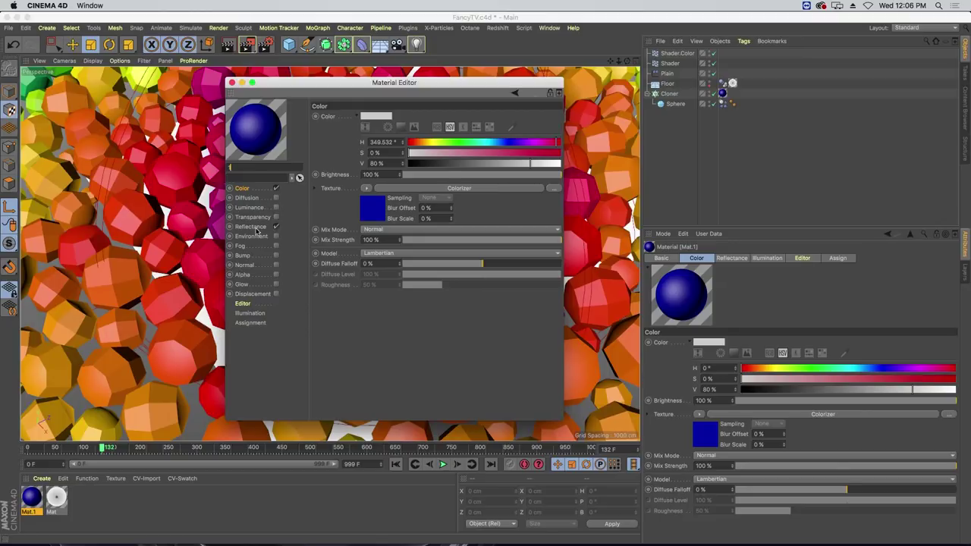
{"action": "left_click", "coordinate": [251, 226]}
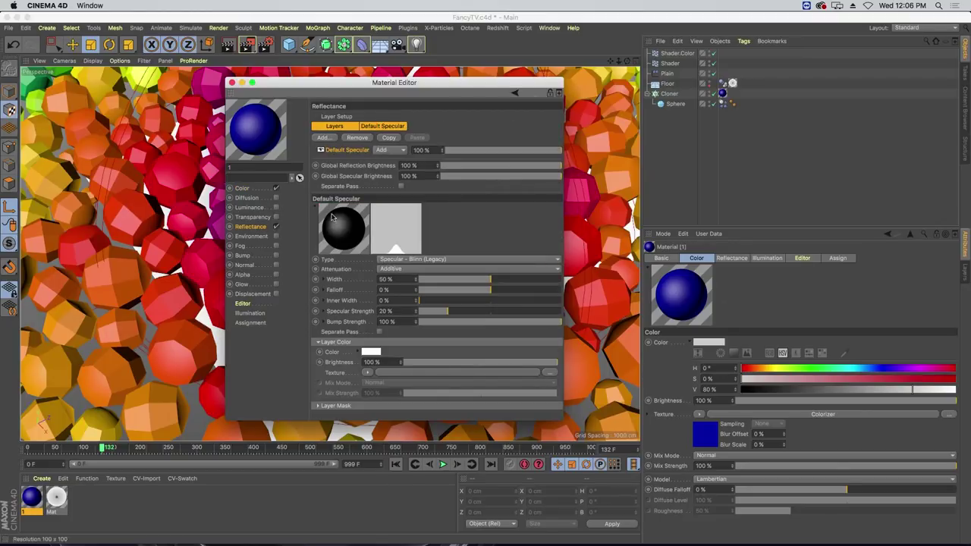
{"action": "left_click_drag", "start_coordinate": [332, 85], "coordinate": [609, 148]}
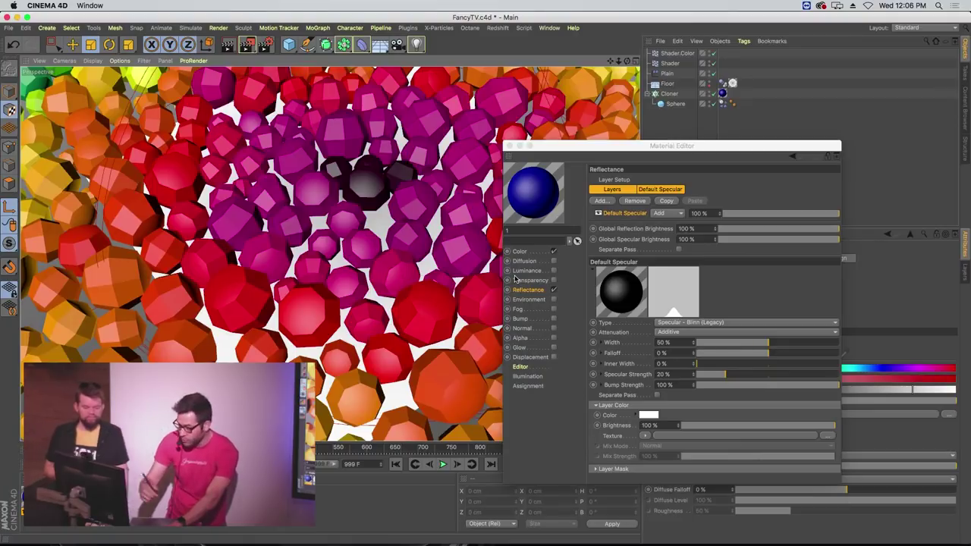
{"action": "left_click_drag", "start_coordinate": [600, 146], "coordinate": [570, 124]}
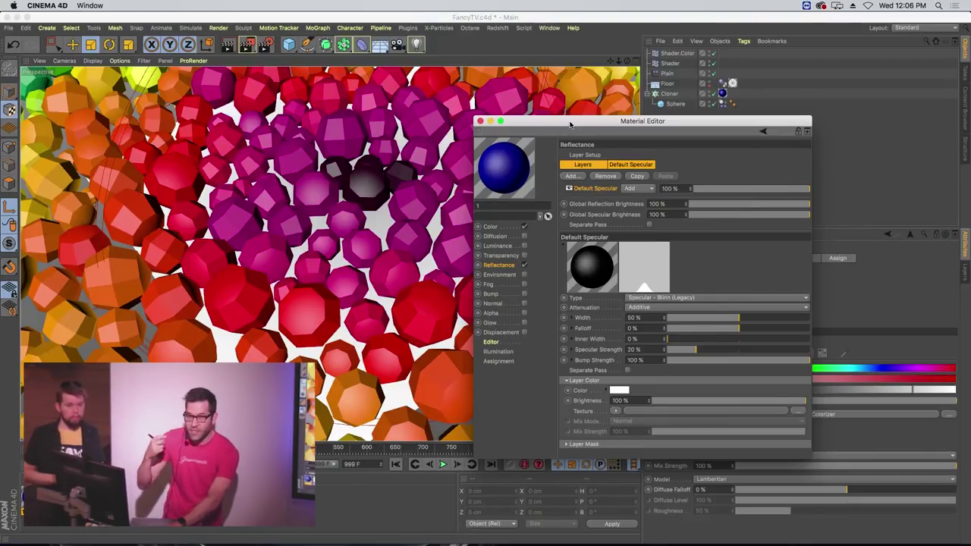
{"action": "left_click_drag", "start_coordinate": [562, 126], "coordinate": [555, 126]}
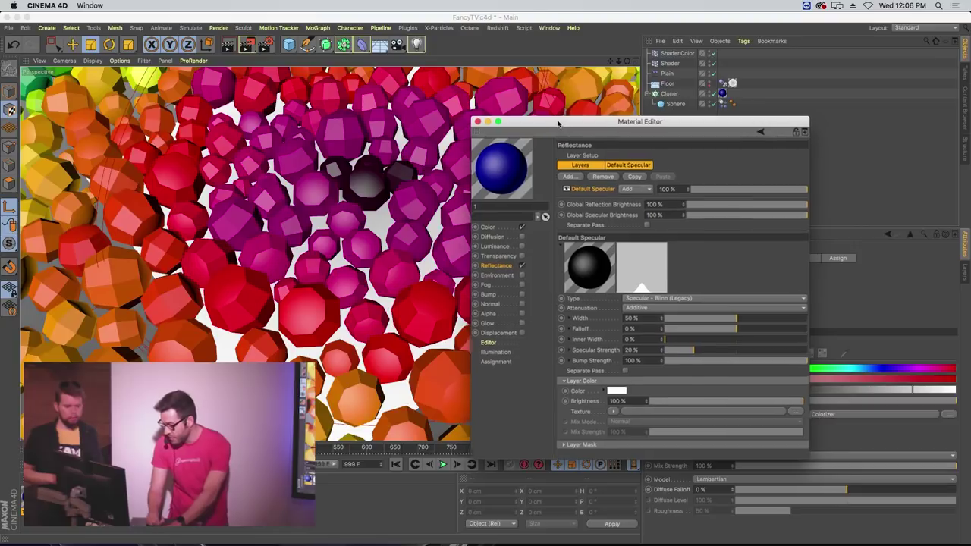
{"action": "left_click", "coordinate": [595, 177]}
{"action": "left_click_drag", "start_coordinate": [529, 126], "coordinate": [601, 171]}
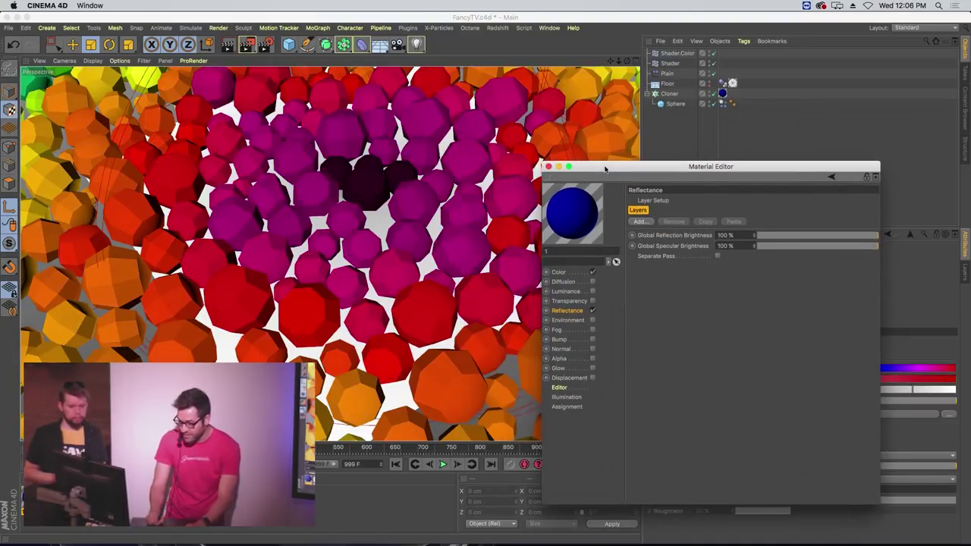
{"action": "left_click", "coordinate": [520, 135]}
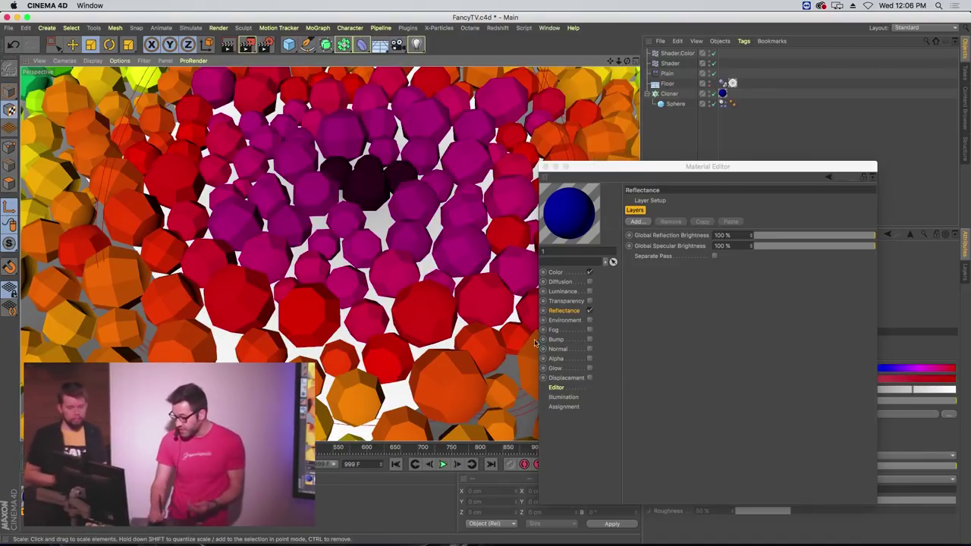
{"action": "left_click", "coordinate": [572, 313]}
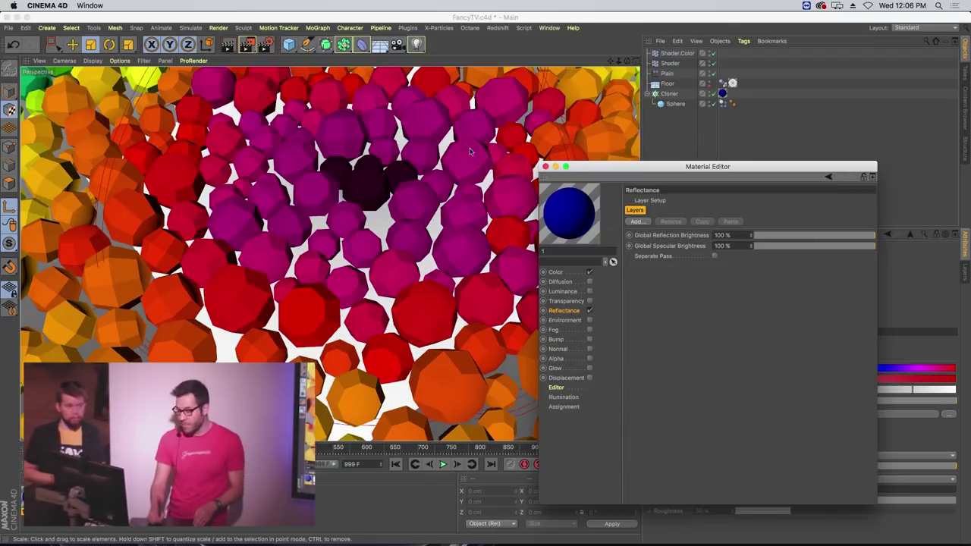
Open the TopCoat plugin and add a Gloss layer and a Lacquer layer to material 1's reflectance
{"action": "left_click", "coordinate": [409, 28]}
{"action": "mouse_move", "coordinate": [448, 28]}
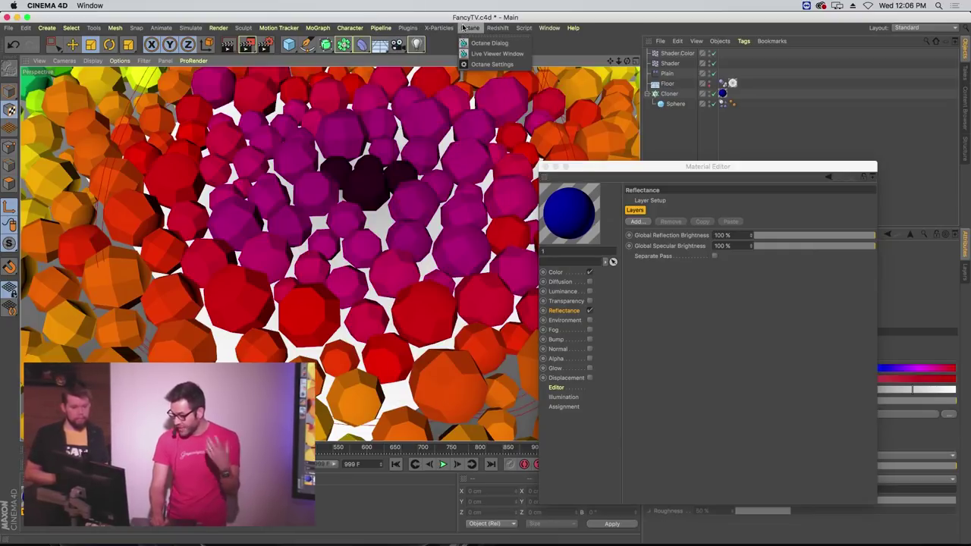
{"action": "mouse_move", "coordinate": [408, 28]}
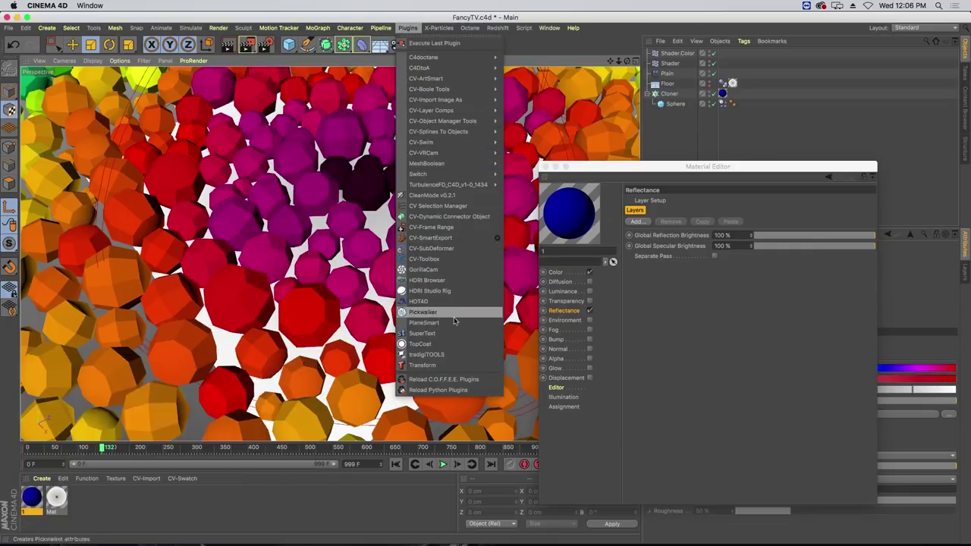
{"action": "left_click", "coordinate": [445, 348]}
{"action": "left_click_drag", "start_coordinate": [429, 150], "coordinate": [412, 151]}
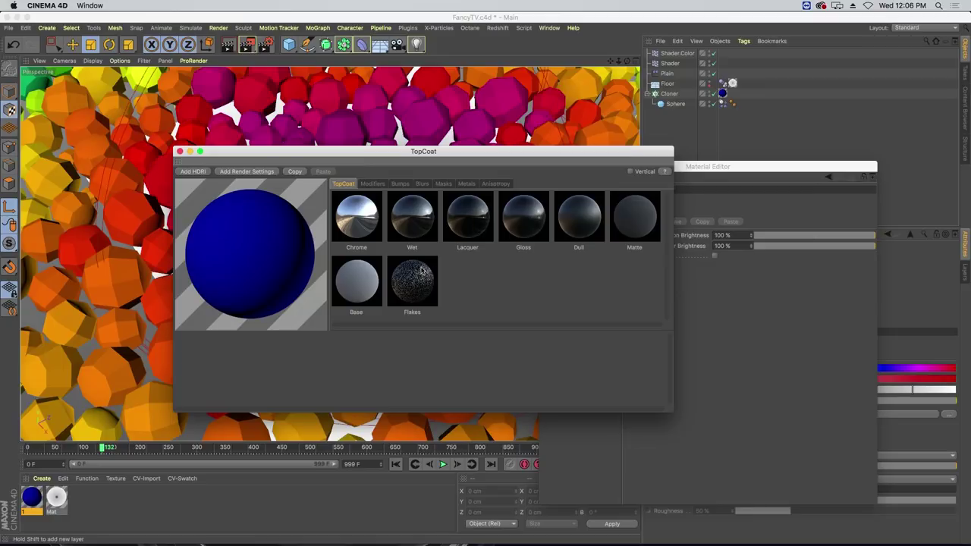
{"action": "left_click", "coordinate": [524, 219]}
{"action": "left_click", "coordinate": [470, 220], "text": "shift"}
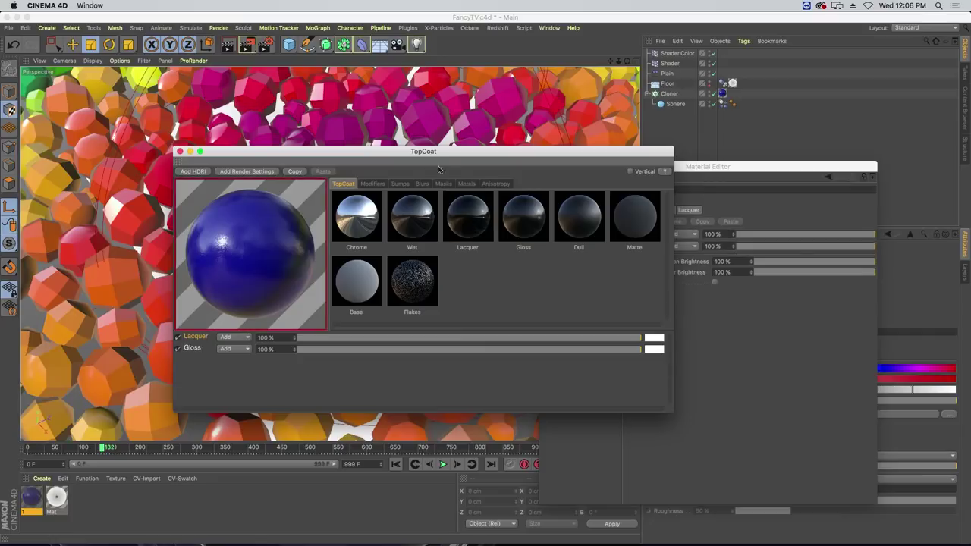
{"action": "left_click_drag", "start_coordinate": [438, 151], "coordinate": [631, 255]}
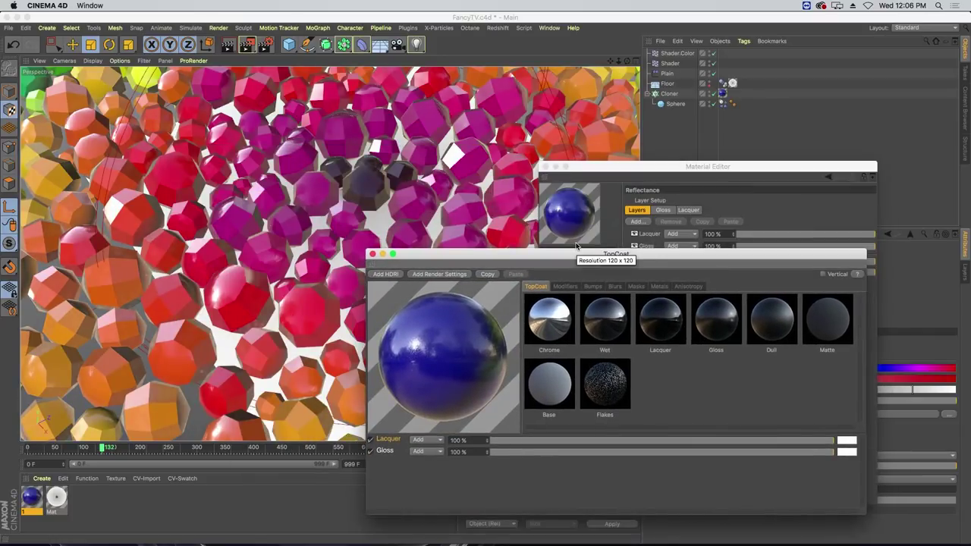
{"action": "left_click", "coordinate": [577, 245]}
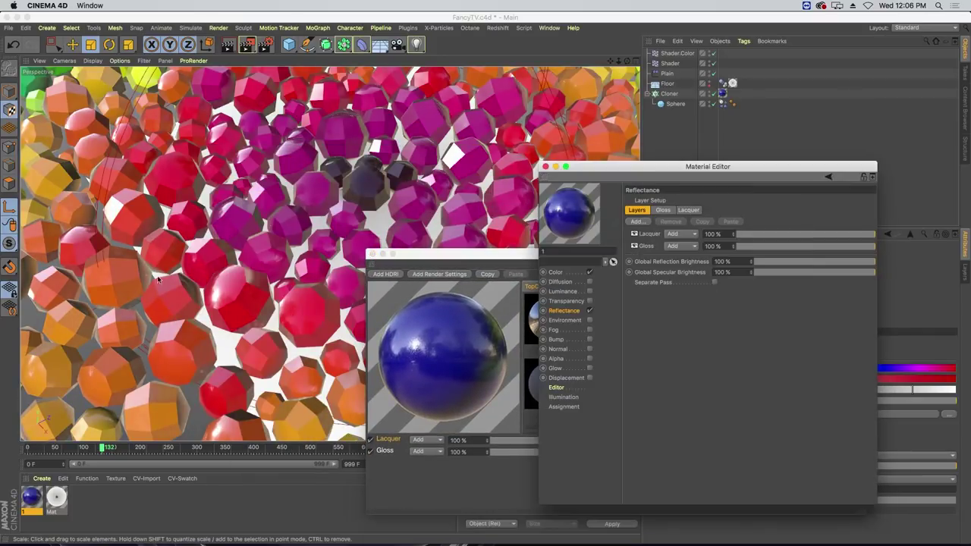
Reduce material 1's Gloss layer to 72 % and its Lacquer layer to 88 %, closing the Material Editor and TopCoat
{"action": "left_click", "coordinate": [545, 167]}
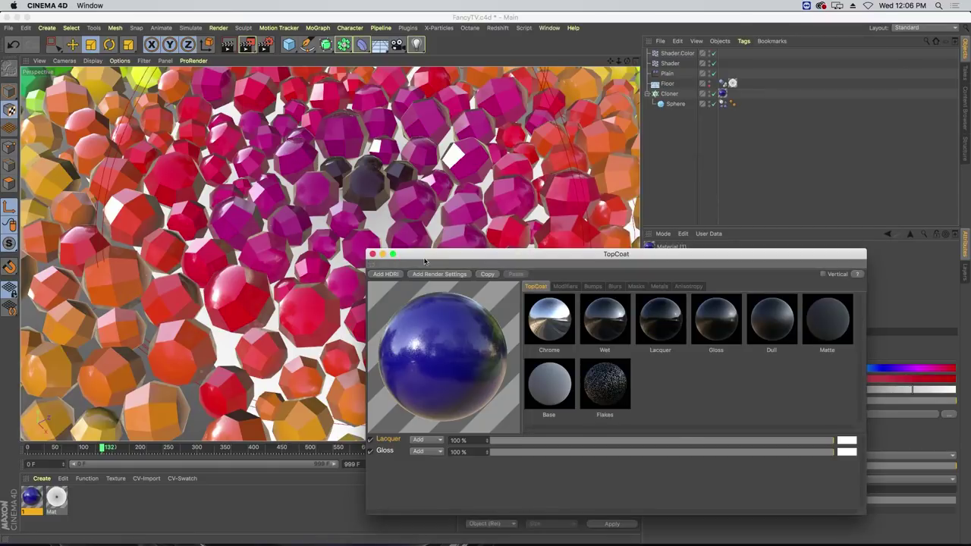
{"action": "left_click", "coordinate": [739, 452]}
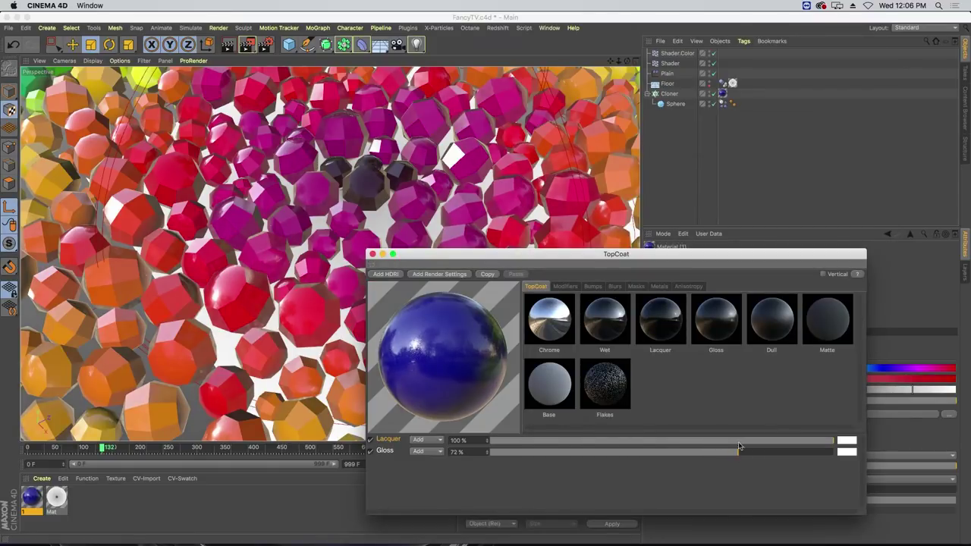
{"action": "left_click", "coordinate": [794, 441]}
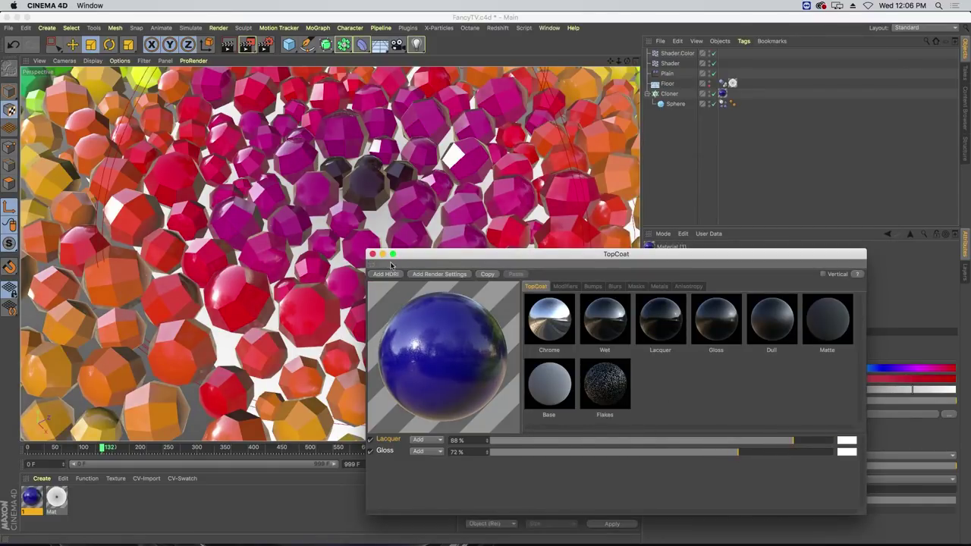
{"action": "left_click", "coordinate": [372, 254]}
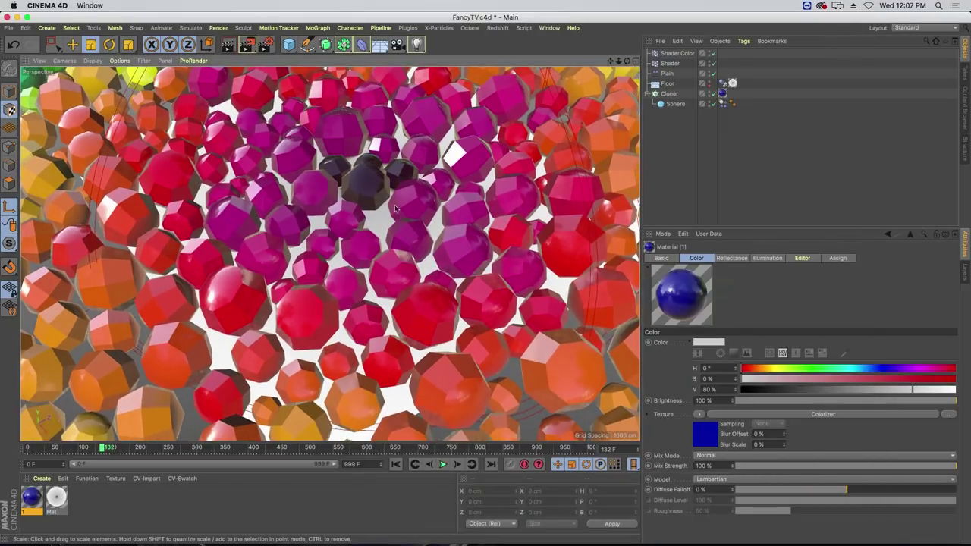
{"action": "left_click", "coordinate": [471, 28]}
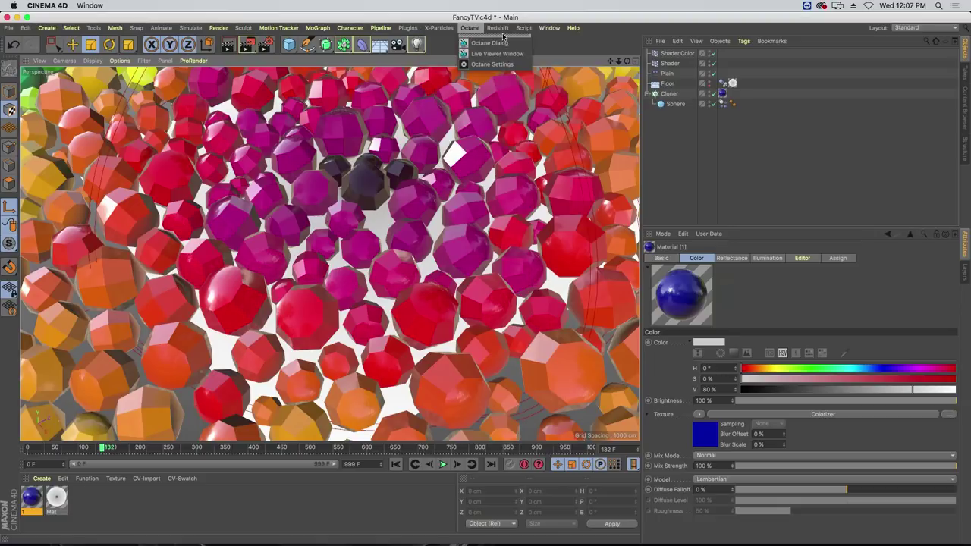
{"action": "mouse_move", "coordinate": [408, 28]}
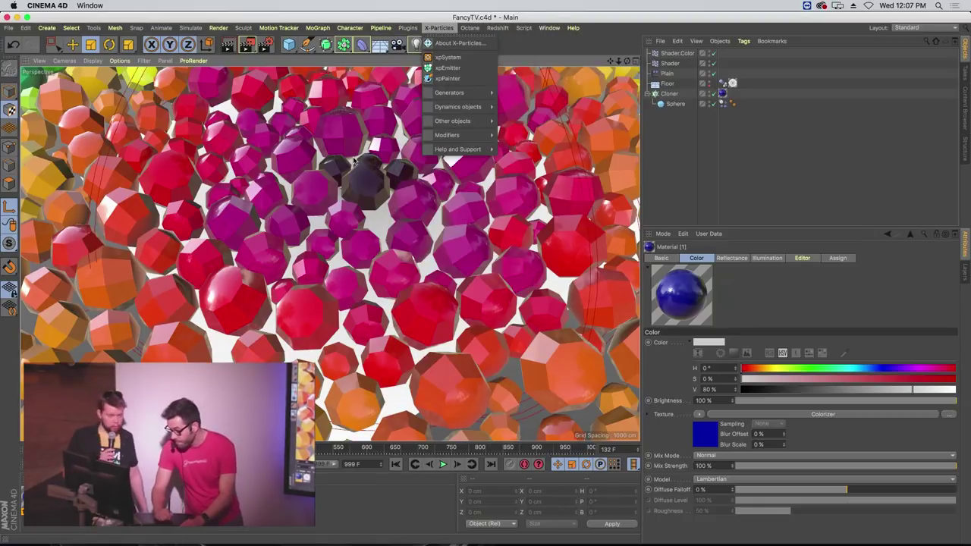
{"action": "left_click", "coordinate": [668, 109]}
Set the segments of the Sphere under the Cloner to 20
{"action": "left_click", "coordinate": [668, 107]}
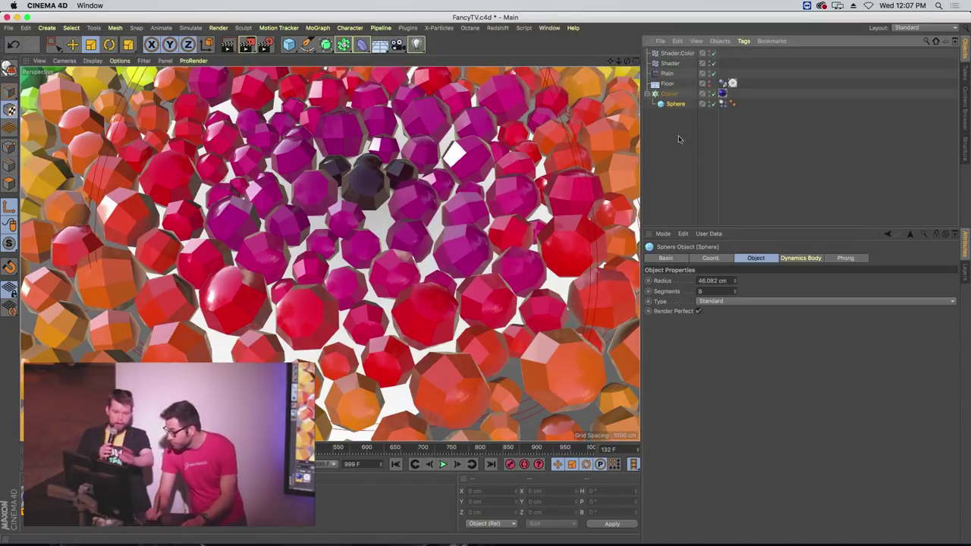
{"action": "left_click", "coordinate": [705, 291]}
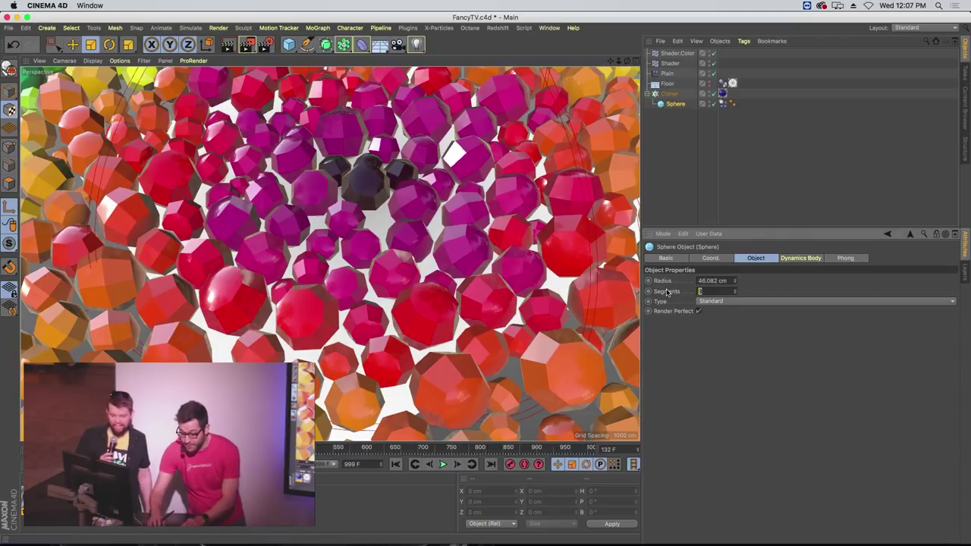
{"action": "type", "text": "20"}
{"action": "key", "text": "Return"}
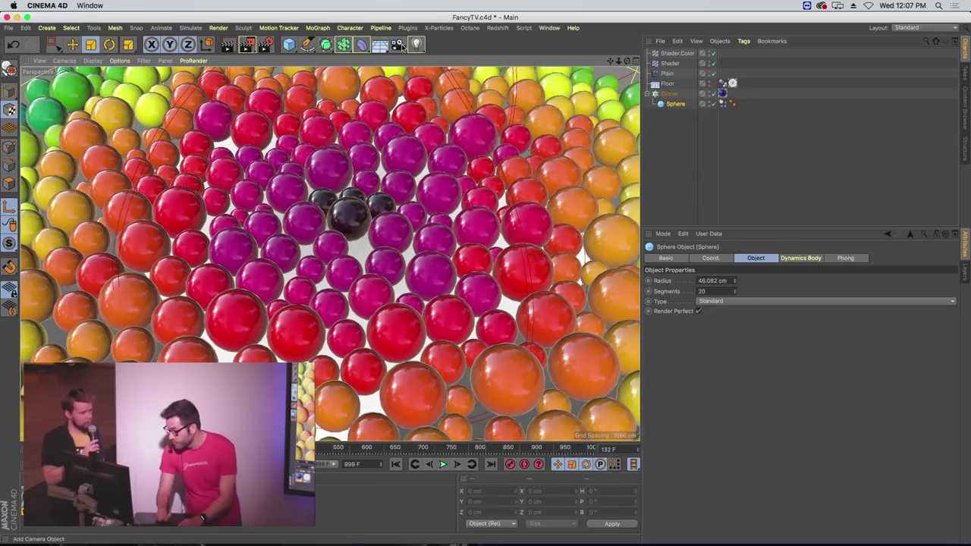
Add a camera with a focal length of 100 mm and play the animation through it from the first frame
{"action": "left_click", "coordinate": [399, 44]}
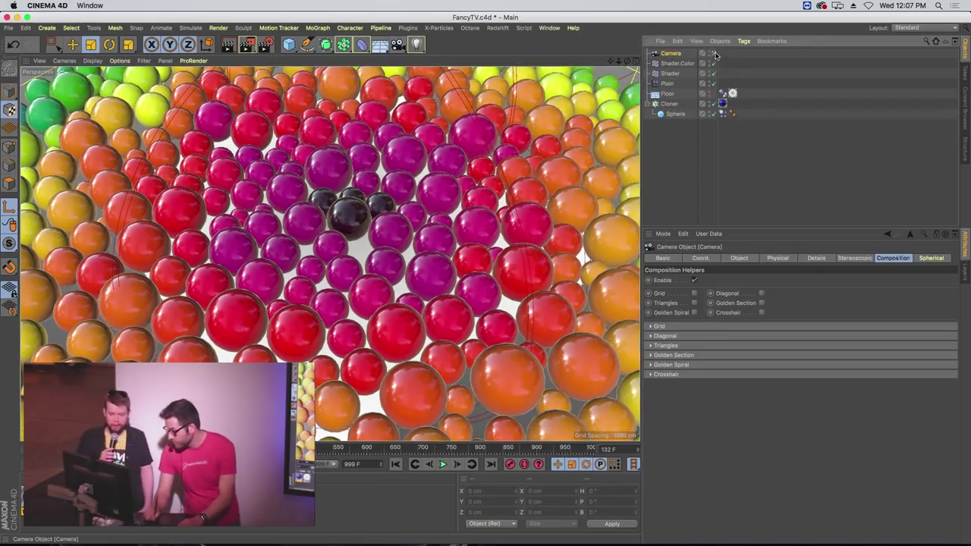
{"action": "left_click", "coordinate": [736, 258]}
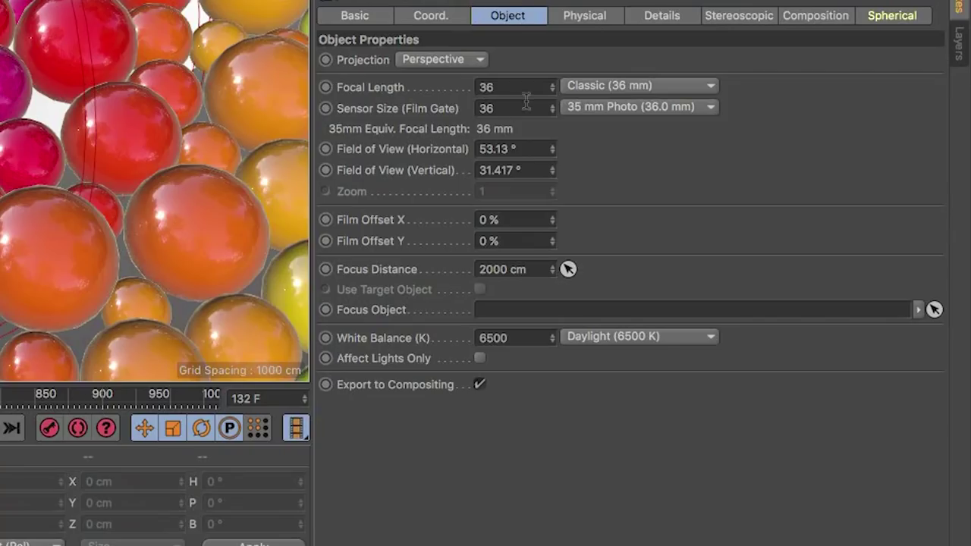
{"action": "left_click", "coordinate": [525, 89]}
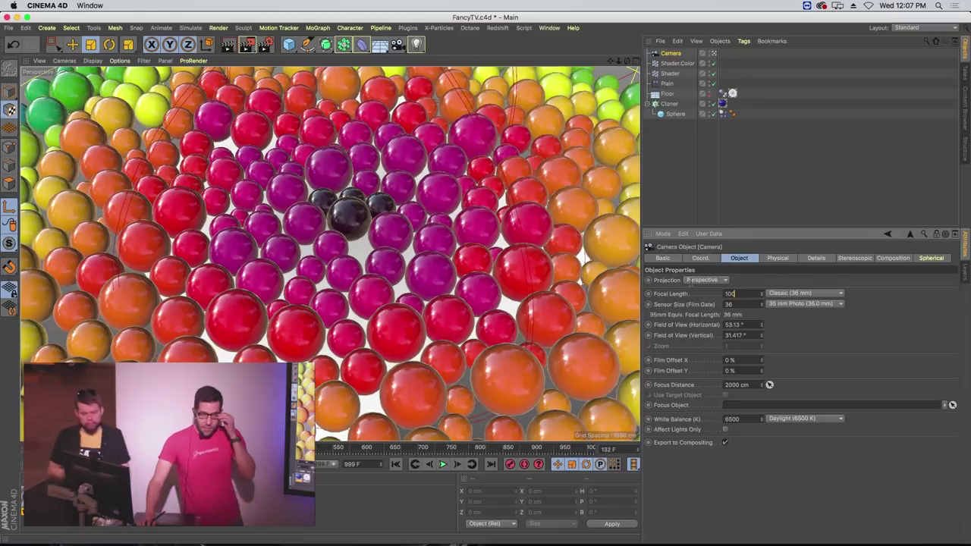
{"action": "key", "text": "Return"}
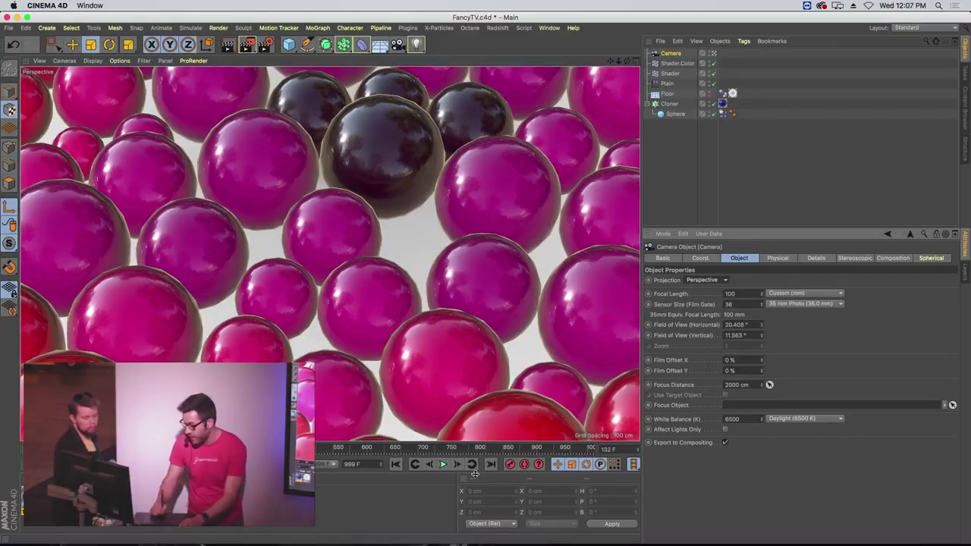
{"action": "left_click", "coordinate": [395, 463]}
{"action": "left_click", "coordinate": [443, 465]}
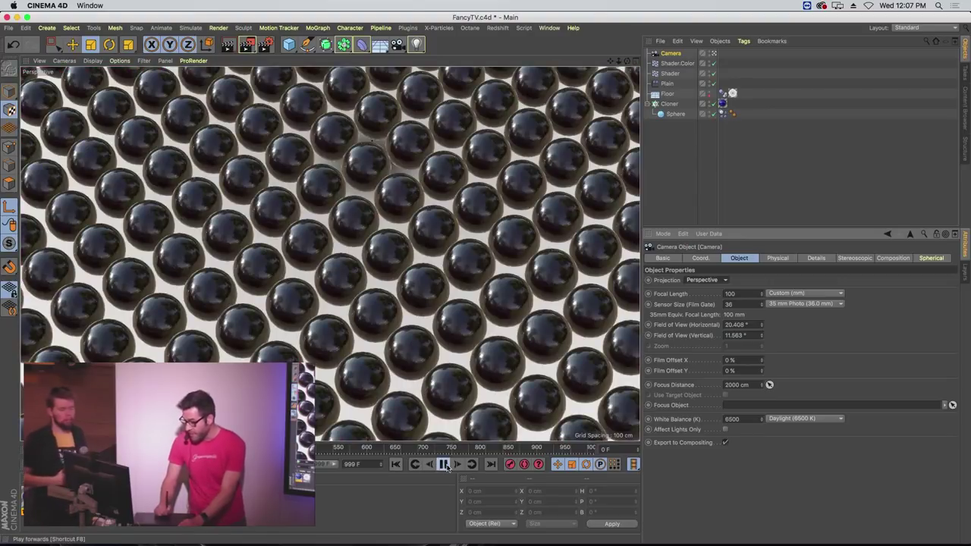
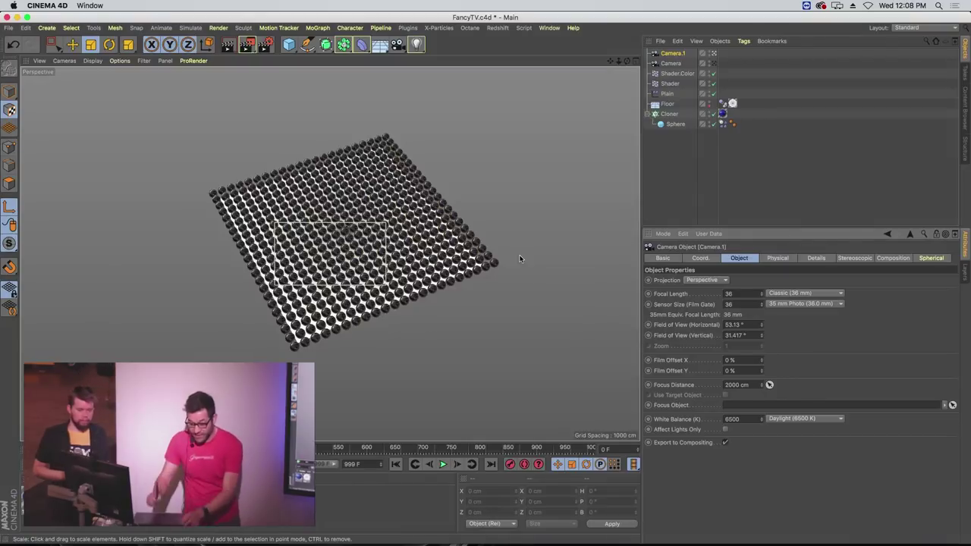
Zoom Camera.1 in on the clones and compare its 36 mm view with the 100 mm view of Camera
{"action": "scroll", "coordinate": [523, 227], "scroll_direction": "up", "scroll_amount": 5}
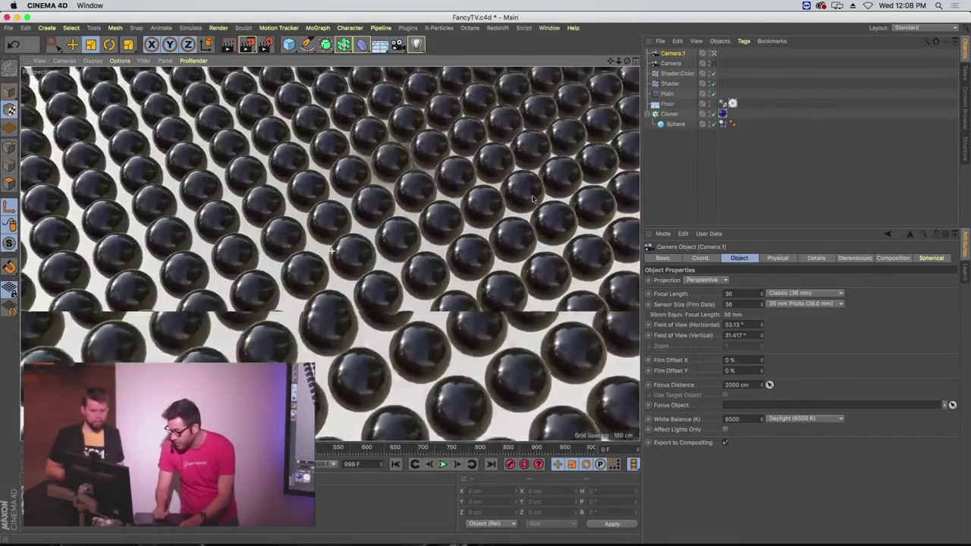
{"action": "scroll", "coordinate": [533, 198], "scroll_direction": "up", "scroll_amount": 3}
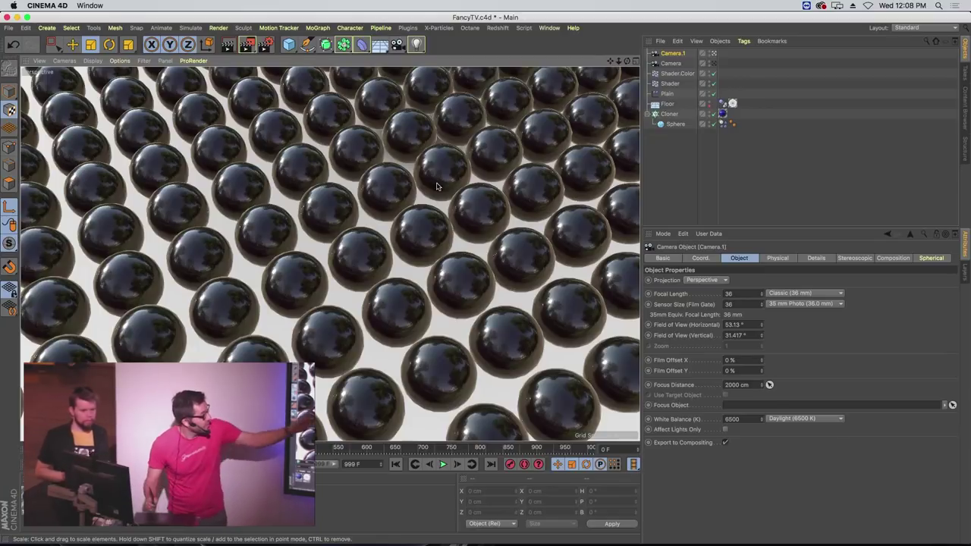
{"action": "left_click", "coordinate": [713, 64]}
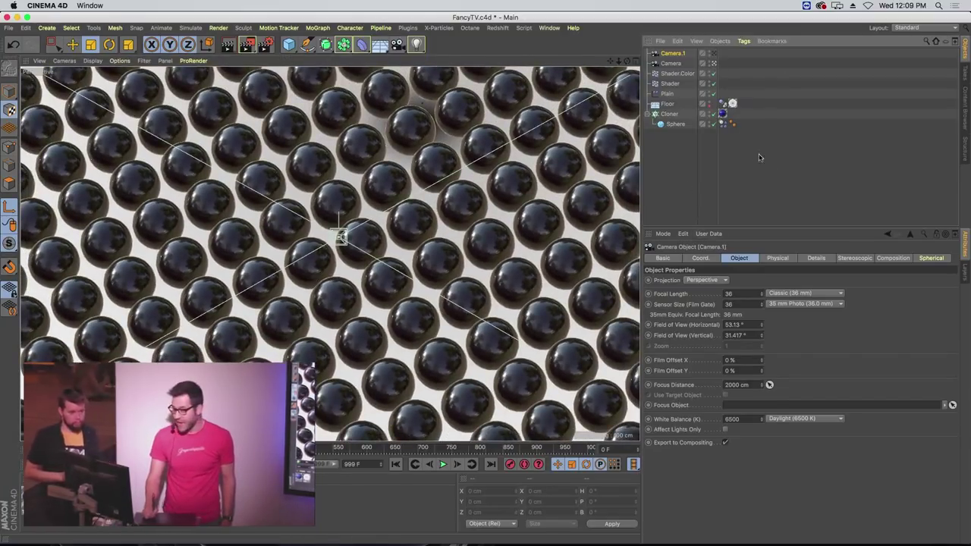
{"action": "left_click", "coordinate": [711, 59]}
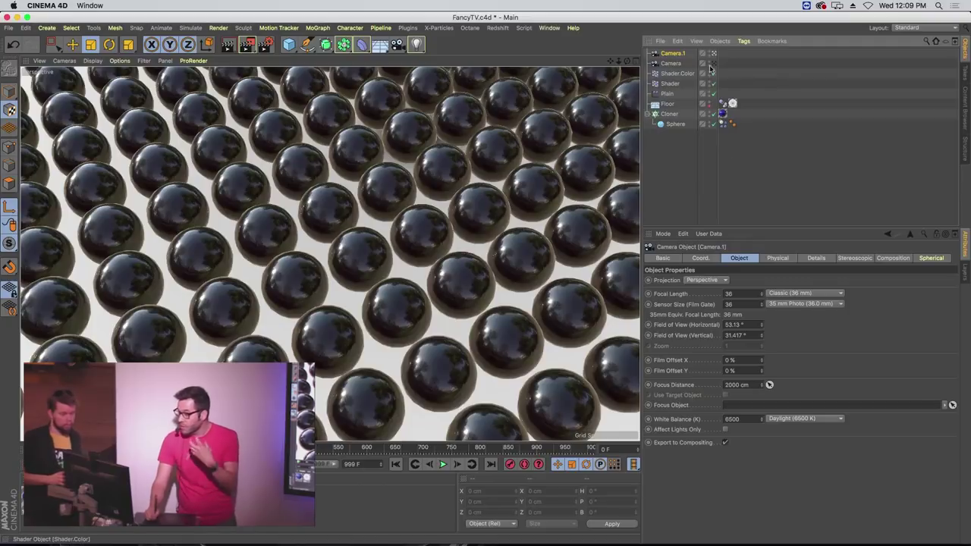
{"action": "left_click", "coordinate": [712, 63]}
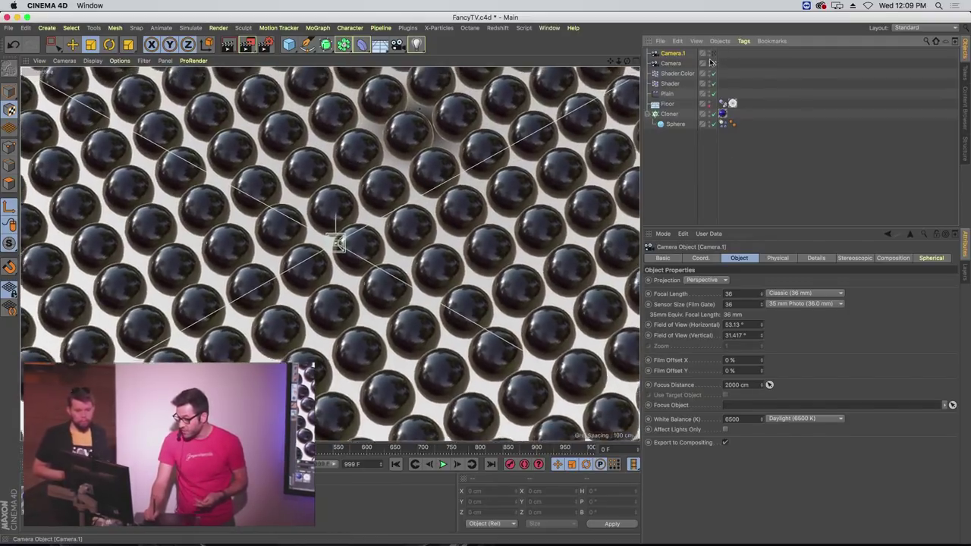
{"action": "left_click", "coordinate": [712, 55]}
{"action": "left_click", "coordinate": [711, 64]}
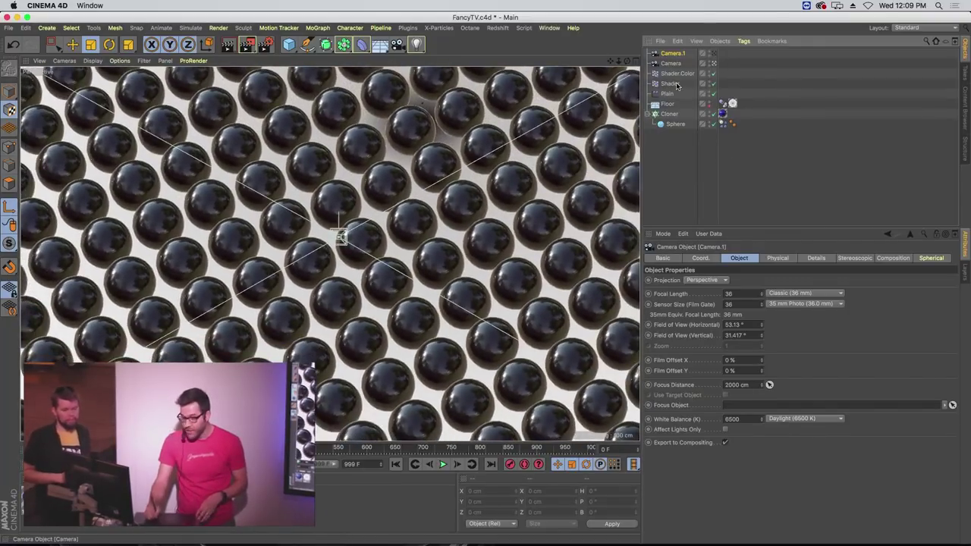
Delete Camera.1 and play the animation through the remaining camera, stopping at frame 166
{"action": "left_click", "coordinate": [691, 175]}
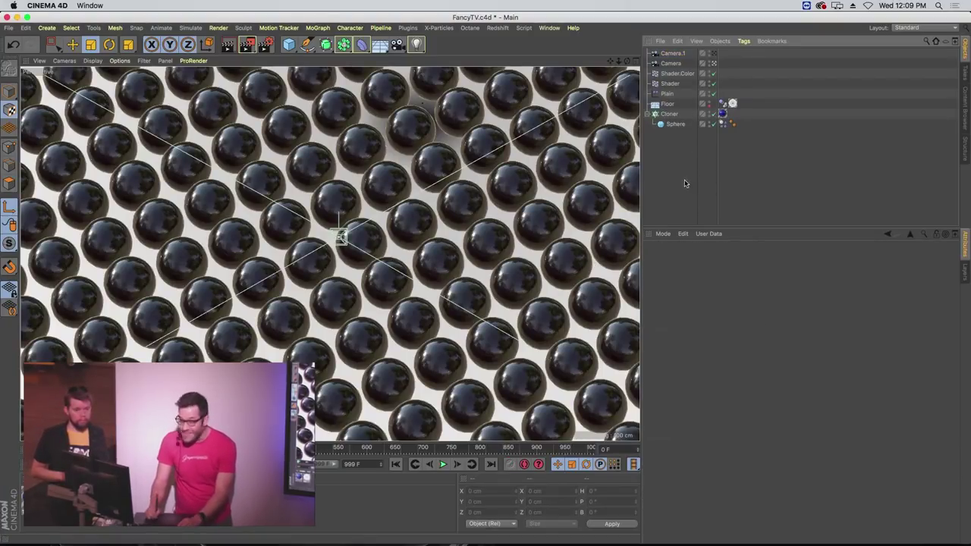
{"action": "left_click", "coordinate": [672, 54]}
{"action": "key", "text": "Delete"}
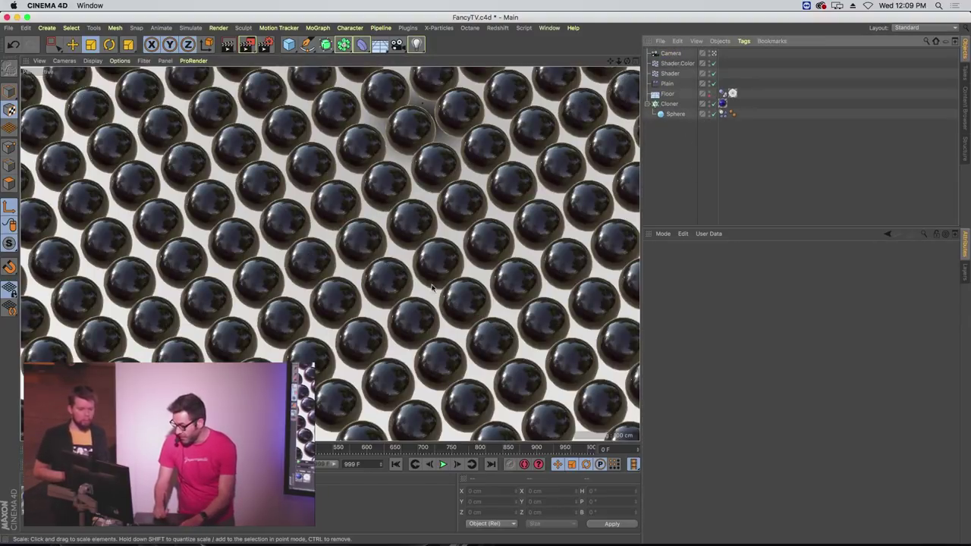
{"action": "left_click", "coordinate": [443, 464]}
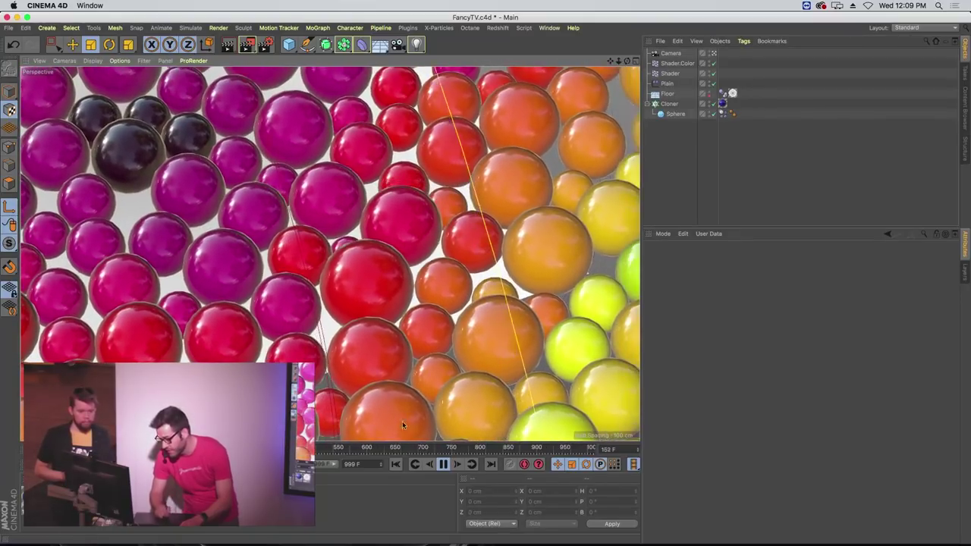
{"action": "key", "text": "F8"}
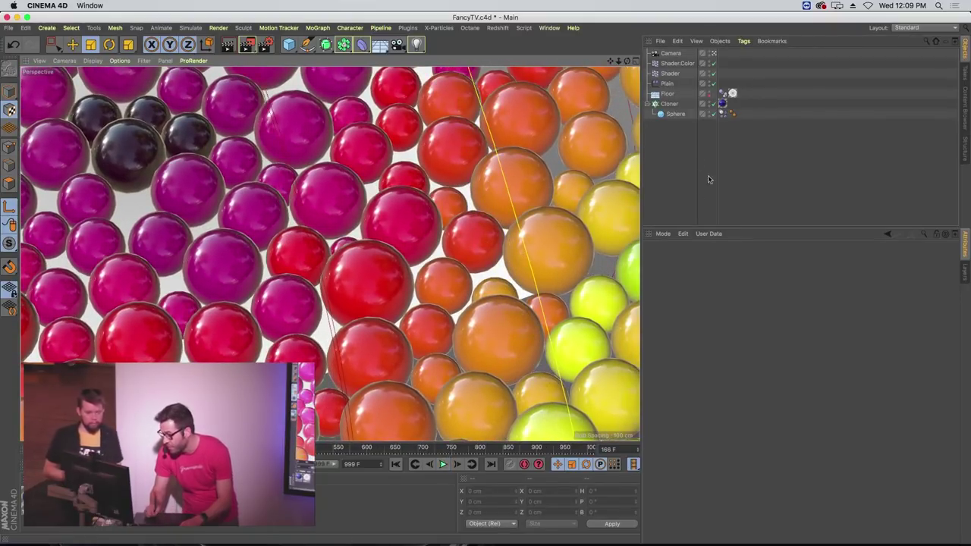
Display the camera's Physical renderer settings and save the project
{"action": "left_click", "coordinate": [670, 55]}
{"action": "left_click", "coordinate": [778, 259]}
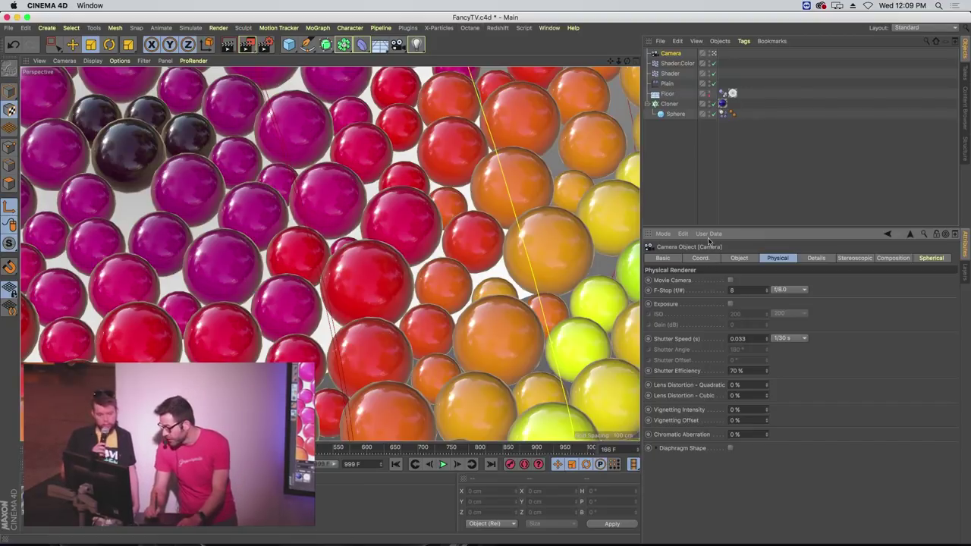
{"action": "key", "text": "super+s"}
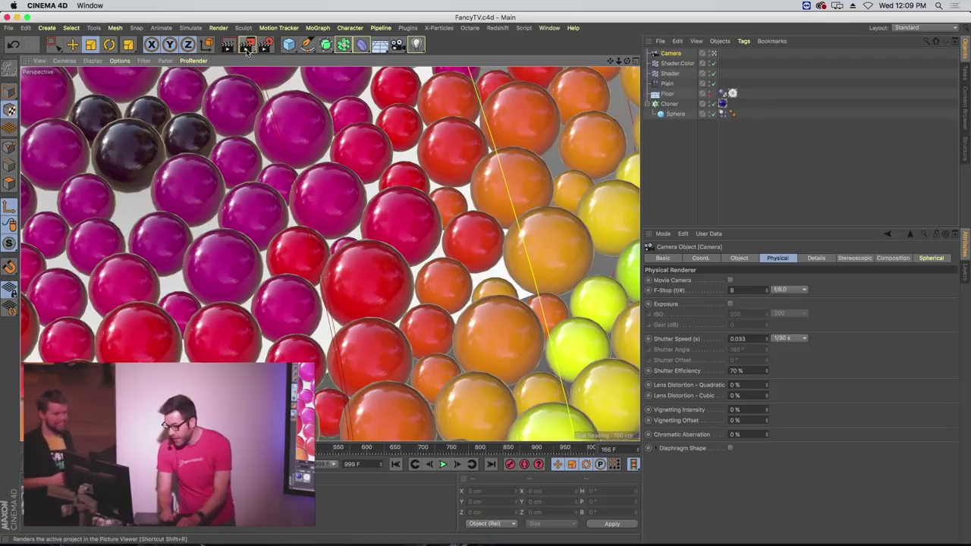
Enable SSAO and Depth of Field in the Perspective viewport
{"action": "left_click", "coordinate": [119, 61]}
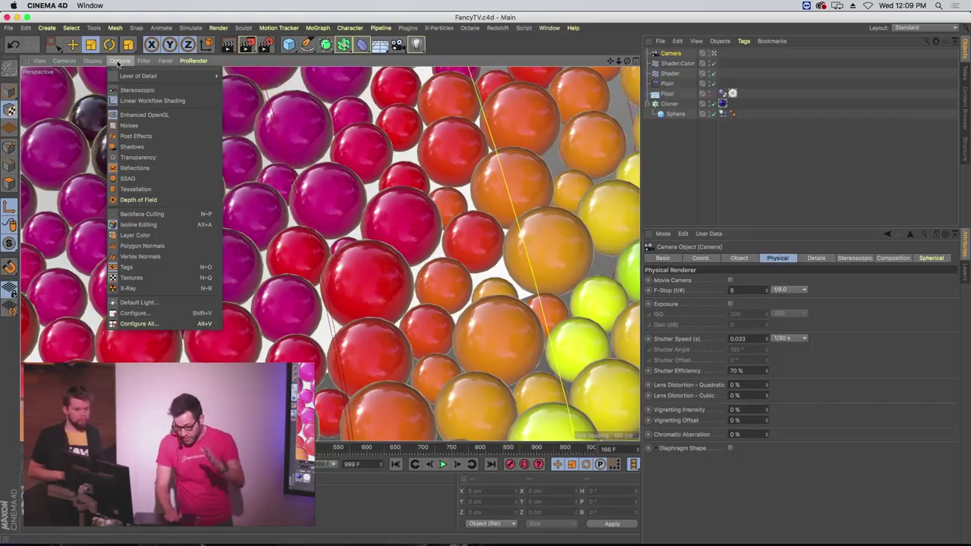
{"action": "left_click", "coordinate": [144, 180]}
{"action": "left_click", "coordinate": [120, 61]}
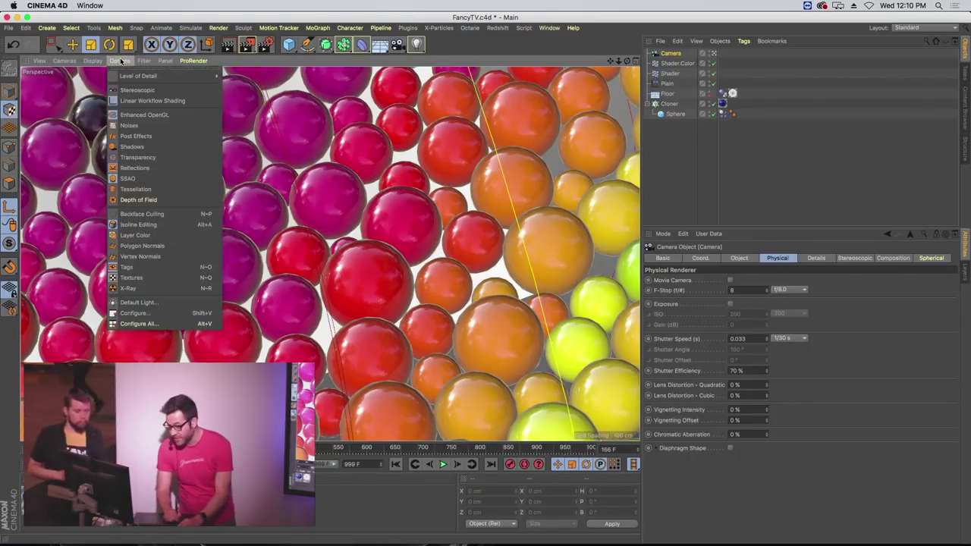
{"action": "left_click", "coordinate": [142, 201]}
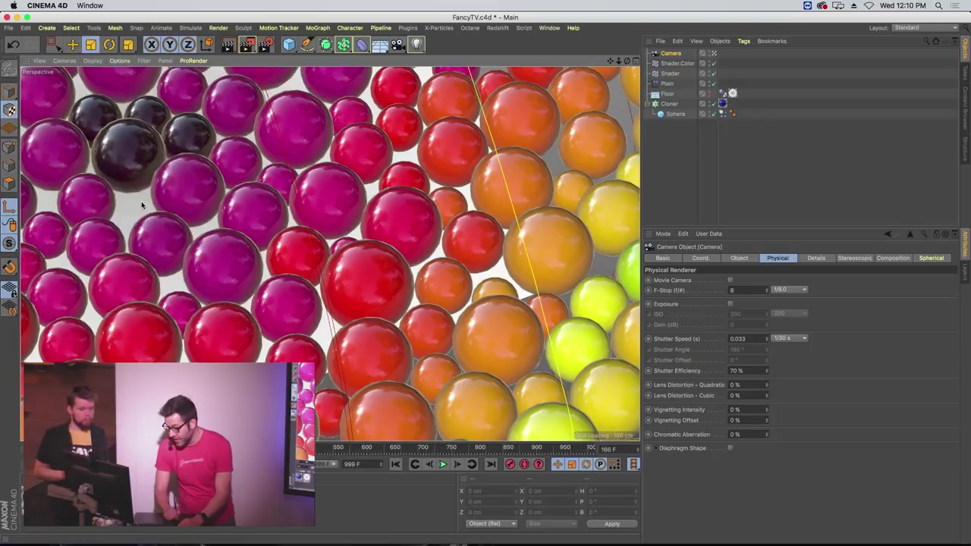
Set the SSAO radius to 107 cm in the viewport's Enhanced OpenGL settings
{"action": "key", "text": "shift+v"}
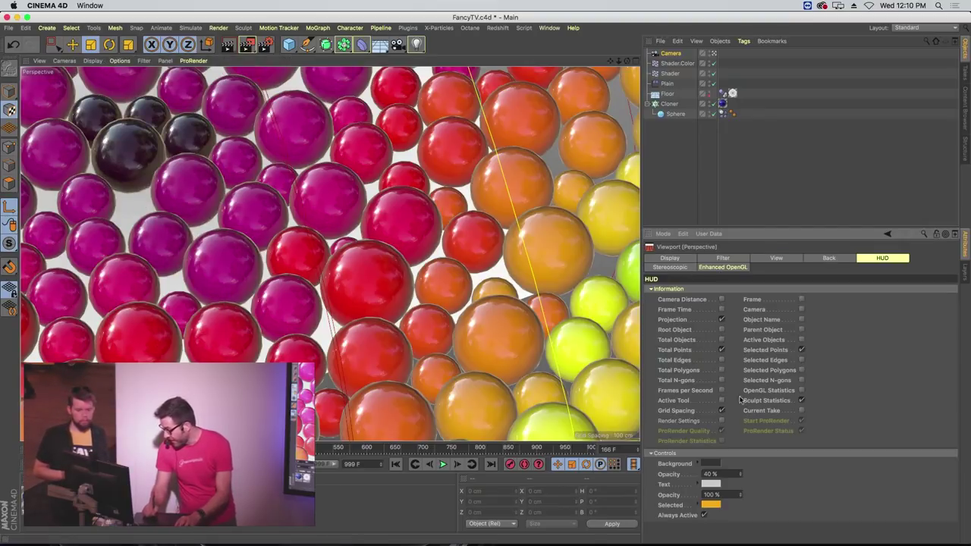
{"action": "left_click", "coordinate": [723, 267]}
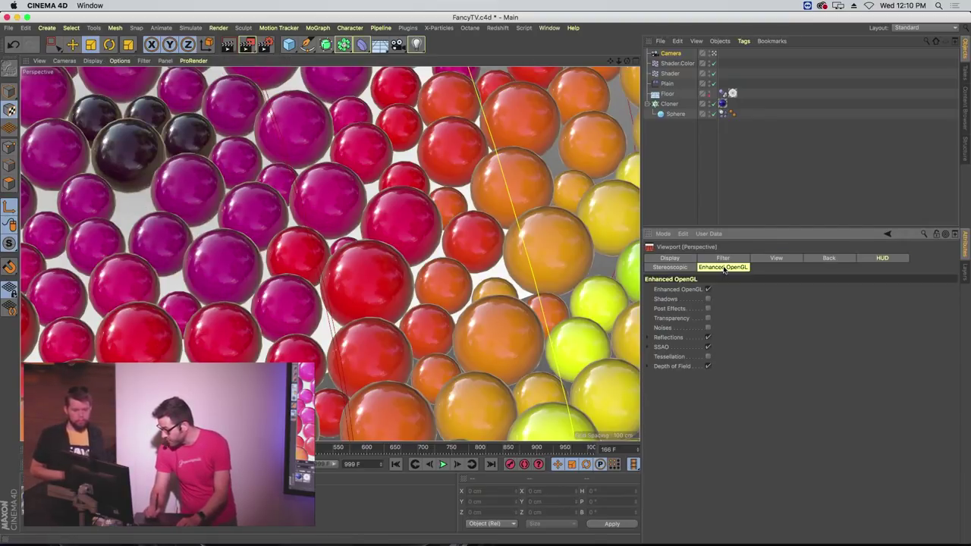
{"action": "left_click", "coordinate": [648, 347]}
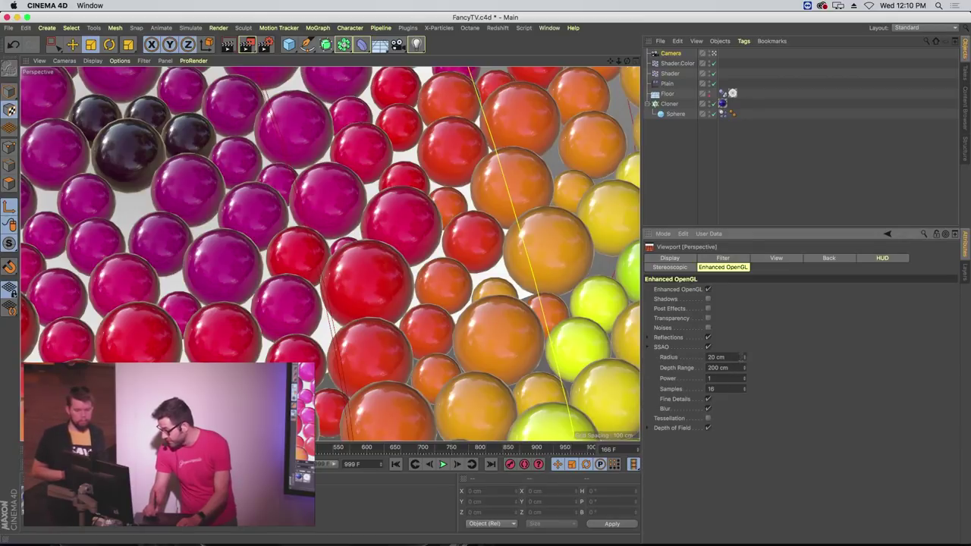
{"action": "mouse_move", "coordinate": [745, 360]}
{"action": "left_mouse_down"}
{"action": "mouse_move", "coordinate": [748, 347]}
{"action": "mouse_move", "coordinate": [745, 362]}
{"action": "left_mouse_up"}
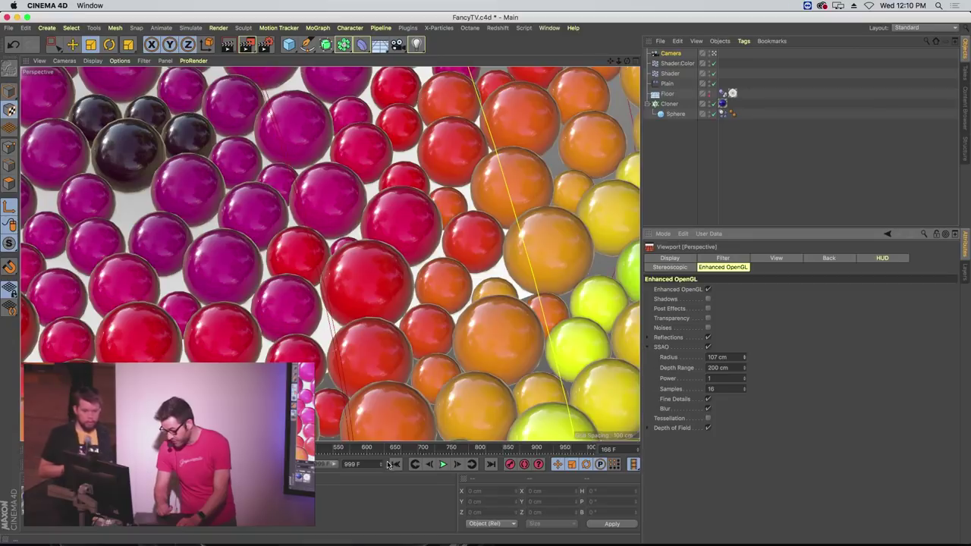
Set the camera's F-Stop to 0.5 in its Physical renderer settings
{"action": "left_click", "coordinate": [670, 53]}
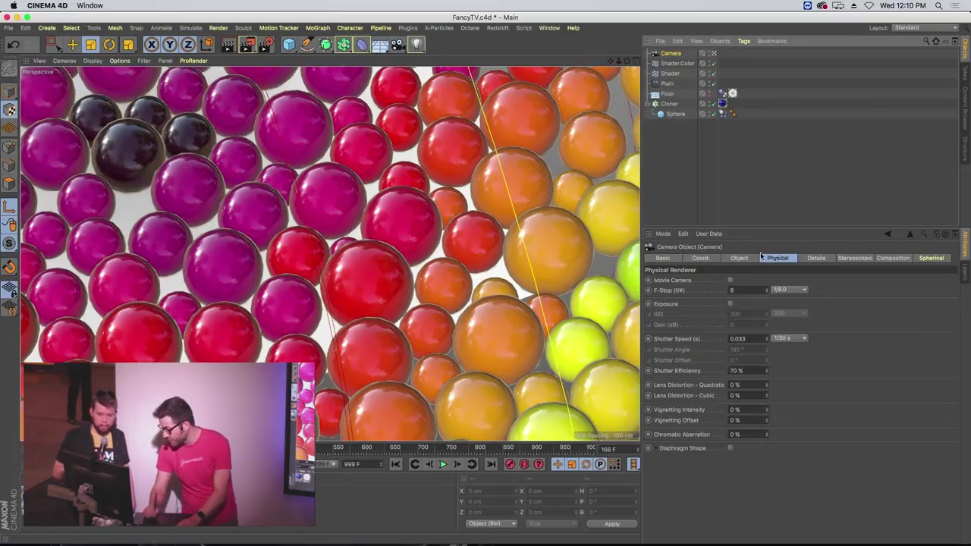
{"action": "left_click", "coordinate": [763, 257]}
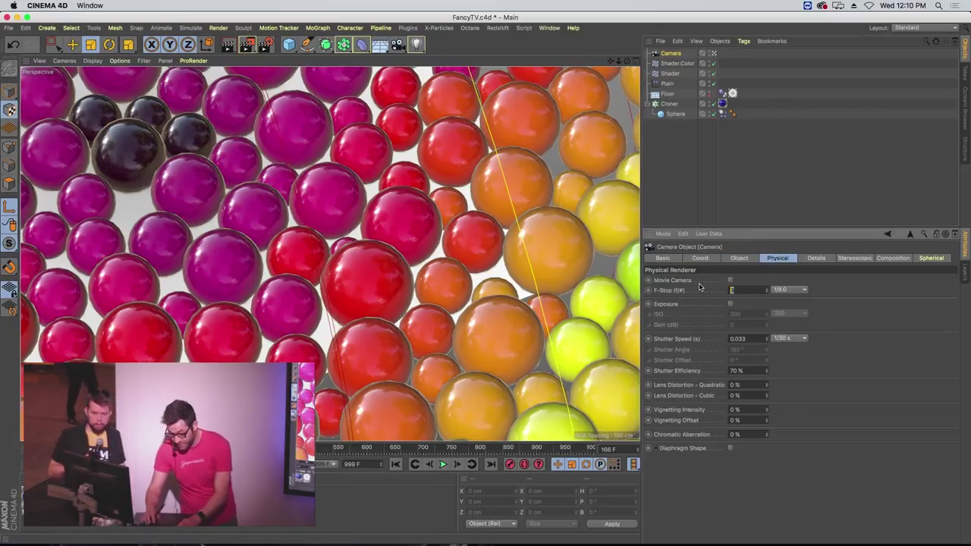
{"action": "type", "text": "0.5"}
{"action": "key", "text": "Return"}
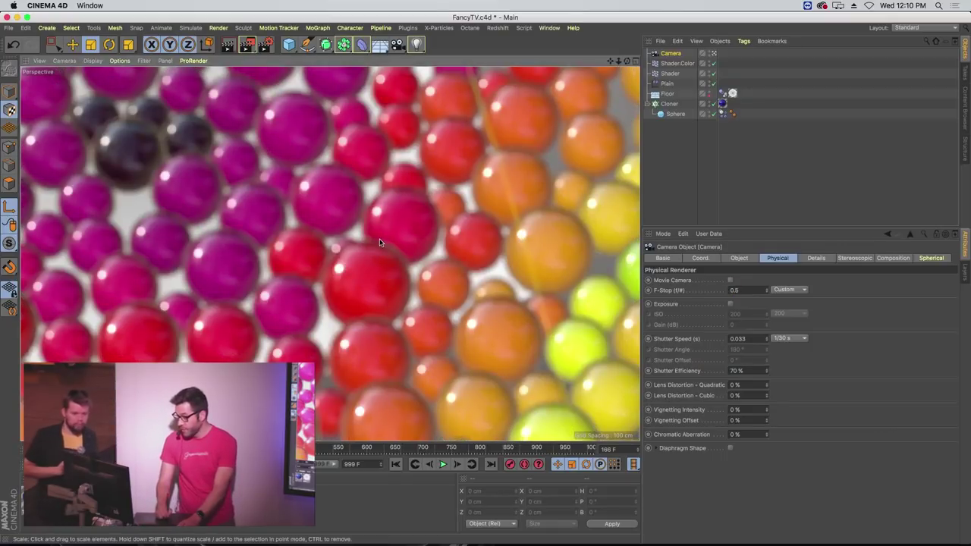
Pick the camera's focus distance from the black sphere cluster in the viewport
{"action": "mouse_move", "coordinate": [385, 238]}
{"action": "left_mouse_down", "text": "alt"}
{"action": "mouse_move", "coordinate": [389, 213]}
{"action": "mouse_move", "coordinate": [376, 222]}
{"action": "left_mouse_up", "text": "alt"}
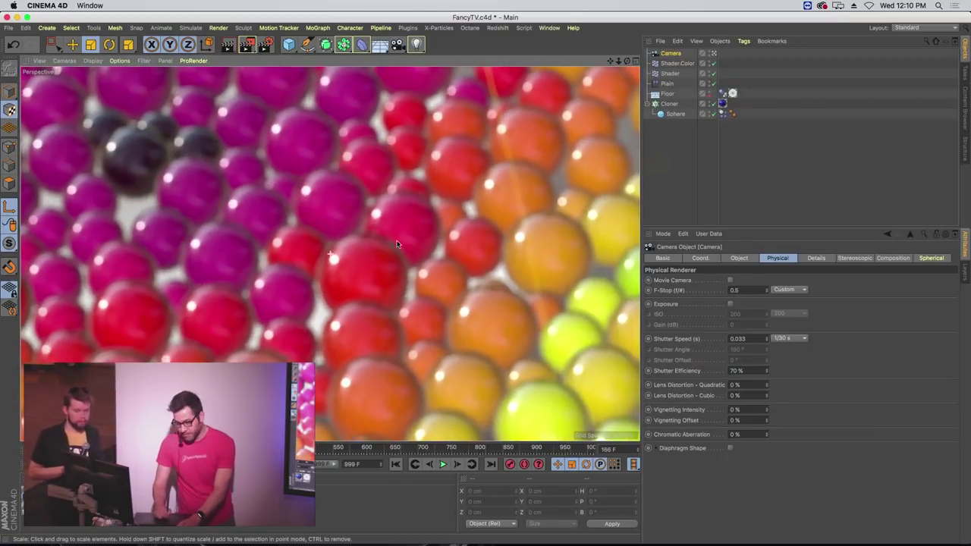
{"action": "left_click_drag", "start_coordinate": [628, 173], "coordinate": [621, 182], "text": "alt"}
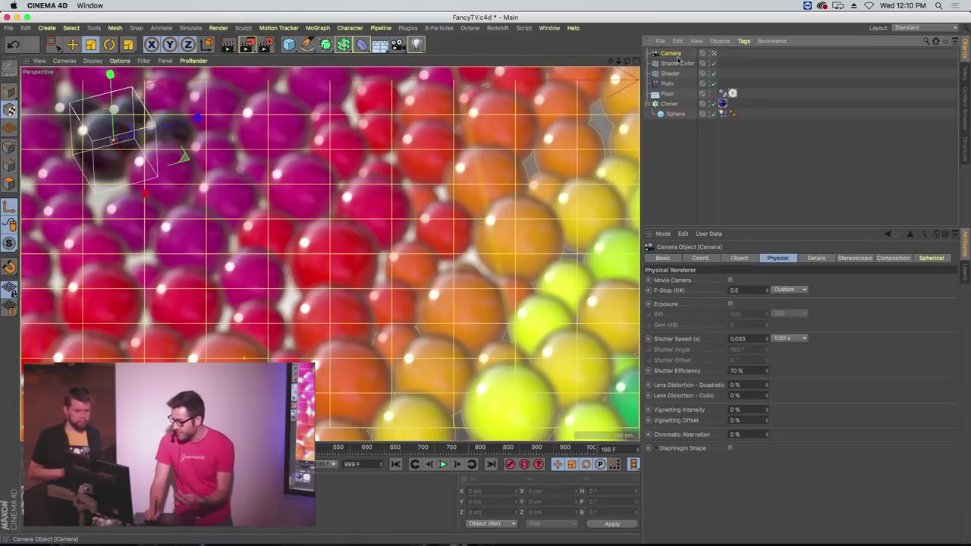
{"action": "left_click", "coordinate": [739, 258]}
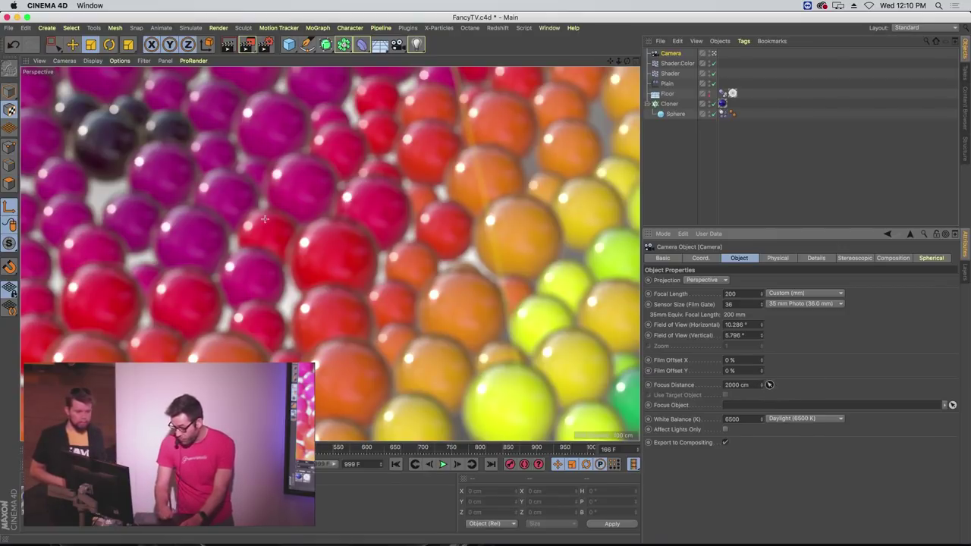
{"action": "left_click", "coordinate": [139, 162]}
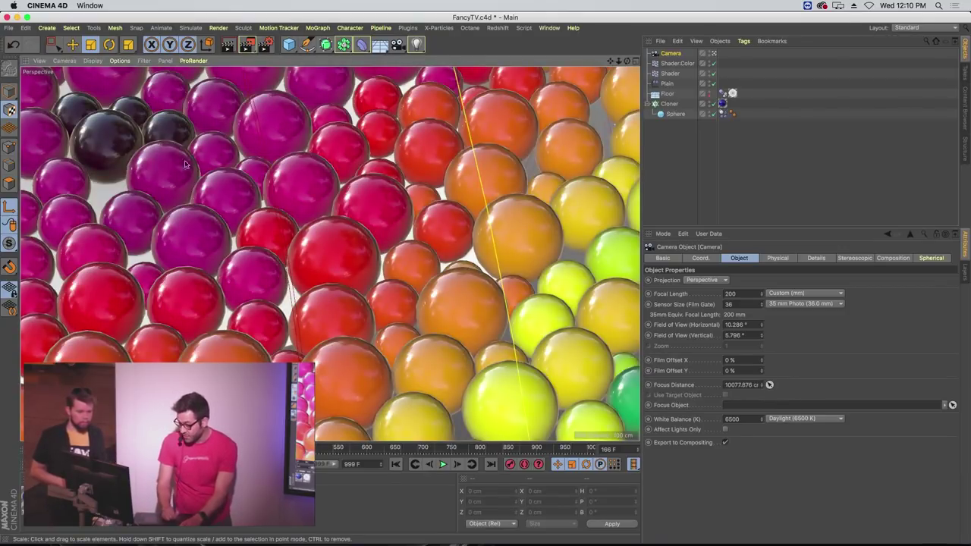
{"action": "left_click_drag", "start_coordinate": [170, 151], "coordinate": [327, 214], "text": "alt"}
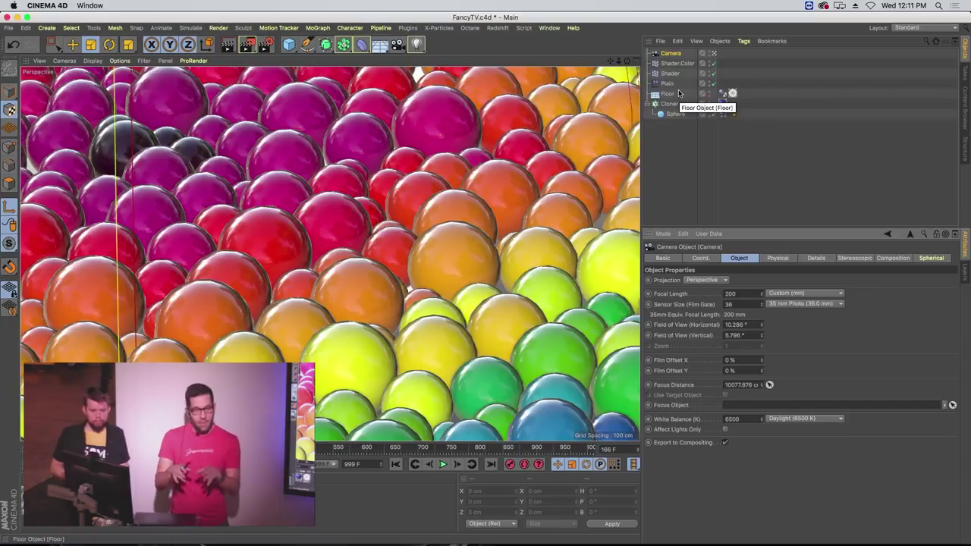
Set the camera's F-Stop to 0.01 and re-pick the focus distance on the black sphere cluster
{"action": "left_click", "coordinate": [776, 259]}
{"action": "scroll", "coordinate": [749, 289], "scroll_direction": "down", "scroll_amount": 4}
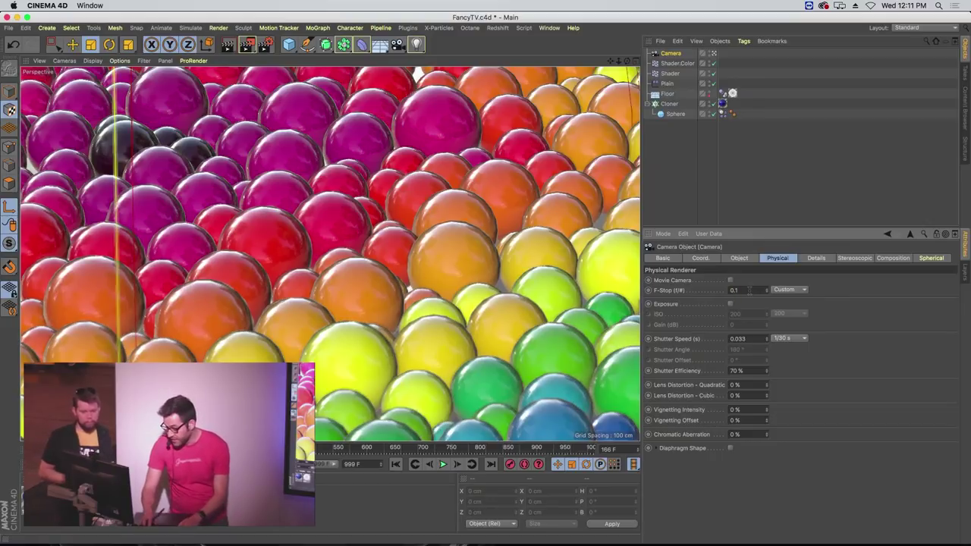
{"action": "left_click", "coordinate": [748, 290]}
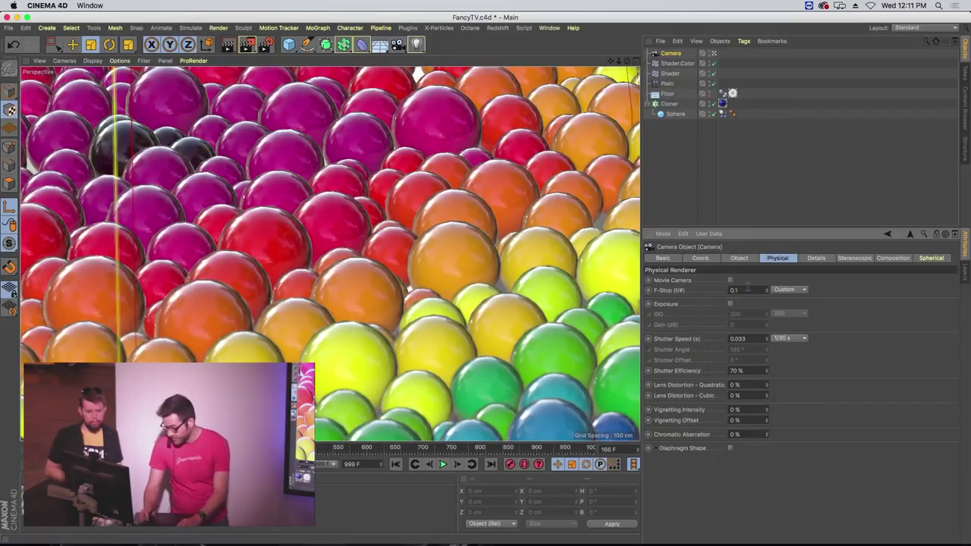
{"action": "type", "text": "0.01"}
{"action": "key", "text": "Return"}
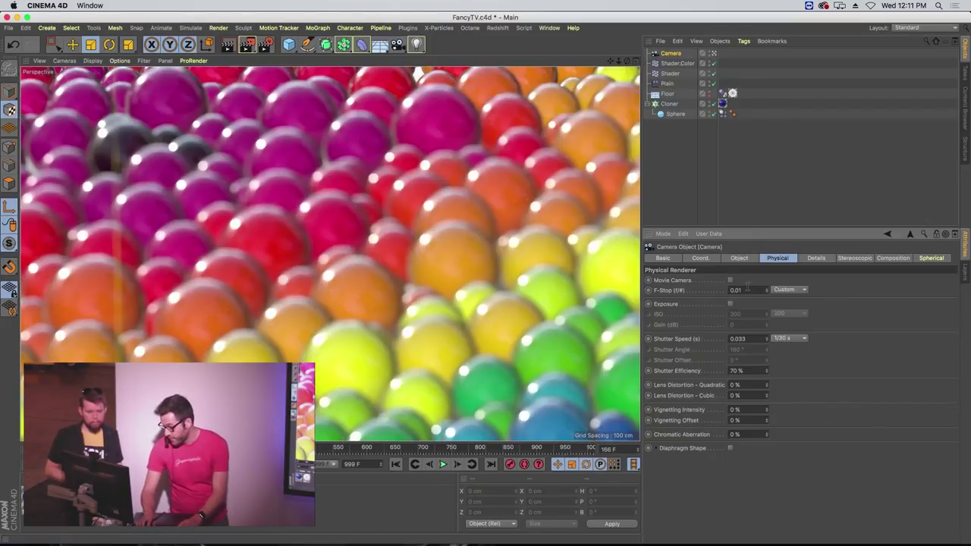
{"action": "left_click", "coordinate": [739, 259]}
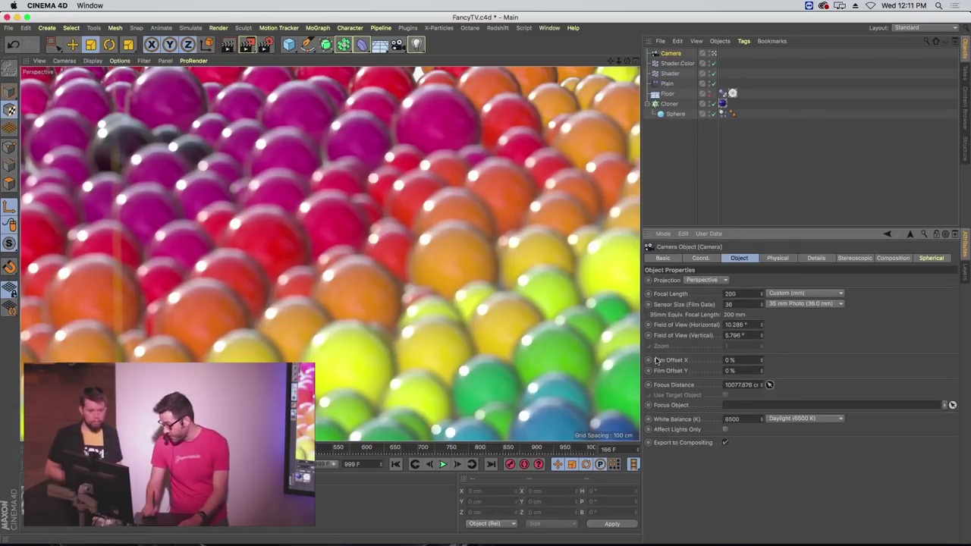
{"action": "left_click_drag", "start_coordinate": [769, 385], "coordinate": [136, 144]}
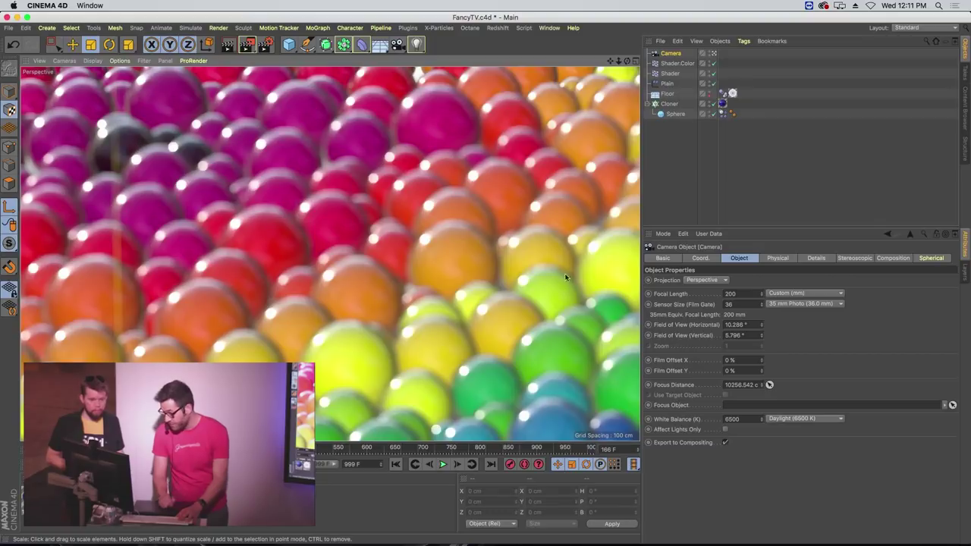
Try an F-Stop of 0.18 on the camera and settle on 0.08
{"action": "left_click", "coordinate": [778, 258]}
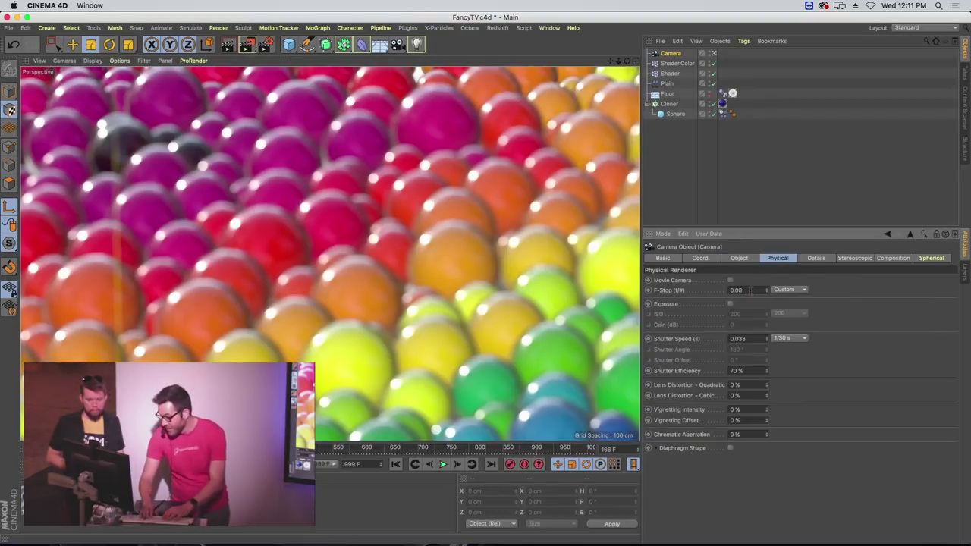
{"action": "left_click", "coordinate": [747, 290]}
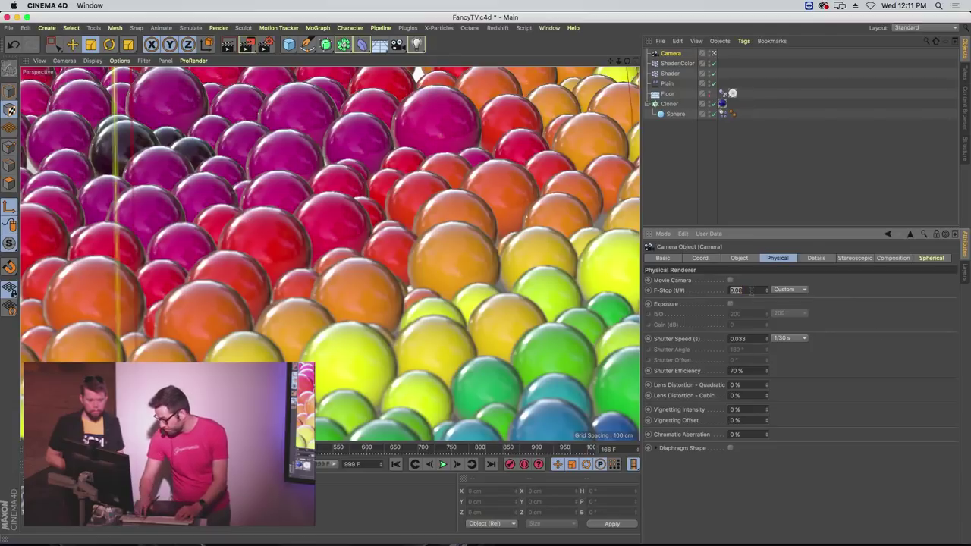
{"action": "type", "text": "0.18"}
{"action": "key", "text": "Return"}
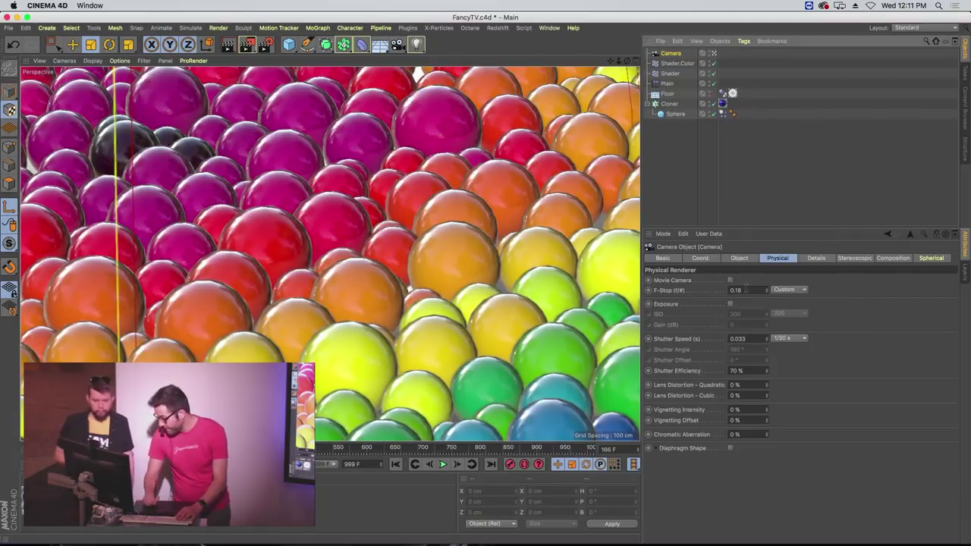
{"action": "left_click", "coordinate": [745, 289]}
{"action": "type", "text": "0"}
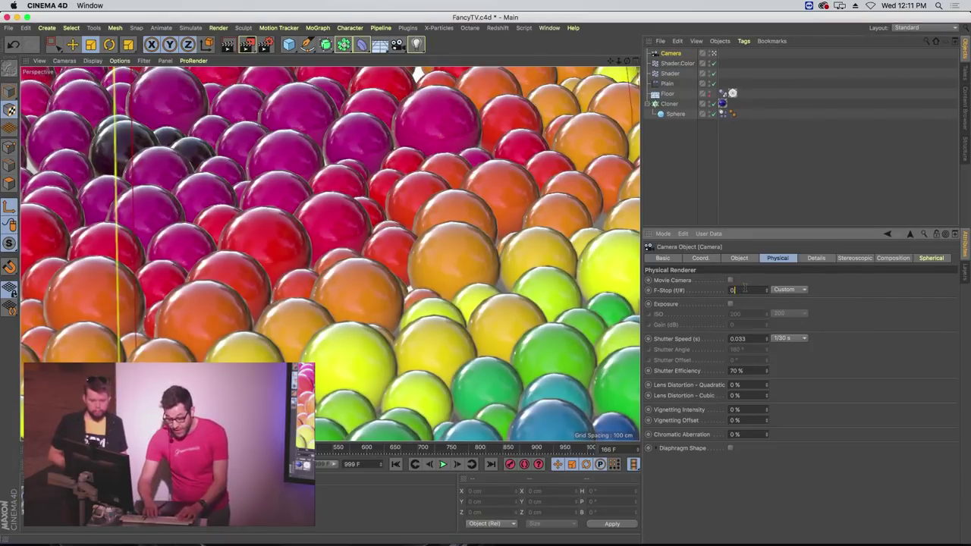
{"action": "type", "text": ".08"}
{"action": "key", "text": "Return"}
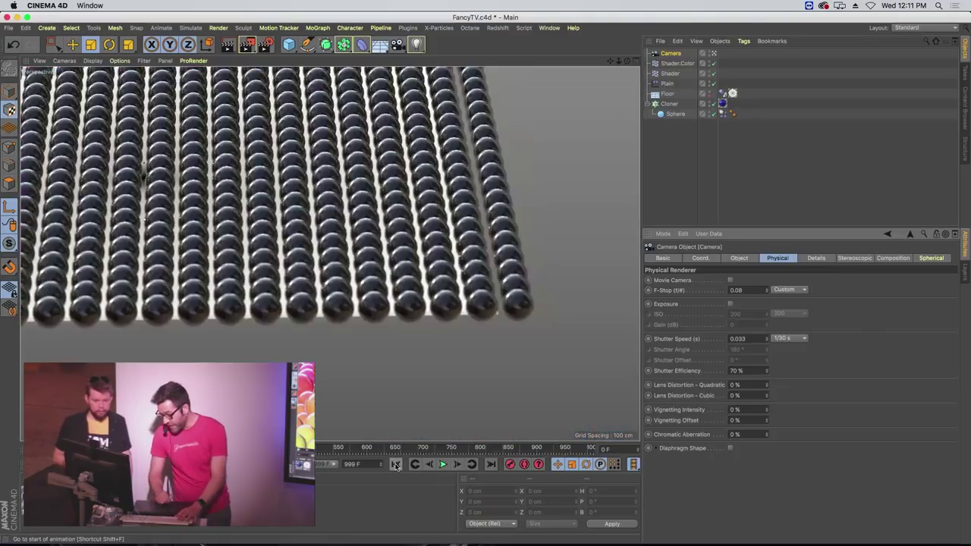
Play the sphere animation from the first frame to frame 100, and rewind it to the start
{"action": "left_click", "coordinate": [396, 464]}
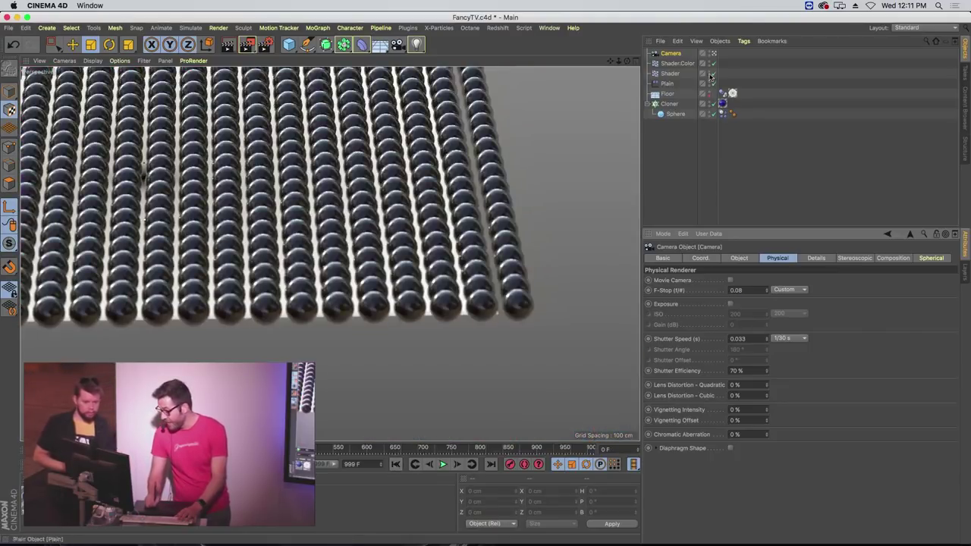
{"action": "left_click", "coordinate": [443, 464]}
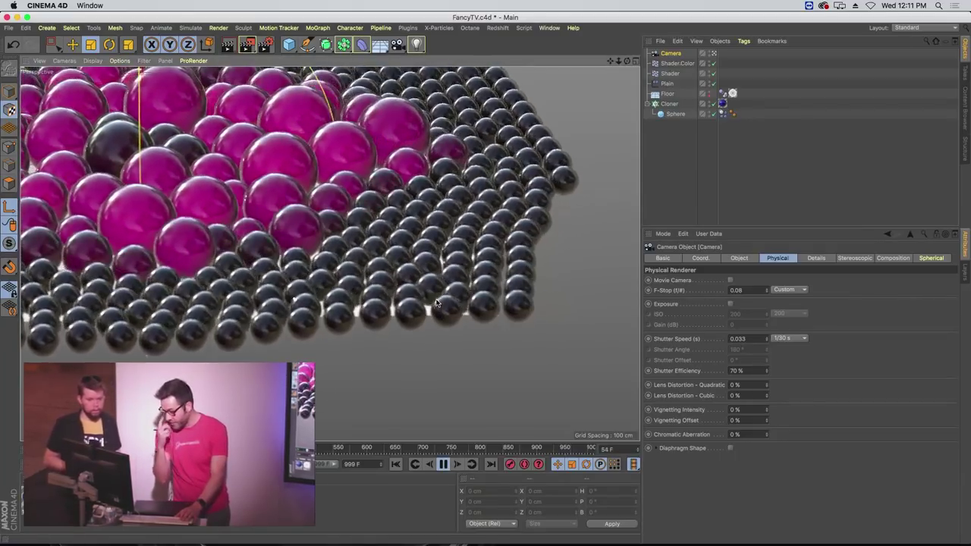
{"action": "left_click_drag", "start_coordinate": [437, 304], "coordinate": [519, 282], "text": "alt"}
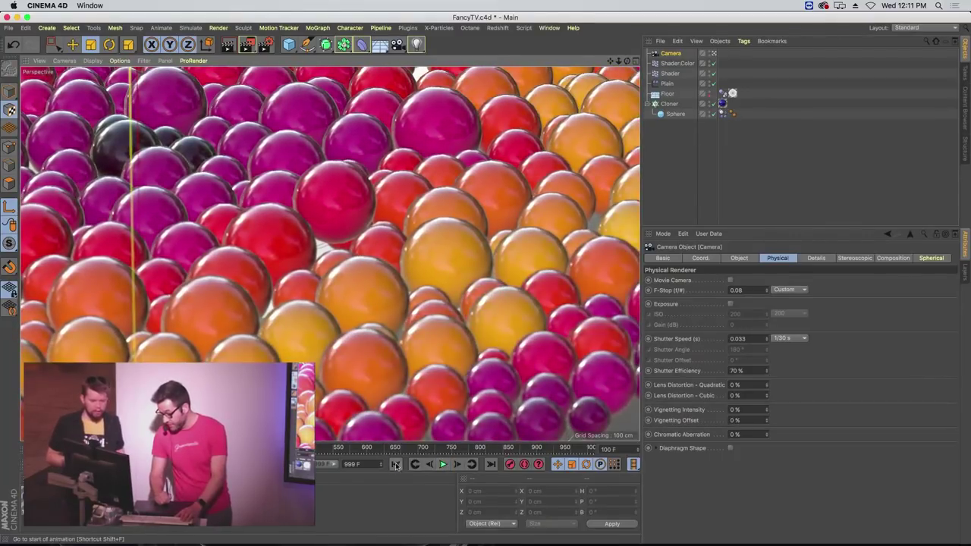
{"action": "left_click", "coordinate": [396, 465]}
Raise the Cloner's grid array count along its first axis to 40
{"action": "left_click", "coordinate": [670, 103]}
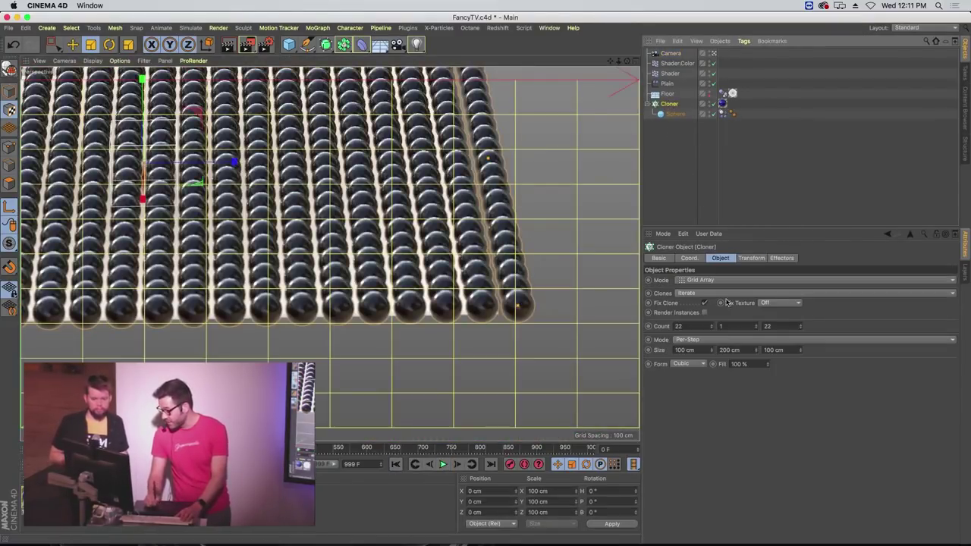
{"action": "left_click", "coordinate": [666, 114]}
{"action": "left_click", "coordinate": [669, 103]}
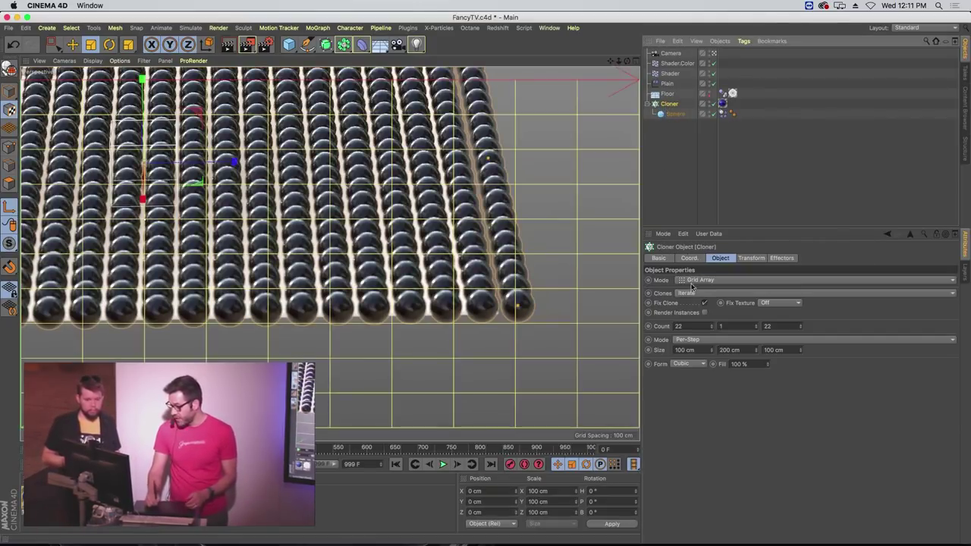
{"action": "left_click", "coordinate": [713, 326]}
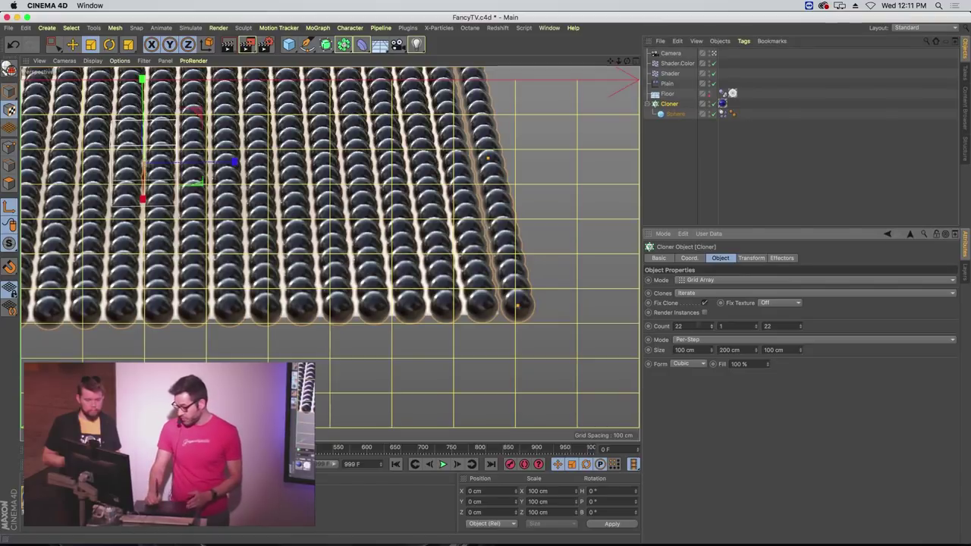
{"action": "left_click", "coordinate": [712, 324]}
{"action": "left_click", "coordinate": [712, 324]}
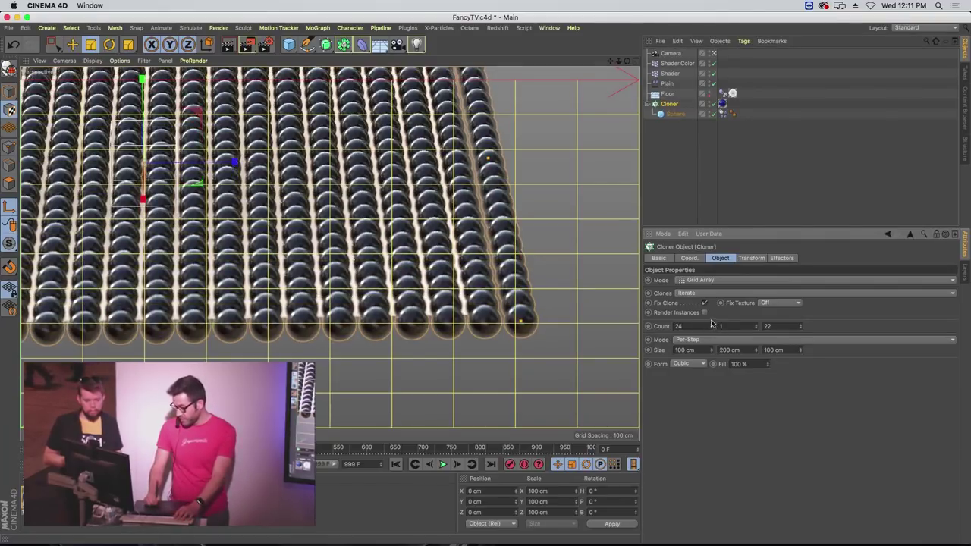
{"action": "left_click", "coordinate": [713, 325]}
{"action": "left_click", "coordinate": [712, 325]}
{"action": "left_click", "coordinate": [712, 325]}
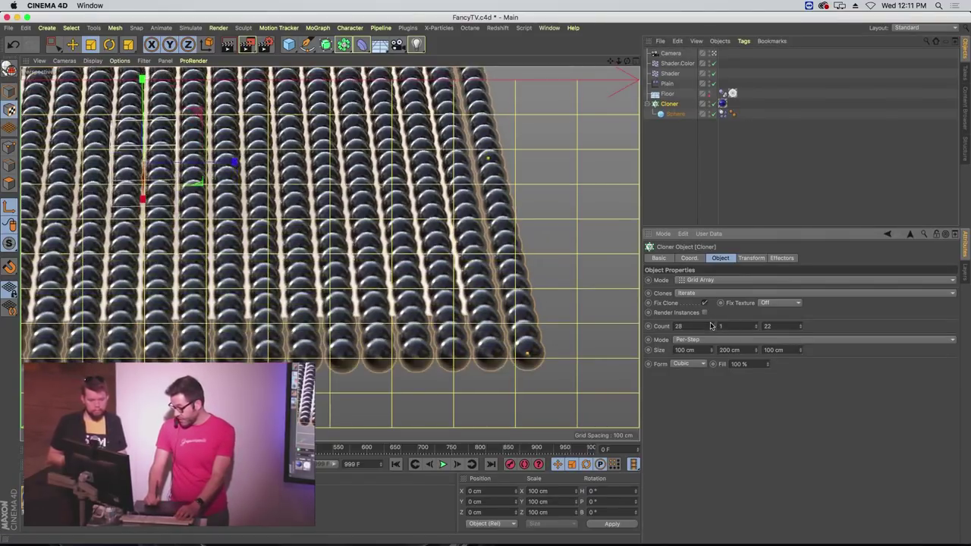
{"action": "left_click", "coordinate": [713, 324]}
{"action": "left_click", "coordinate": [712, 325]}
{"action": "left_click", "coordinate": [712, 325]}
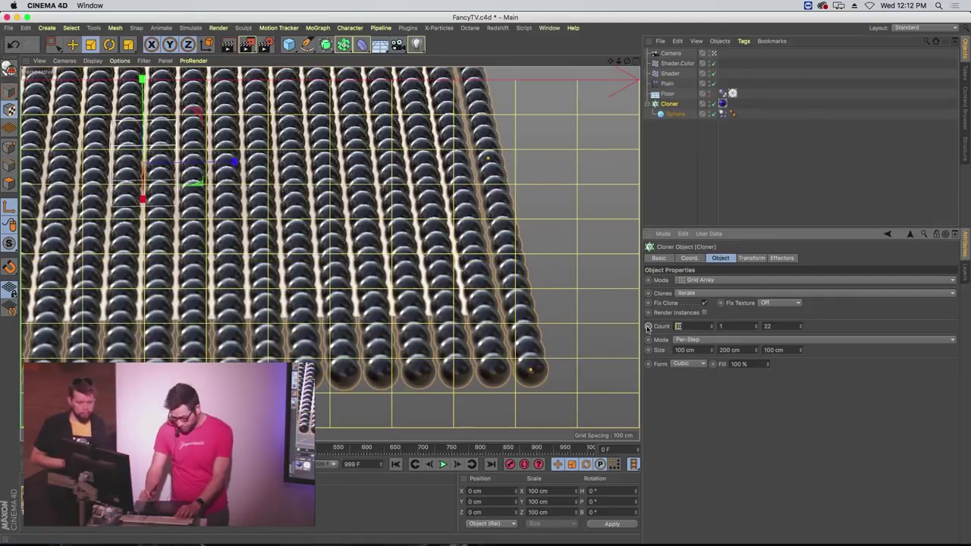
{"action": "key", "text": "Return"}
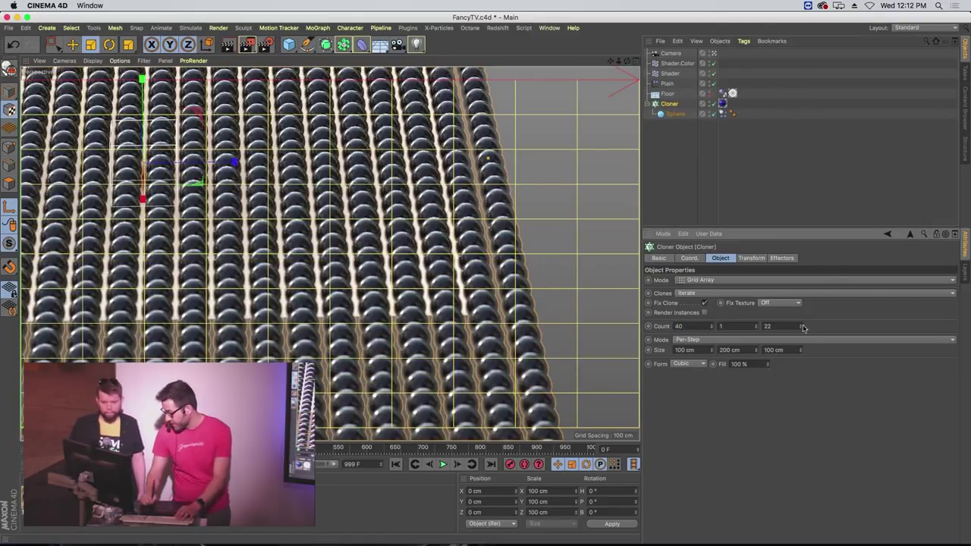
Set the Cloner's grid array count along its third axis to 40
{"action": "left_click", "coordinate": [768, 327]}
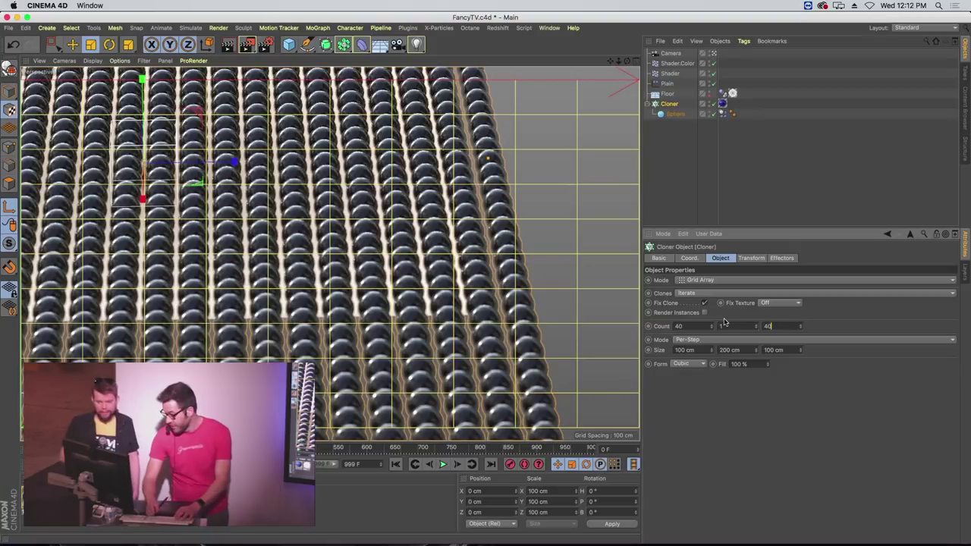
{"action": "type", "text": "40"}
{"action": "key", "text": "Return"}
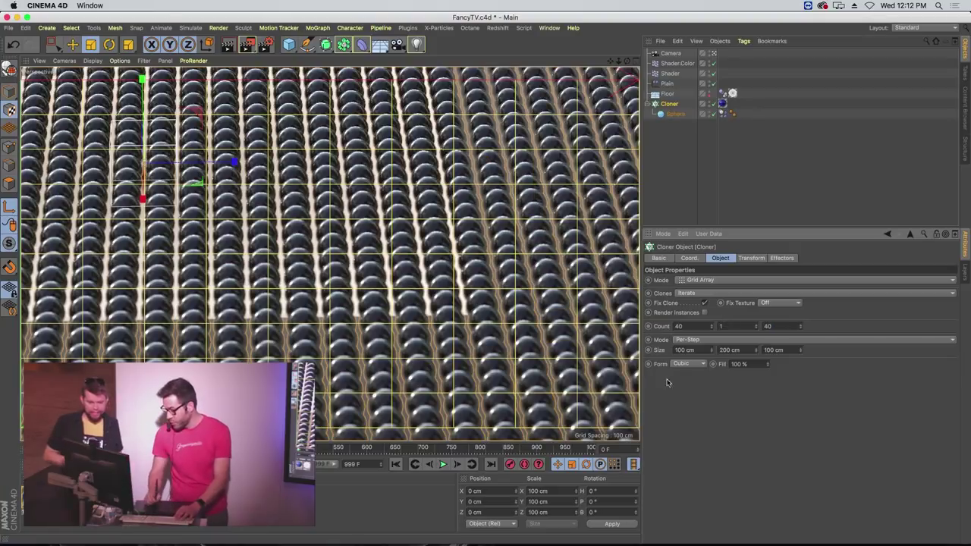
Play the animation of the enlarged sphere grid with nothing selected, stopping at frame 80
{"action": "left_click", "coordinate": [442, 464]}
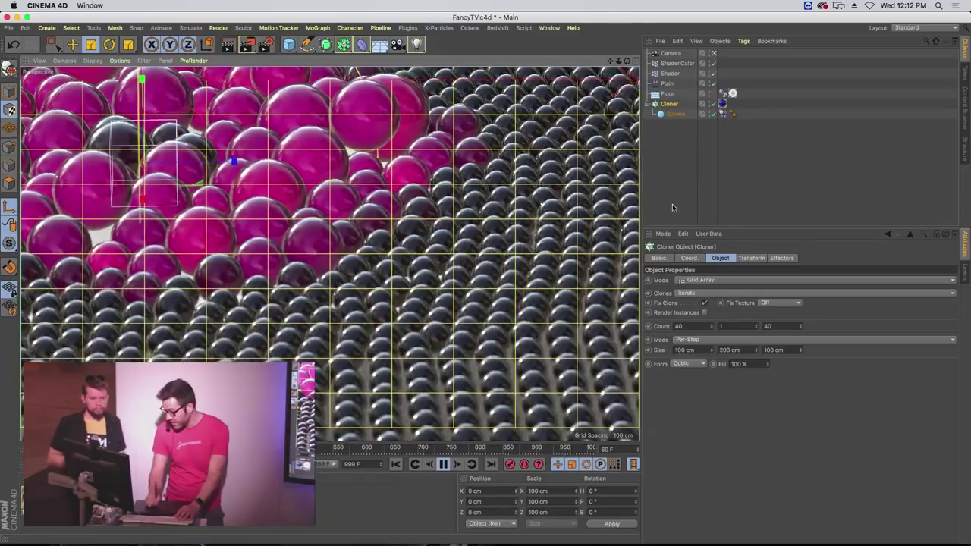
{"action": "left_click", "coordinate": [679, 181]}
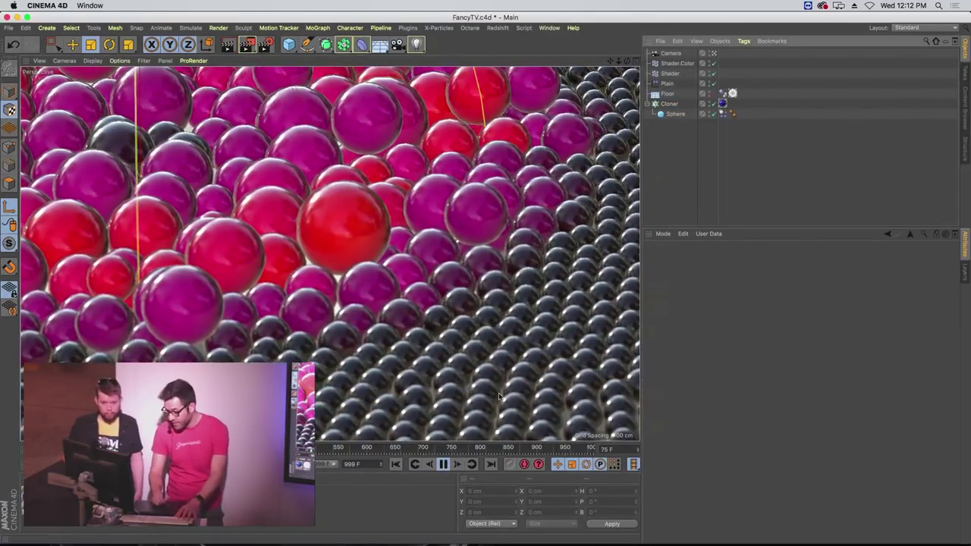
{"action": "left_click", "coordinate": [444, 464]}
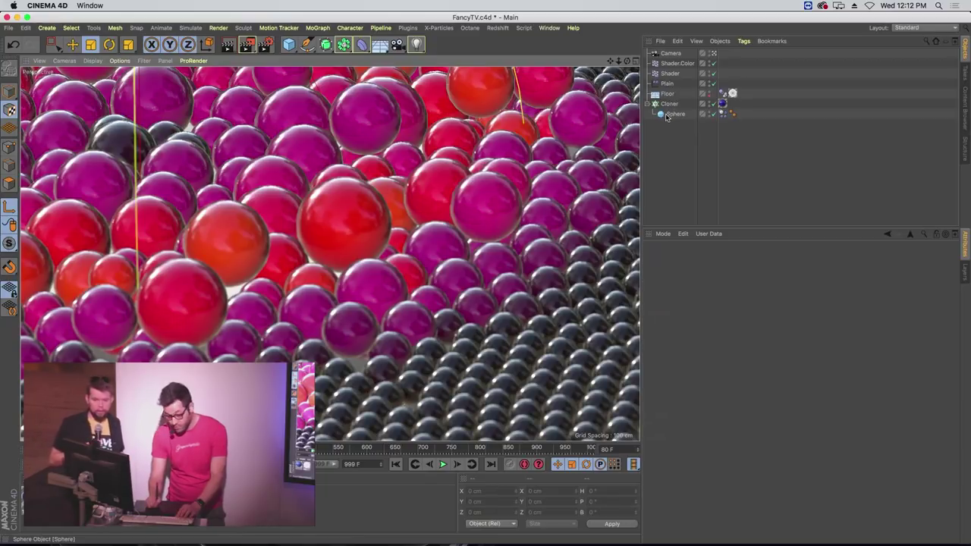
Set the gravity in the project's general Dynamics settings to 100000 cm
{"action": "left_click", "coordinate": [681, 221]}
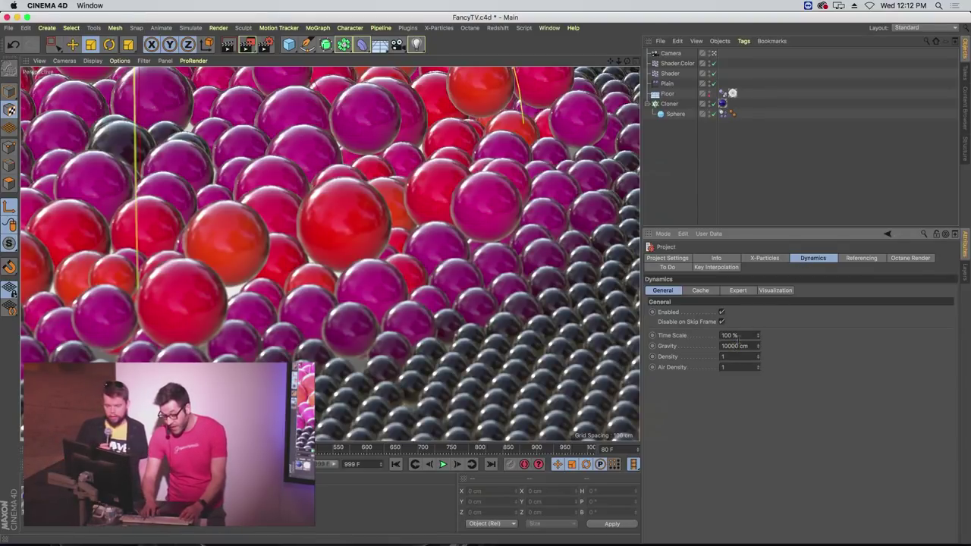
{"action": "type", "text": "0"}
{"action": "key", "text": "shift+Tab"}
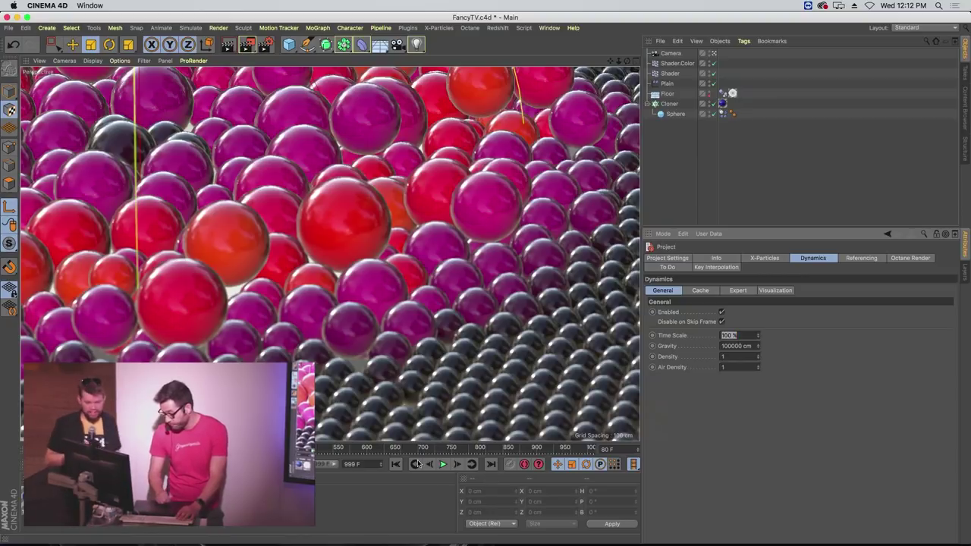
Continue playing the sphere animation with the increased gravity, stop at frame 101 and inspect the spheres
{"action": "left_click", "coordinate": [444, 465]}
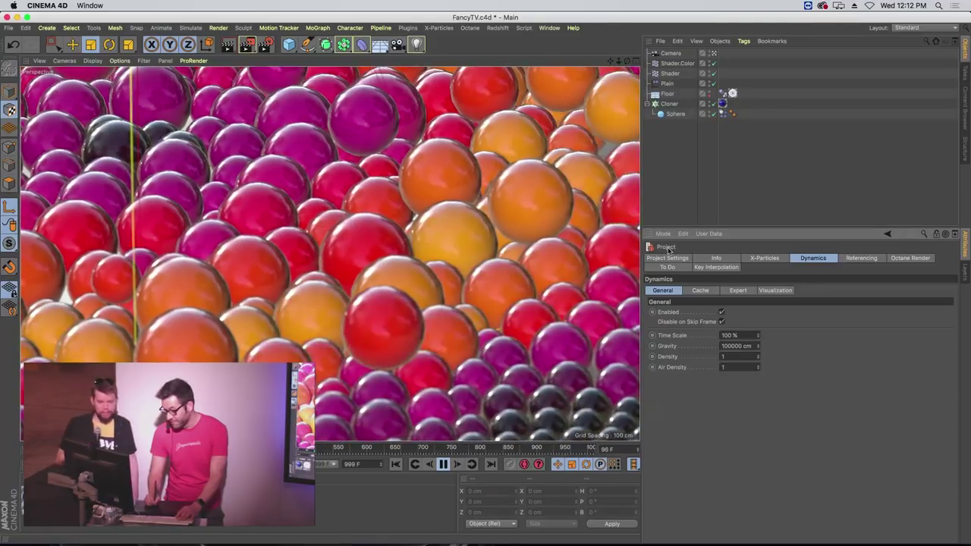
{"action": "left_click", "coordinate": [445, 464]}
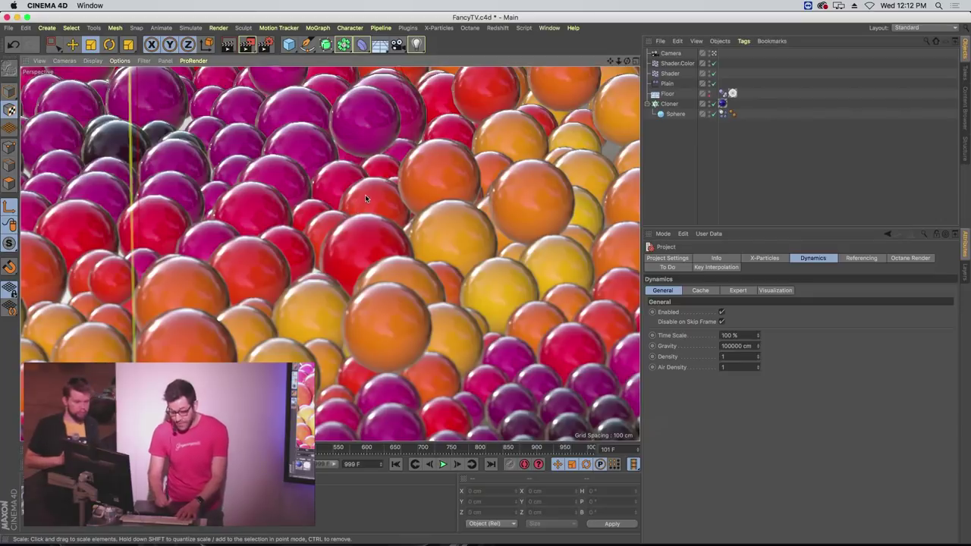
{"action": "mouse_move", "coordinate": [365, 194]}
{"action": "left_mouse_down", "text": "alt"}
{"action": "mouse_move", "coordinate": [343, 198]}
{"action": "mouse_move", "coordinate": [374, 188]}
{"action": "mouse_move", "coordinate": [355, 194]}
{"action": "left_mouse_up", "text": "alt"}
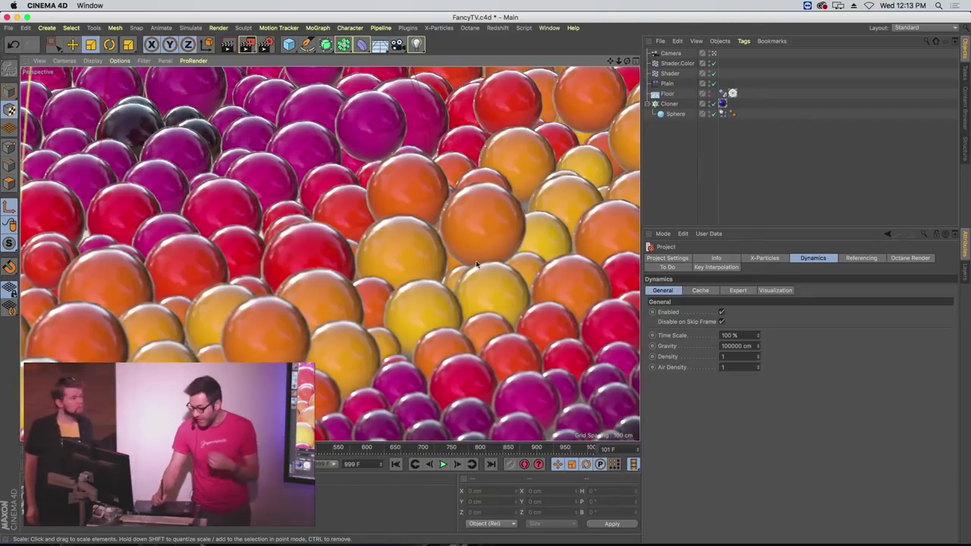
Return to the first frame and replay the sphere simulation, stopping at frame 89
{"action": "left_click", "coordinate": [396, 464]}
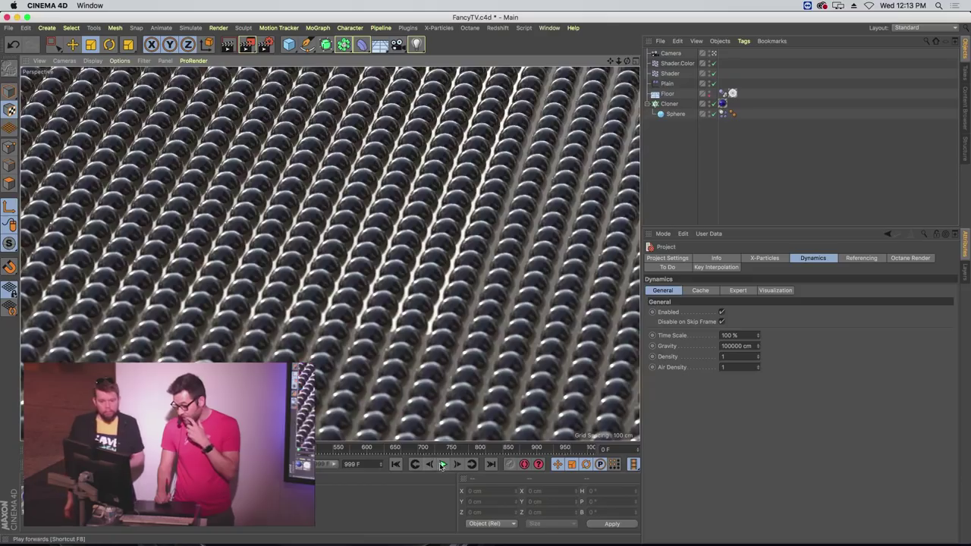
{"action": "left_click", "coordinate": [442, 465]}
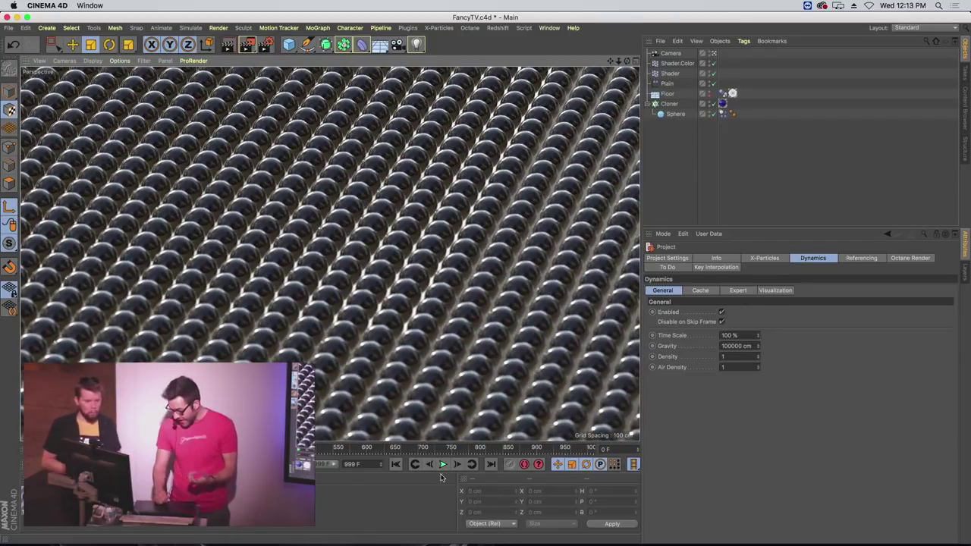
{"action": "left_click", "coordinate": [444, 465]}
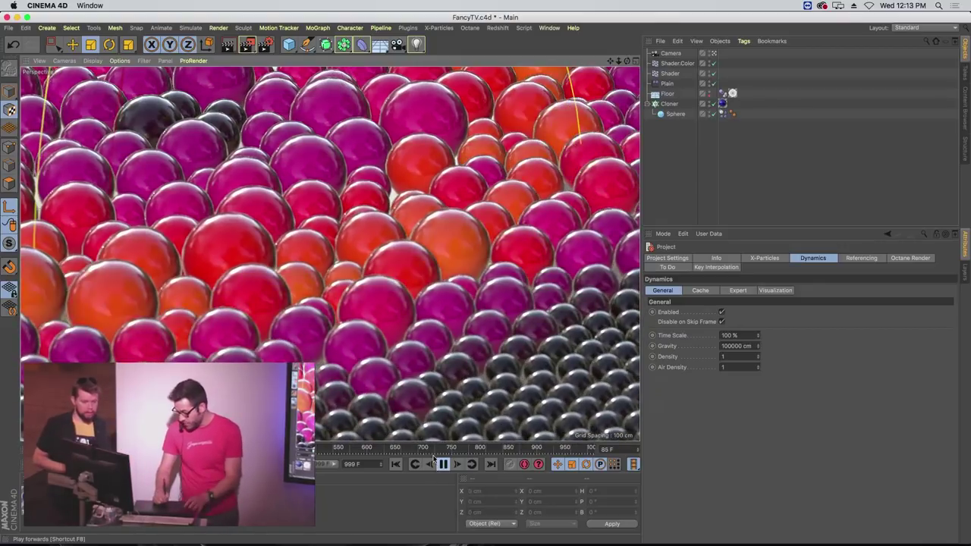
{"action": "left_click", "coordinate": [442, 465]}
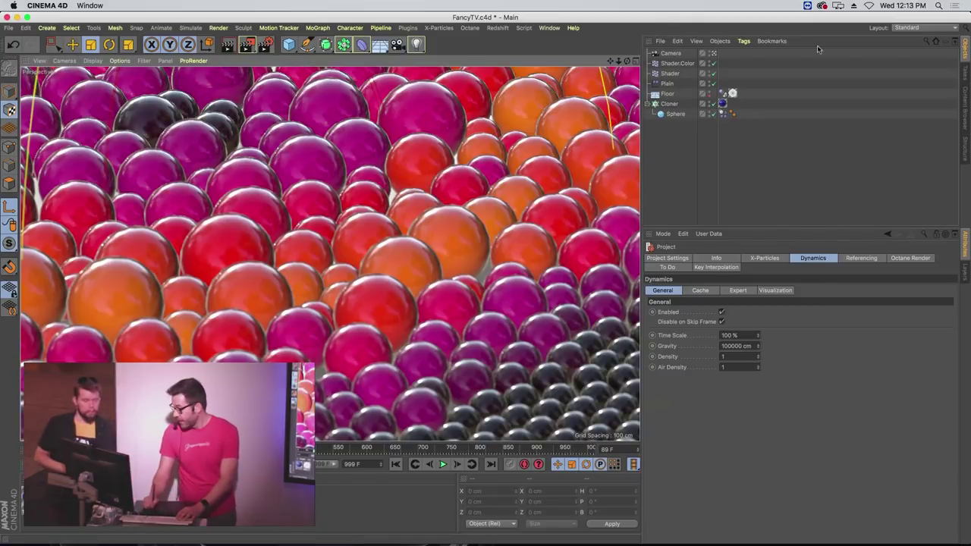
Set the renderer to Hardware OpenGL with Enhanced OpenGL, Depth of Field, Reflections and SSAO enabled
{"action": "left_click", "coordinate": [265, 44]}
{"action": "left_click", "coordinate": [122, 38]}
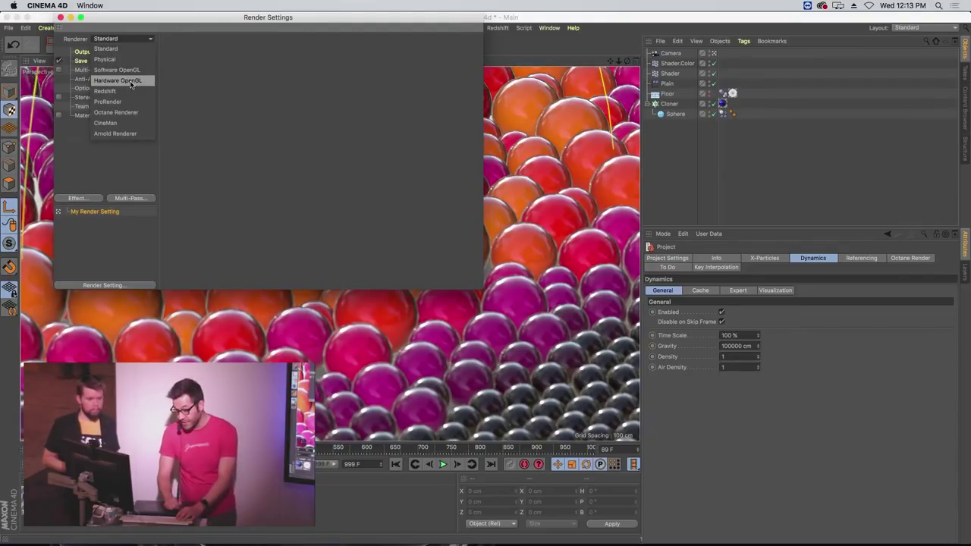
{"action": "left_click", "coordinate": [130, 82]}
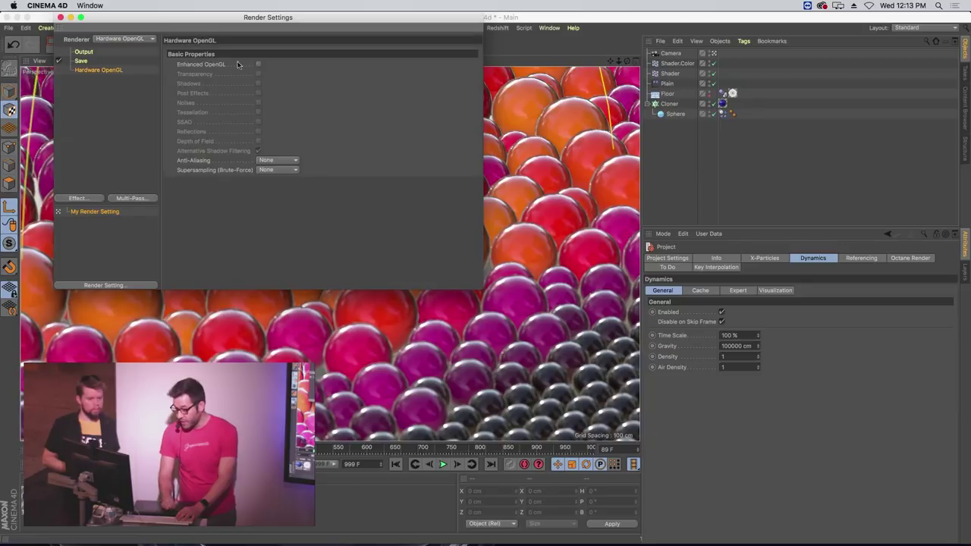
{"action": "left_click", "coordinate": [257, 64]}
{"action": "left_click", "coordinate": [258, 142]}
{"action": "left_click", "coordinate": [258, 132]}
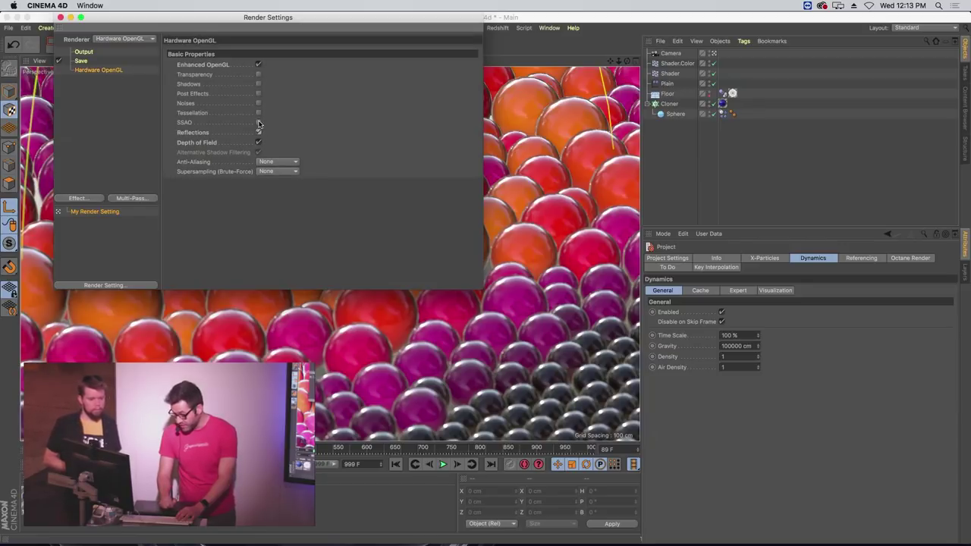
{"action": "left_click", "coordinate": [258, 122]}
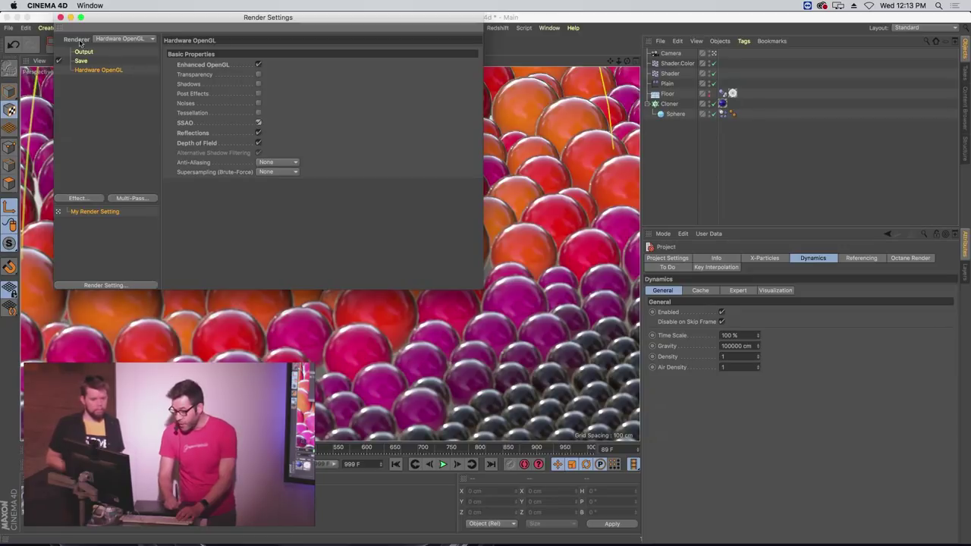
{"action": "left_click", "coordinate": [61, 16]}
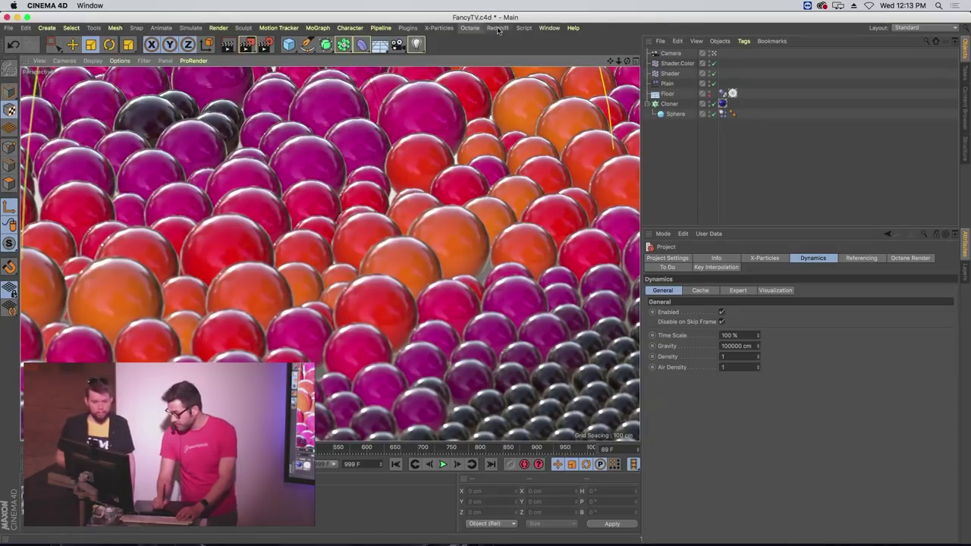
Run the FilterSwitch user script to toggle the viewport's display filter
{"action": "left_click", "coordinate": [523, 28]}
{"action": "mouse_move", "coordinate": [572, 48]}
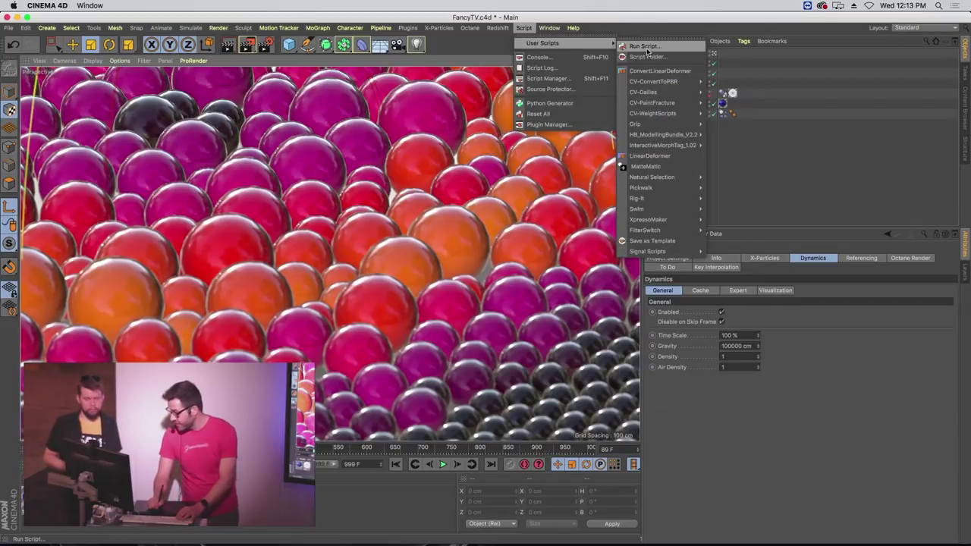
{"action": "mouse_move", "coordinate": [662, 186]}
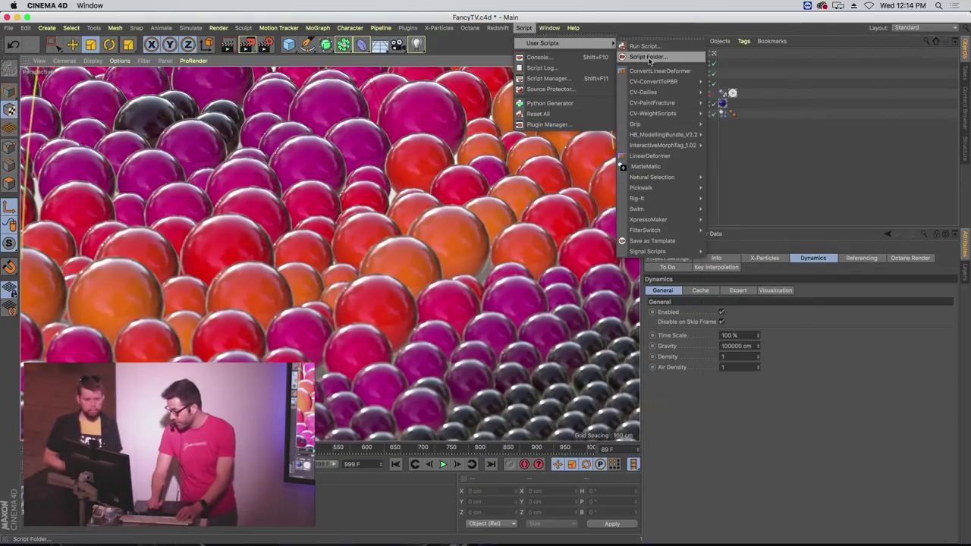
{"action": "mouse_move", "coordinate": [660, 230]}
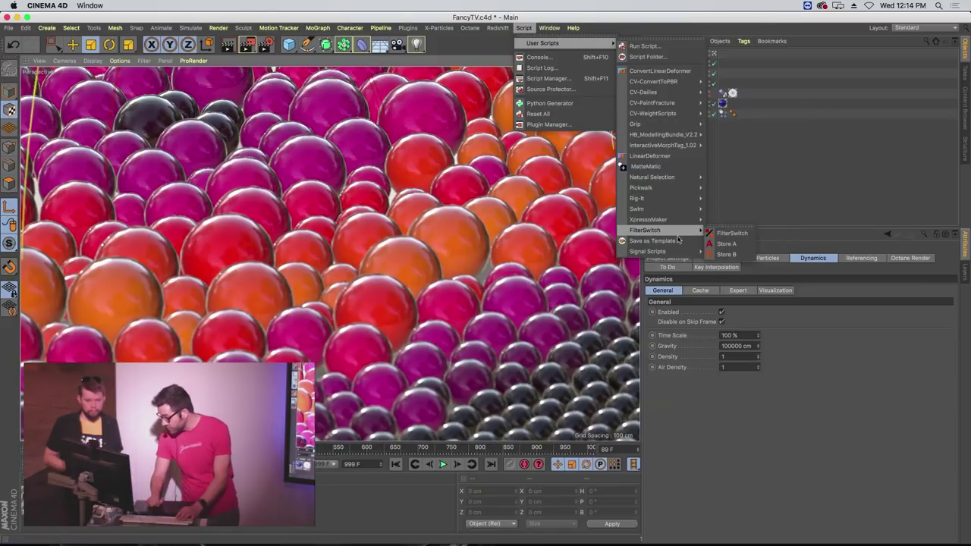
{"action": "left_click", "coordinate": [744, 233]}
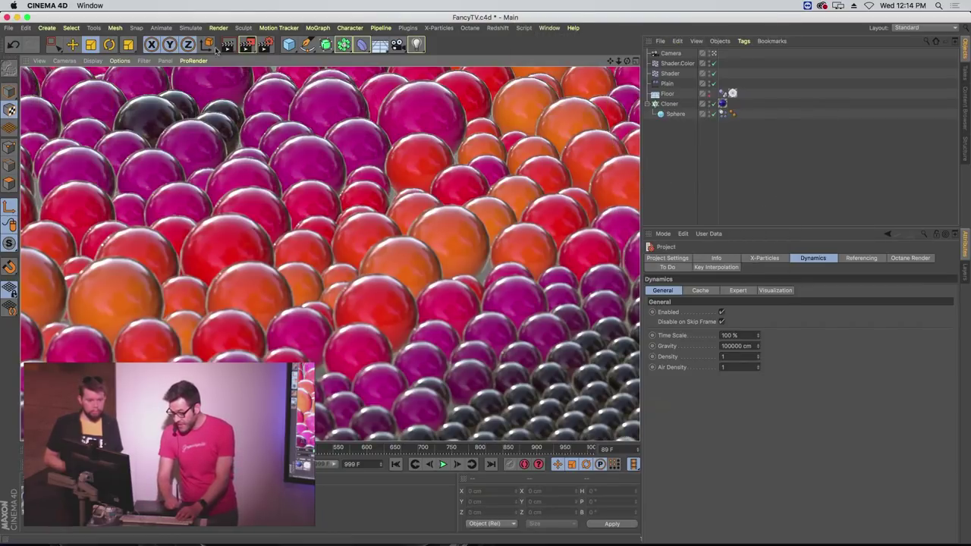
Set the render output's frame range to Manual, from frame 0 to 300
{"action": "left_click", "coordinate": [265, 44]}
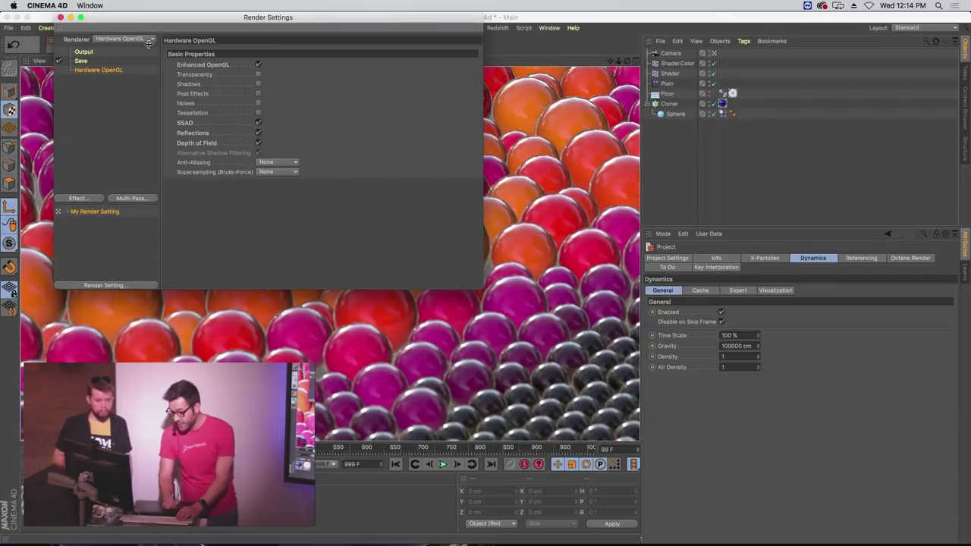
{"action": "left_click", "coordinate": [84, 52]}
{"action": "left_click", "coordinate": [253, 170]}
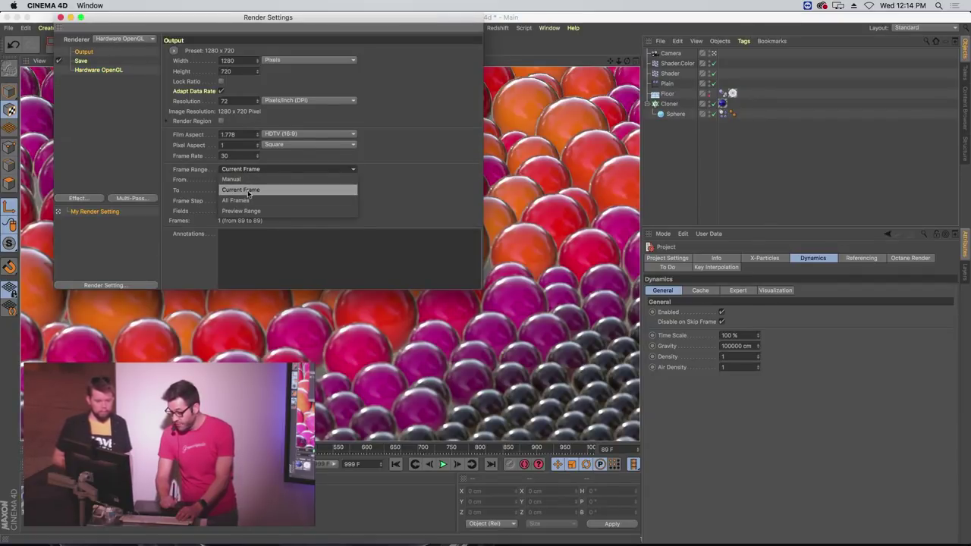
{"action": "left_click", "coordinate": [231, 179]}
{"action": "left_click", "coordinate": [240, 190]}
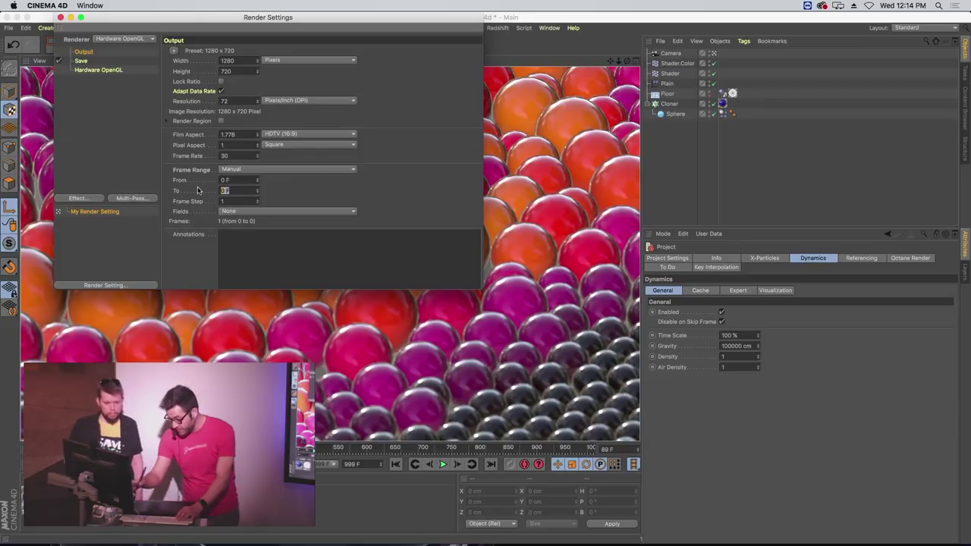
{"action": "type", "text": "300"}
{"action": "key", "text": "Return"}
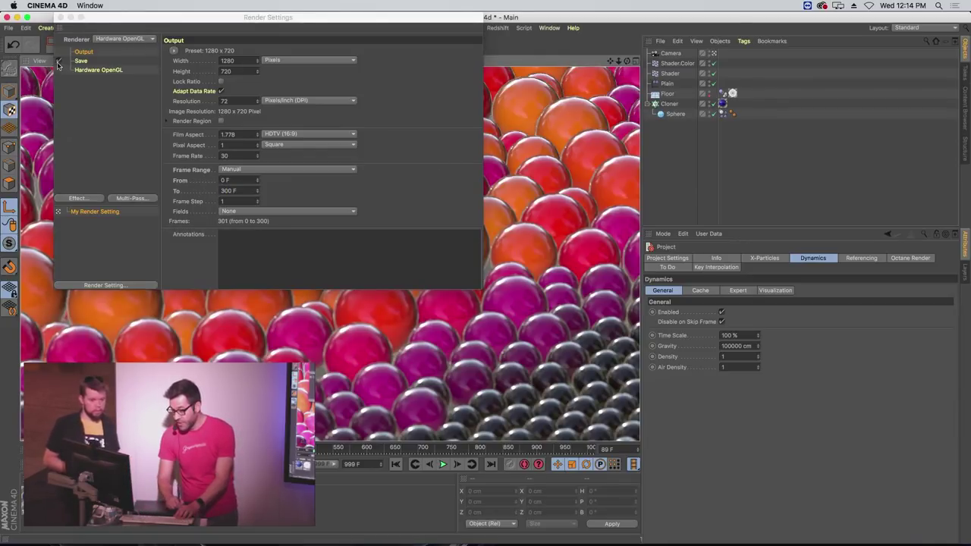
Render the frame range to the Picture Viewer without saving to file and view the frames at 100%
{"action": "key", "text": "shift+r"}
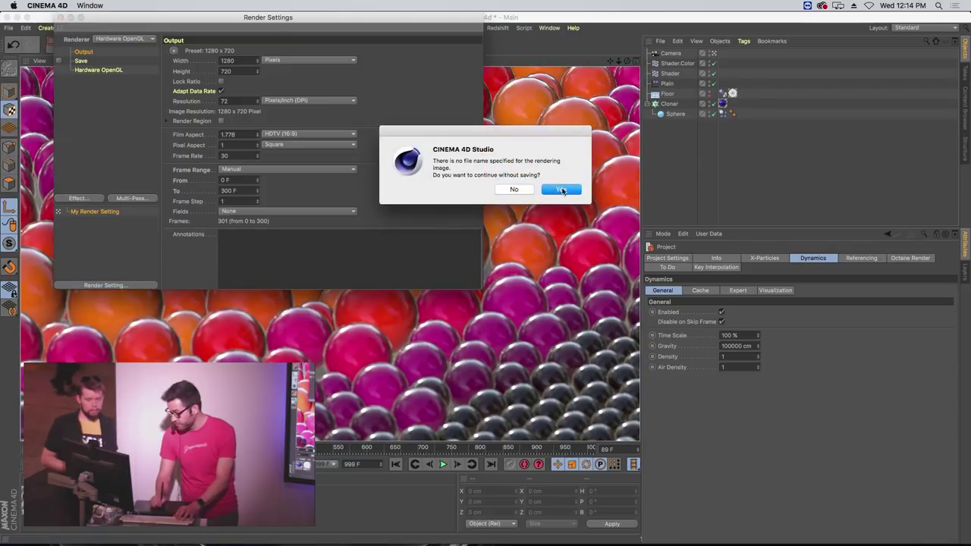
{"action": "key", "text": "Return"}
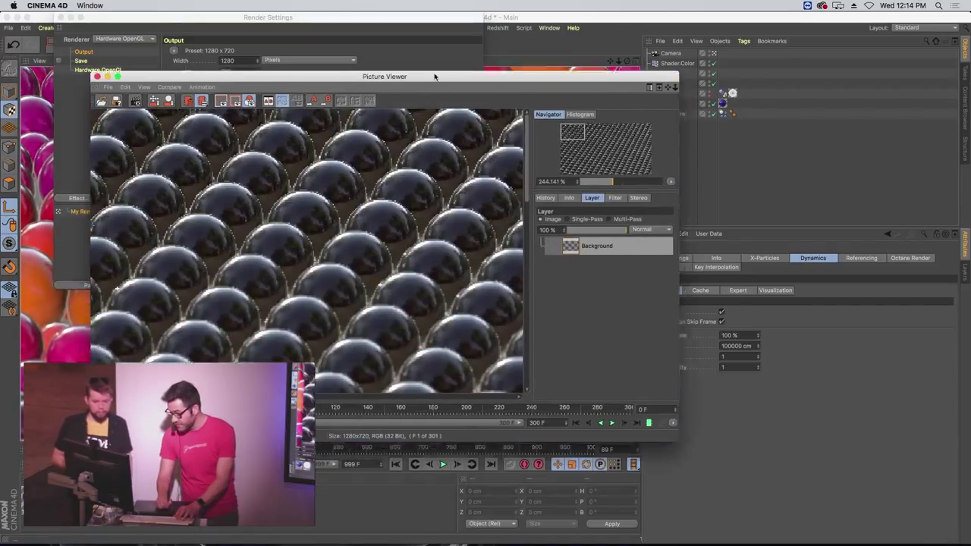
{"action": "left_click_drag", "start_coordinate": [435, 76], "coordinate": [430, 45]}
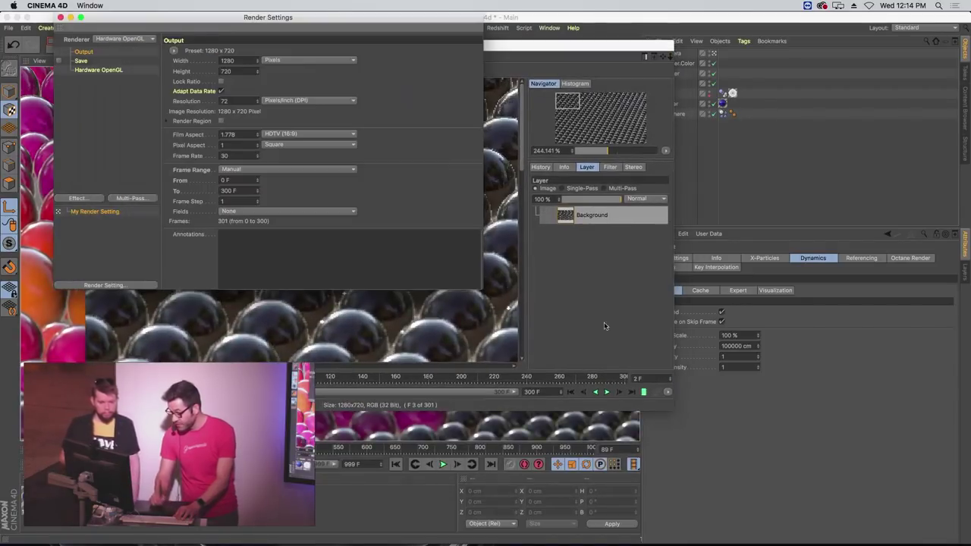
{"action": "left_click", "coordinate": [429, 314]}
{"action": "scroll", "coordinate": [429, 313], "scroll_direction": "down", "scroll_amount": 3}
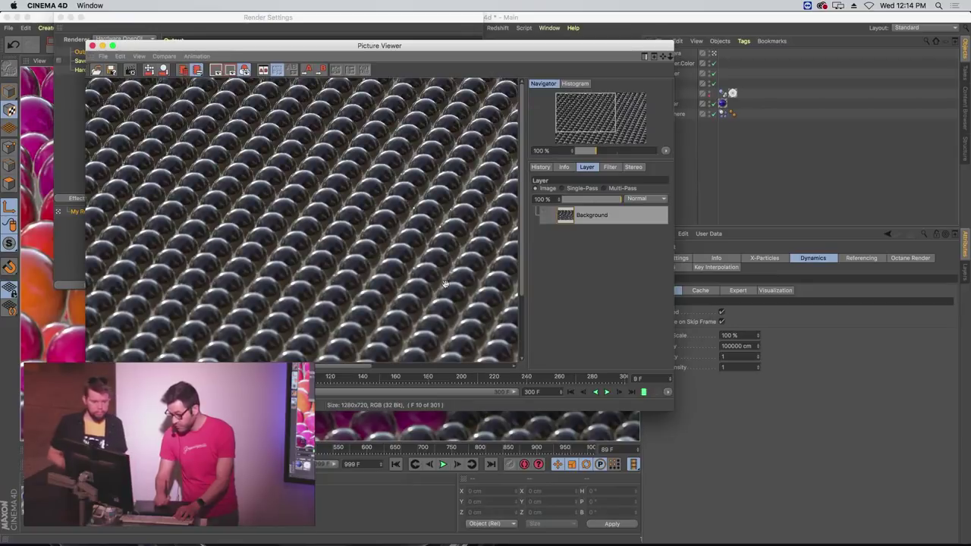
Enlarge the Picture Viewer to watch the rendering frames, then minimize it and close the render settings
{"action": "left_click_drag", "start_coordinate": [673, 408], "coordinate": [914, 536]}
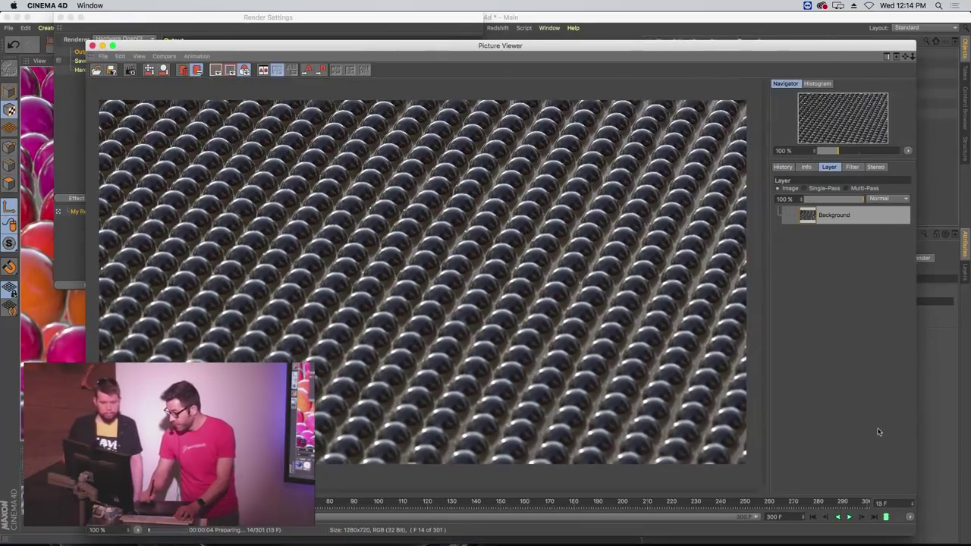
{"action": "left_click_drag", "start_coordinate": [605, 46], "coordinate": [605, 30]}
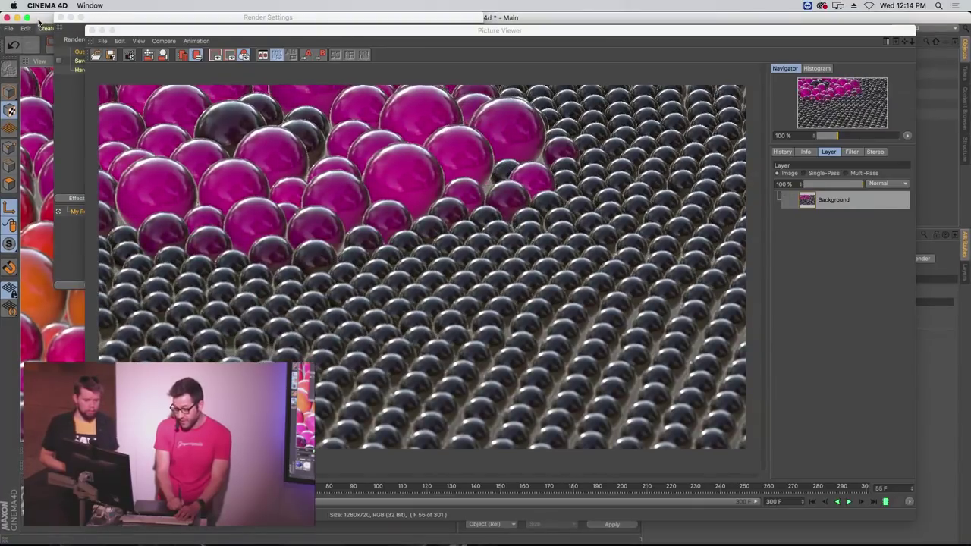
{"action": "left_click", "coordinate": [102, 31]}
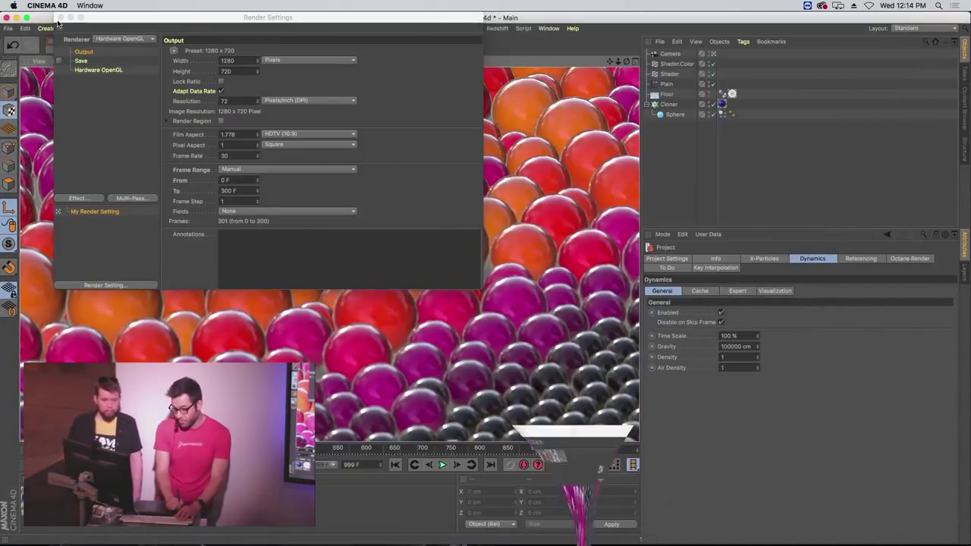
{"action": "left_click", "coordinate": [61, 17]}
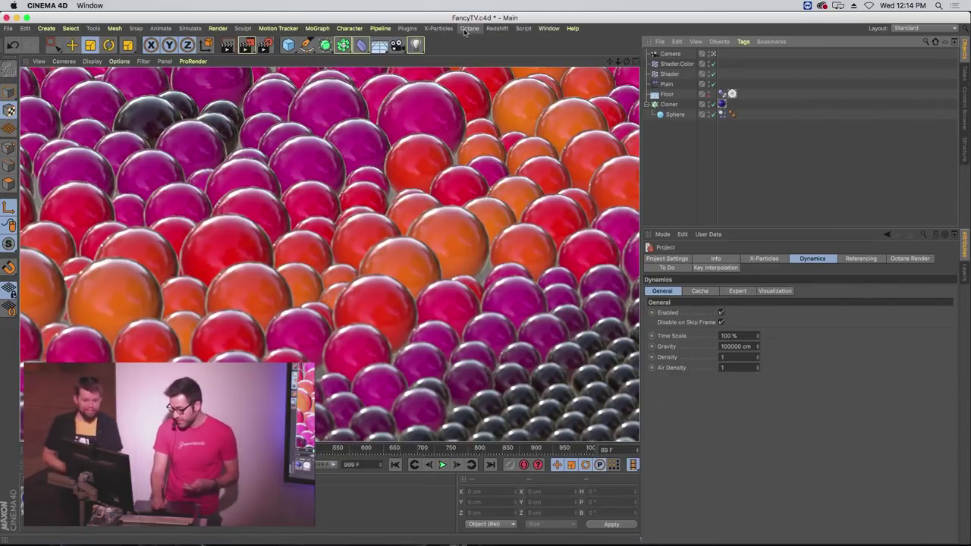
Add an HDRI Studio Rig to the scene and open its HDRI browser
{"action": "left_click", "coordinate": [408, 28]}
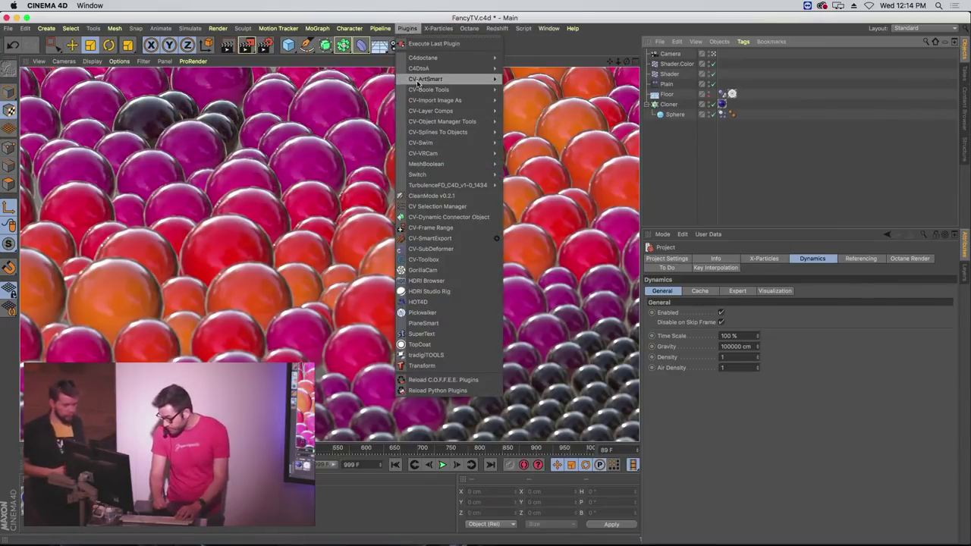
{"action": "left_click", "coordinate": [461, 291]}
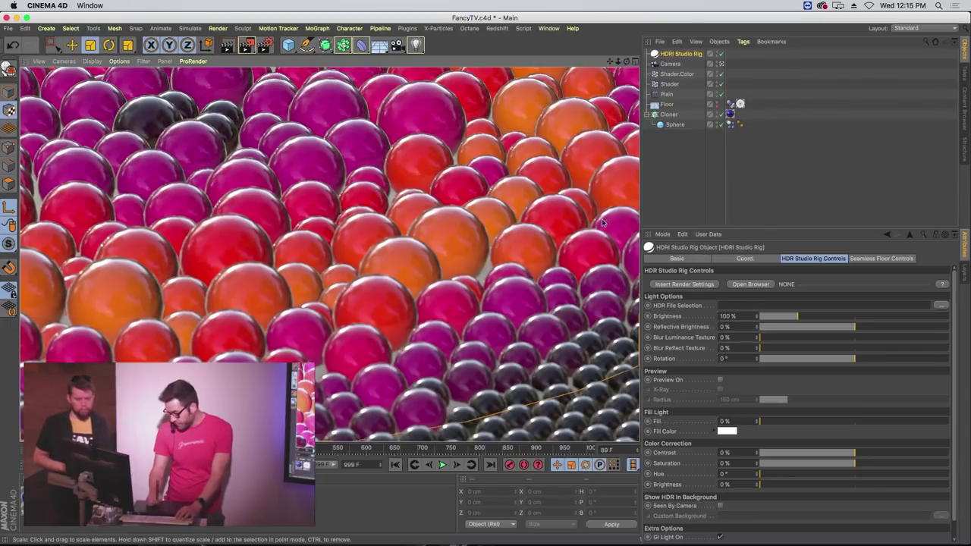
{"action": "left_click", "coordinate": [751, 284]}
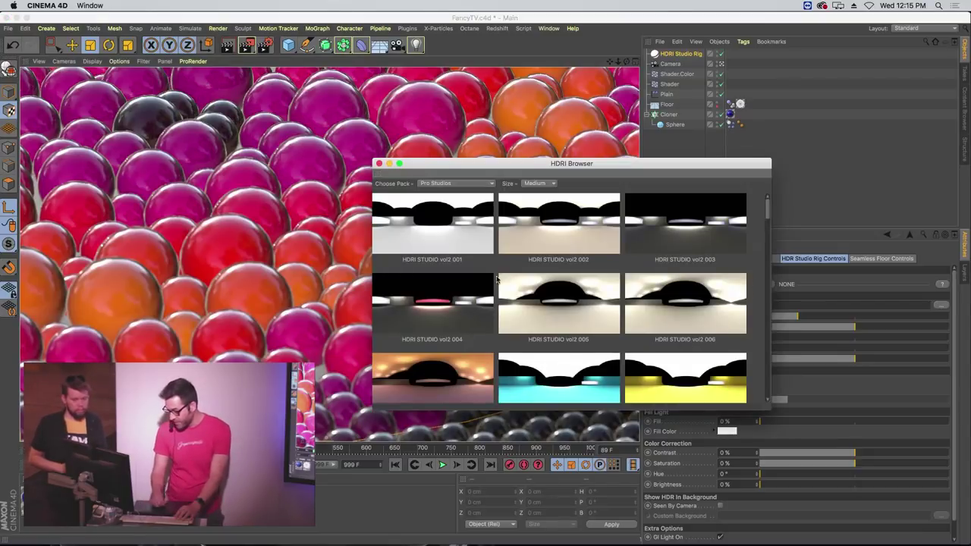
Switch the HDRI browser to the European Holiday pack and load the Church Entrance HDRI into the rig
{"action": "left_click", "coordinate": [471, 184]}
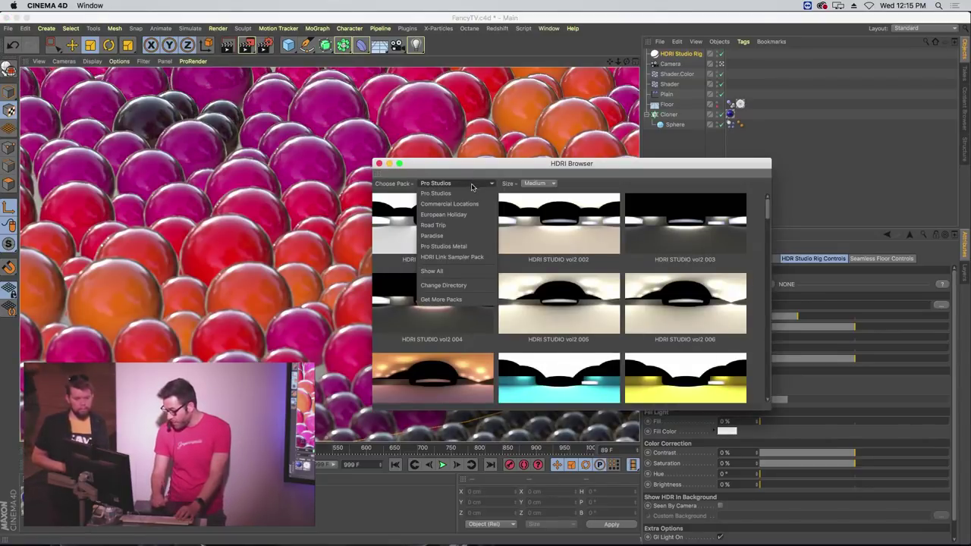
{"action": "left_click", "coordinate": [462, 215]}
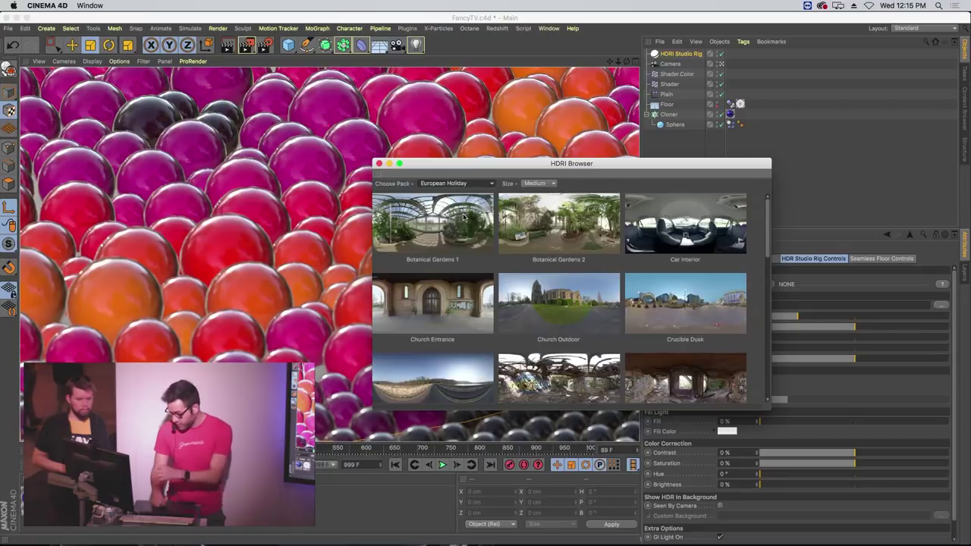
{"action": "left_click_drag", "start_coordinate": [770, 406], "coordinate": [833, 490]}
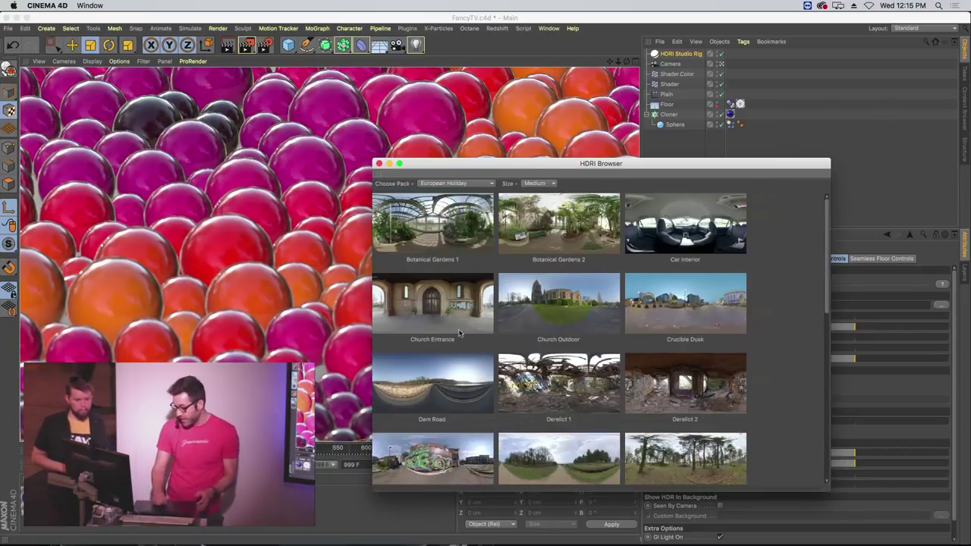
{"action": "left_click", "coordinate": [446, 302]}
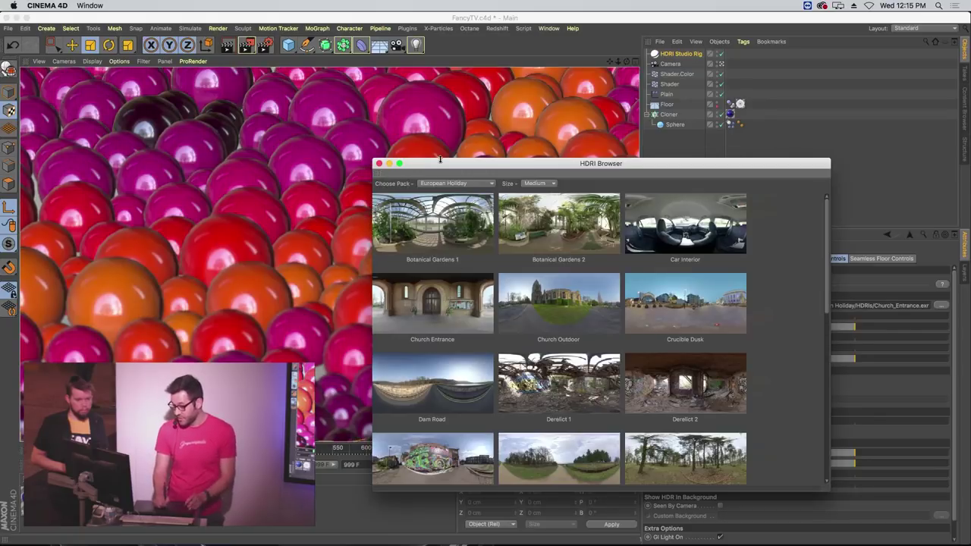
Close the HDRI browser and set the HDRI Studio Rig's Rotation to 32°
{"action": "left_click_drag", "start_coordinate": [440, 159], "coordinate": [480, 293]}
{"action": "left_click", "coordinate": [285, 89]}
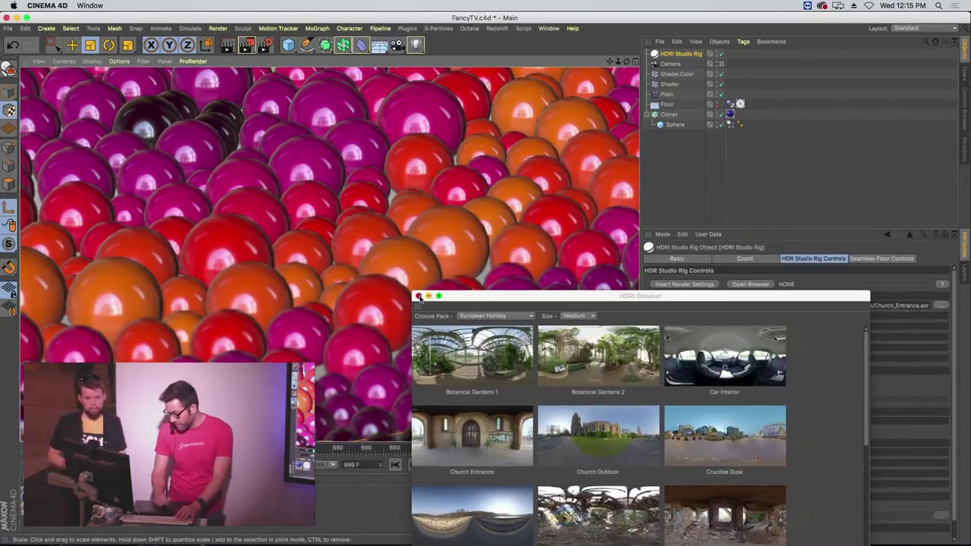
{"action": "left_click", "coordinate": [419, 296]}
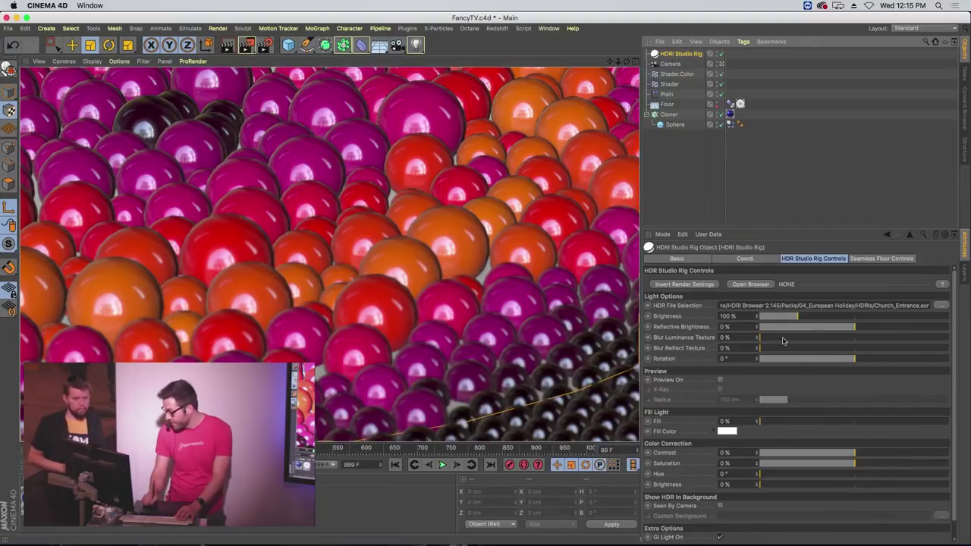
{"action": "left_click_drag", "start_coordinate": [850, 356], "coordinate": [872, 358]}
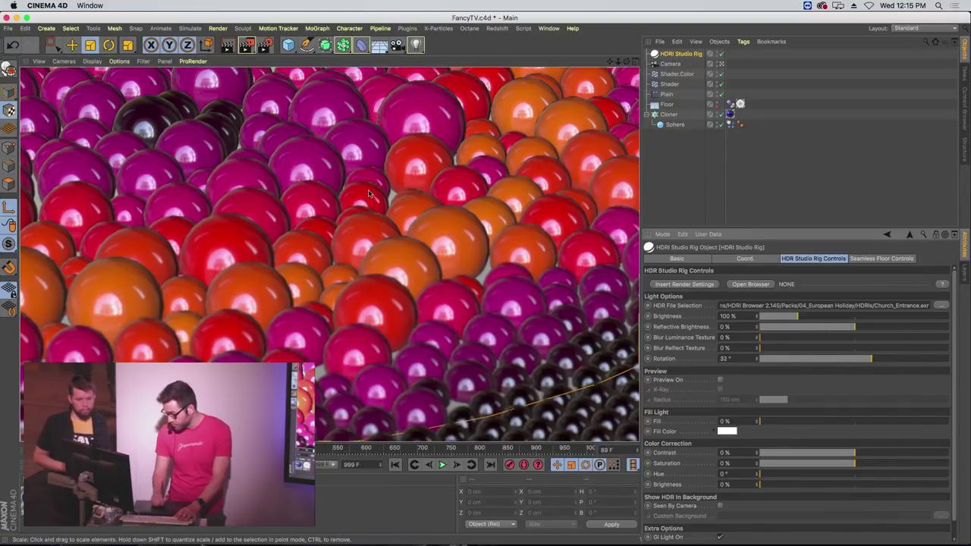
{"action": "left_click_drag", "start_coordinate": [279, 159], "coordinate": [360, 263], "text": "alt"}
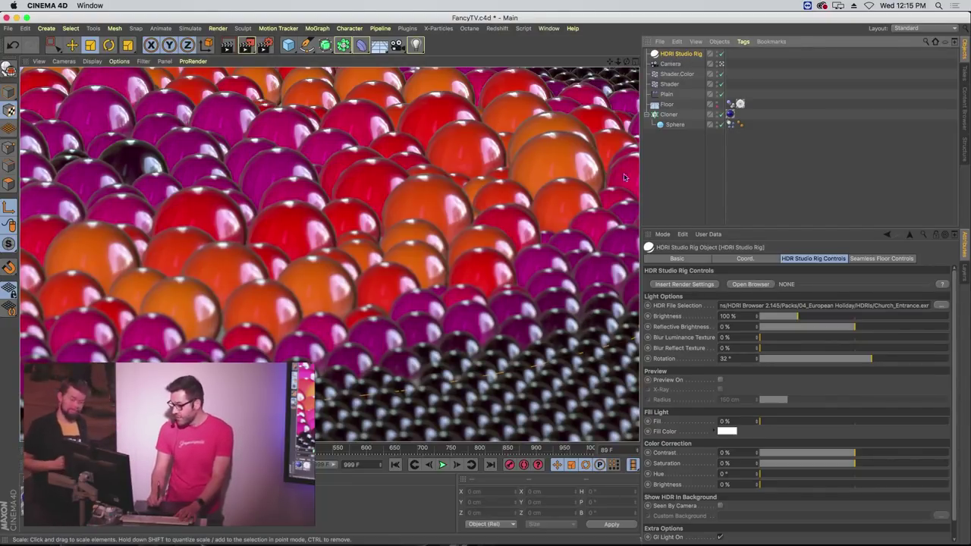
Reopen the HDRI browser, switch it to the Pro Studios Metal pack, and try several of its HDRIs, including Metal 009, on the spheres
{"action": "left_click", "coordinate": [750, 284]}
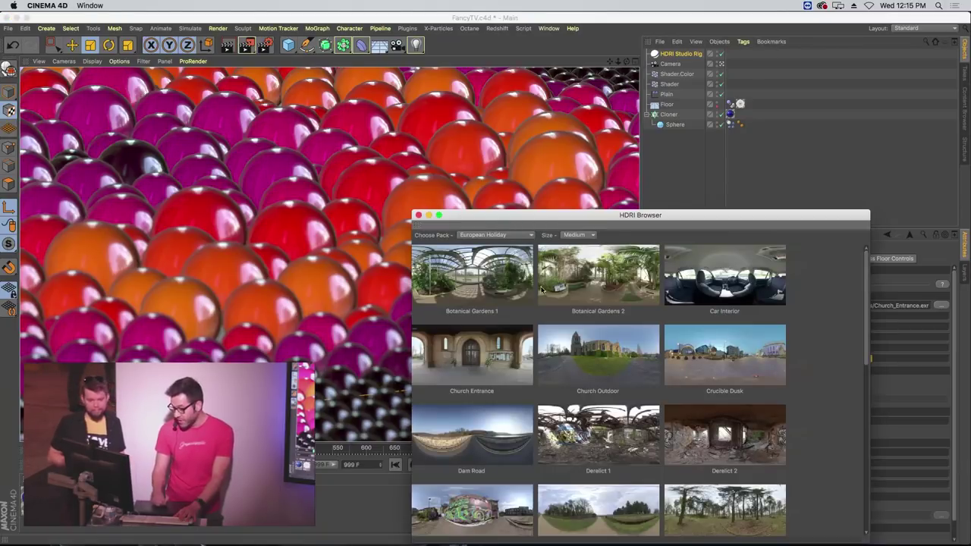
{"action": "left_click_drag", "start_coordinate": [520, 216], "coordinate": [506, 129]}
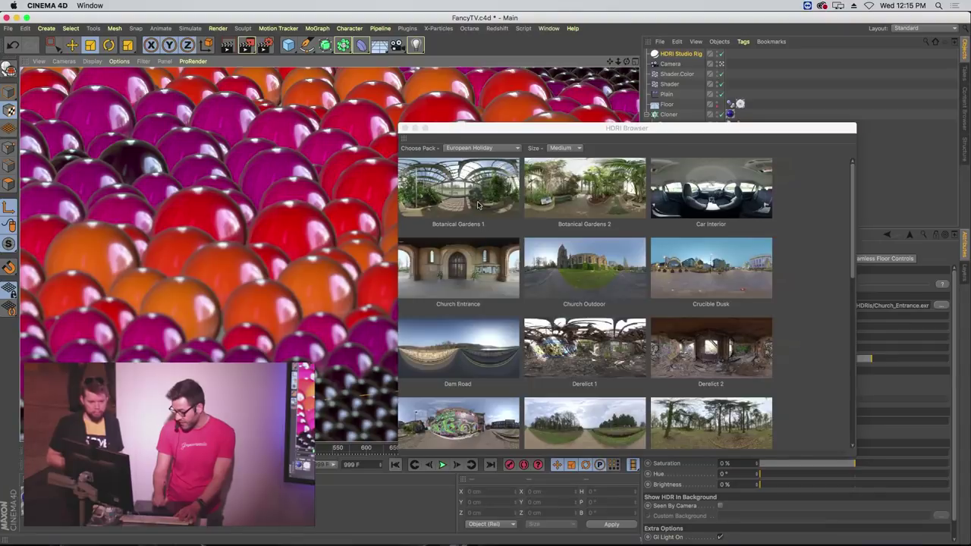
{"action": "left_click", "coordinate": [476, 148]}
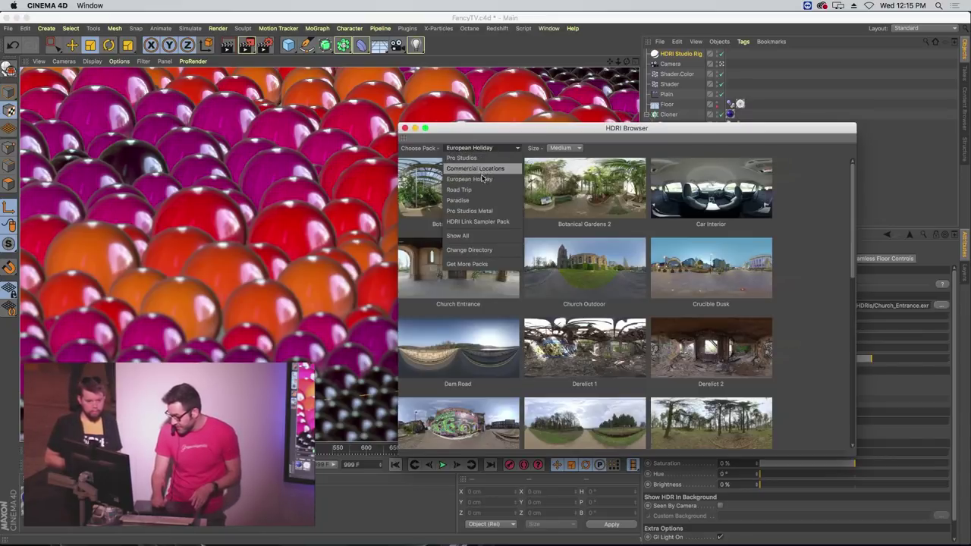
{"action": "left_click", "coordinate": [482, 212]}
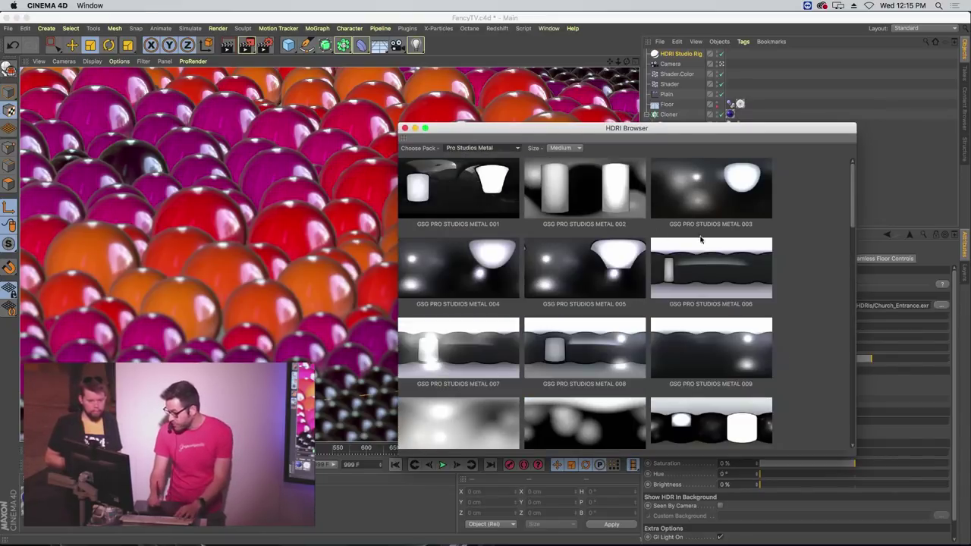
{"action": "left_click_drag", "start_coordinate": [659, 128], "coordinate": [768, 193]}
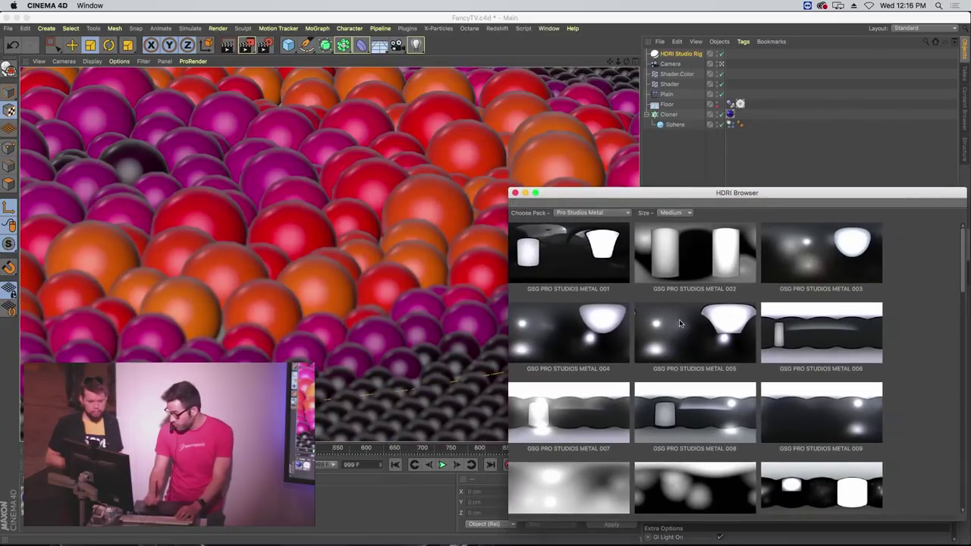
{"action": "left_click", "coordinate": [802, 416]}
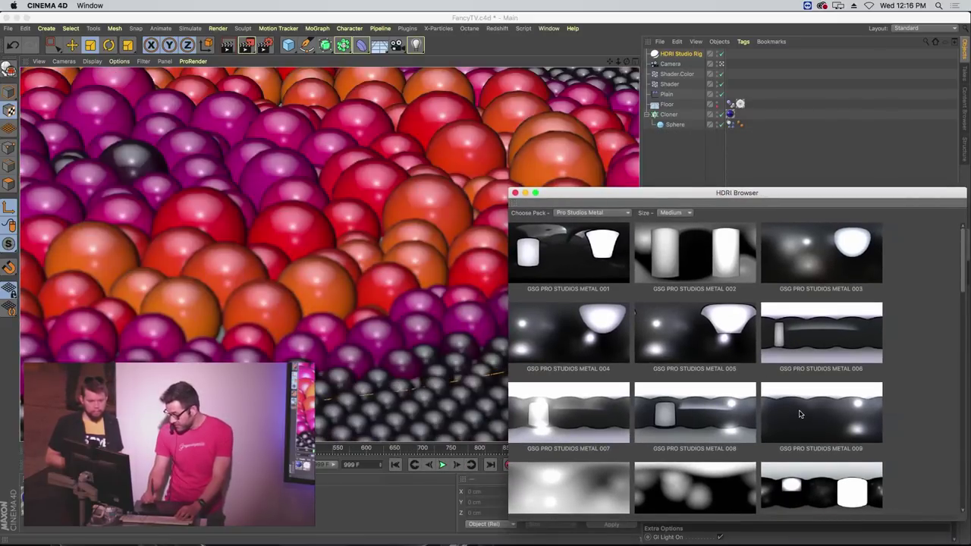
{"action": "left_click", "coordinate": [738, 493]}
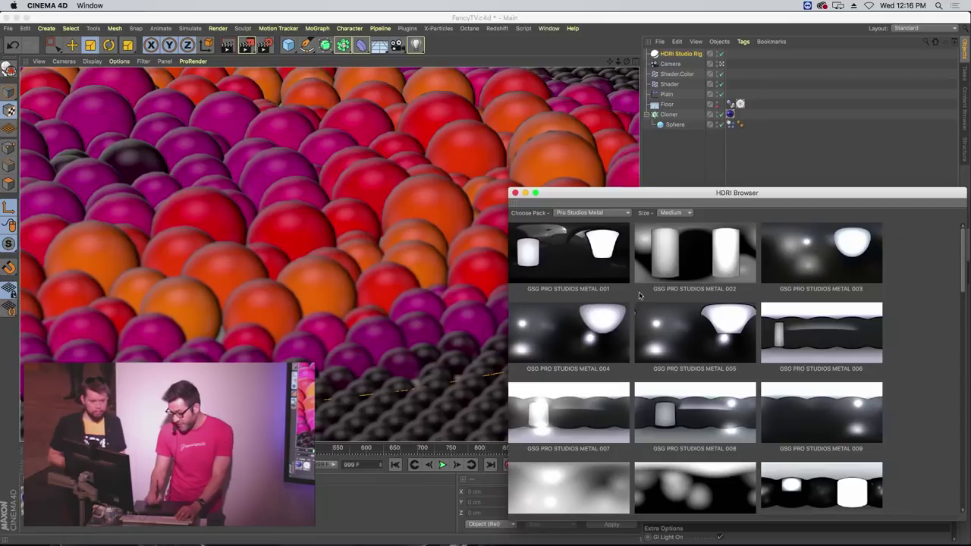
Load the Beer Pub HDRI from the Road Trip pack into the rig and close the HDRI browser
{"action": "left_click", "coordinate": [575, 213]}
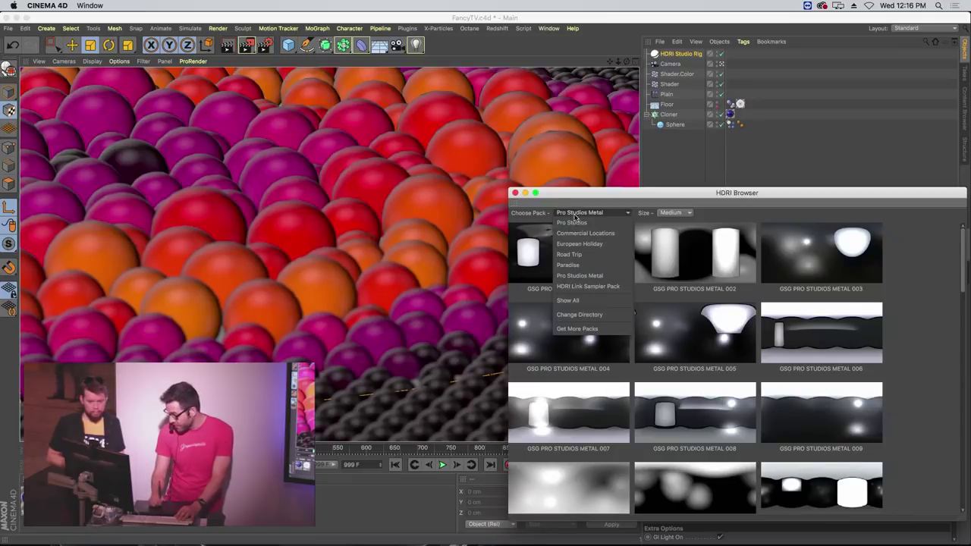
{"action": "left_click", "coordinate": [584, 255]}
{"action": "left_click", "coordinate": [607, 262]}
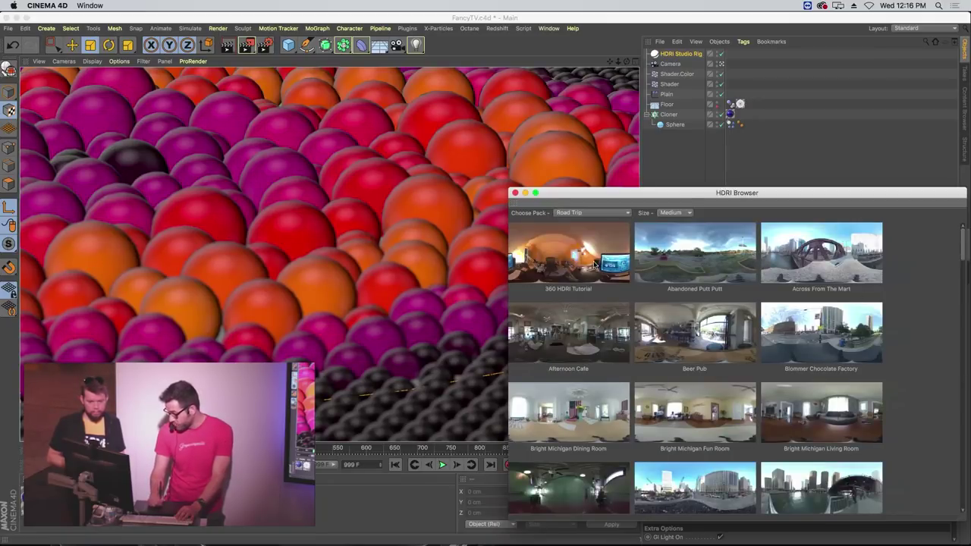
{"action": "left_click", "coordinate": [687, 344]}
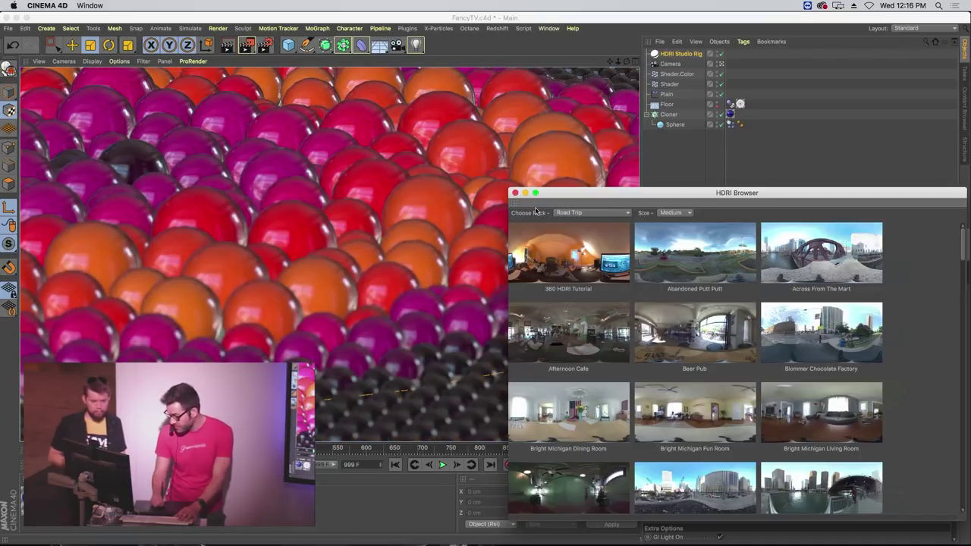
{"action": "left_click", "coordinate": [515, 194]}
{"action": "left_click_drag", "start_coordinate": [160, 162], "coordinate": [93, 160], "text": "alt"}
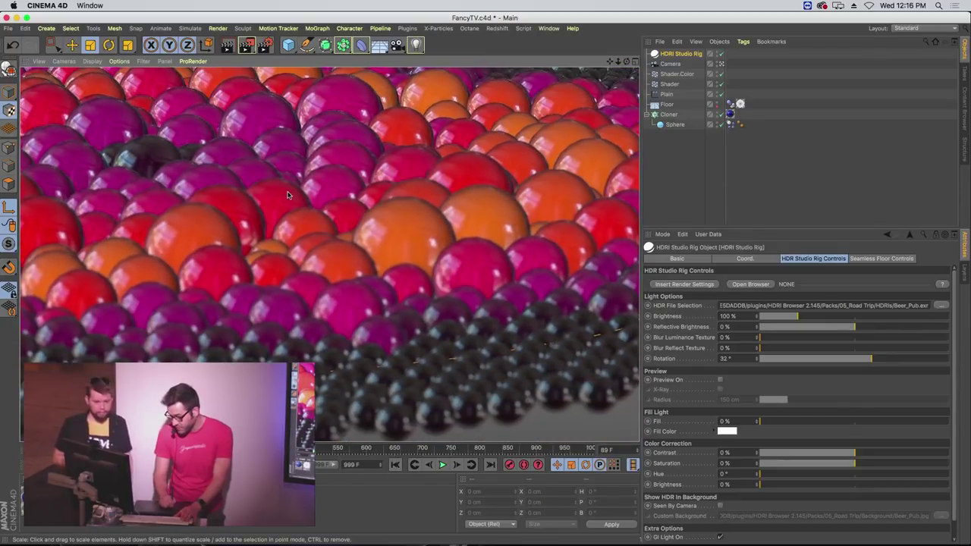
{"action": "left_click_drag", "start_coordinate": [329, 209], "coordinate": [329, 237], "text": "alt"}
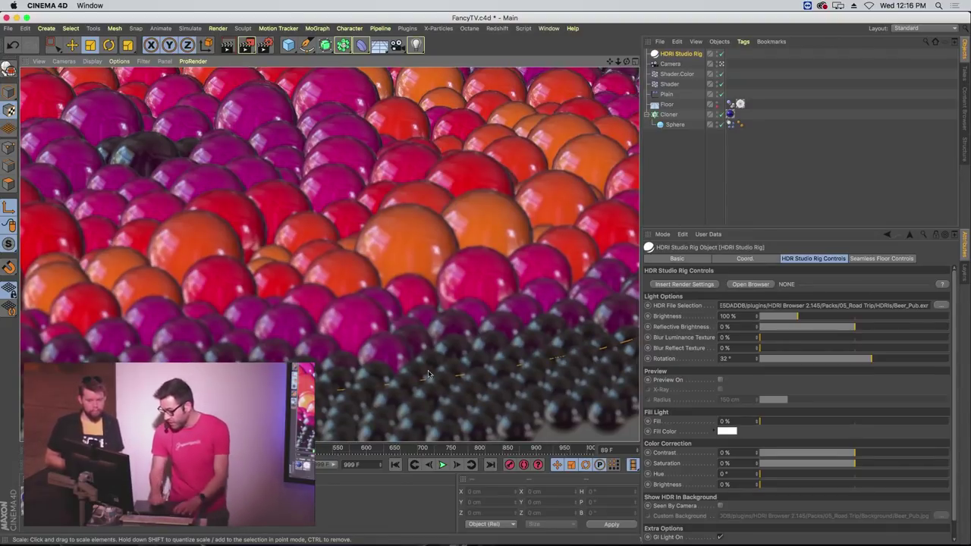
Return the animation to frame 0 and set the camera's focus distance to about 9566 cm by picking a point on the spheres
{"action": "left_click", "coordinate": [397, 465]}
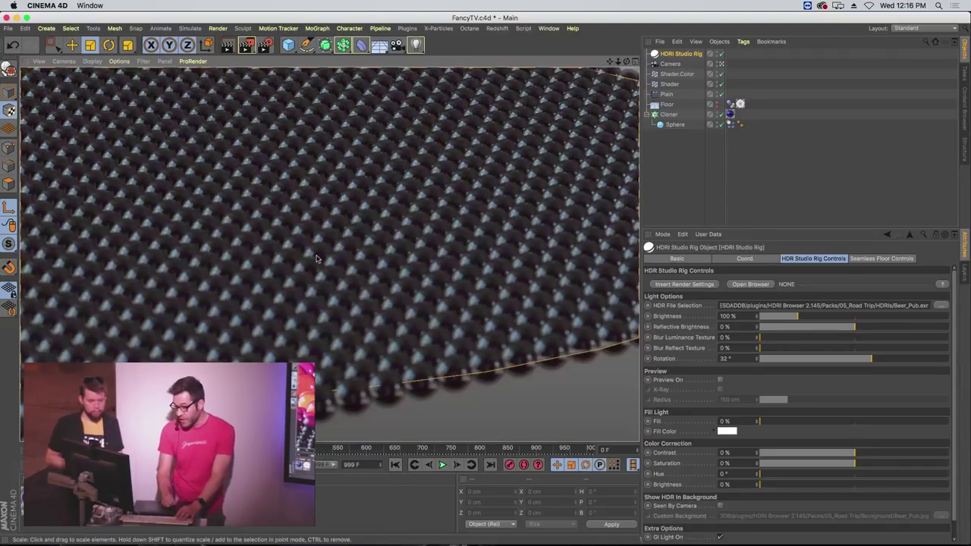
{"action": "left_click_drag", "start_coordinate": [309, 181], "coordinate": [388, 220], "text": "alt"}
{"action": "left_click", "coordinate": [675, 64]}
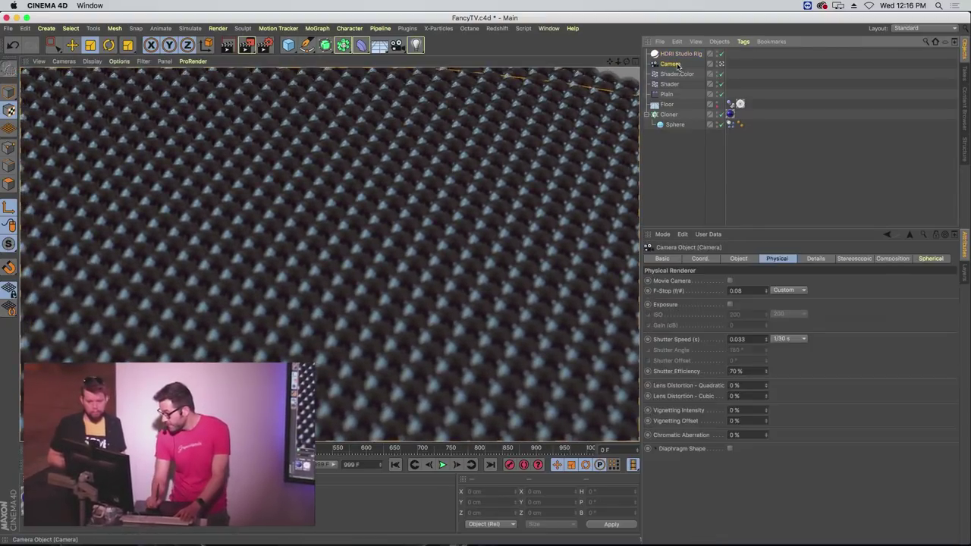
{"action": "left_click", "coordinate": [815, 259]}
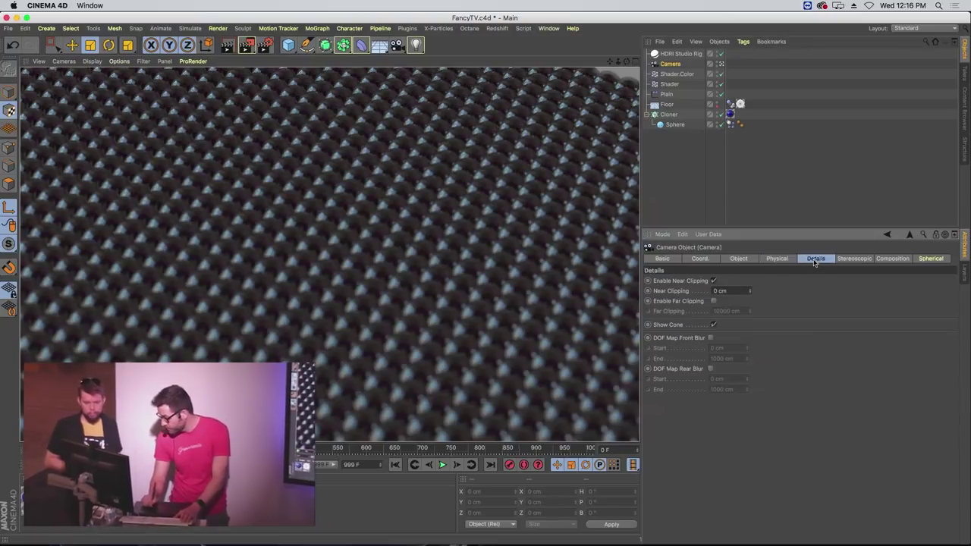
{"action": "left_click", "coordinate": [739, 259]}
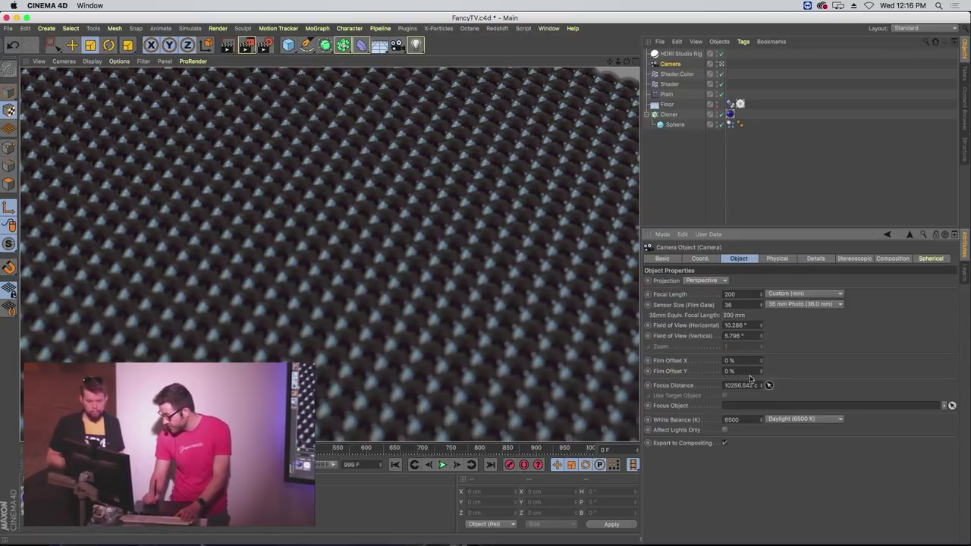
{"action": "left_click", "coordinate": [162, 173]}
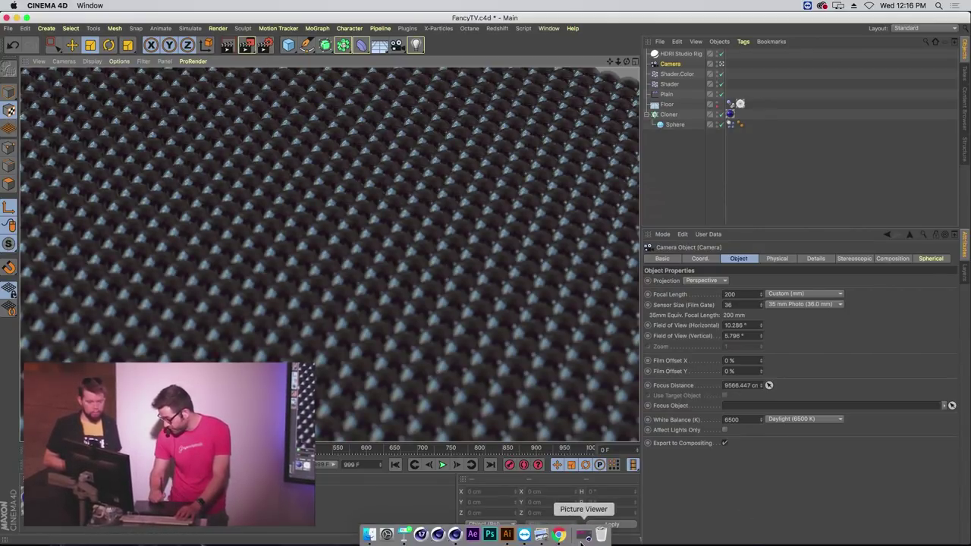
Restore the Picture Viewer, review the rendered frames up to frame 137, and end the preview range at frame 136
{"action": "left_click", "coordinate": [581, 536]}
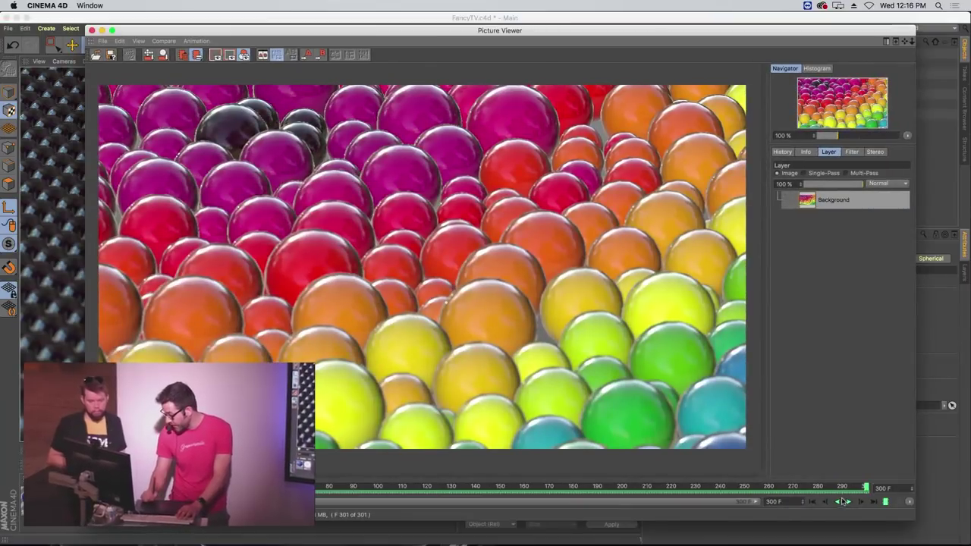
{"action": "left_click", "coordinate": [843, 493]}
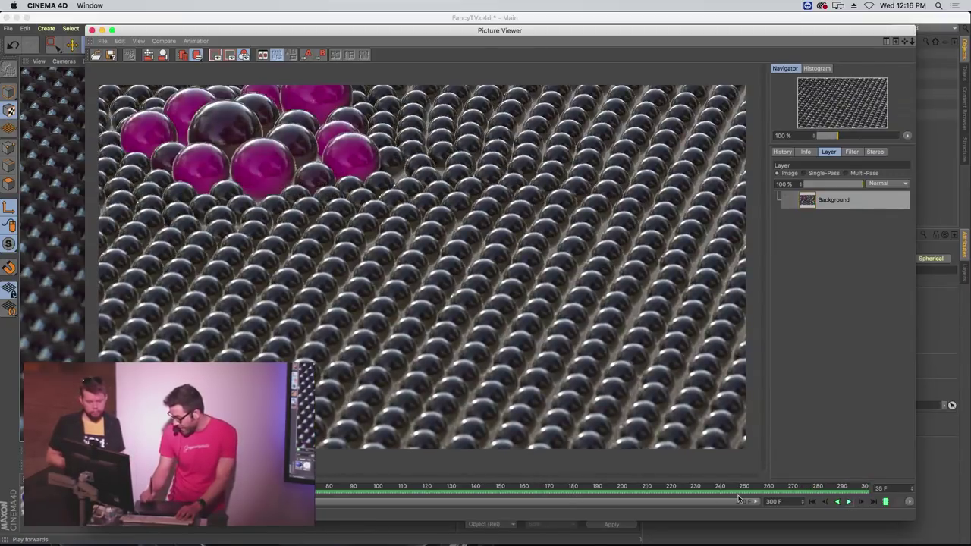
{"action": "left_click_drag", "start_coordinate": [426, 484], "coordinate": [469, 485]}
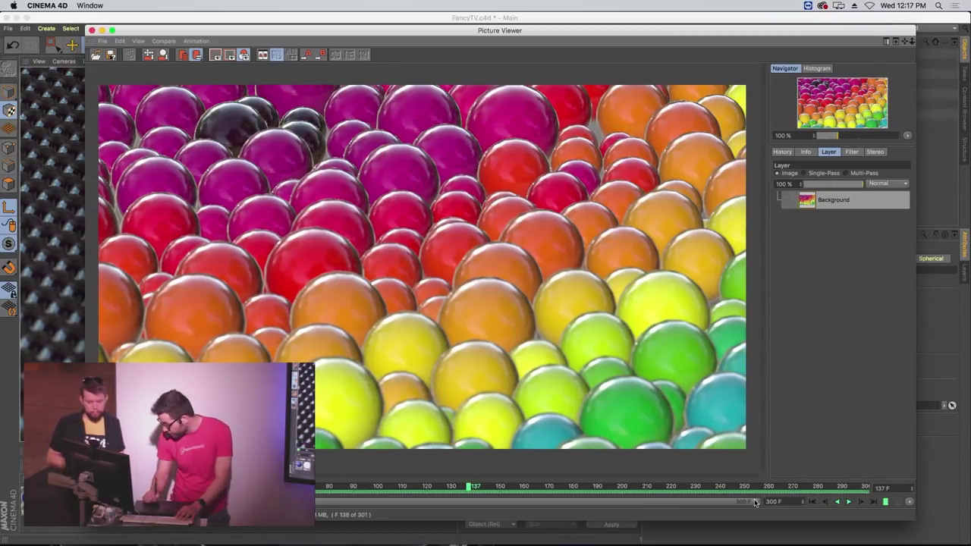
{"action": "left_click_drag", "start_coordinate": [755, 502], "coordinate": [400, 458]}
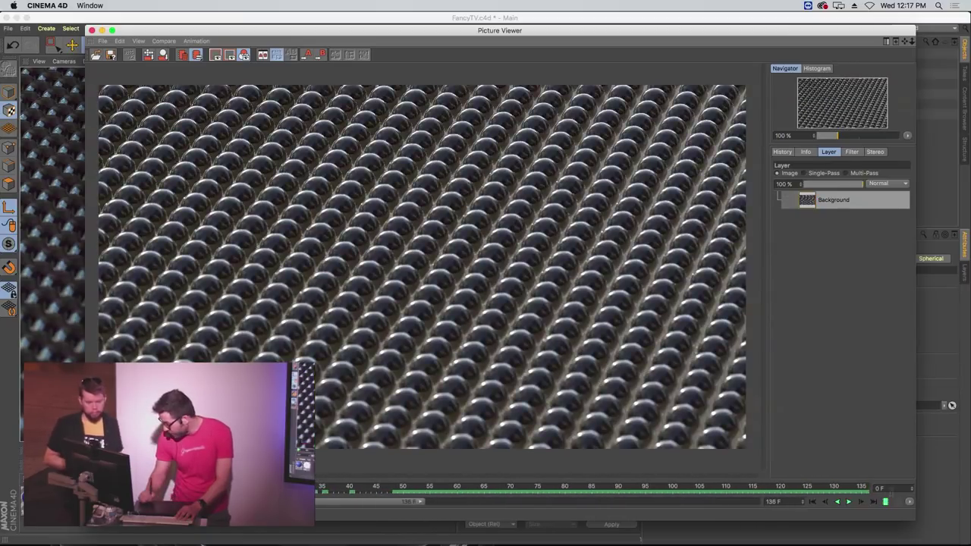
Toggle the All Frames playback option in the Picture Viewer, then play the rendered animation and stop it at frame 98
{"action": "left_click", "coordinate": [911, 500]}
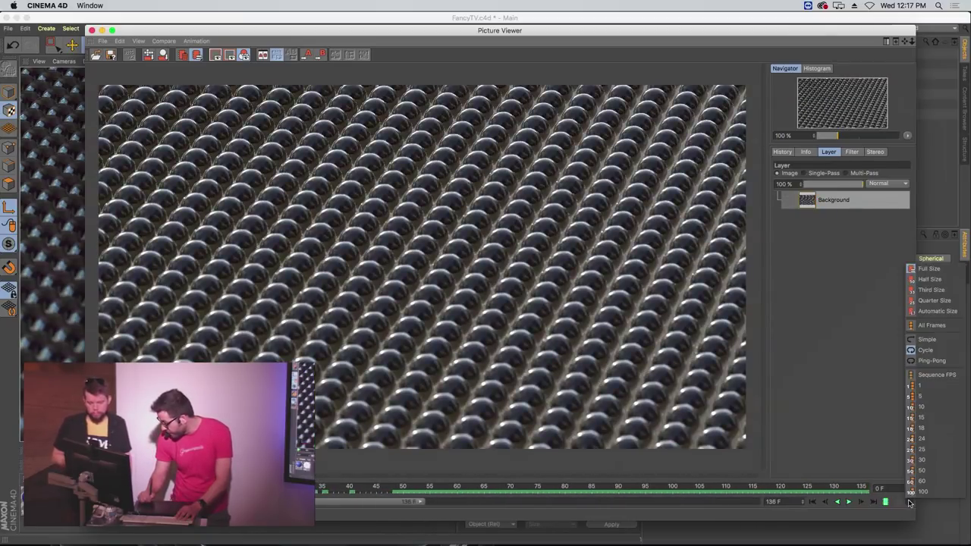
{"action": "left_click", "coordinate": [931, 325]}
{"action": "left_click", "coordinate": [842, 501]}
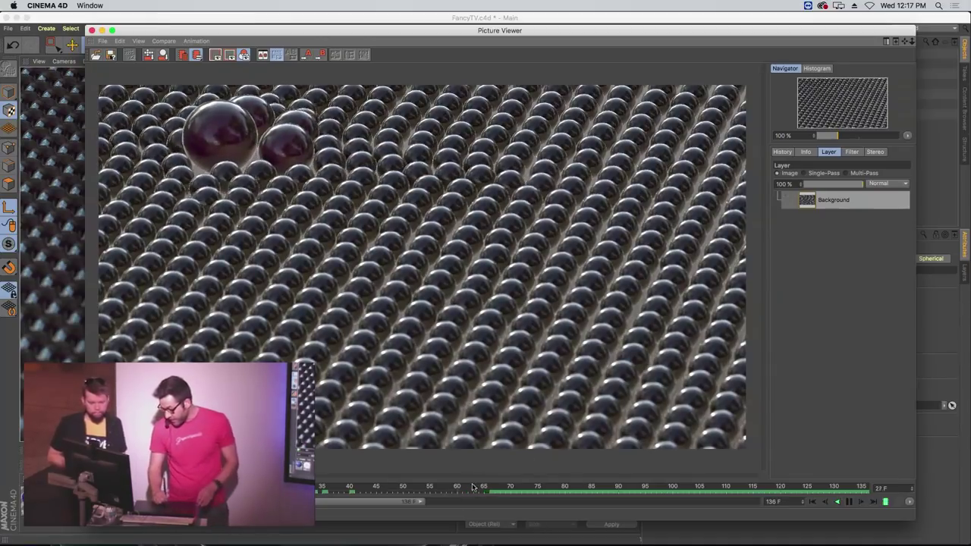
{"action": "left_click", "coordinate": [850, 502]}
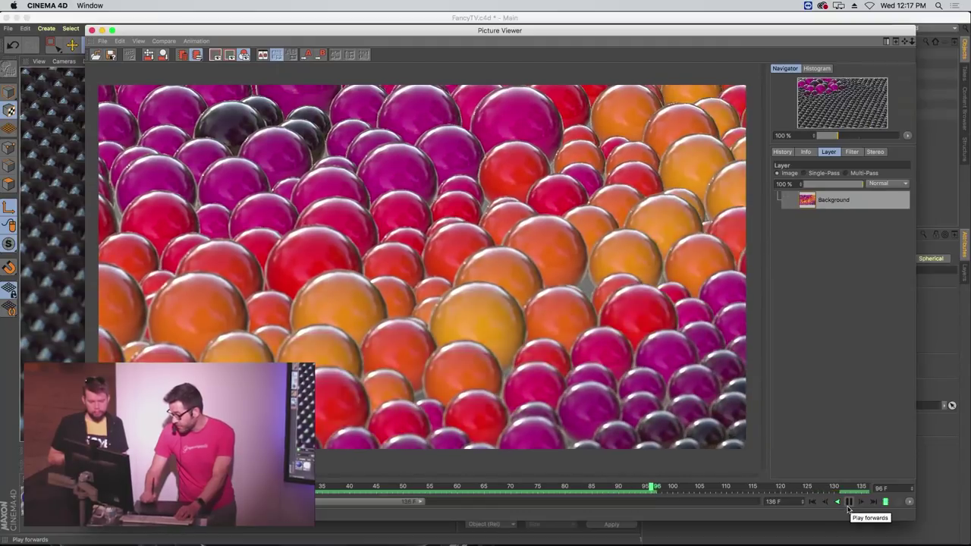
{"action": "left_click", "coordinate": [848, 503]}
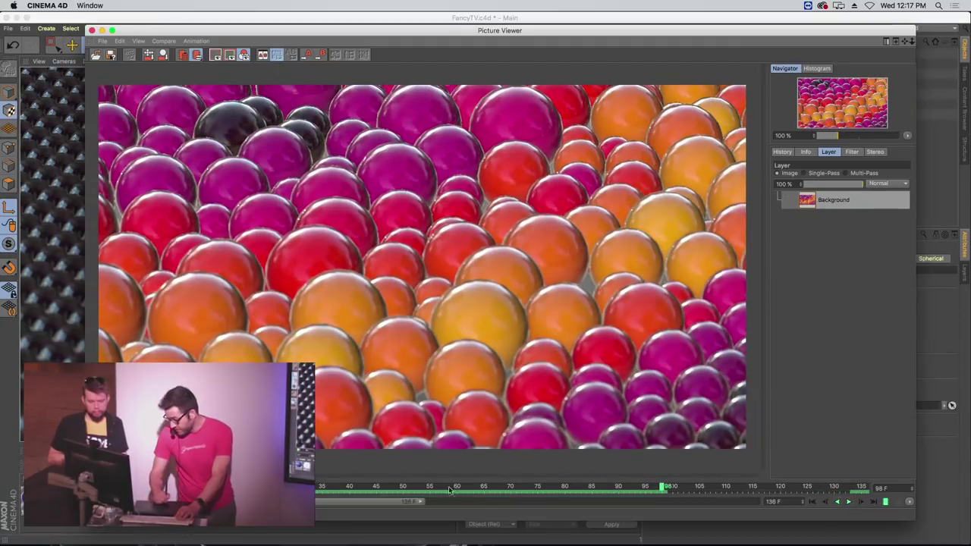
Shorten the Picture Viewer's preview range to end at frame 94 and play the rendered animation
{"action": "left_click_drag", "start_coordinate": [424, 505], "coordinate": [334, 502]}
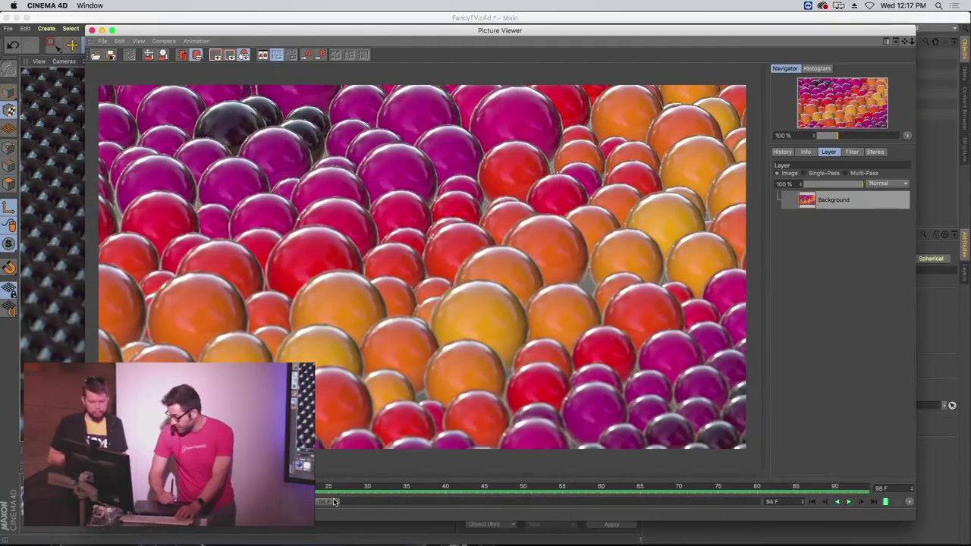
{"action": "left_click_drag", "start_coordinate": [334, 30], "coordinate": [321, 34]}
{"action": "left_click", "coordinate": [836, 506]}
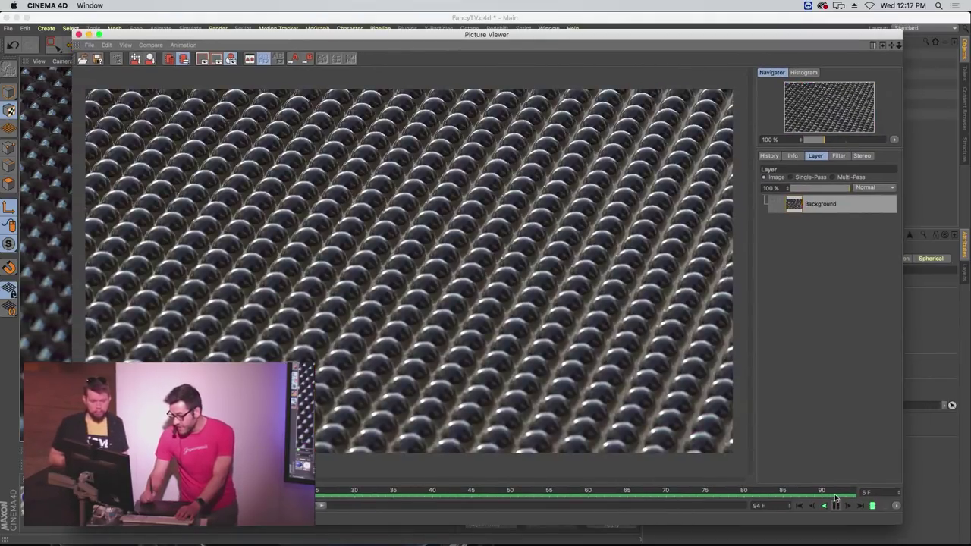